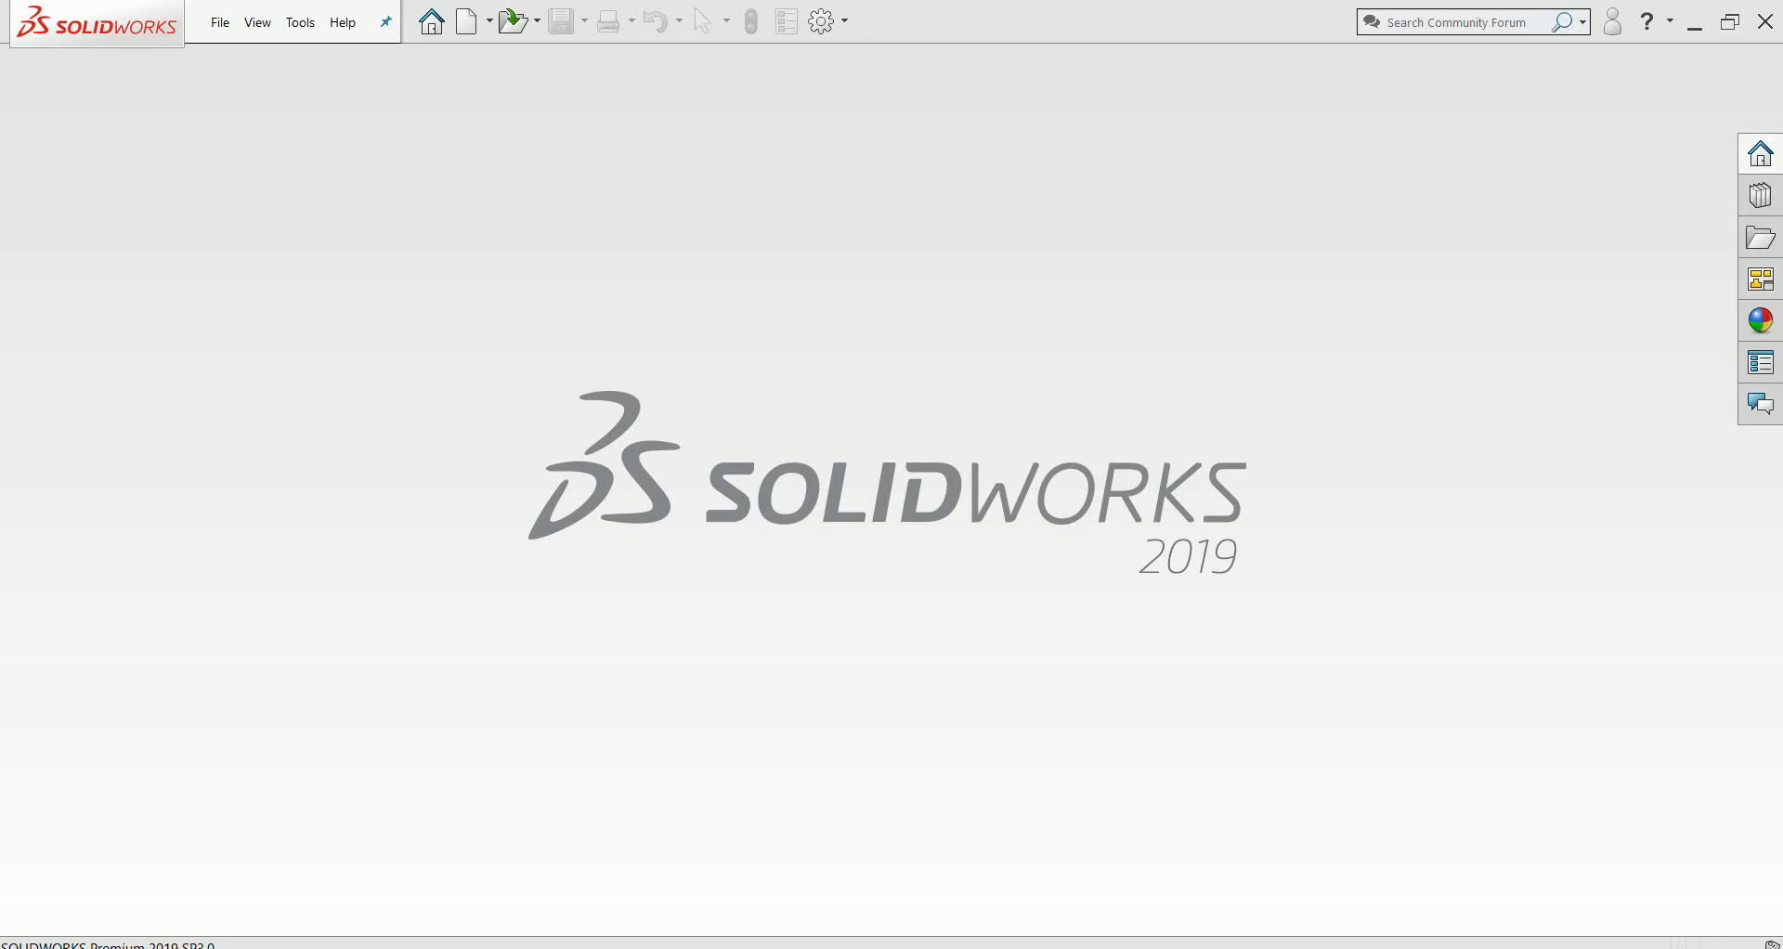
Step: Create a new blank part document, Part3, from the Part template
click(467, 21)
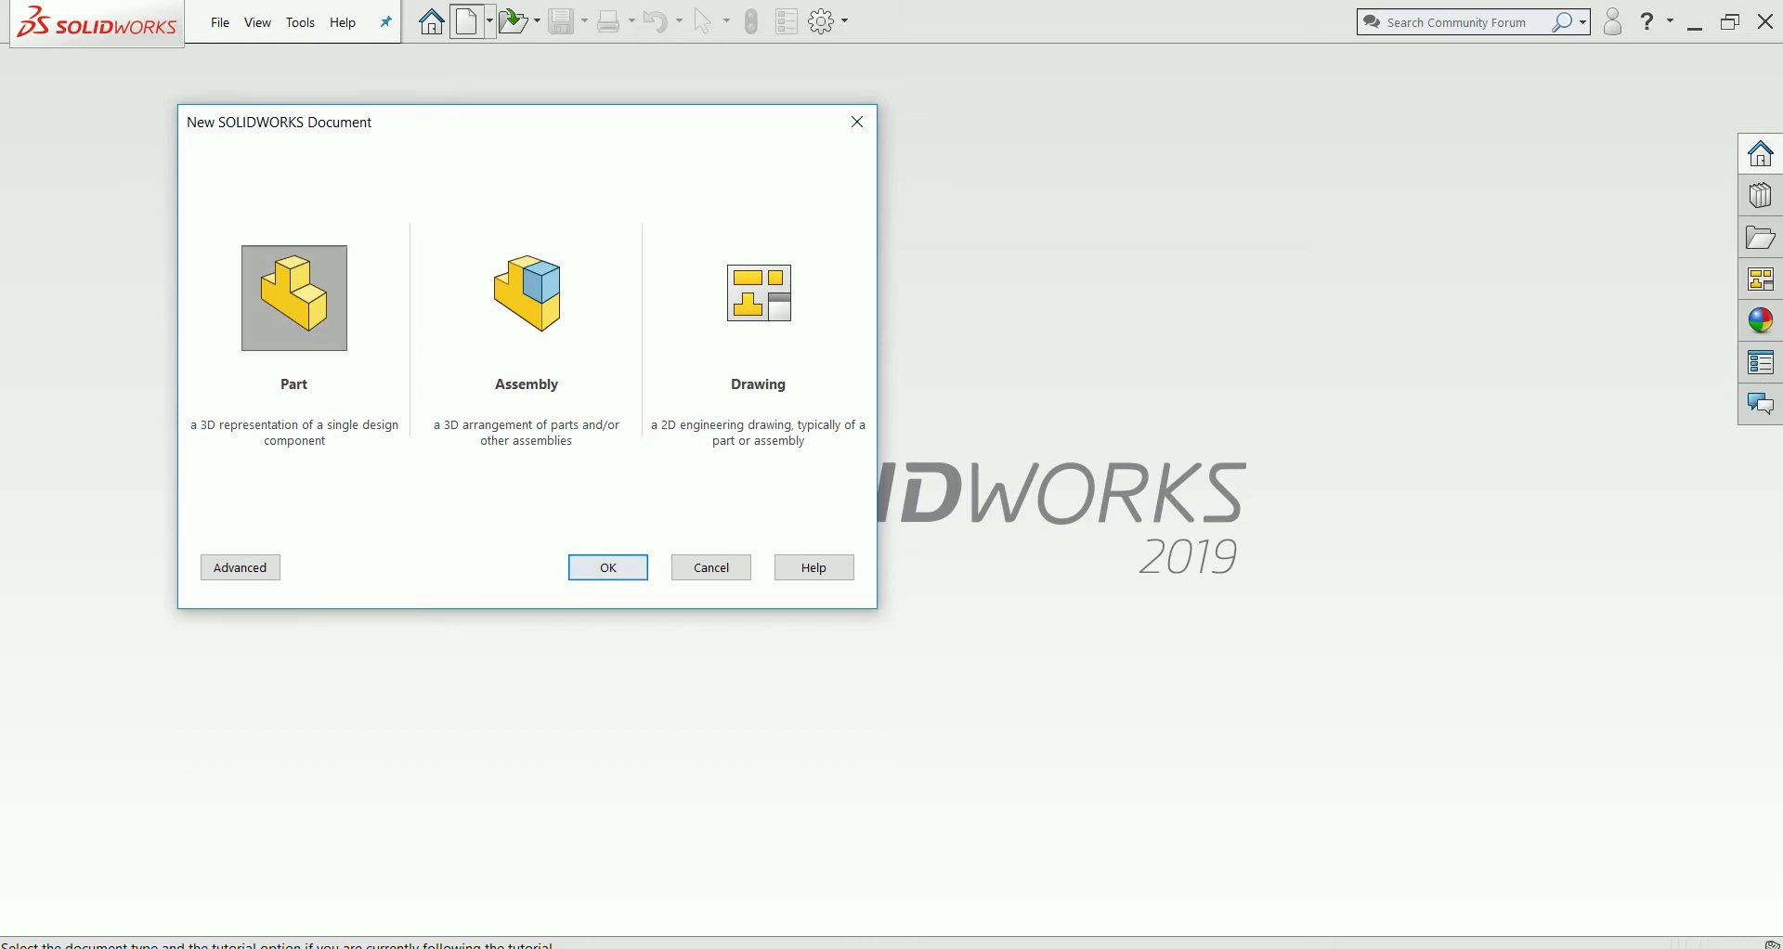
click(609, 567)
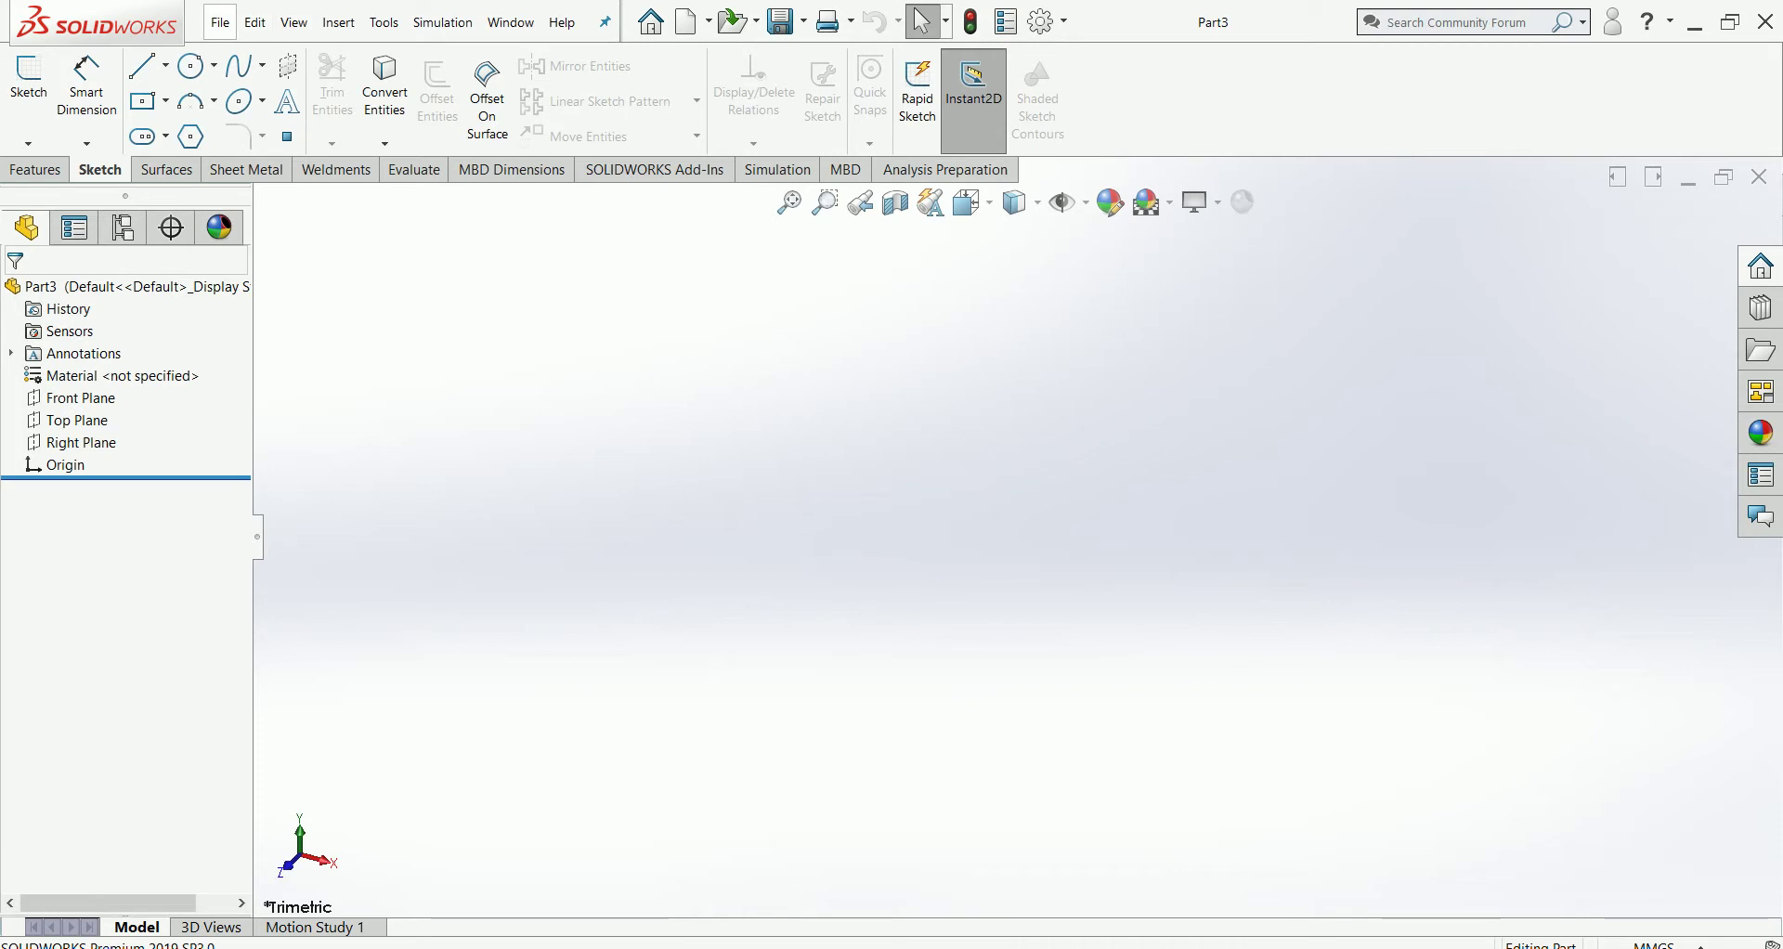
click(220, 22)
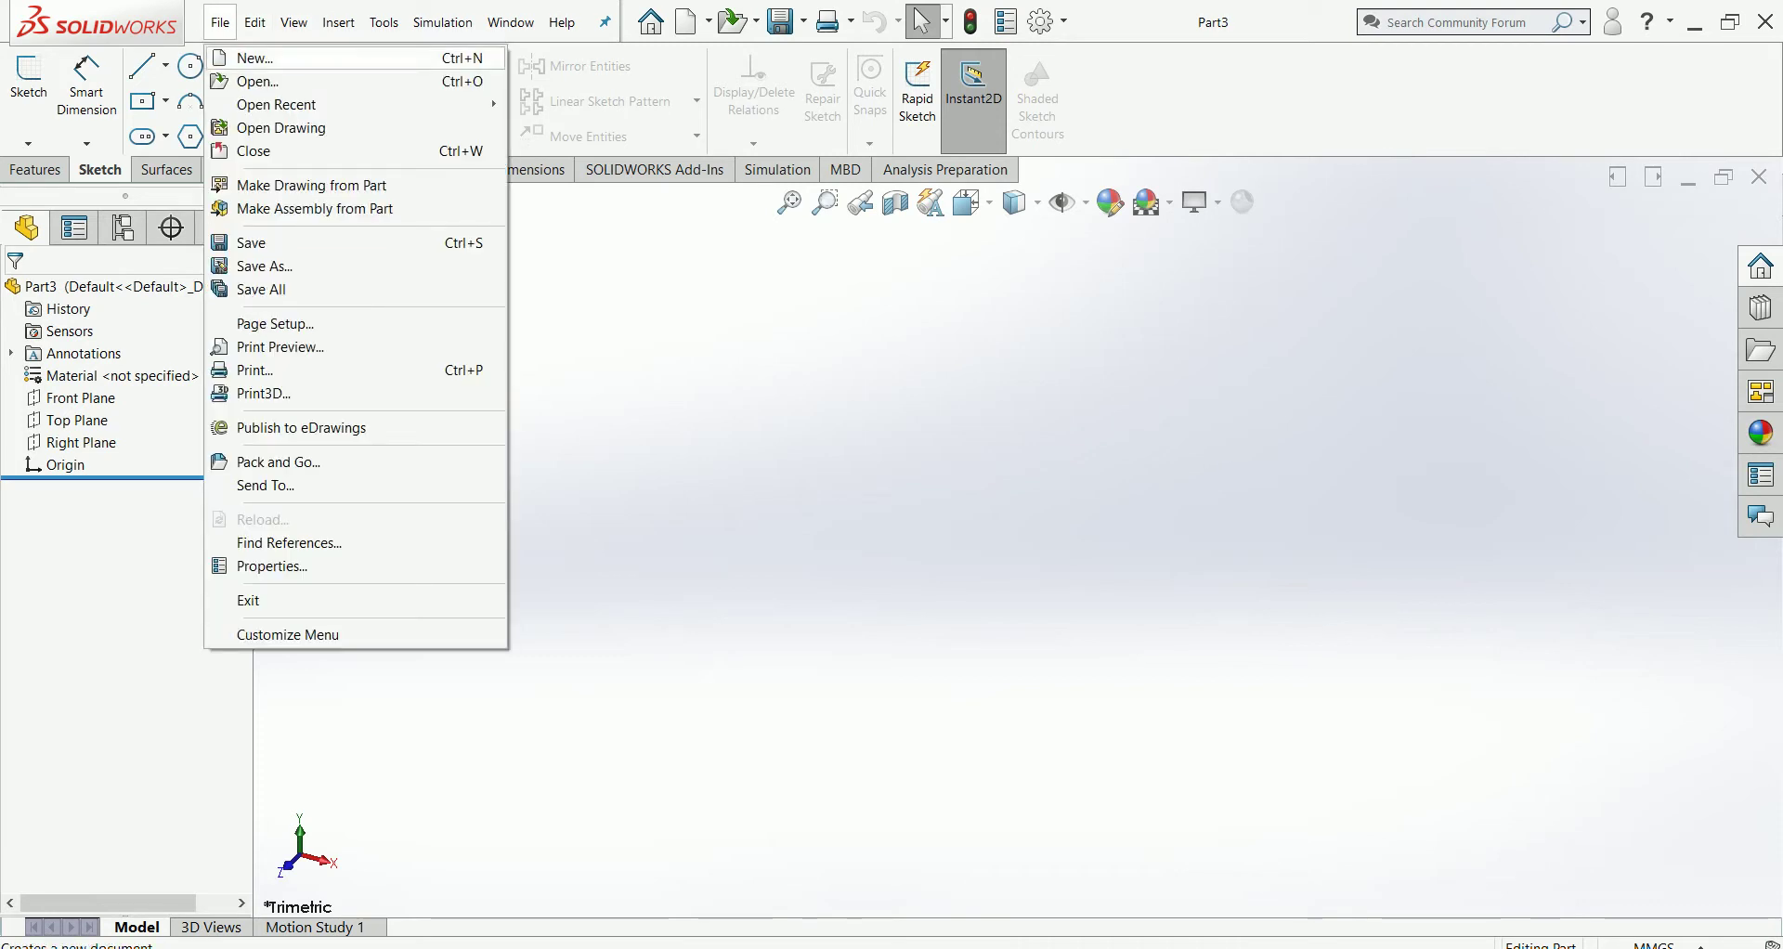
click(256, 57)
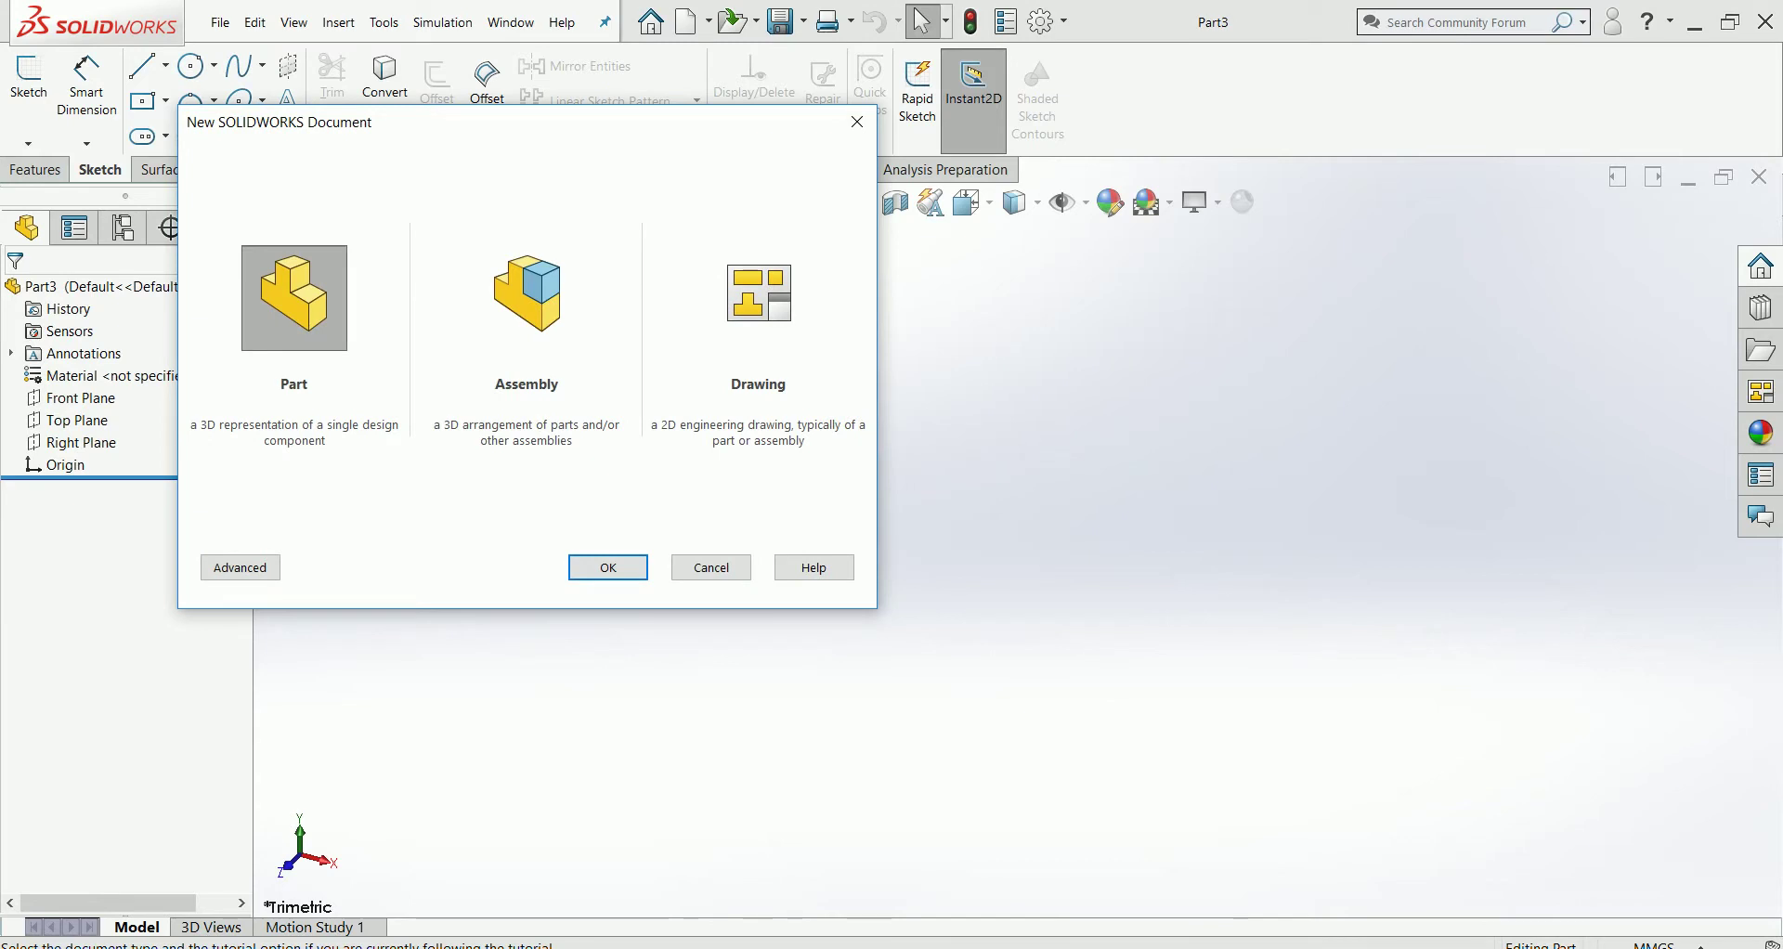
click(239, 568)
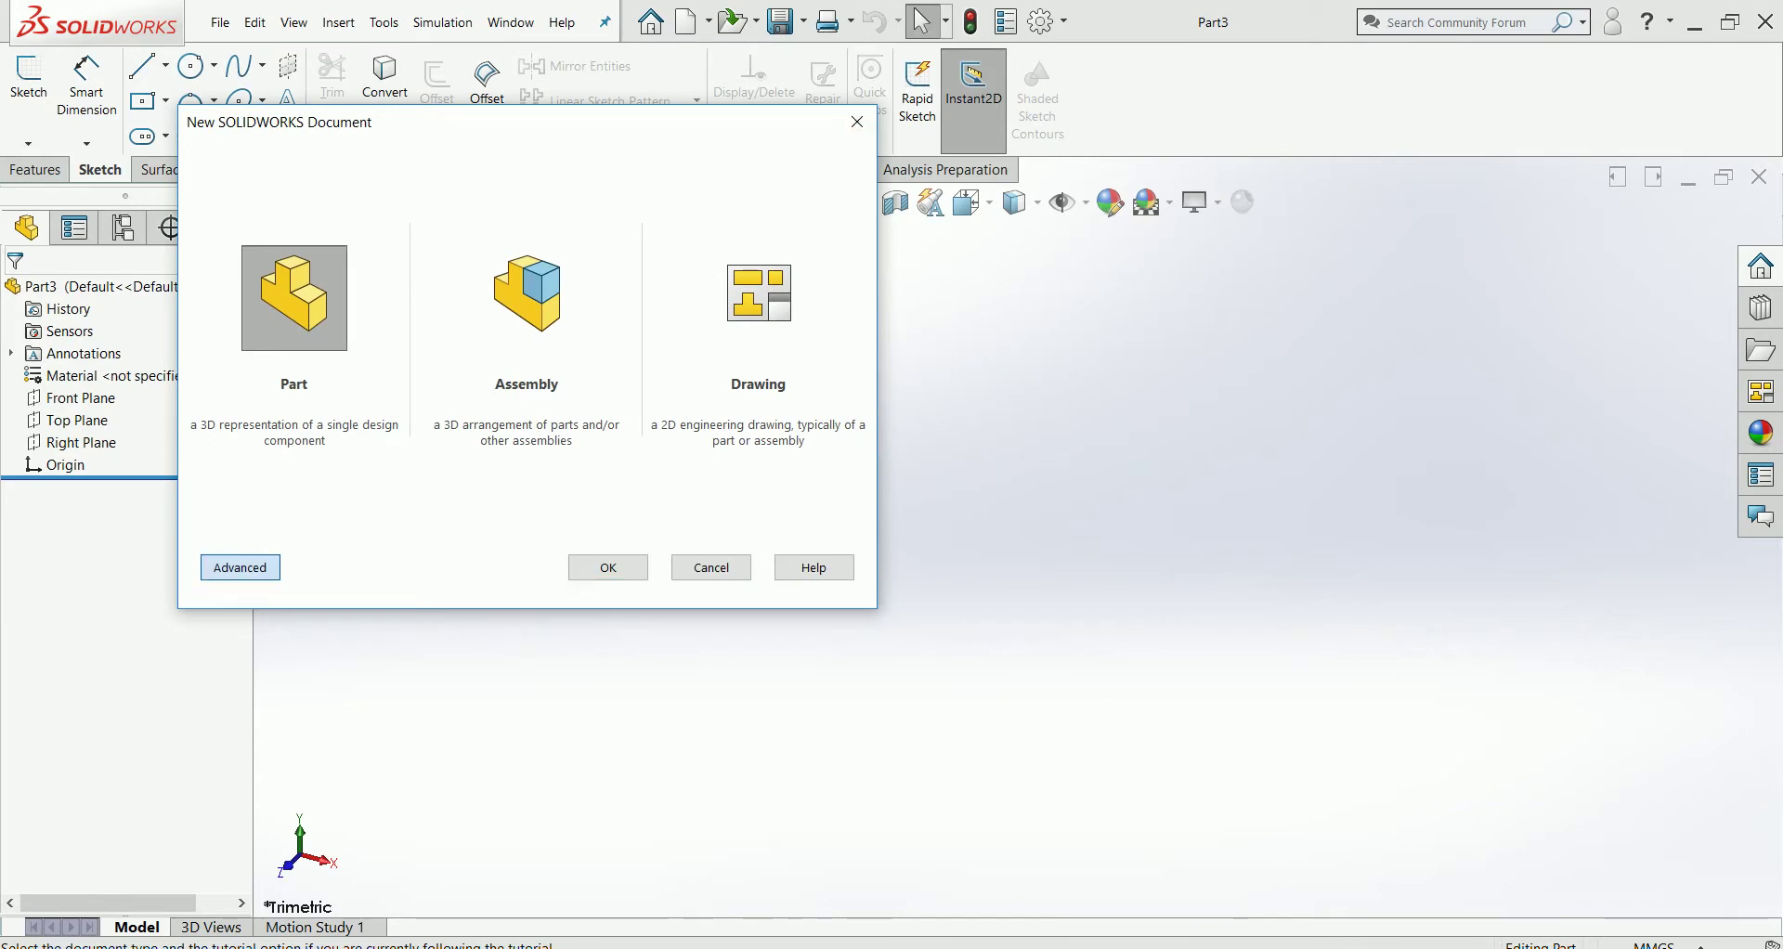
click(269, 155)
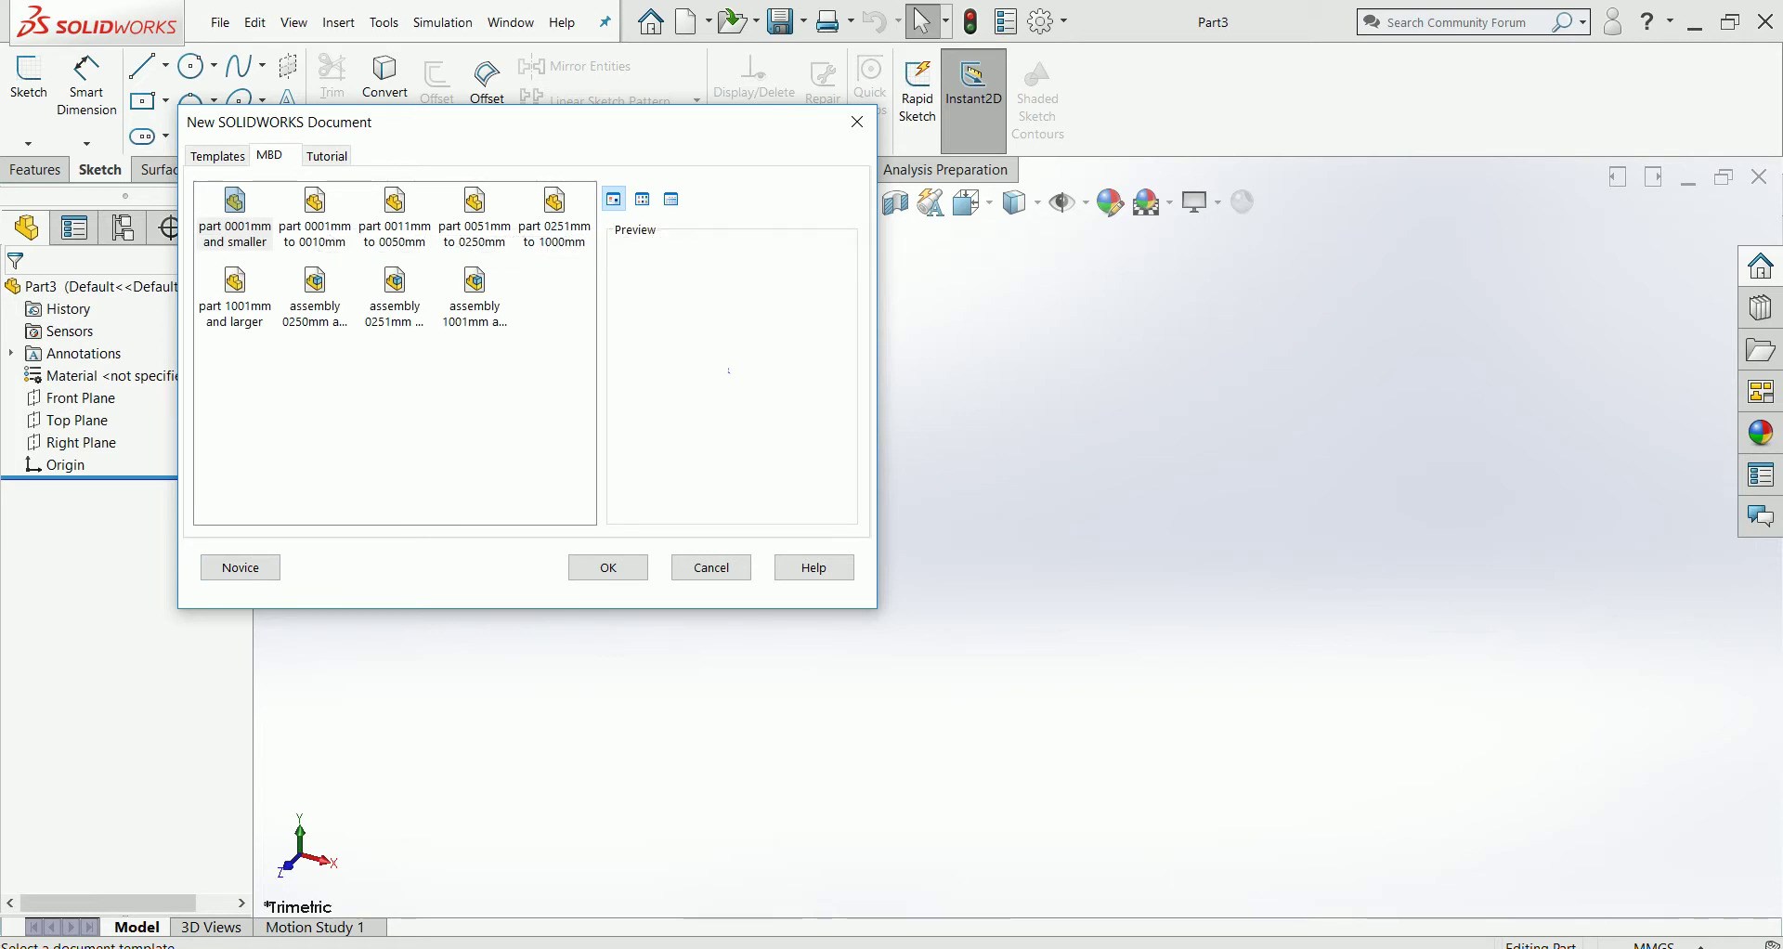
click(217, 155)
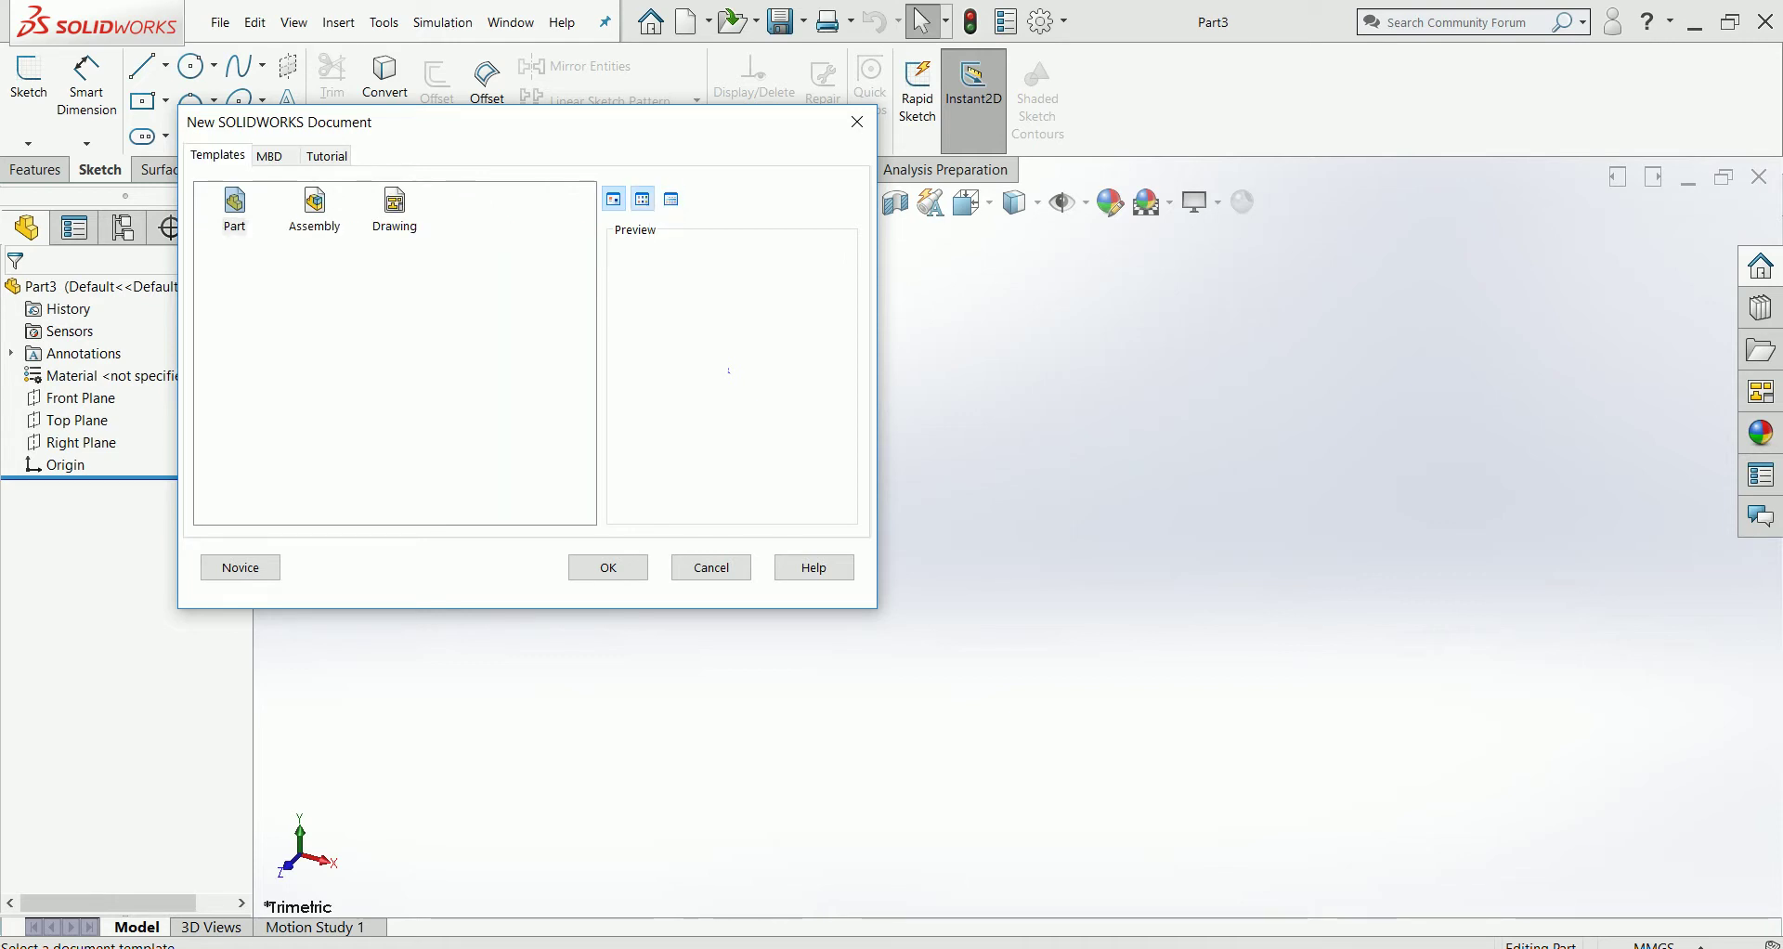
click(643, 199)
click(672, 198)
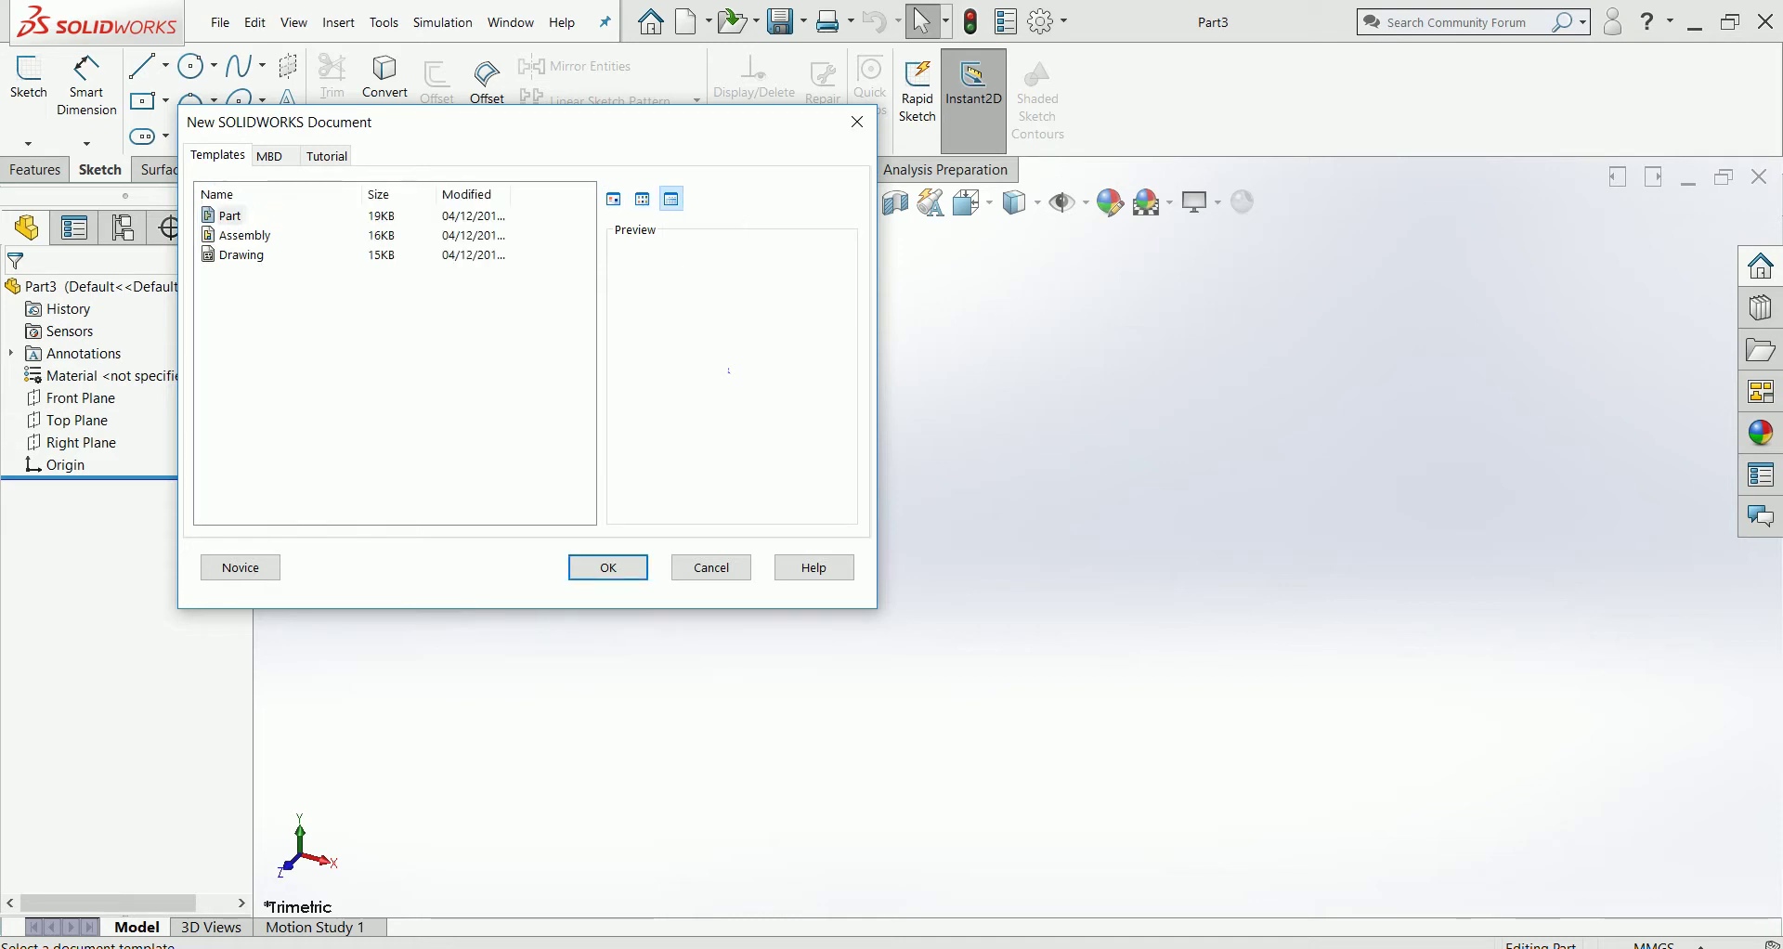
click(613, 198)
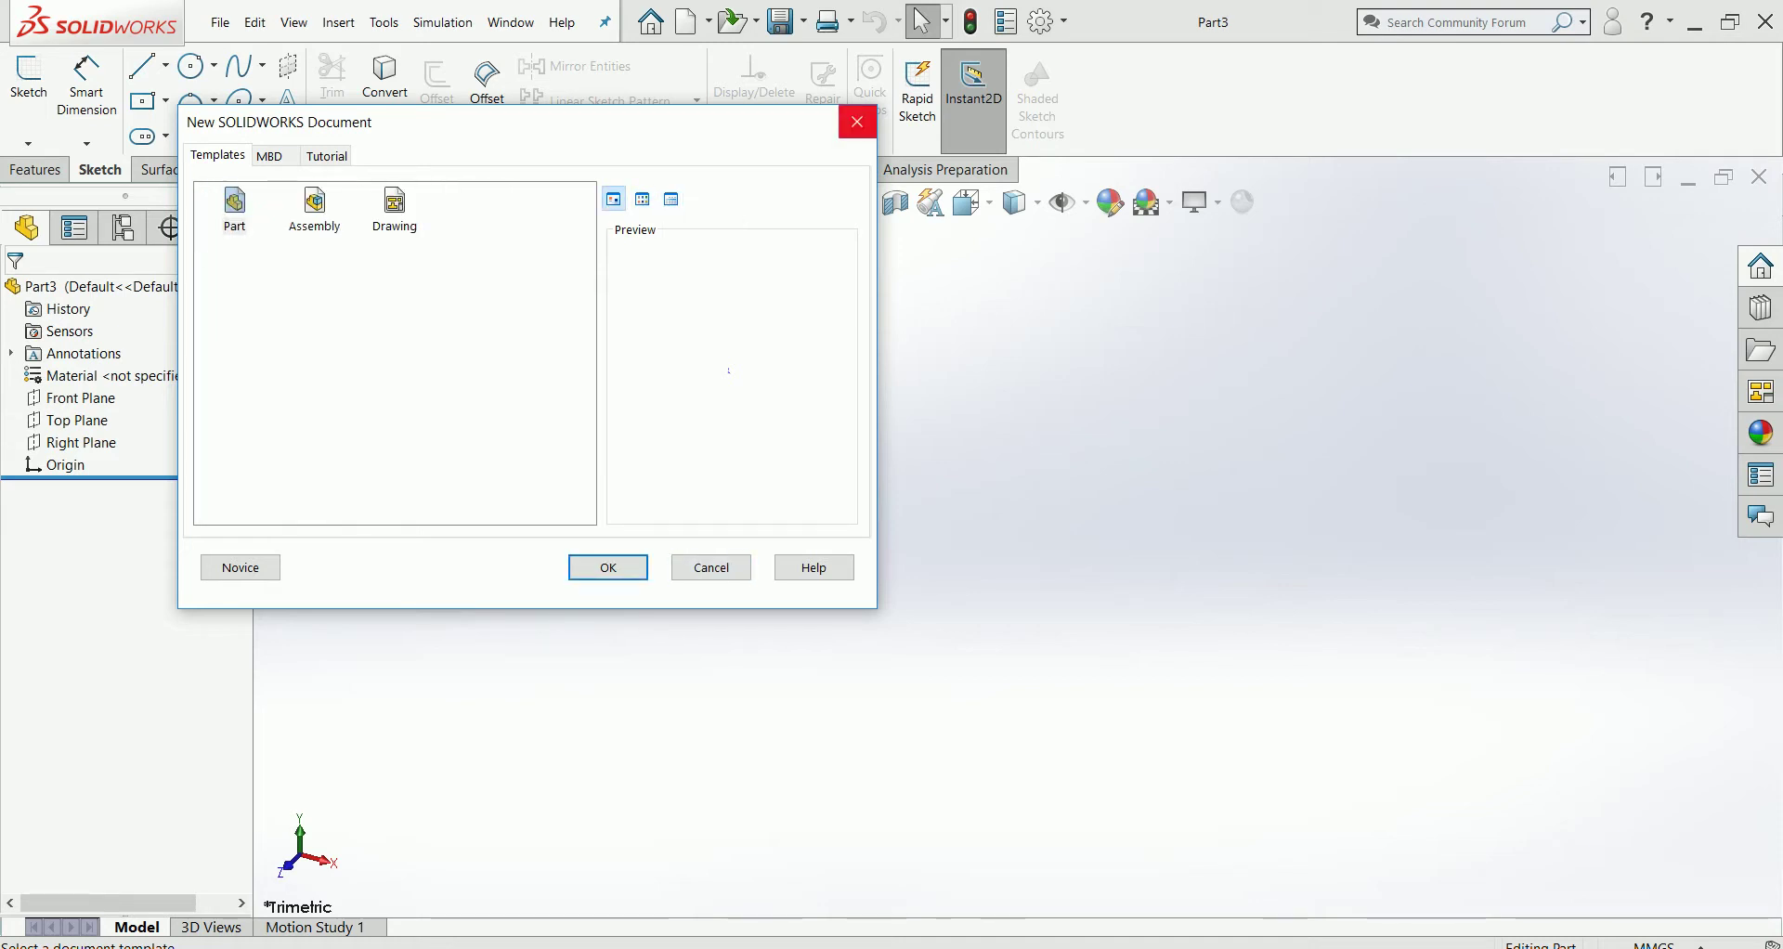
click(857, 121)
key(alt+f)
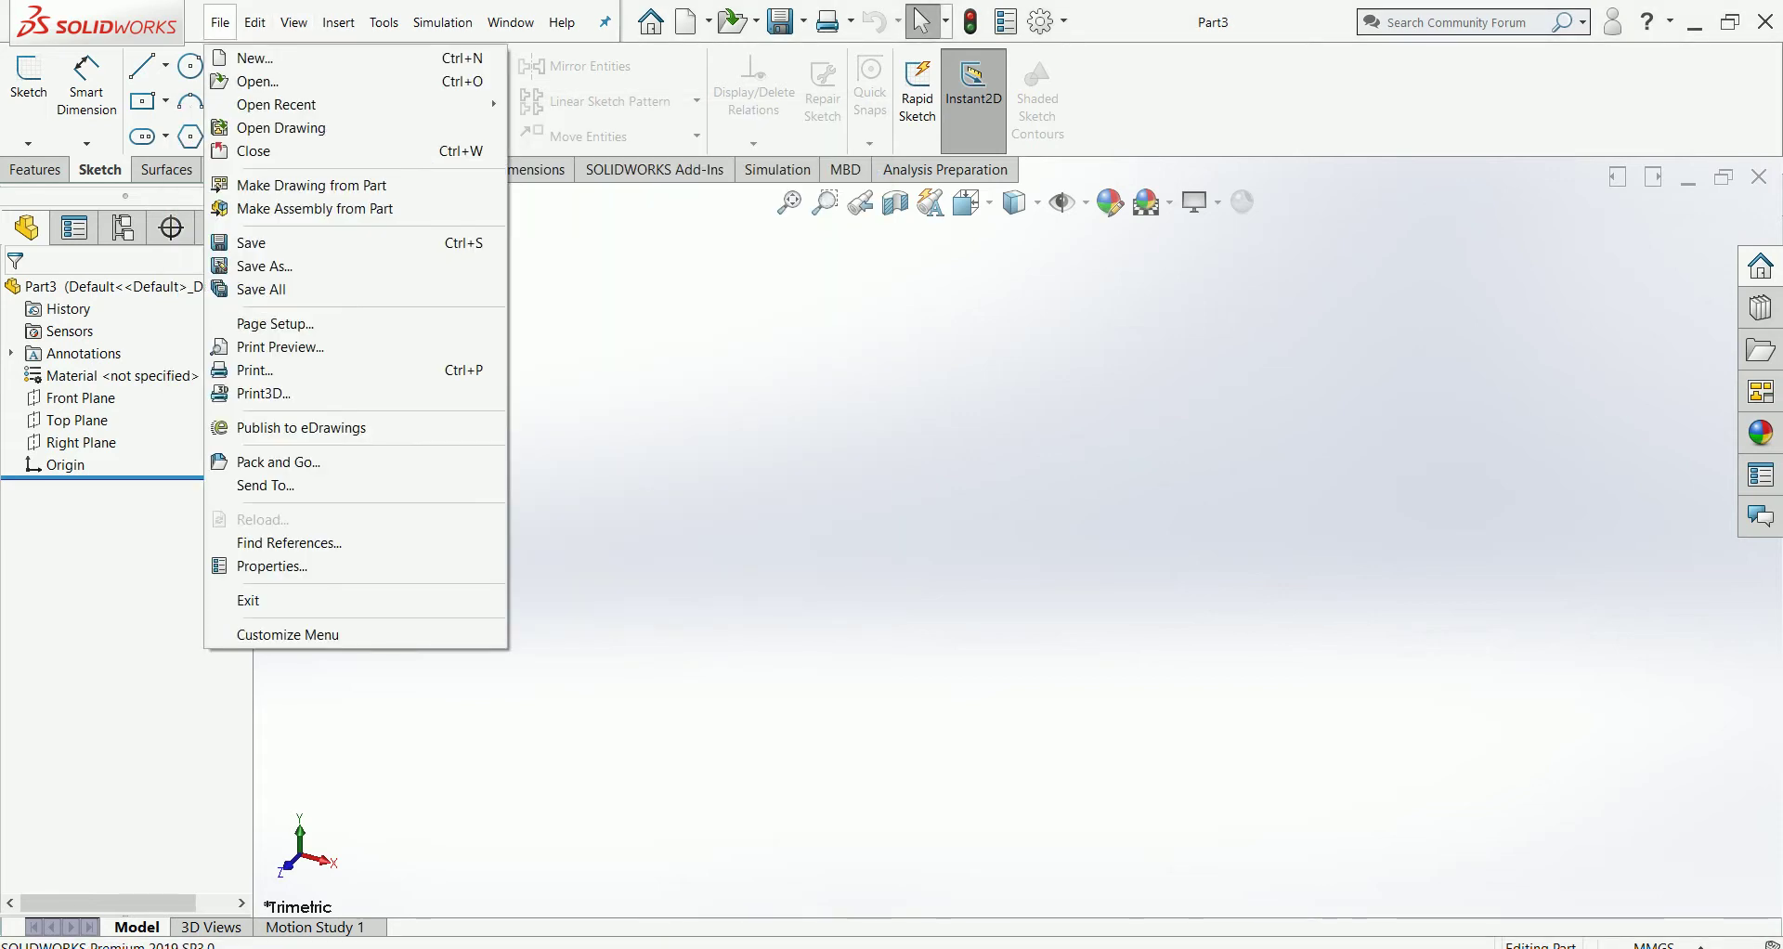
key(Right)
key(Escape)
key(alt+f)
key(Down)
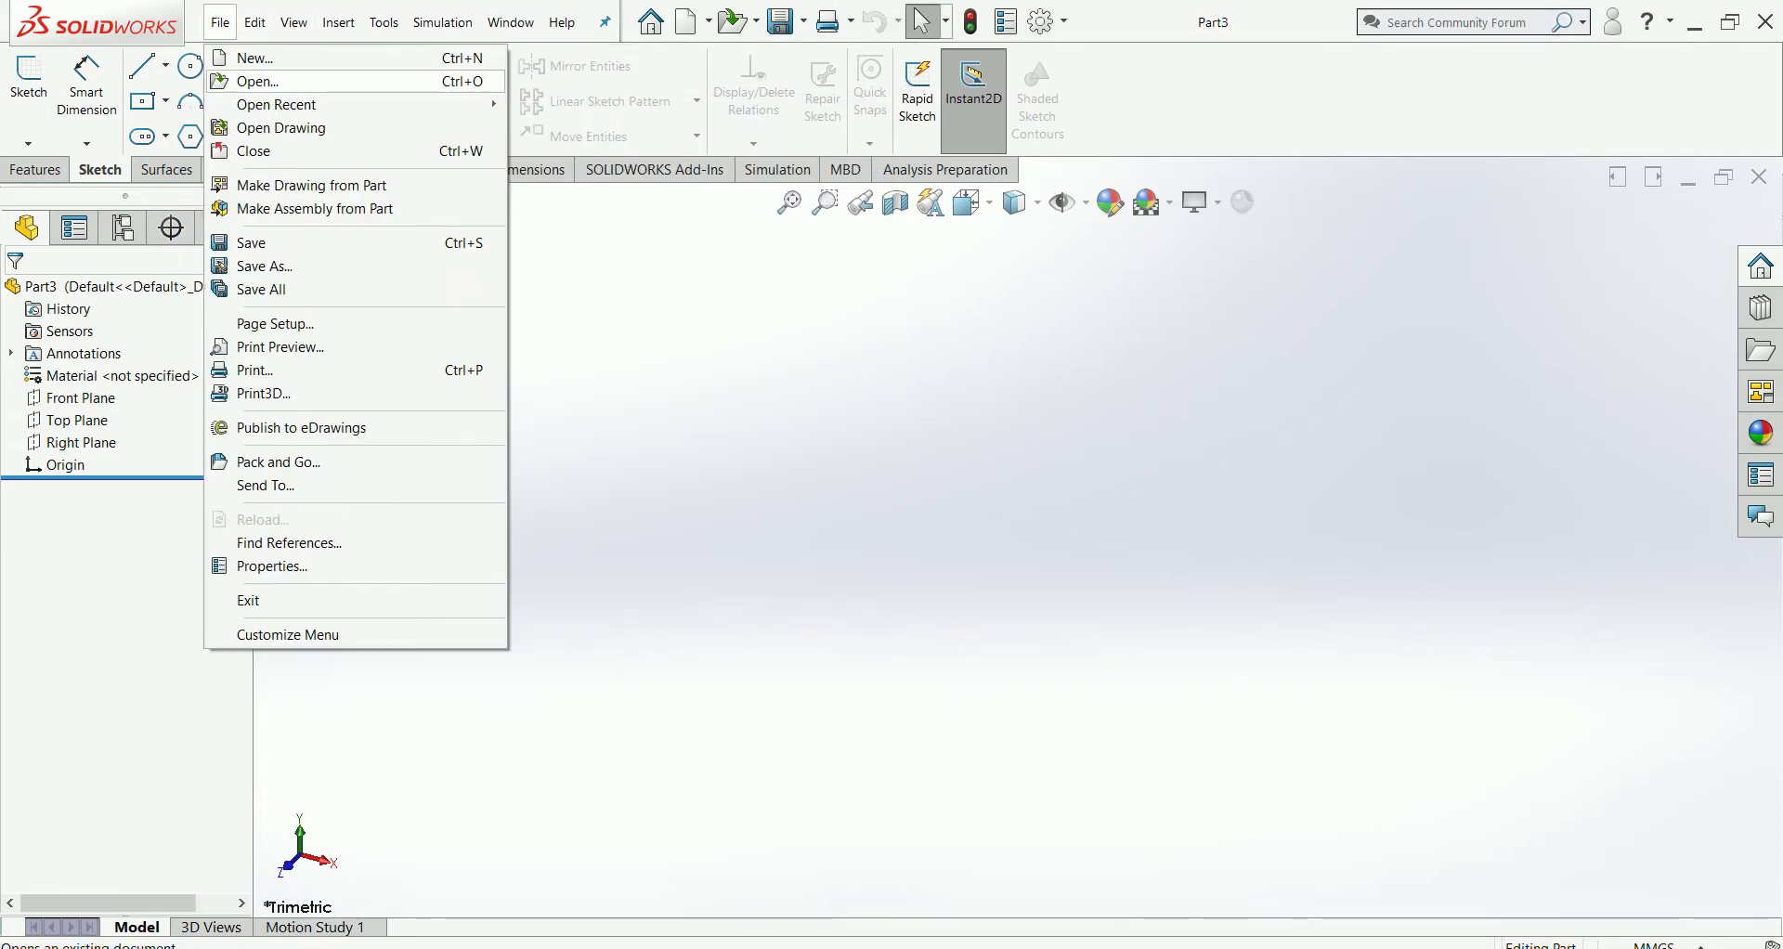
key(Return)
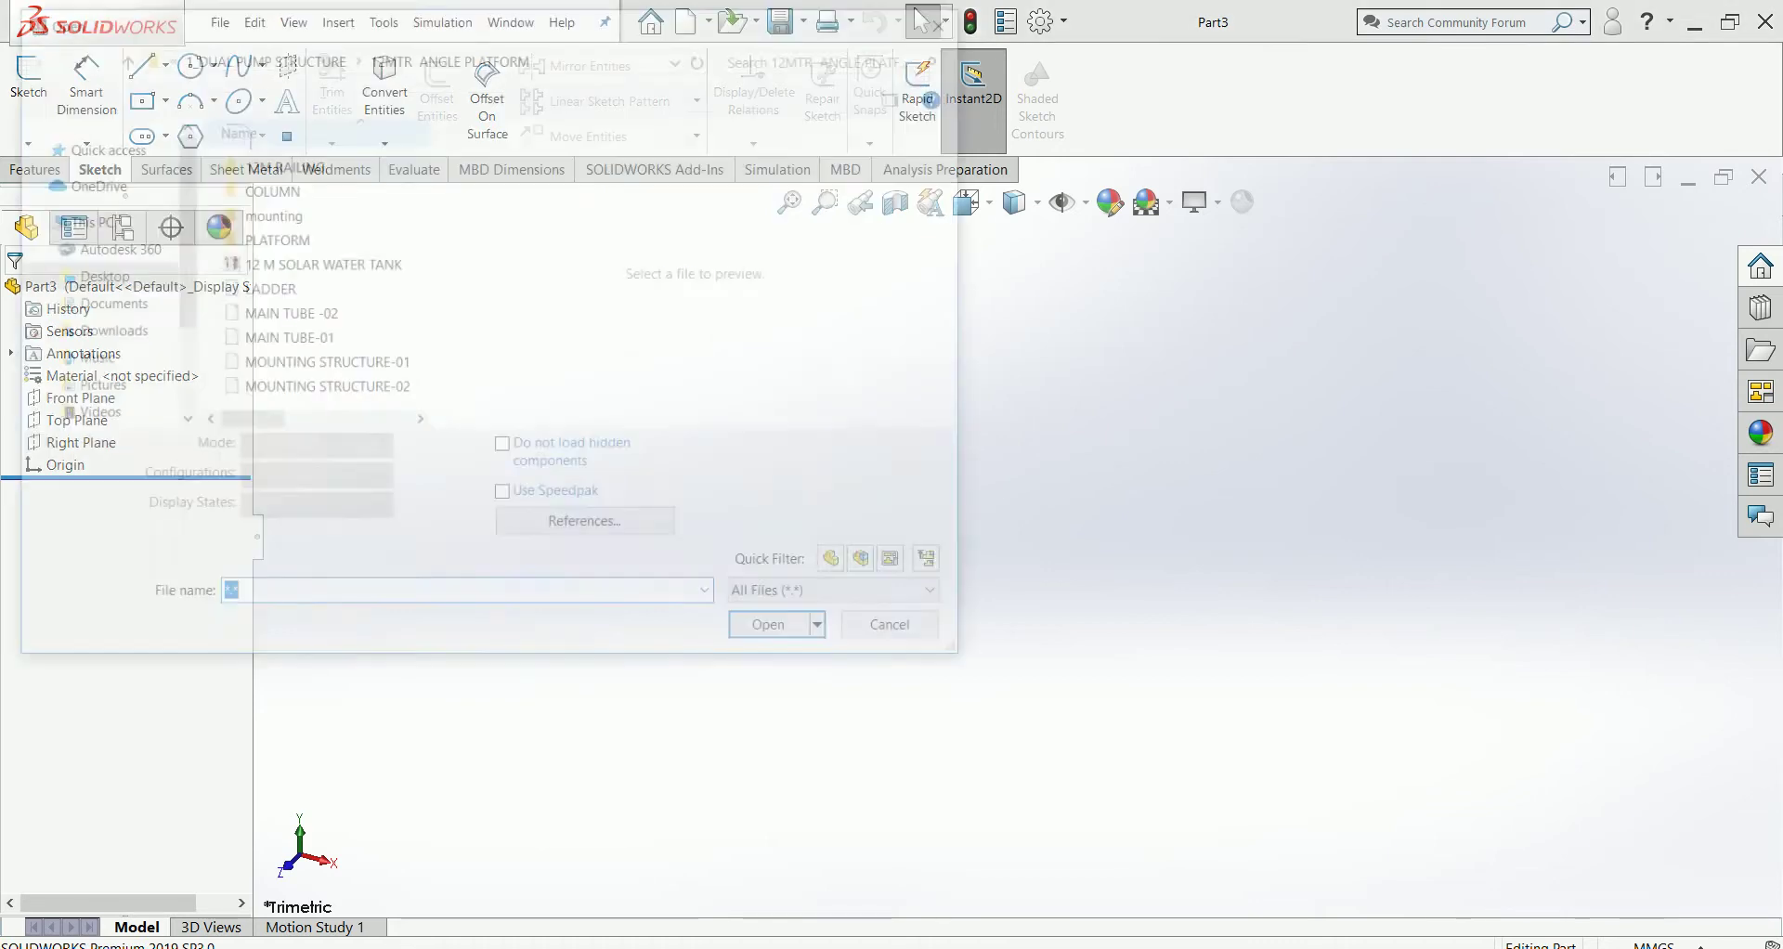
scroll(307, 279, down, 2)
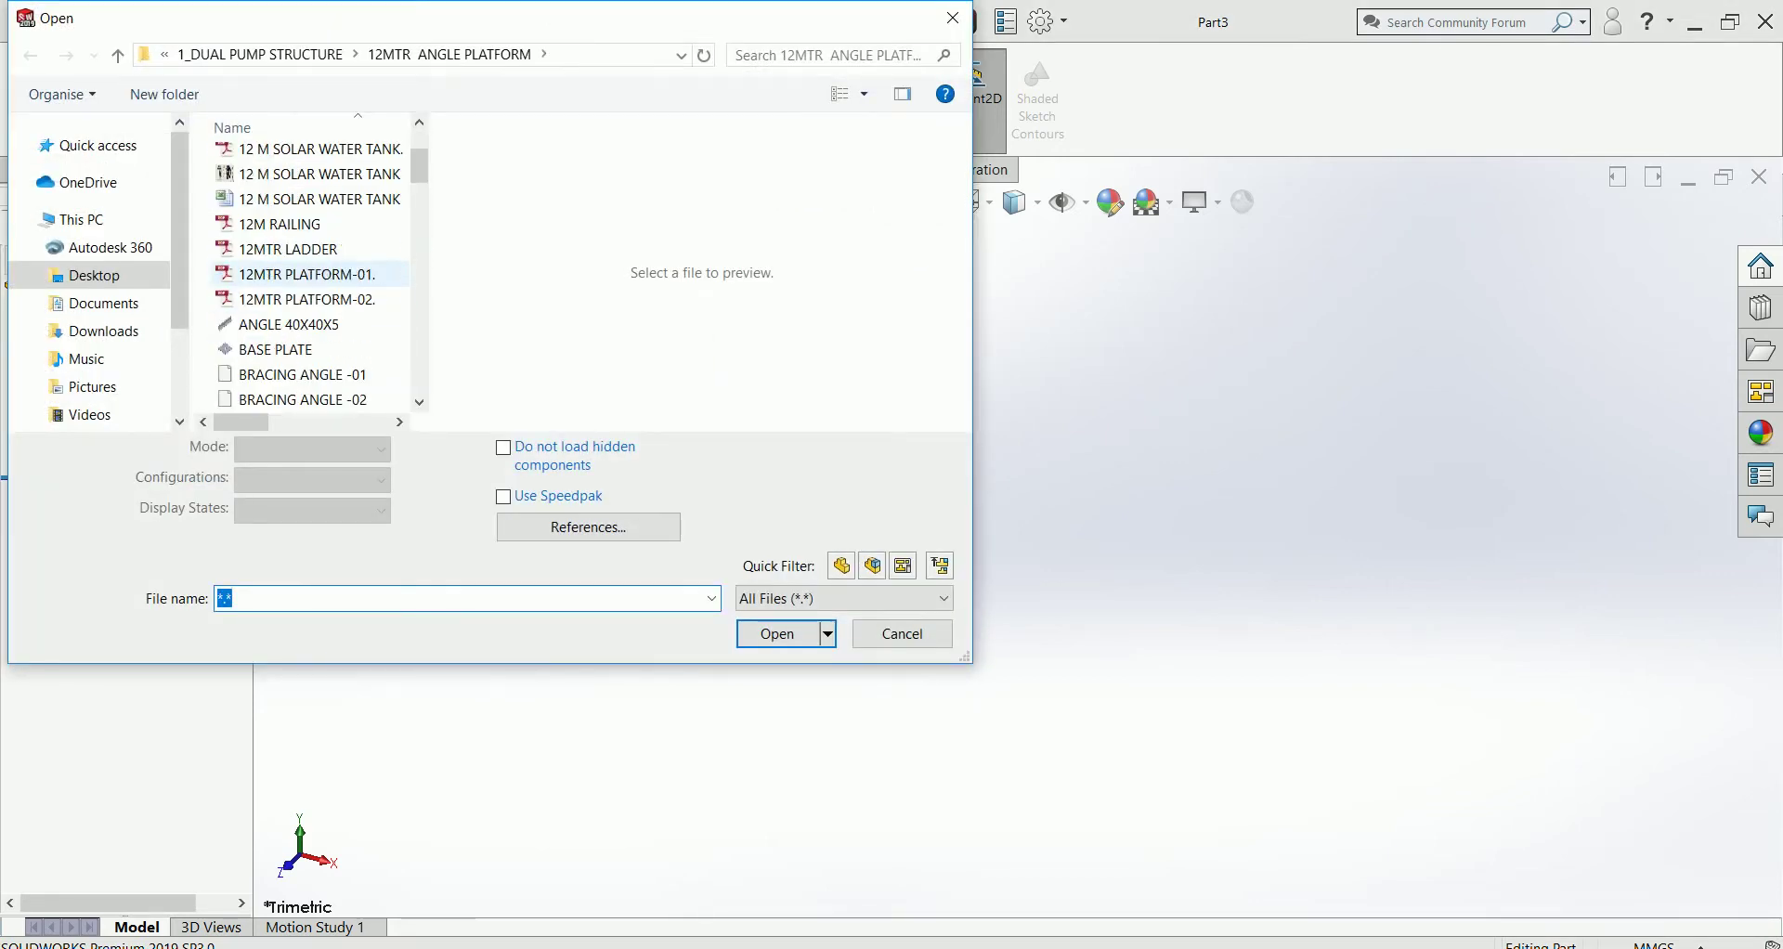
scroll(306, 279, down, 2)
scroll(306, 278, down, 5)
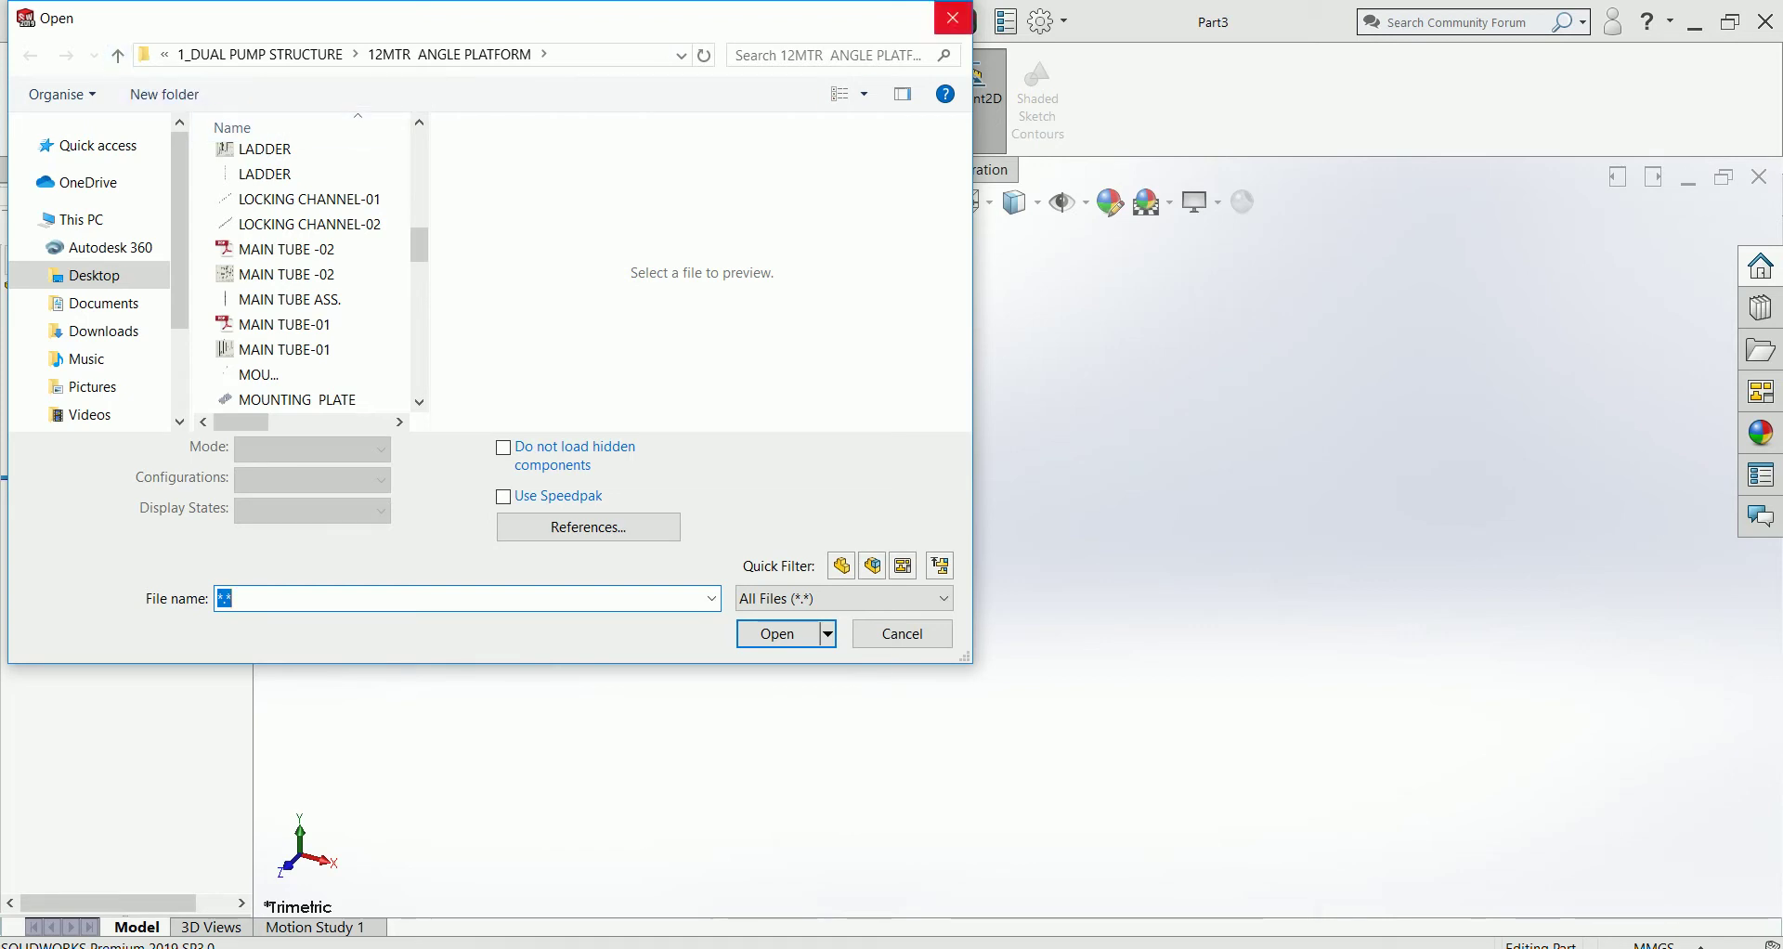
click(952, 18)
click(220, 21)
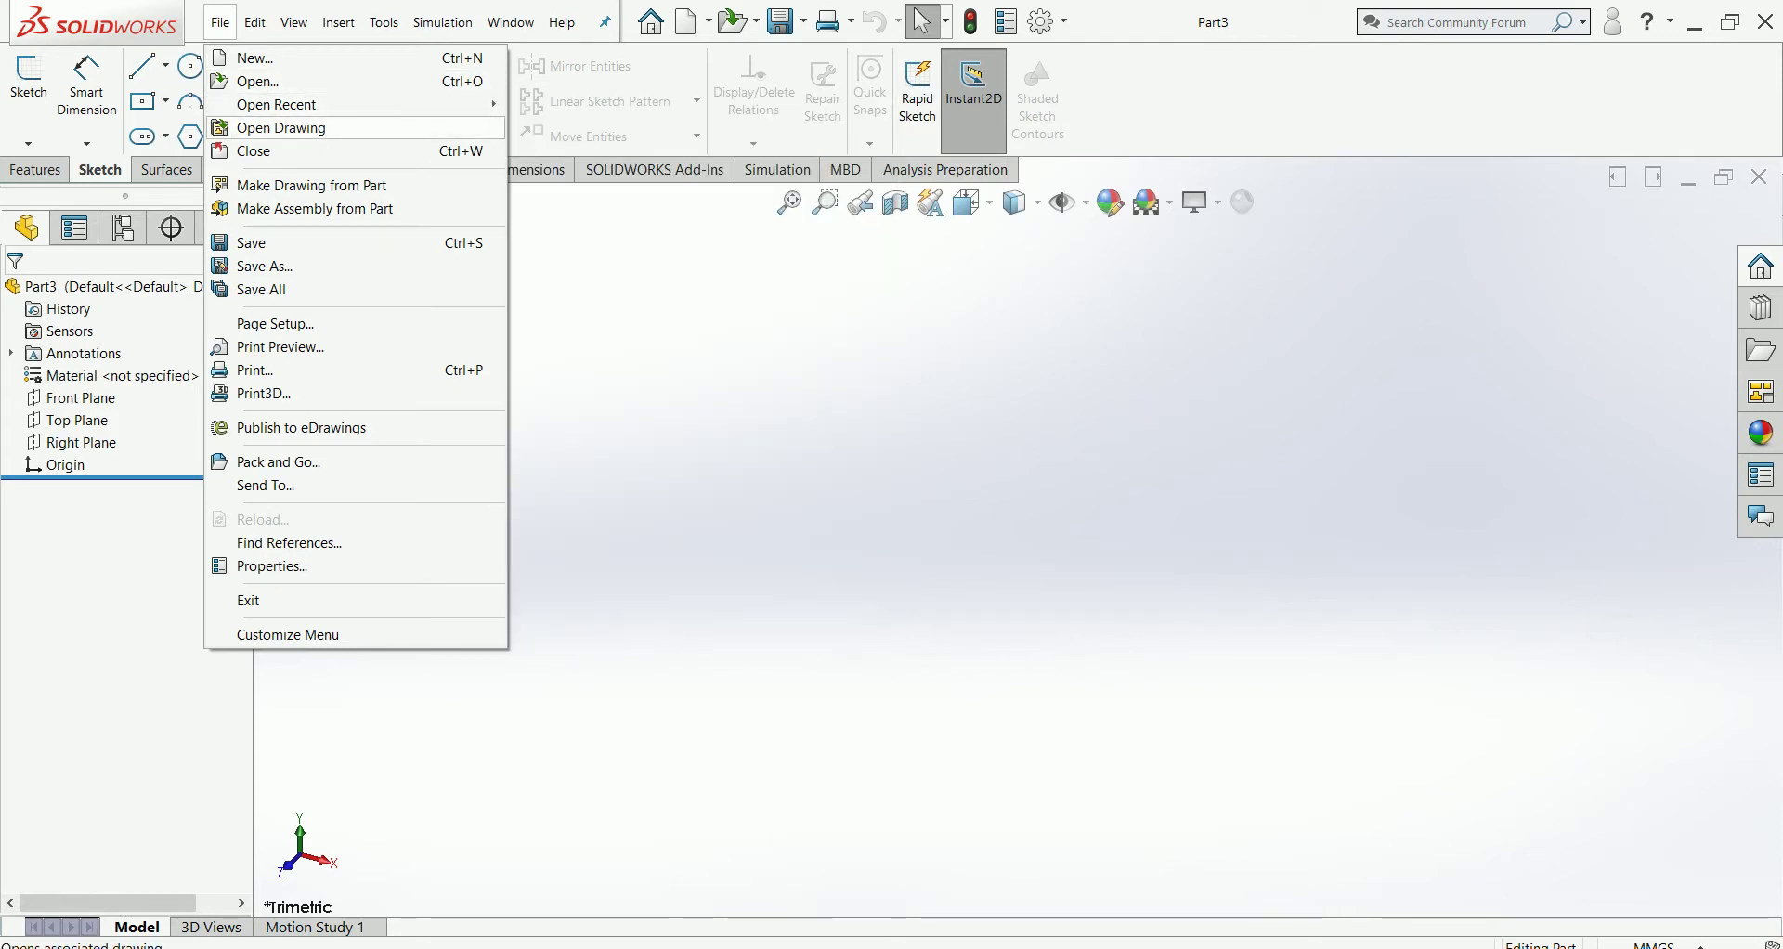
click(282, 127)
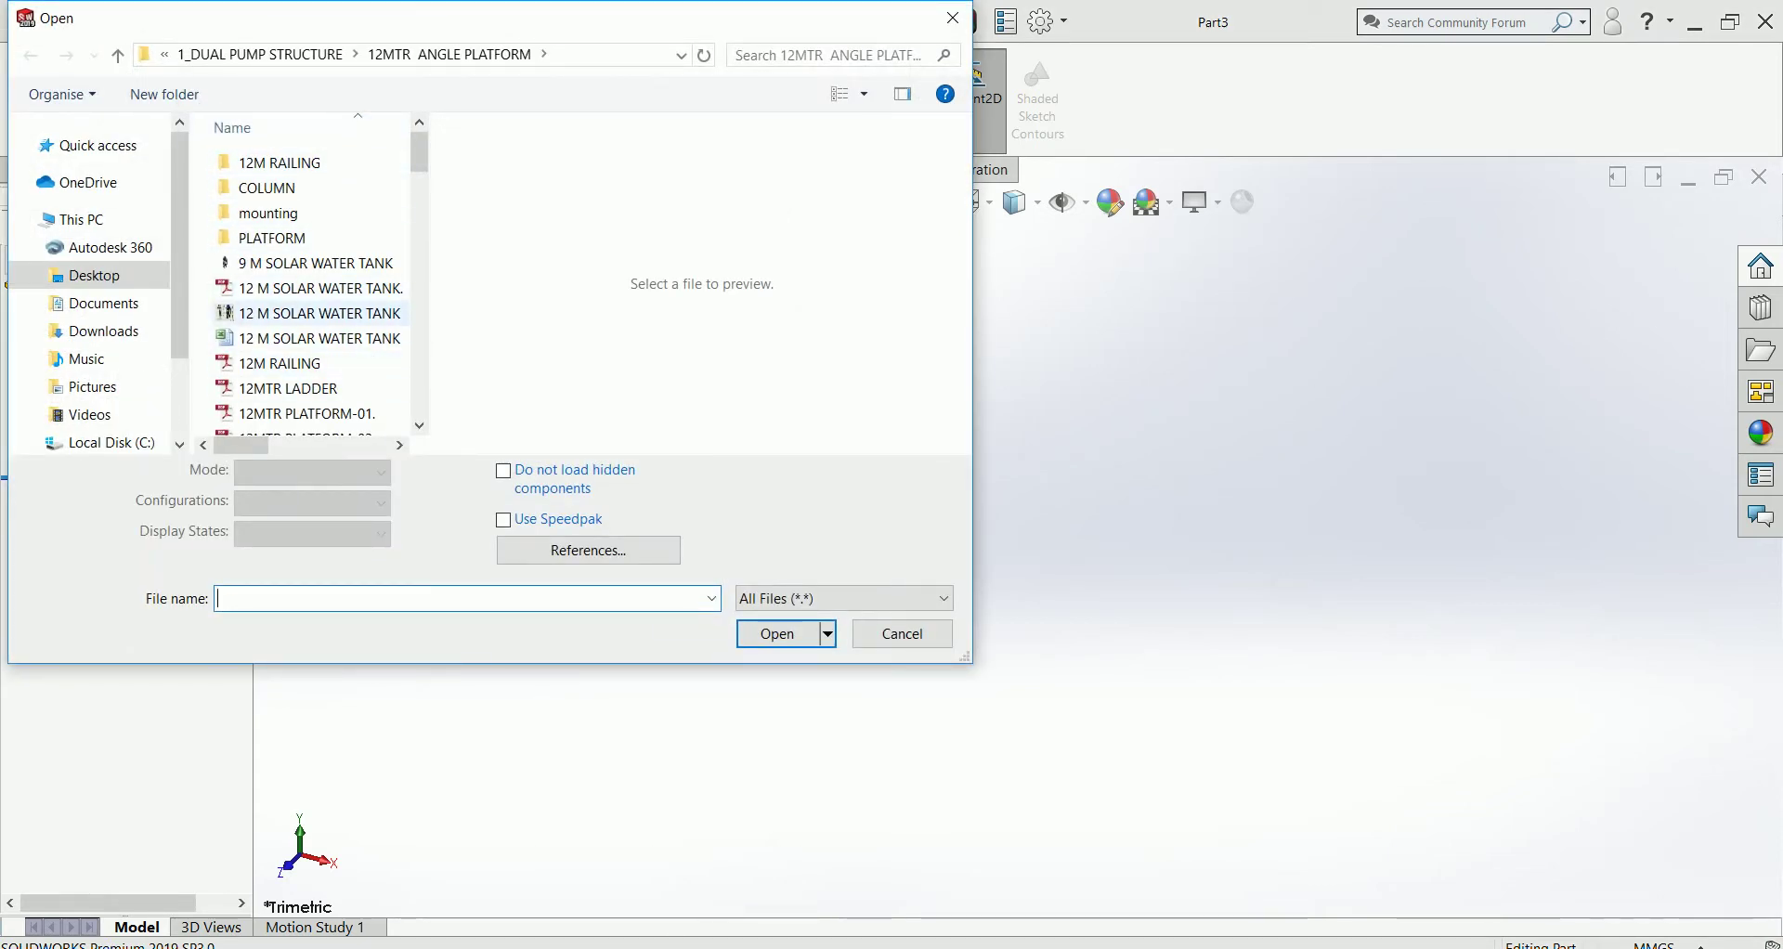
scroll(307, 311, down, 3)
scroll(306, 307, down, 4)
scroll(307, 299, down, 5)
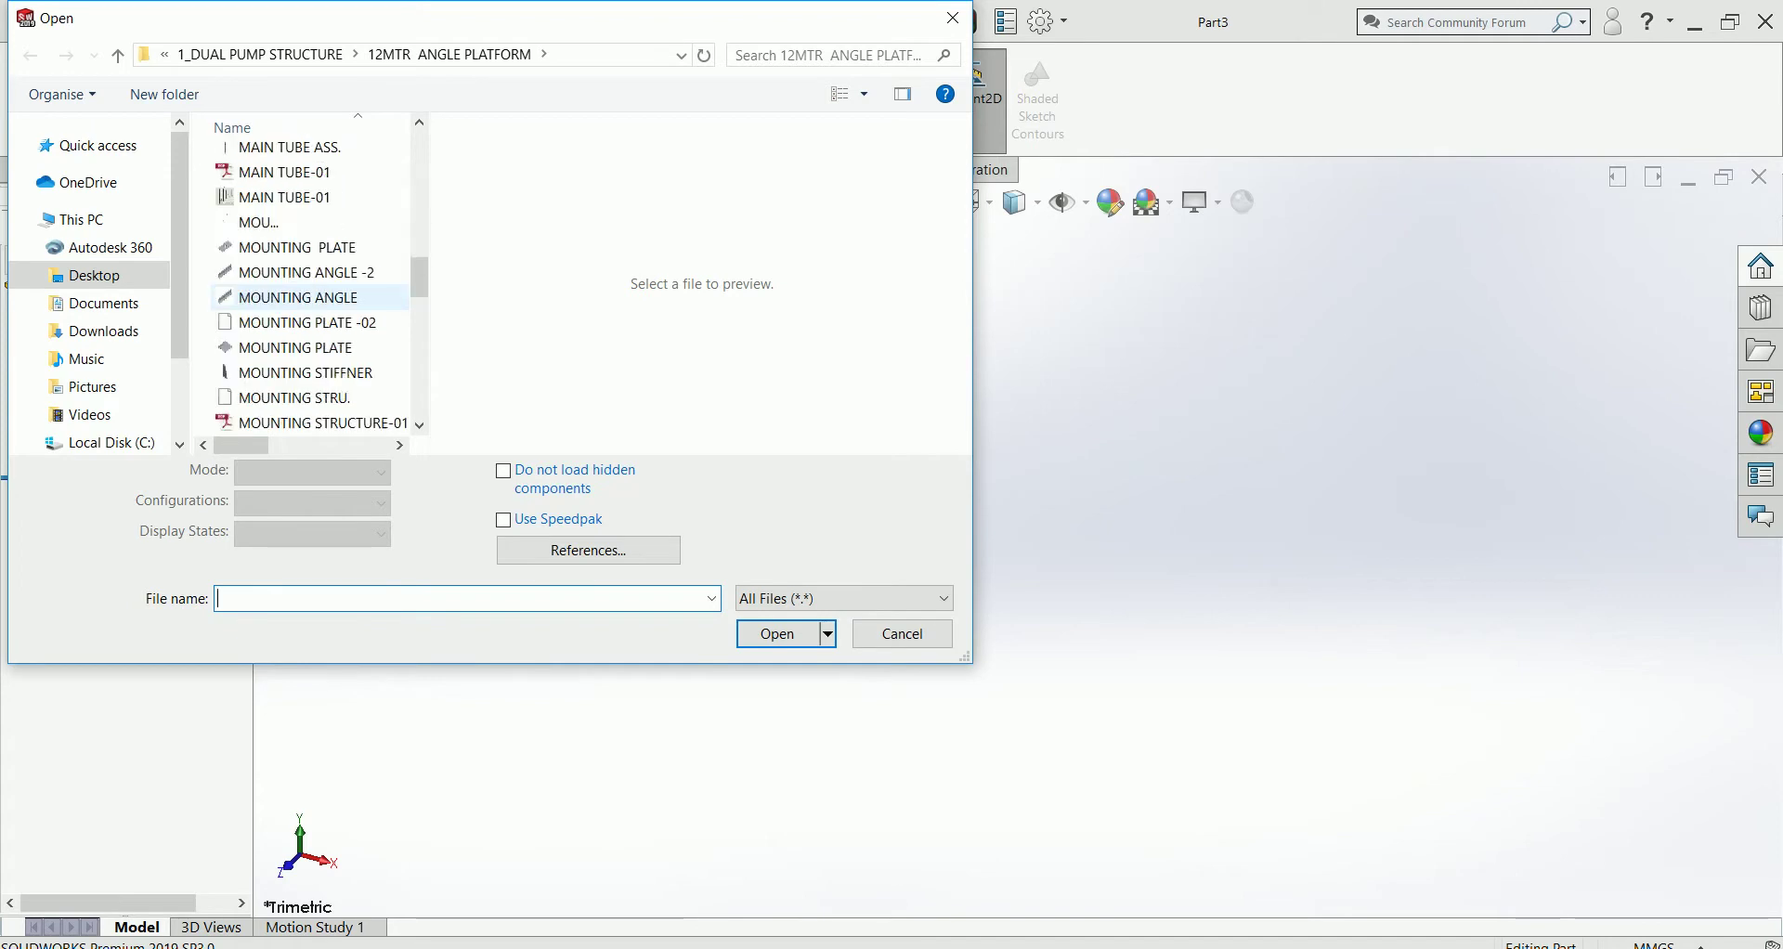
scroll(306, 297, down, 3)
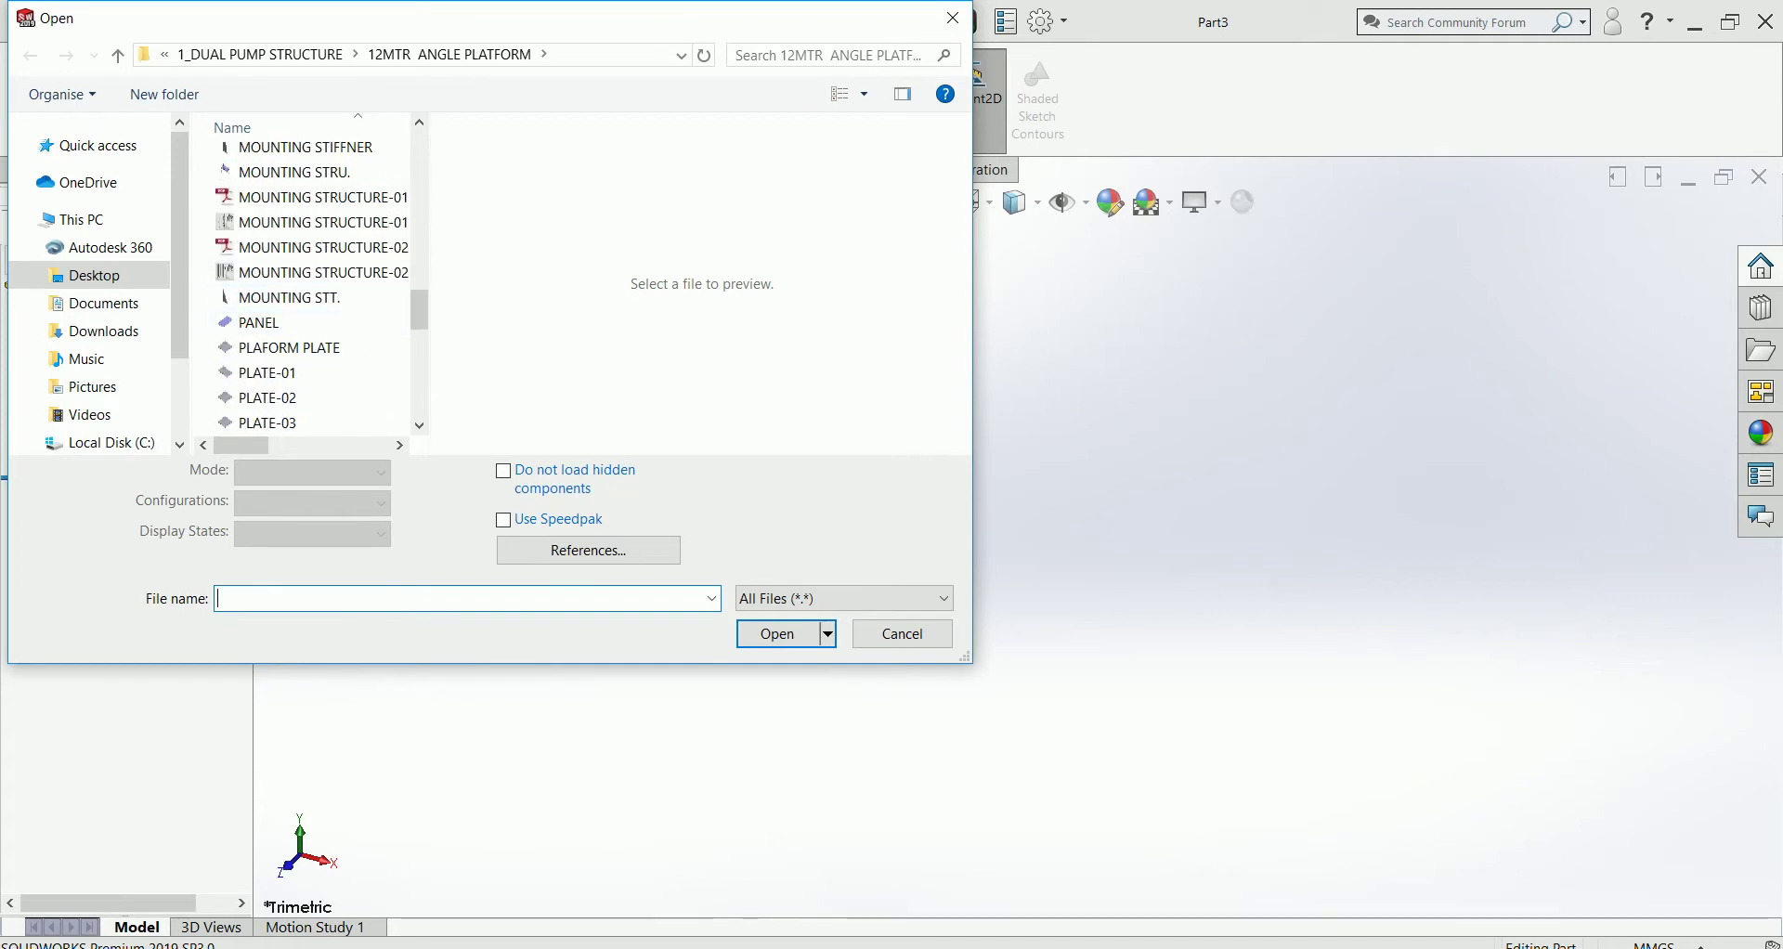
click(952, 18)
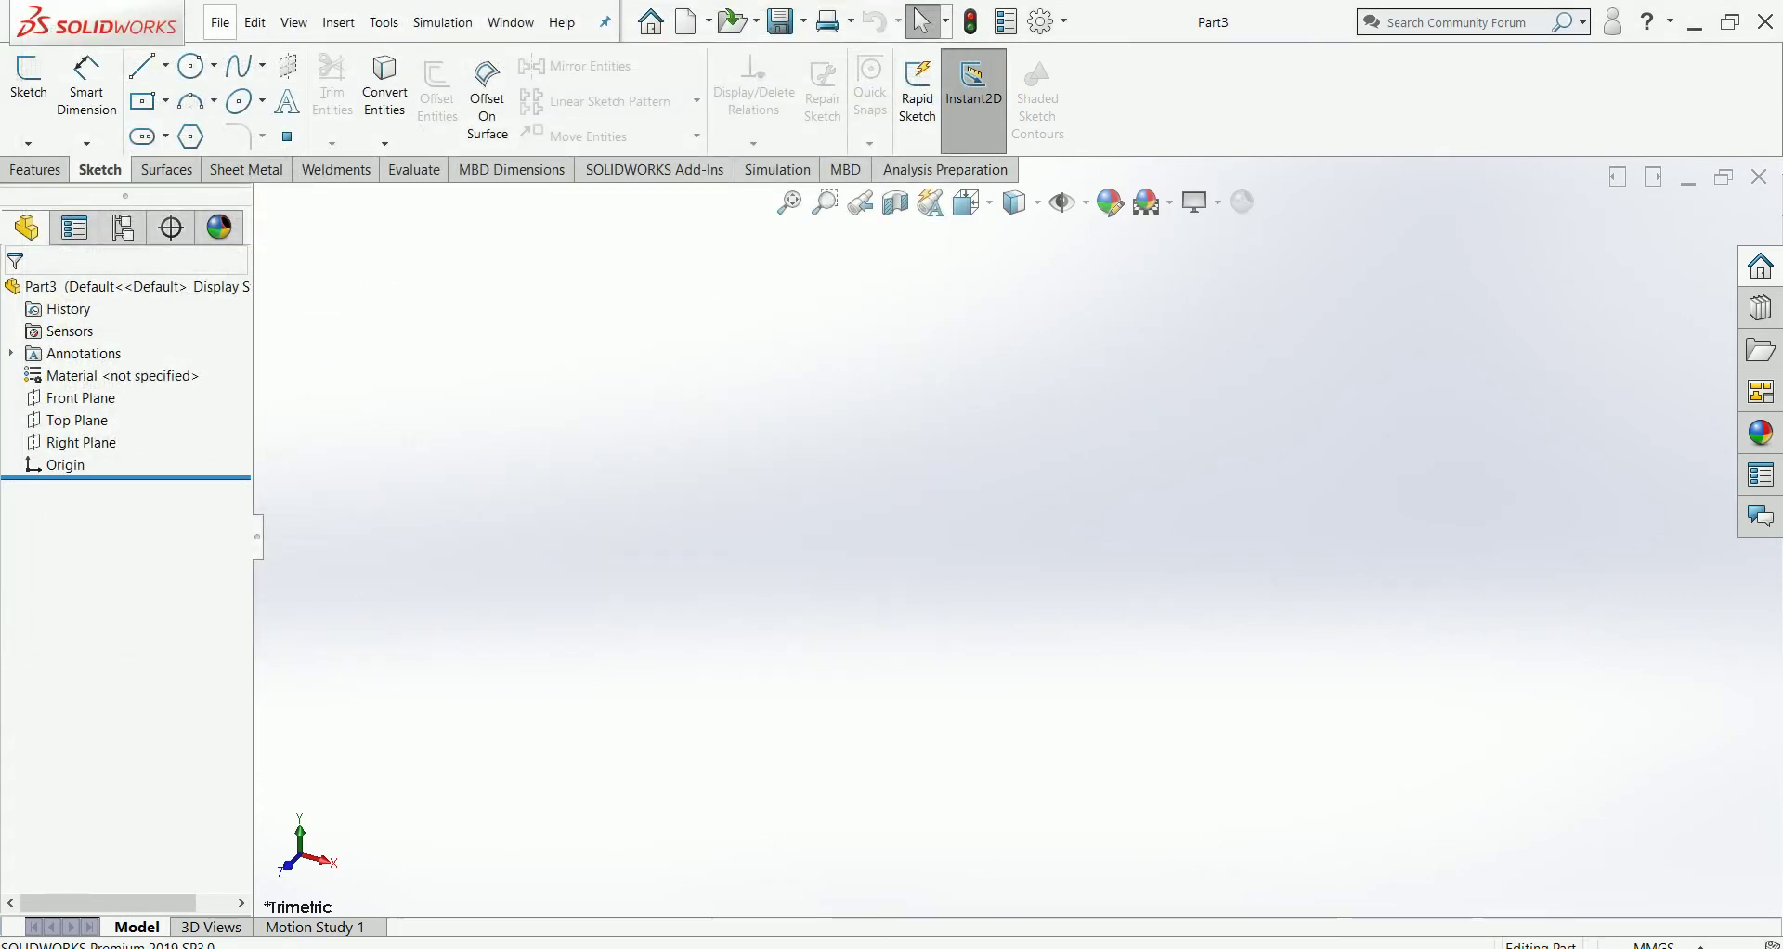
click(220, 22)
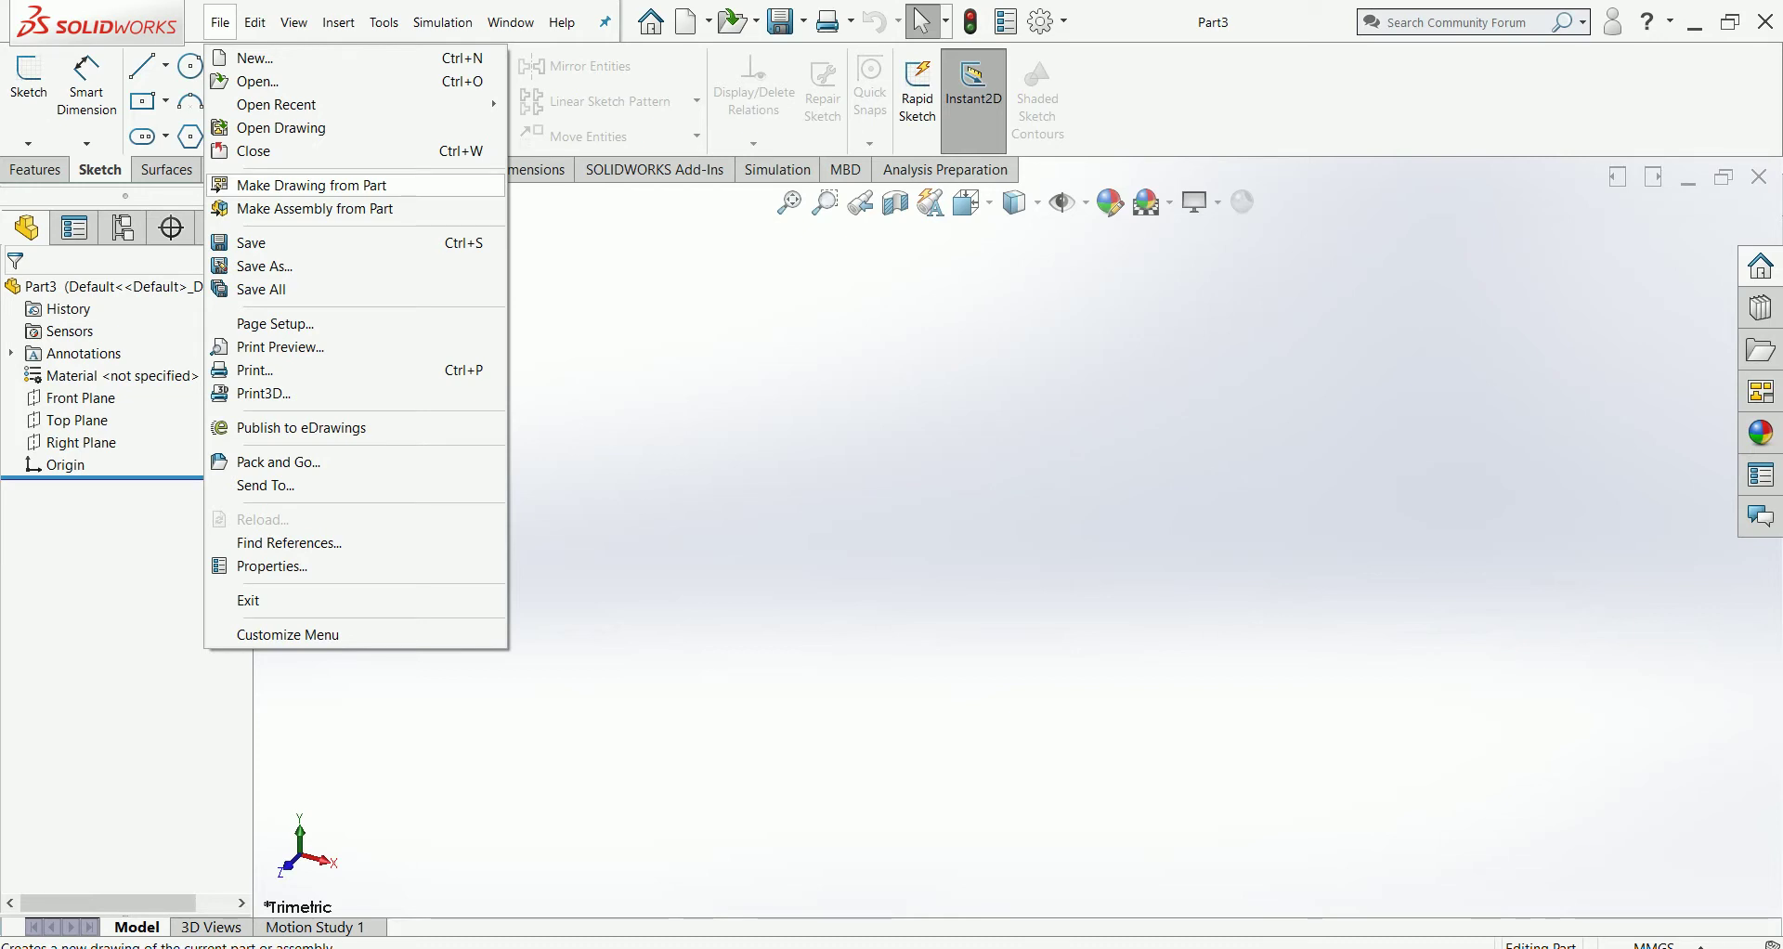
click(219, 187)
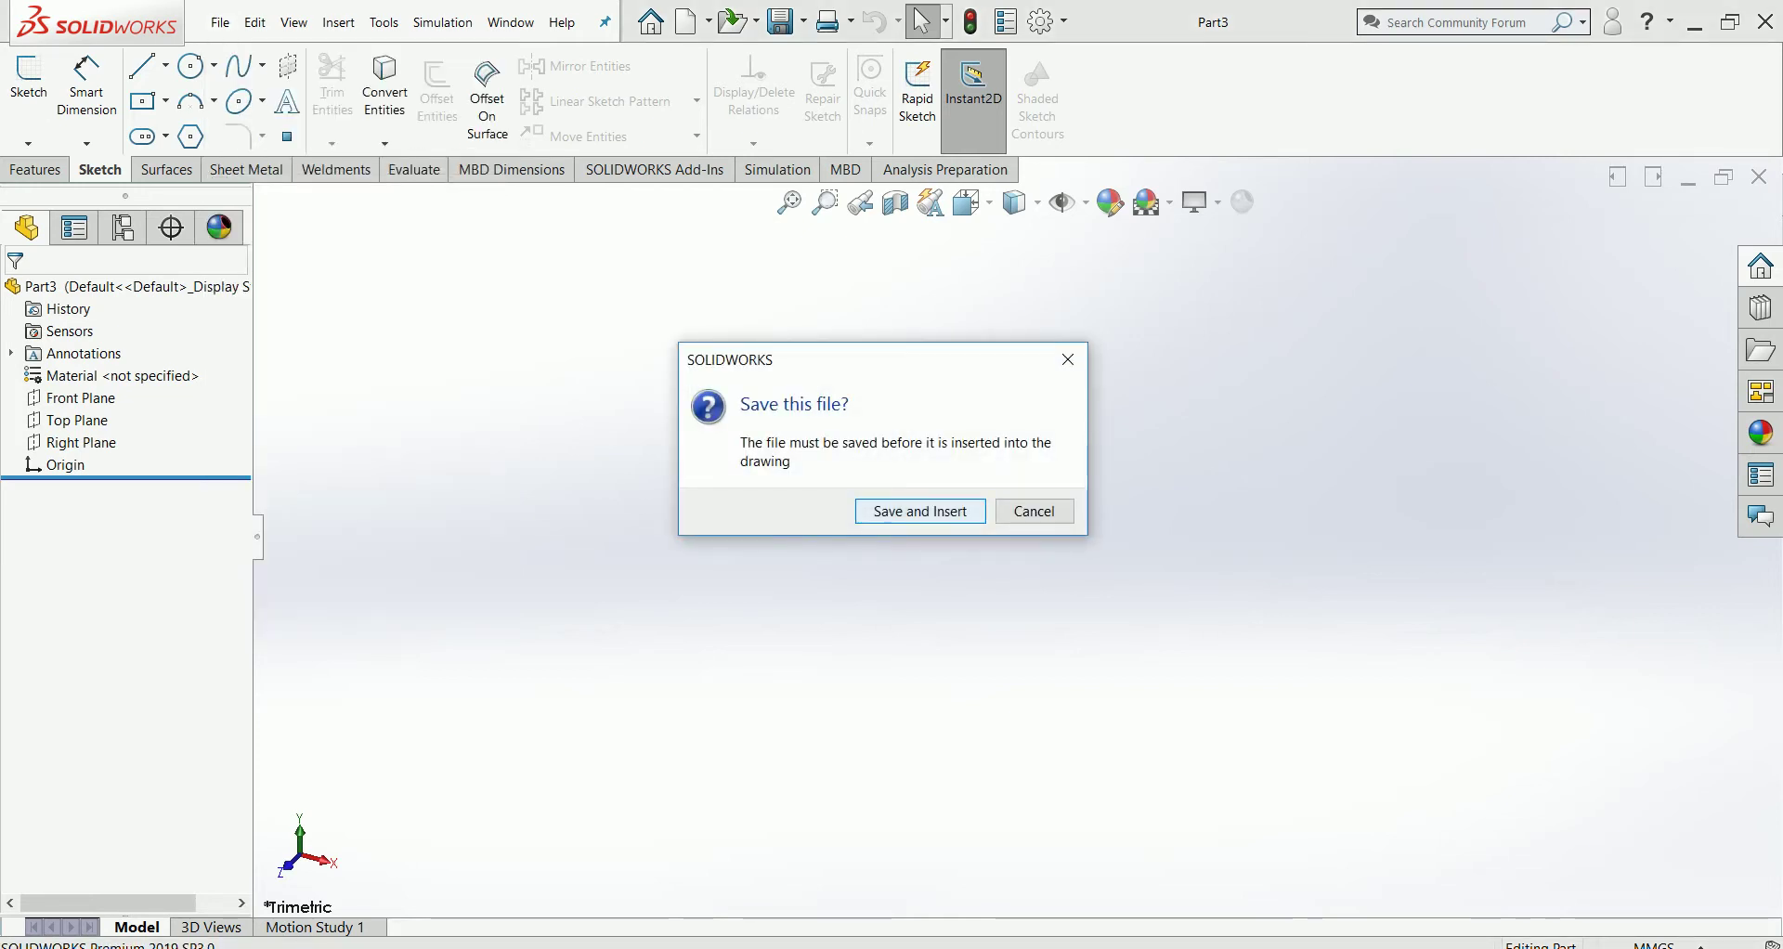
click(1067, 359)
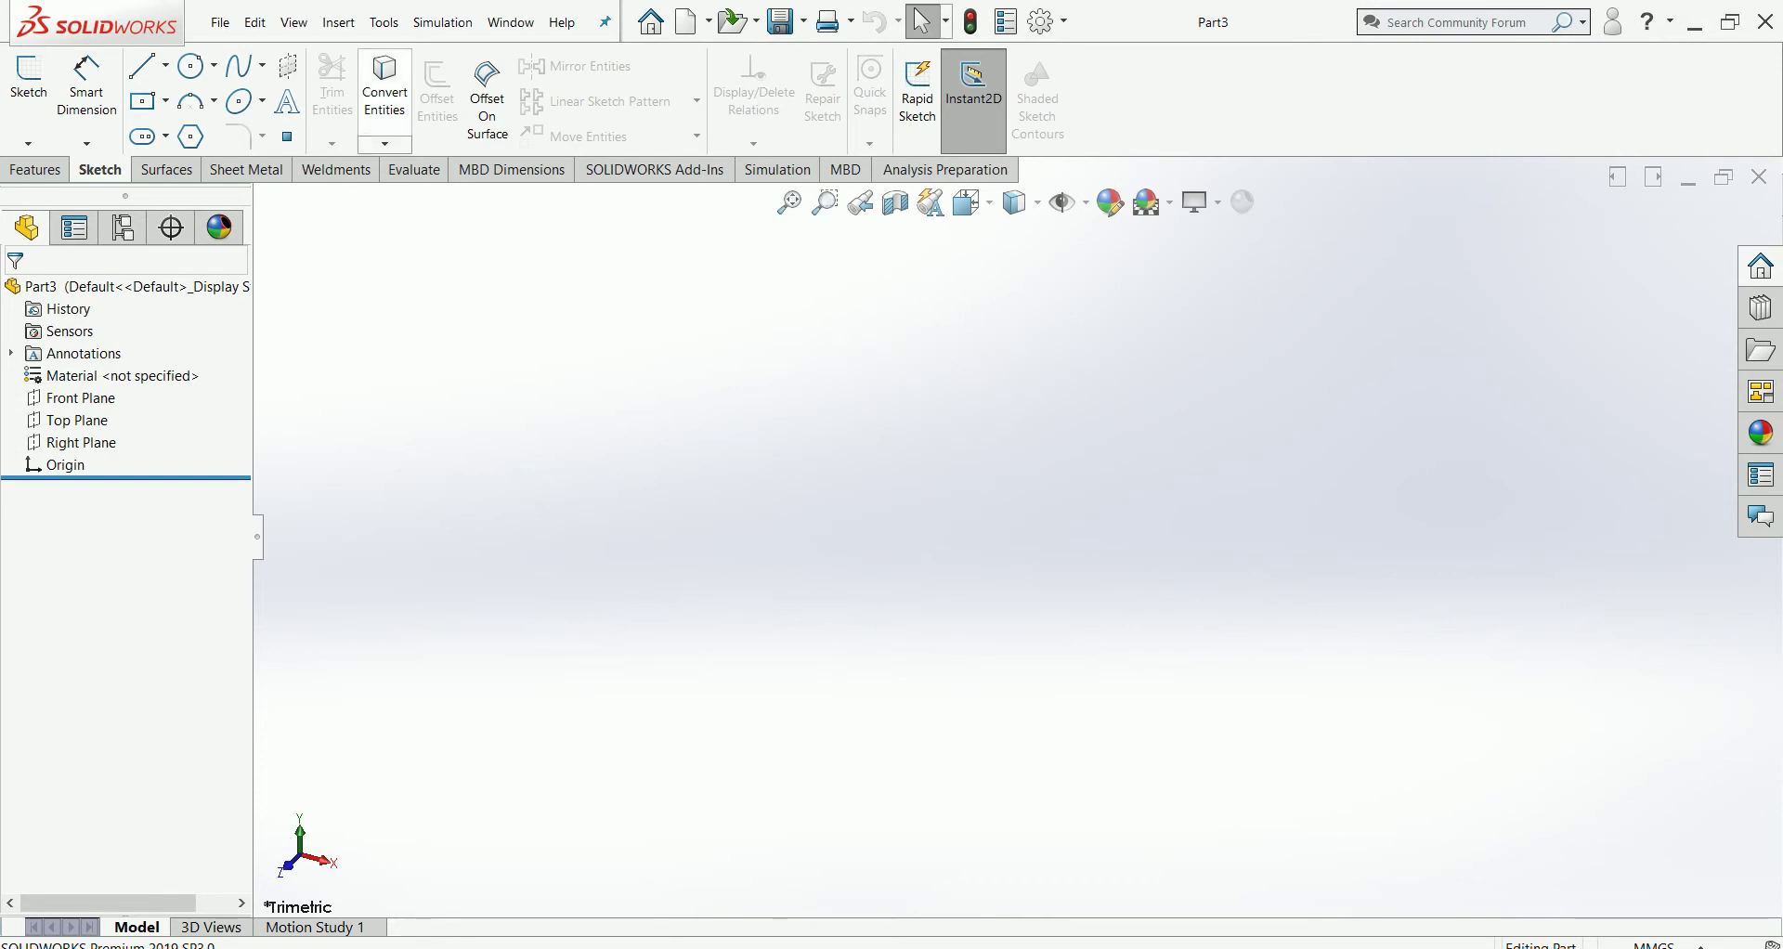
click(220, 23)
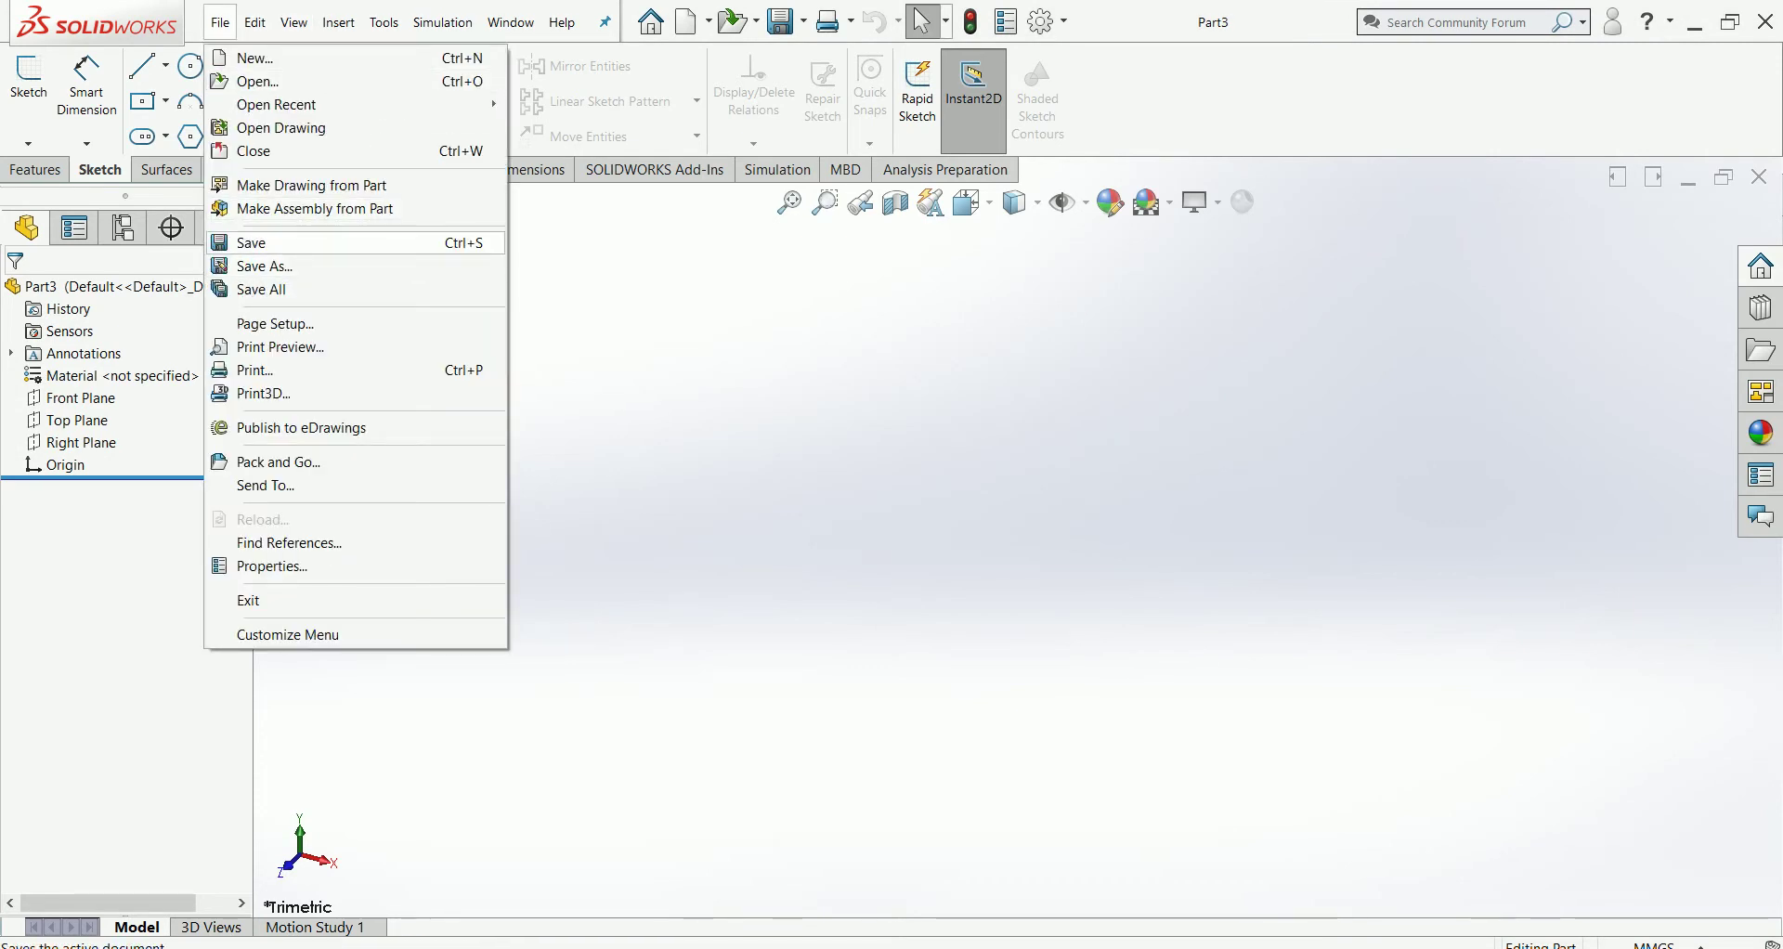
click(251, 242)
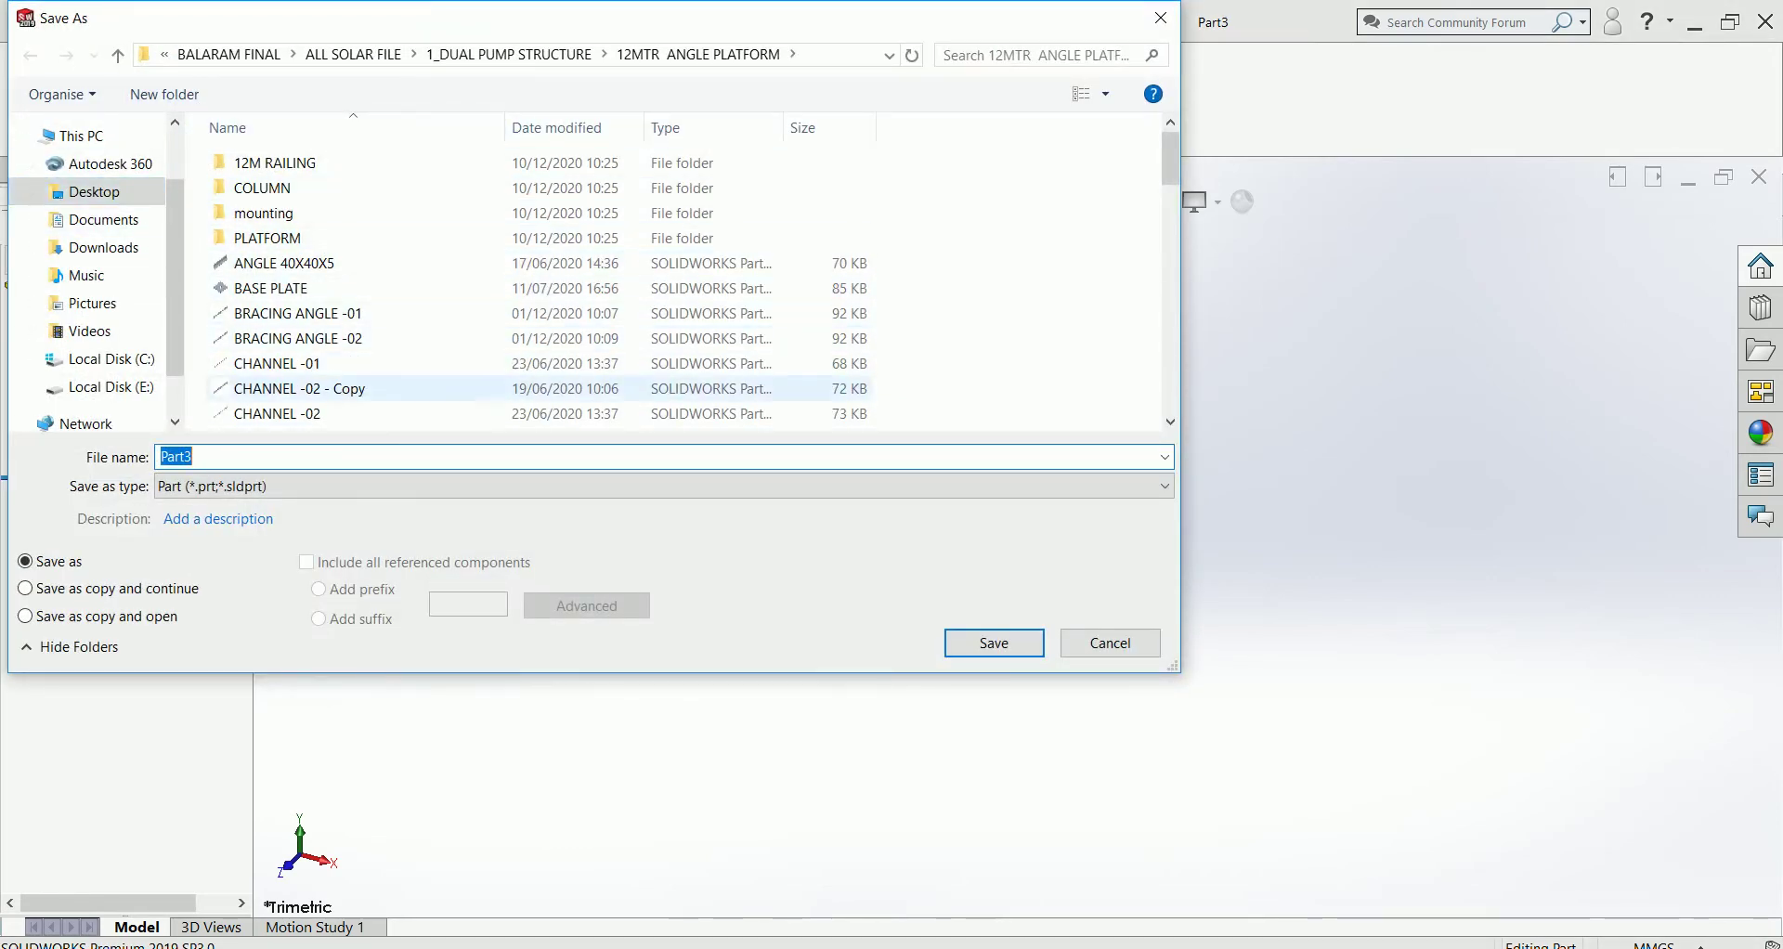
click(1160, 17)
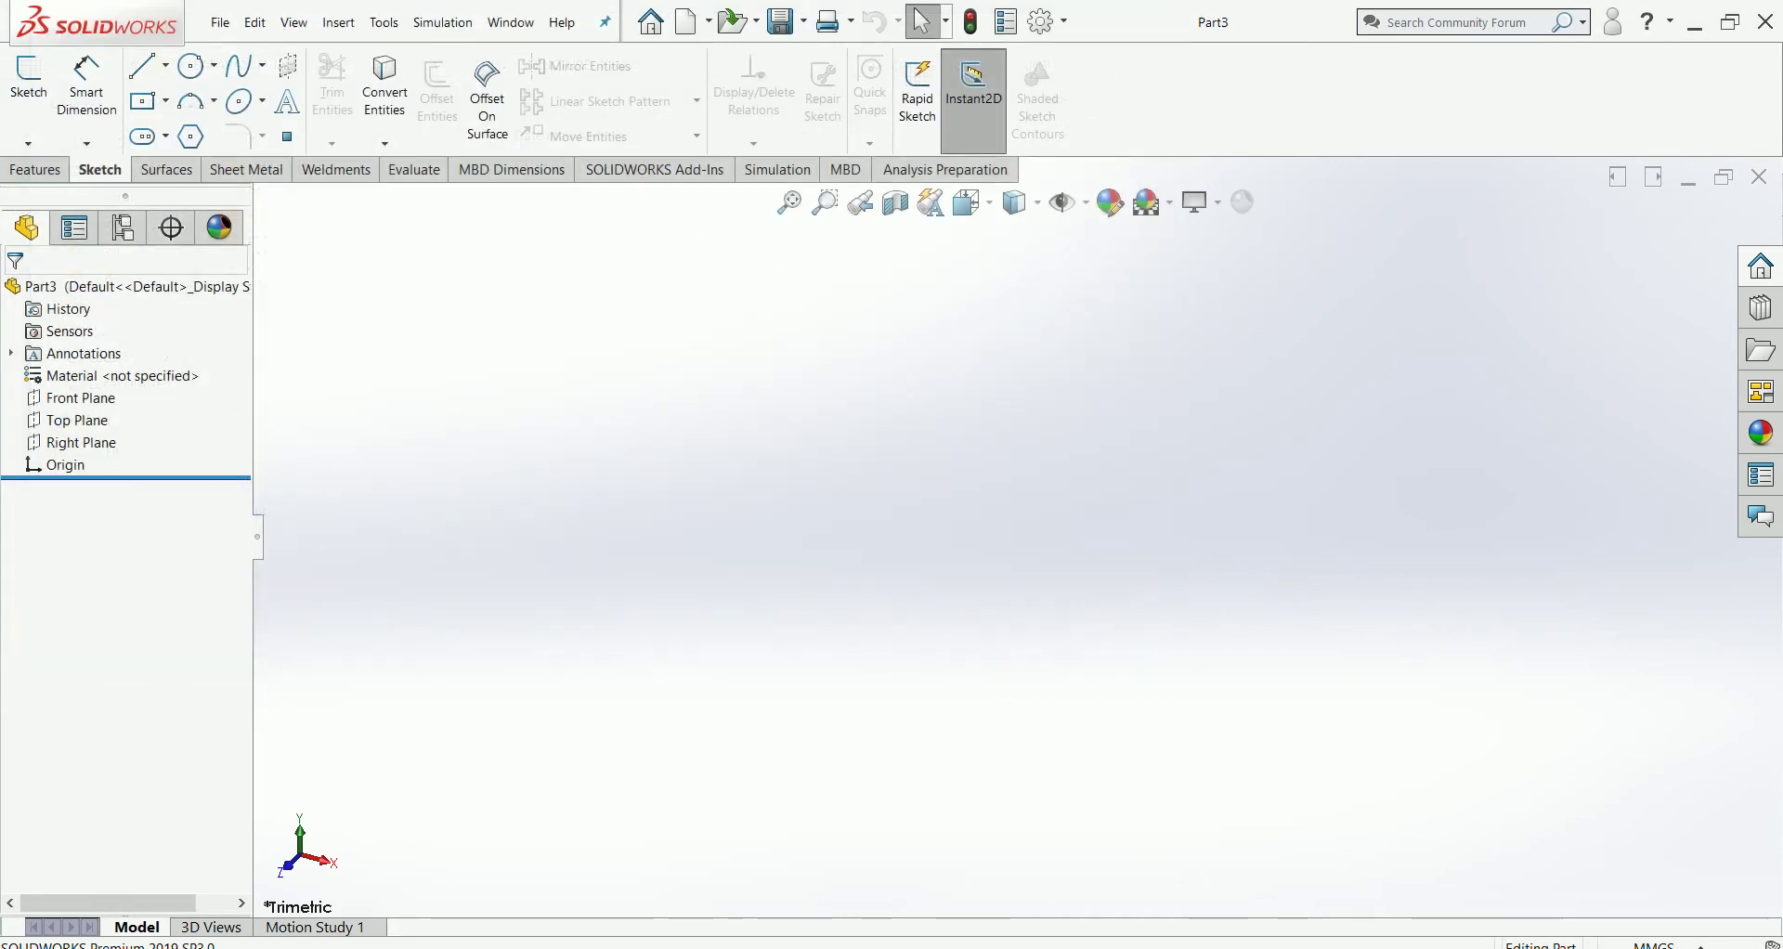
click(220, 22)
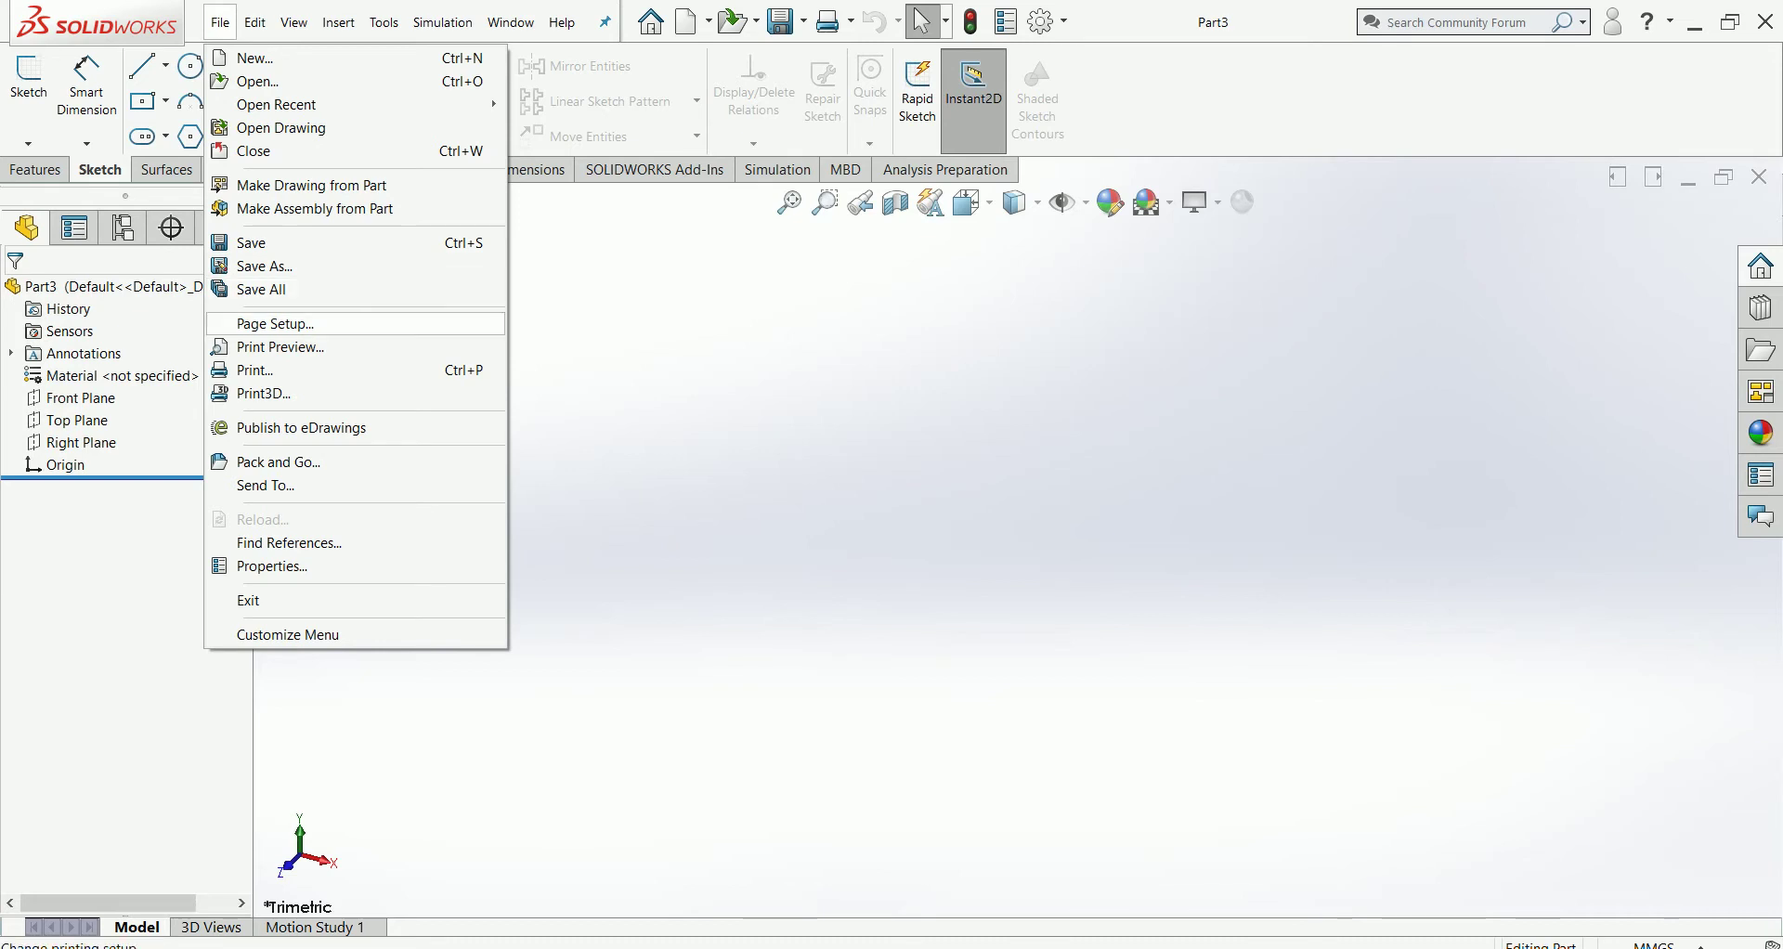
Step: Show the part in Print Preview, zoom the page in twice, then return to full-page view
click(280, 346)
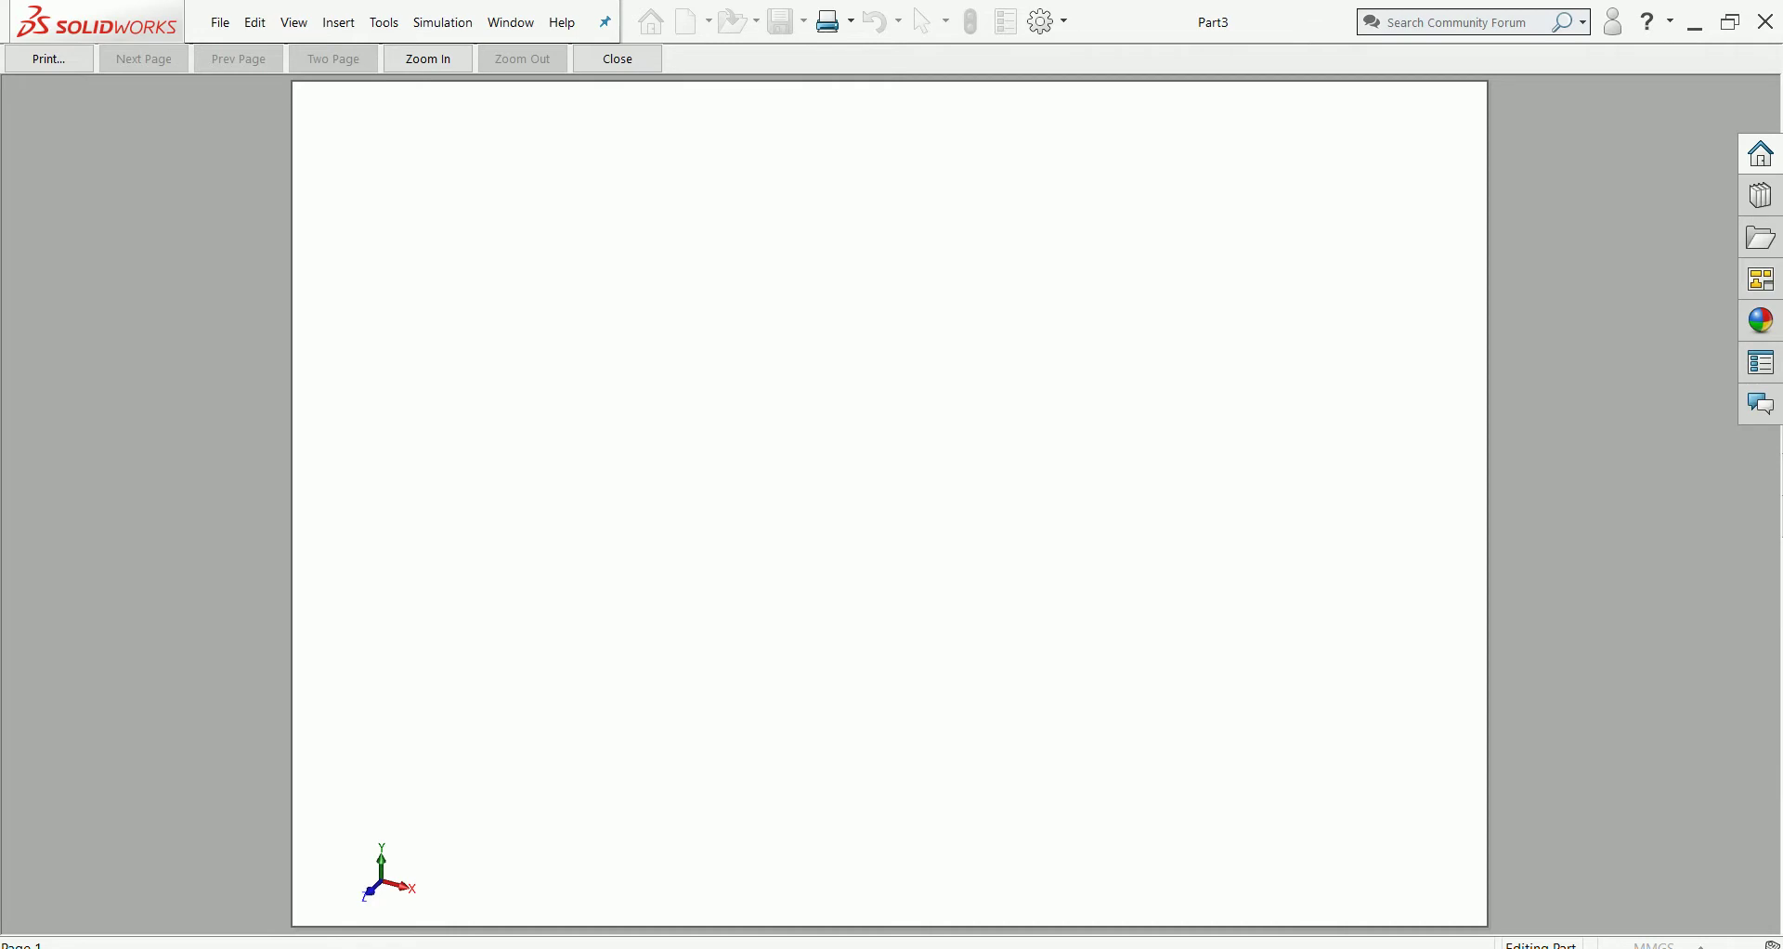
click(429, 59)
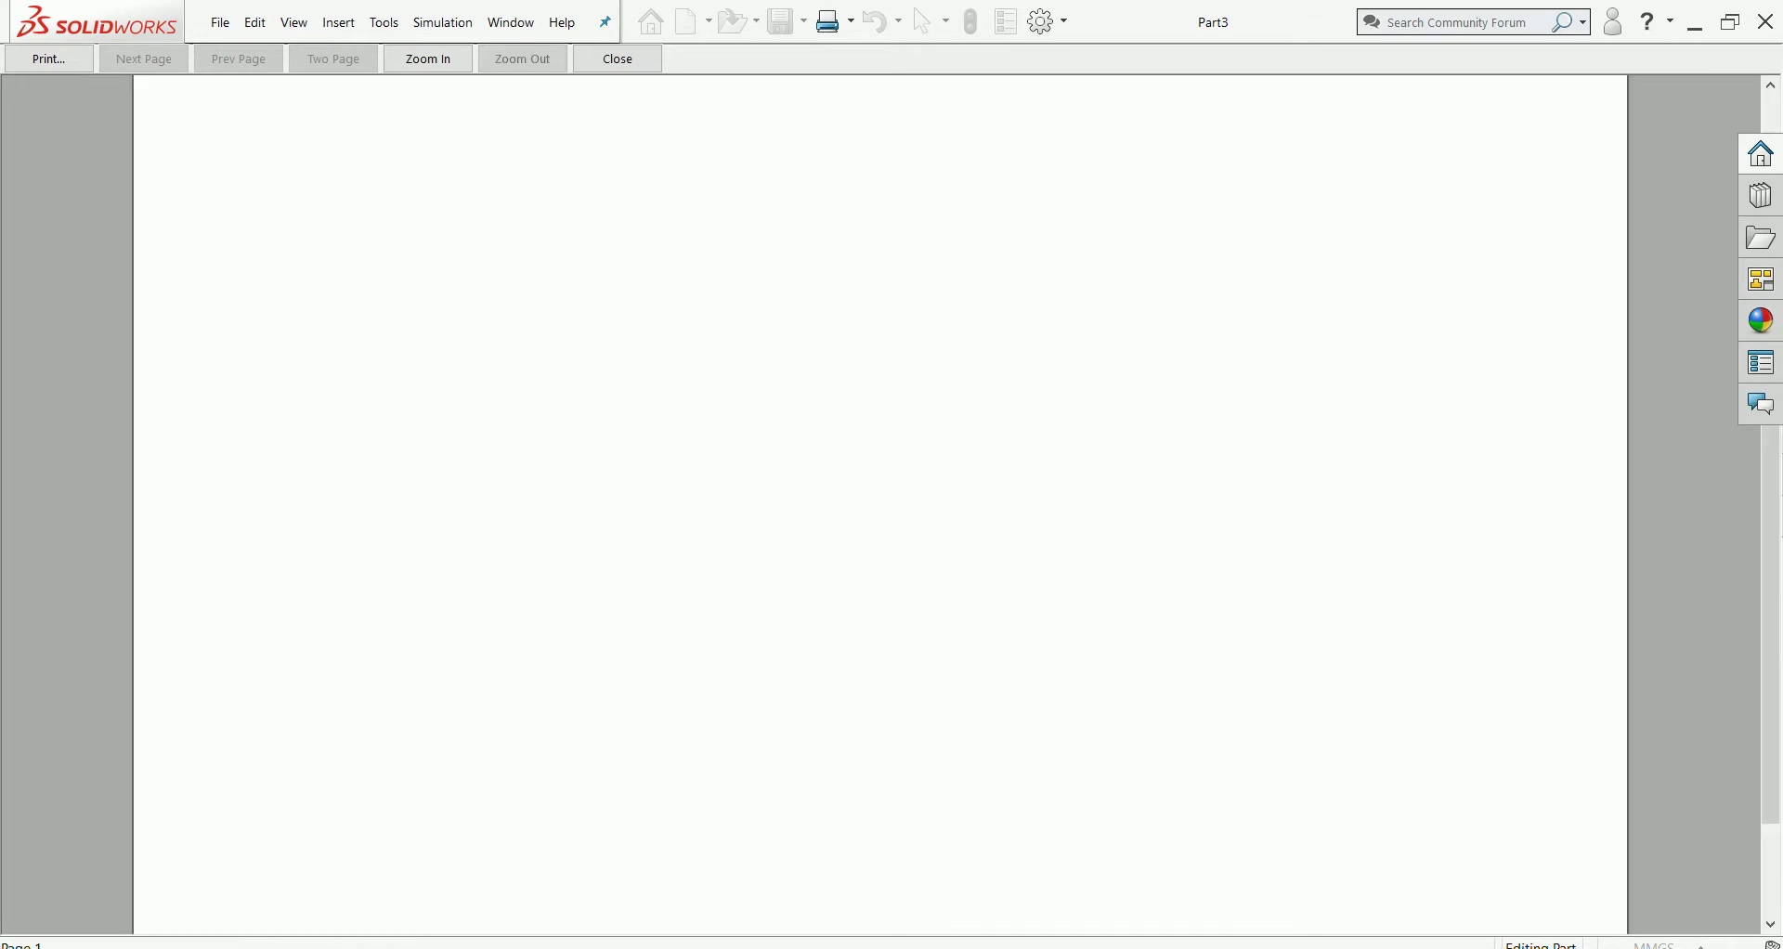
click(428, 59)
click(523, 59)
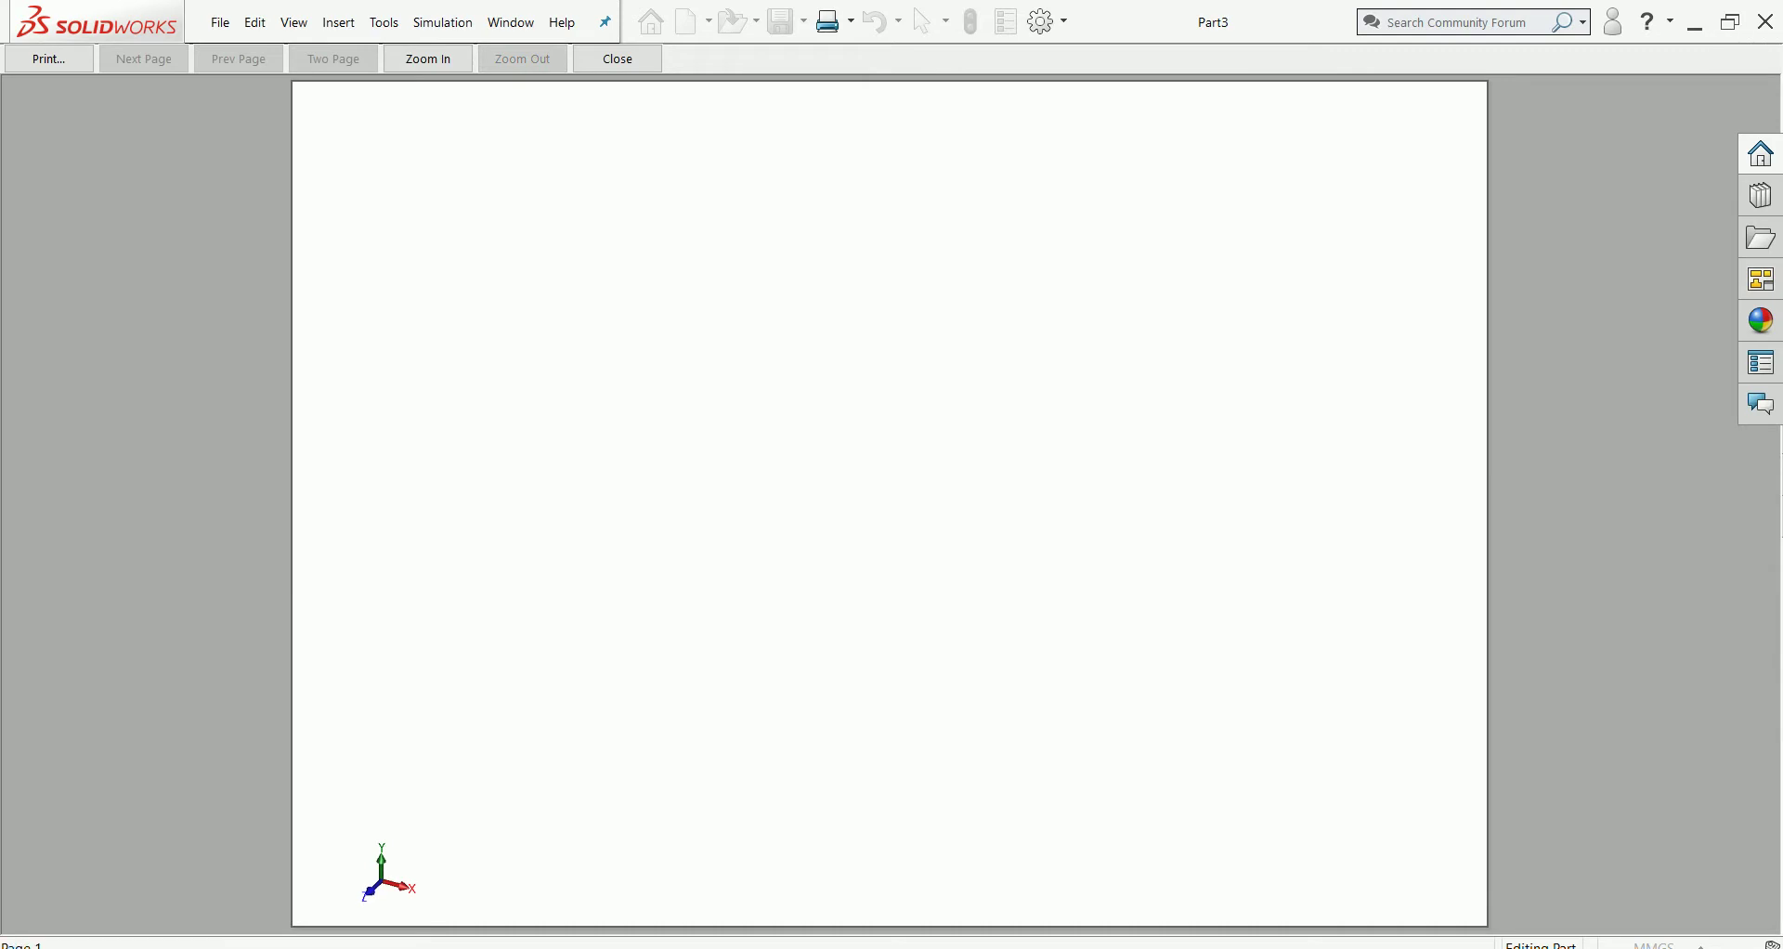
Step: Dismiss the File menu and exit Print Preview back to the Part3 window
click(220, 22)
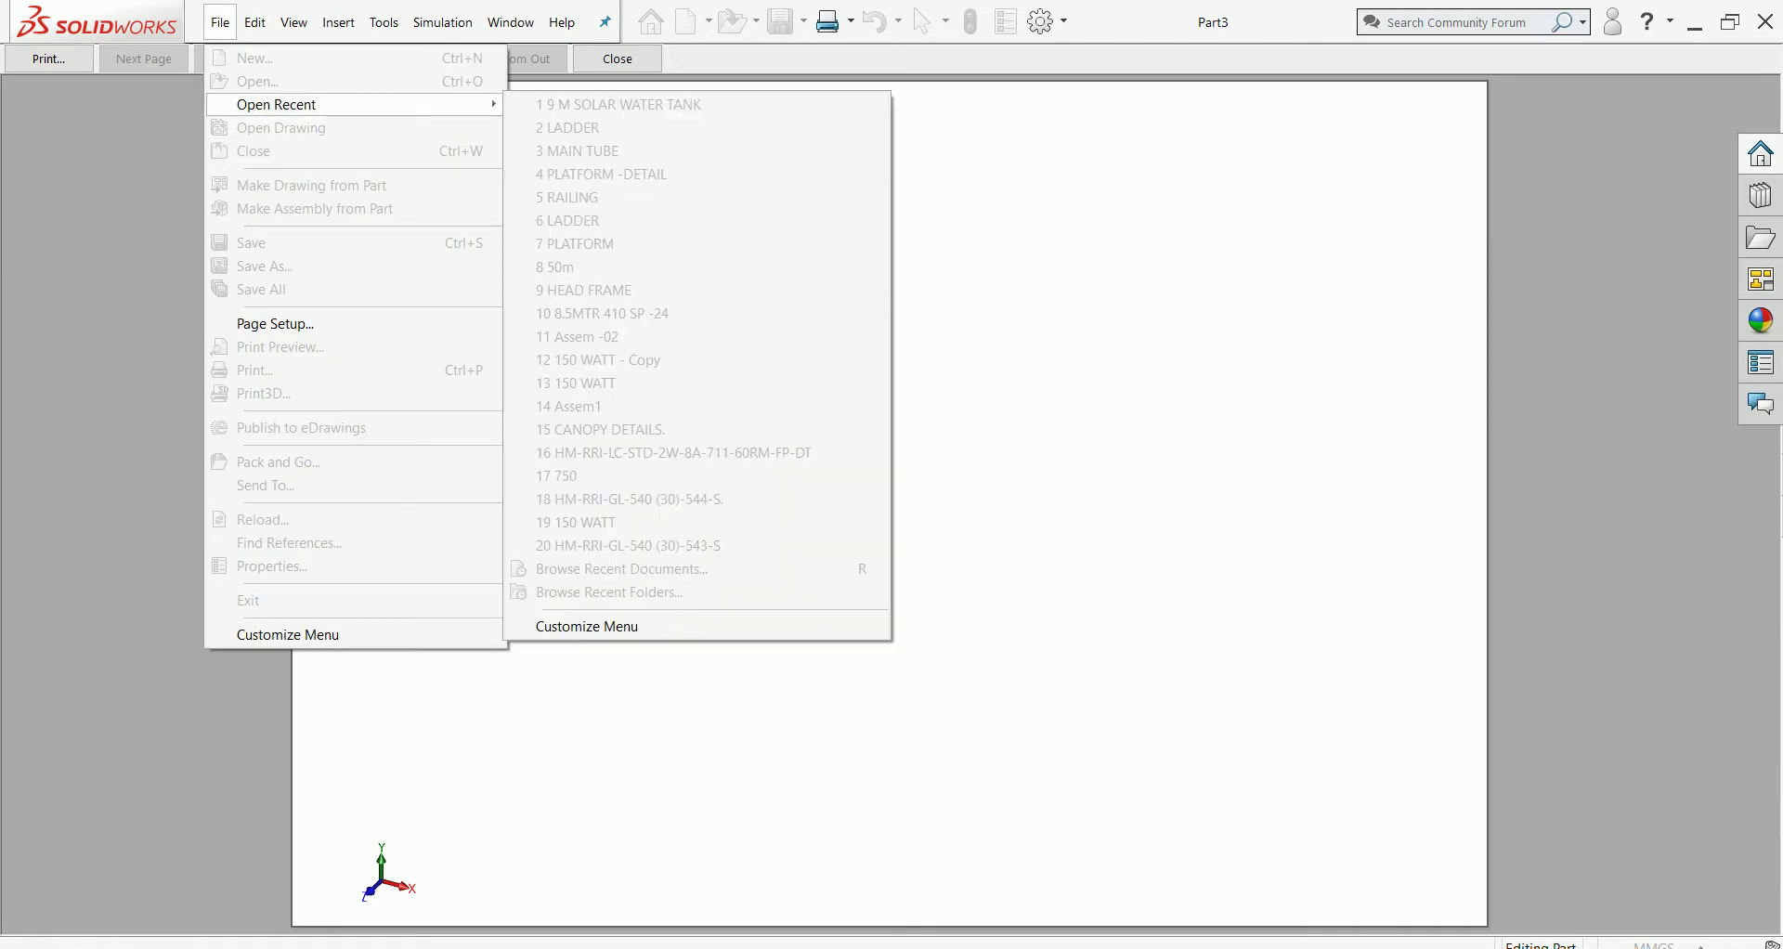
key(Escape)
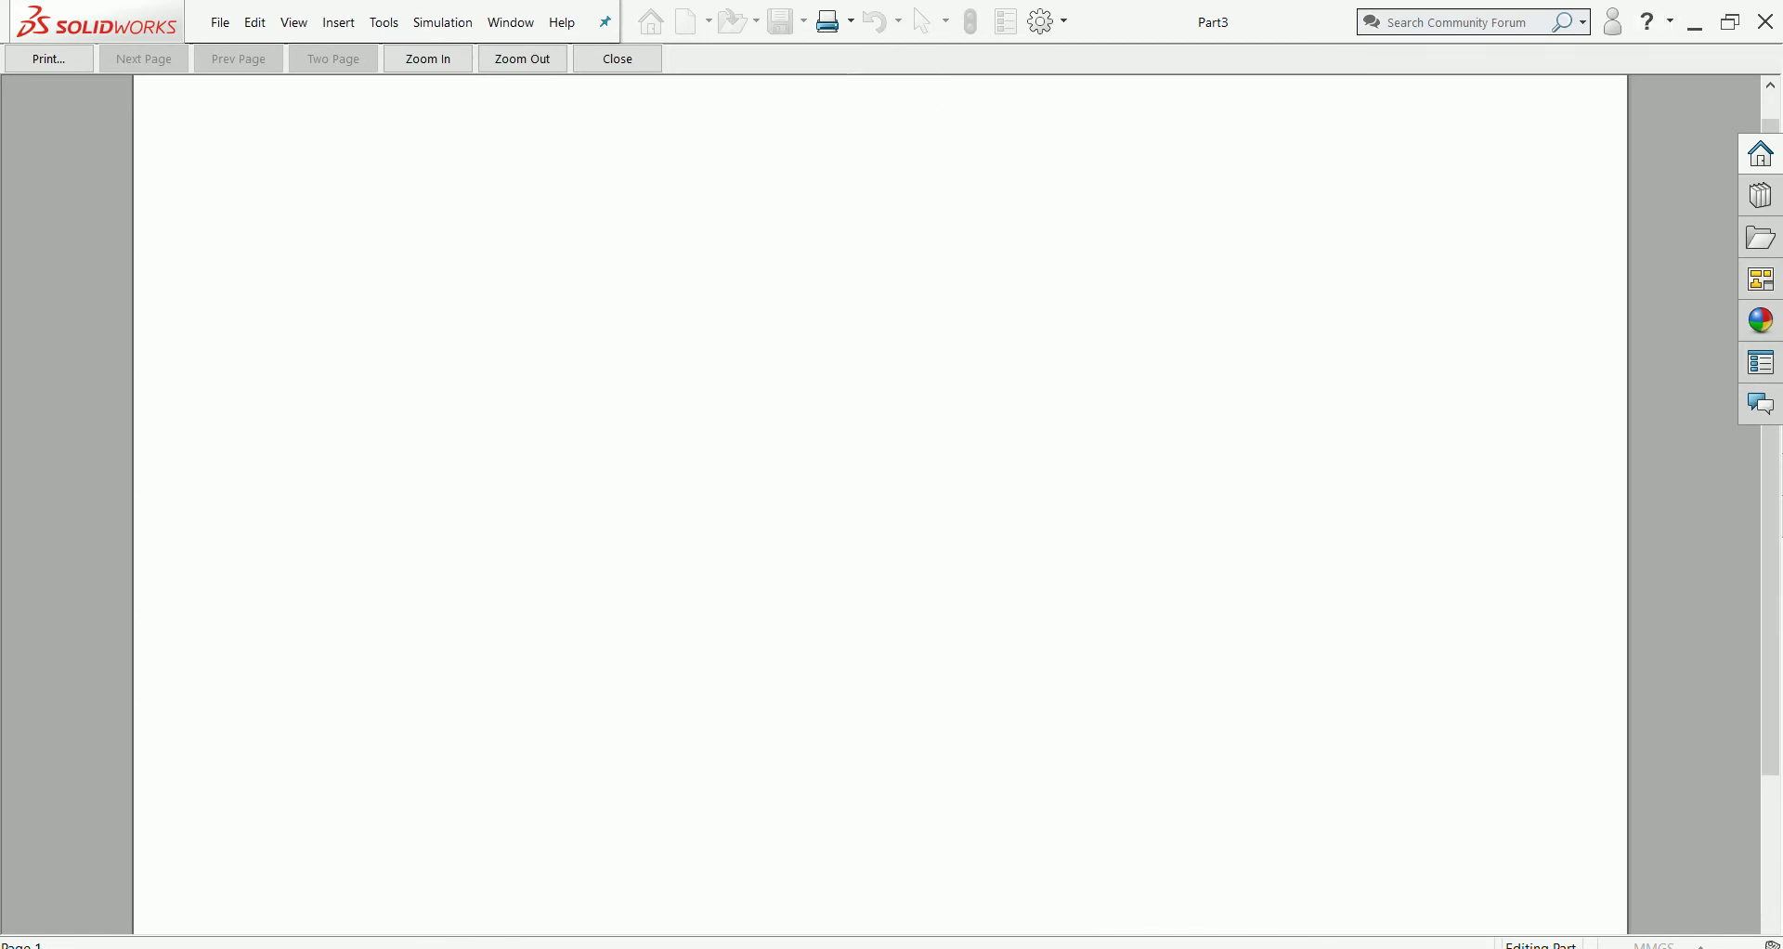
key(Escape)
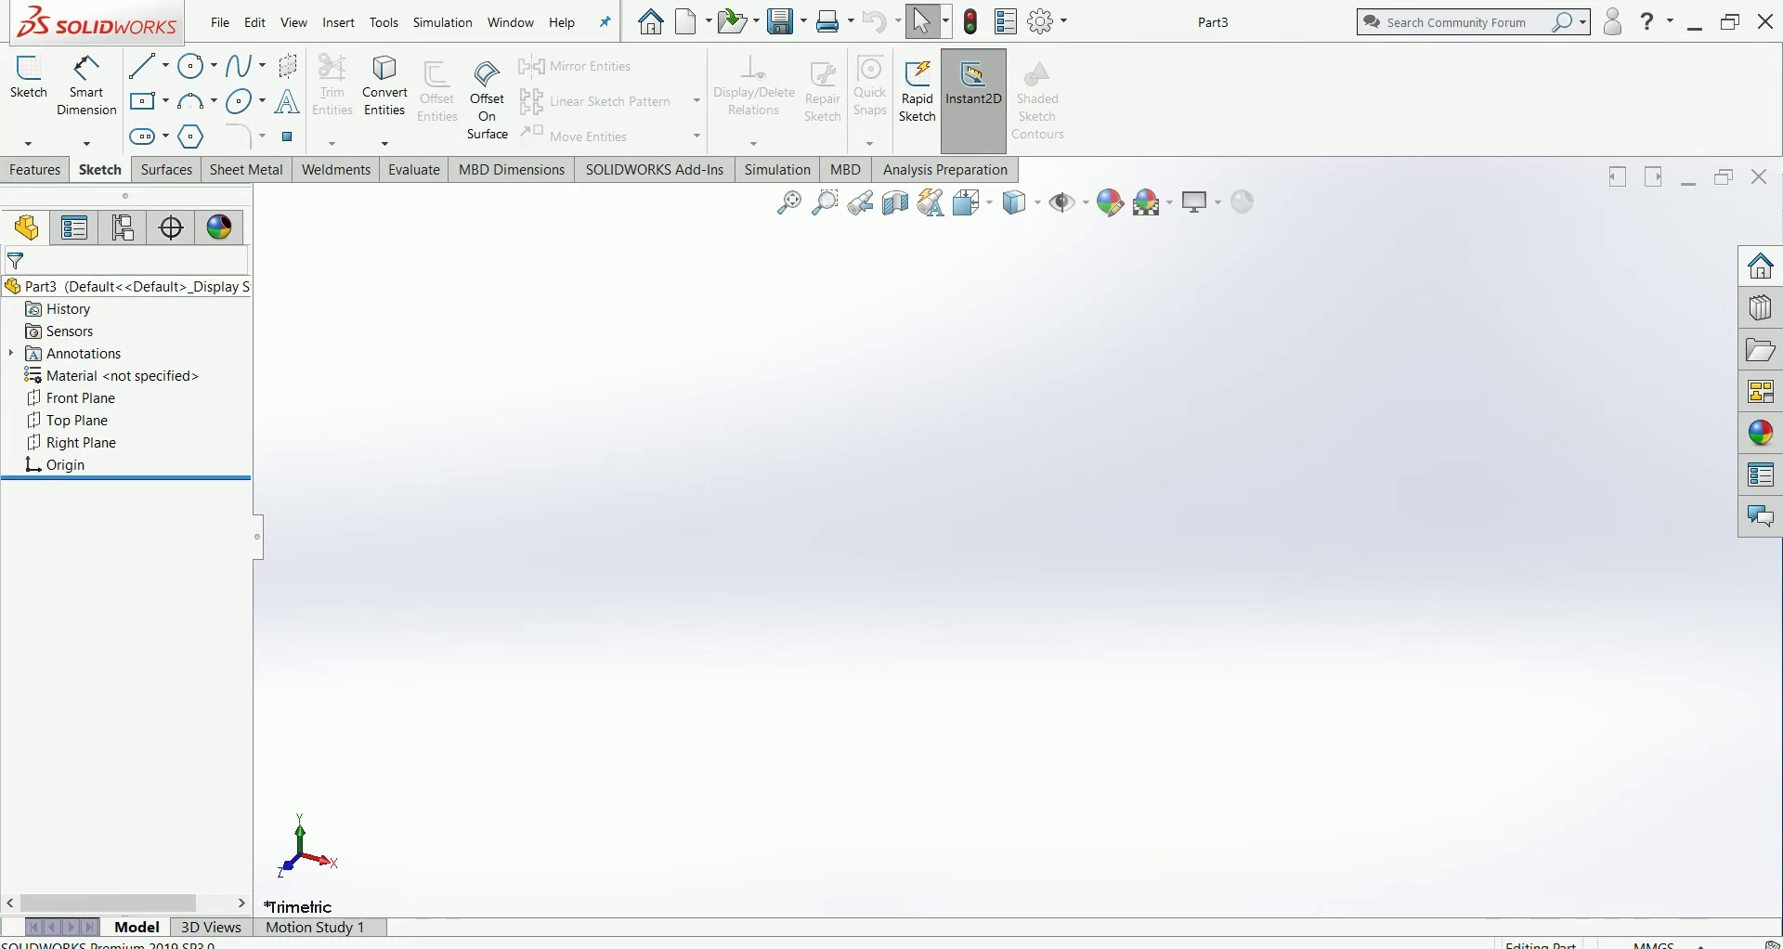
Step: Browse the Summary, Custom and Configuration Specific tabs of File > Properties, then close the dialog
click(221, 23)
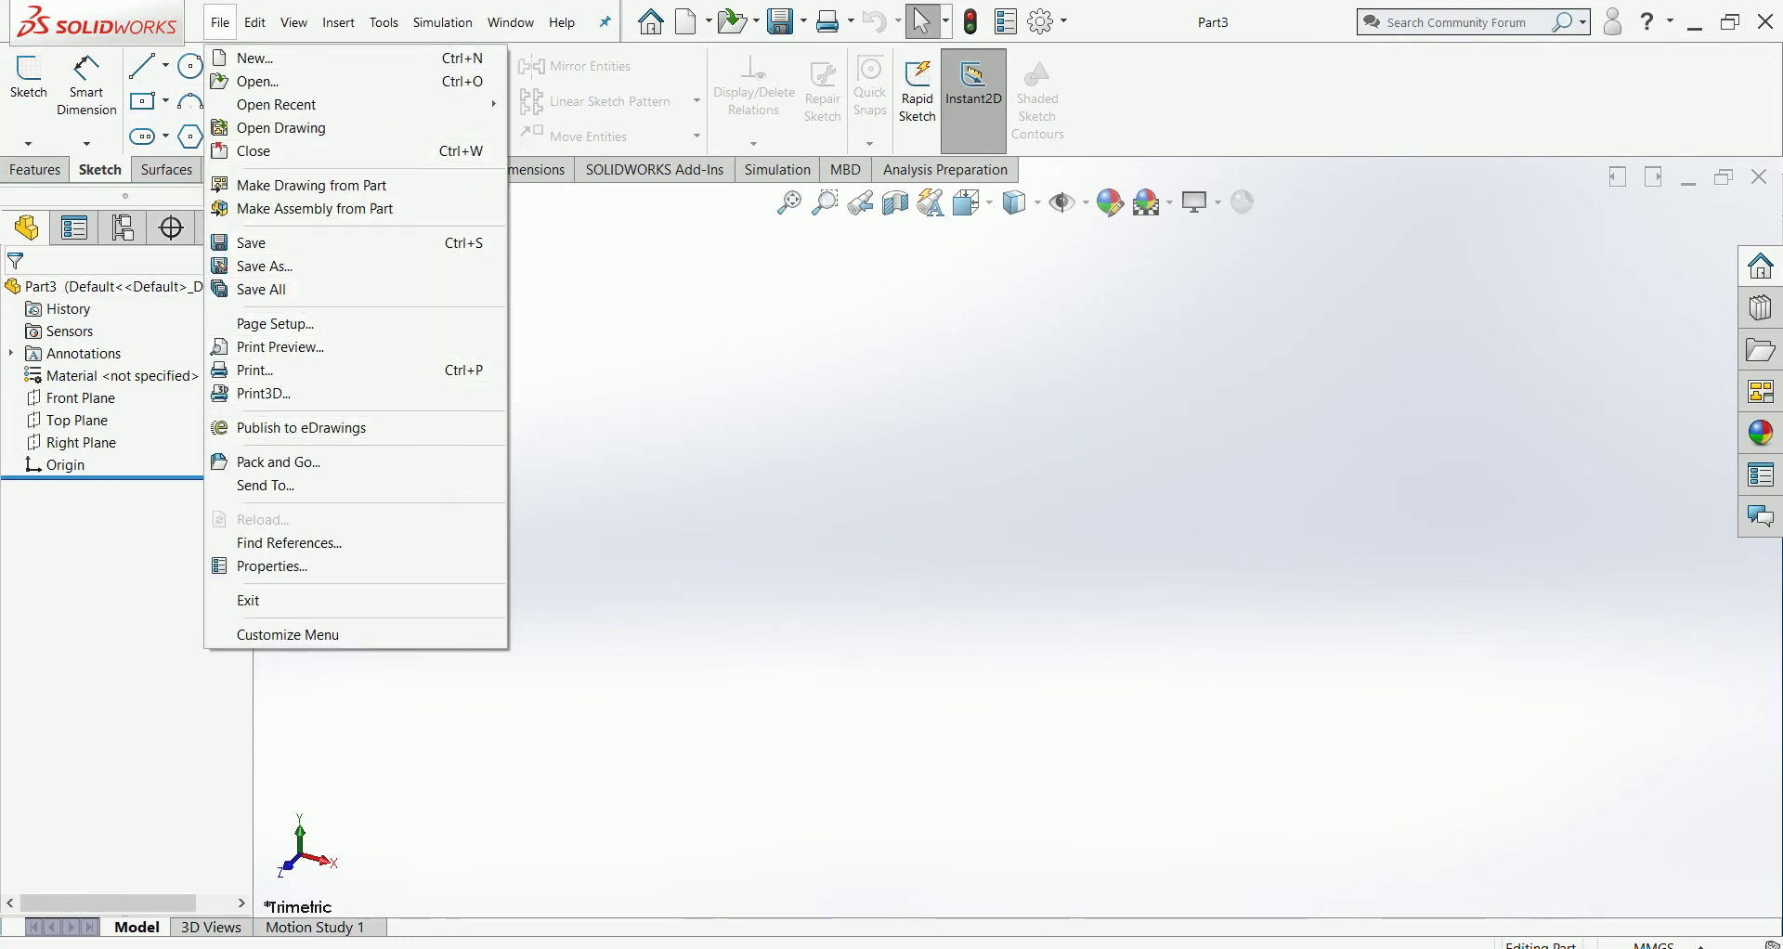
click(272, 566)
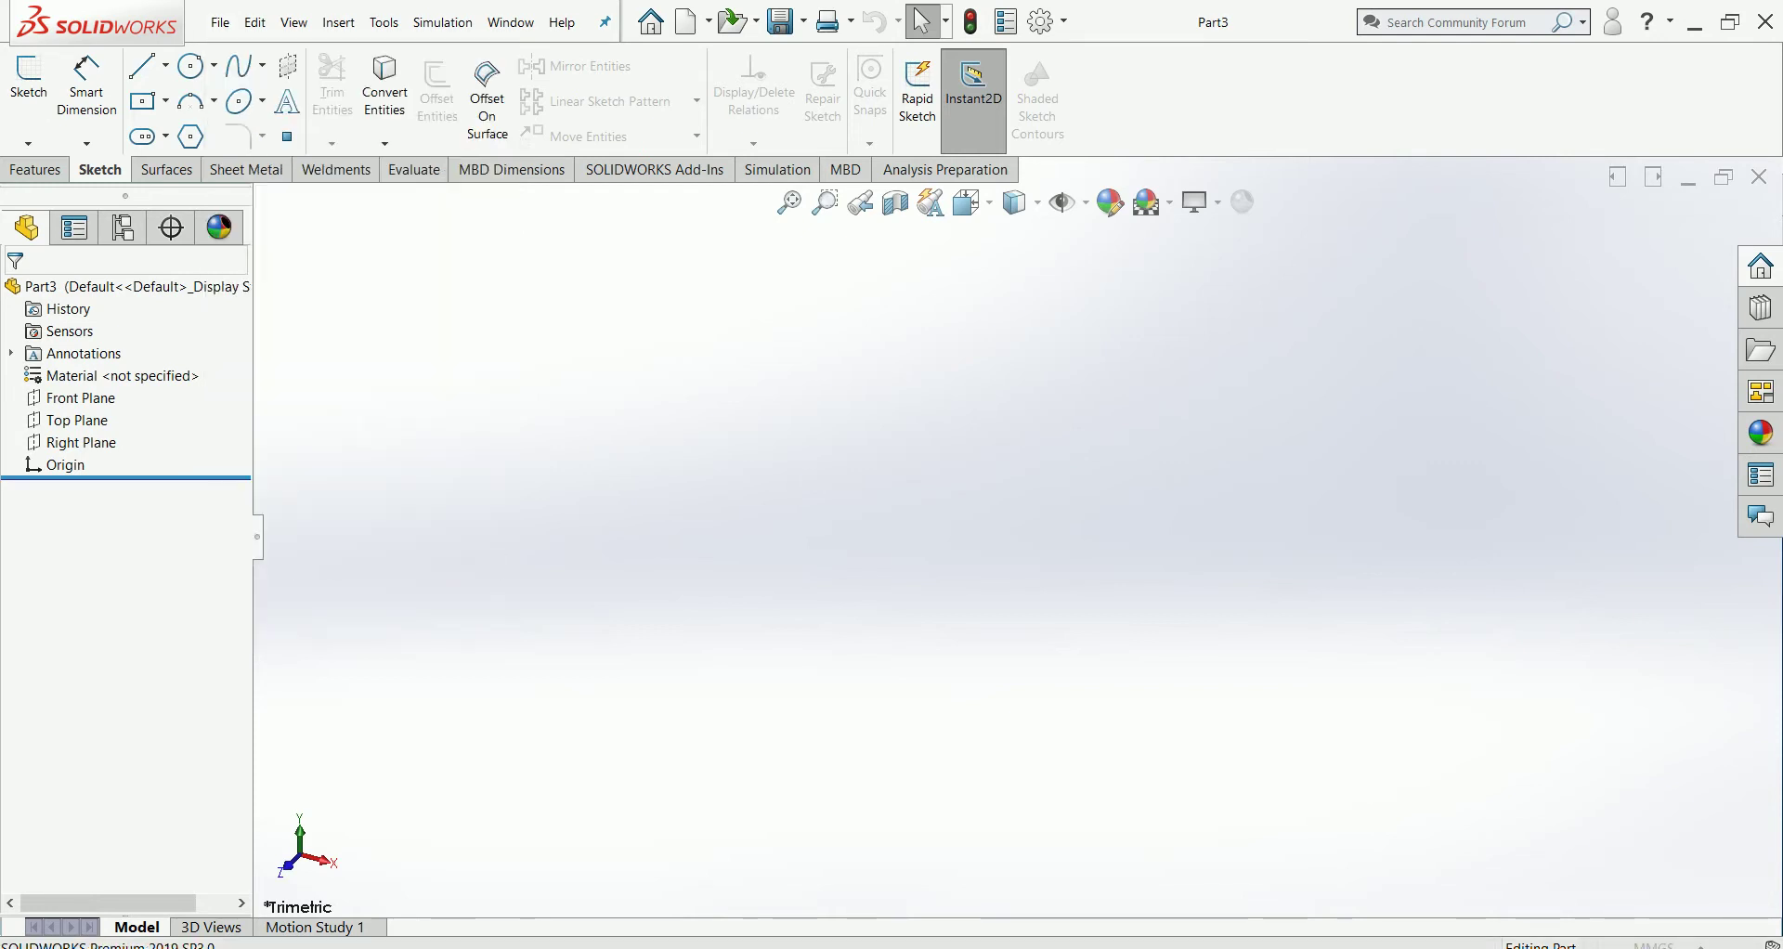
click(173, 187)
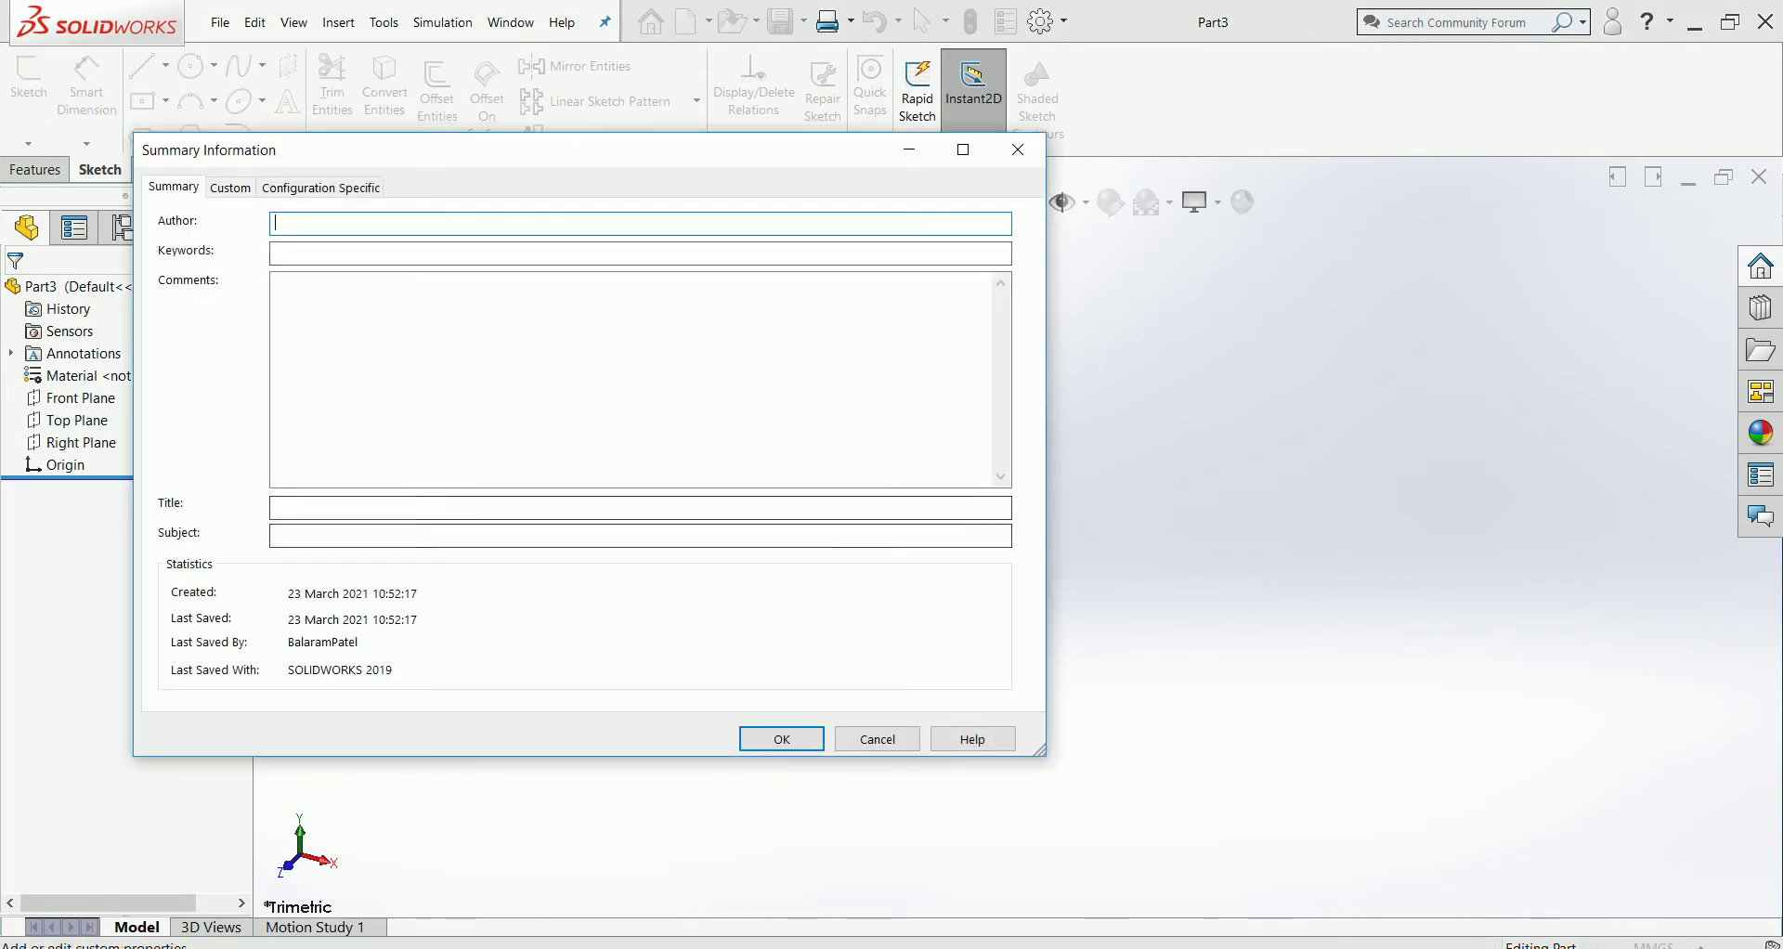
click(230, 188)
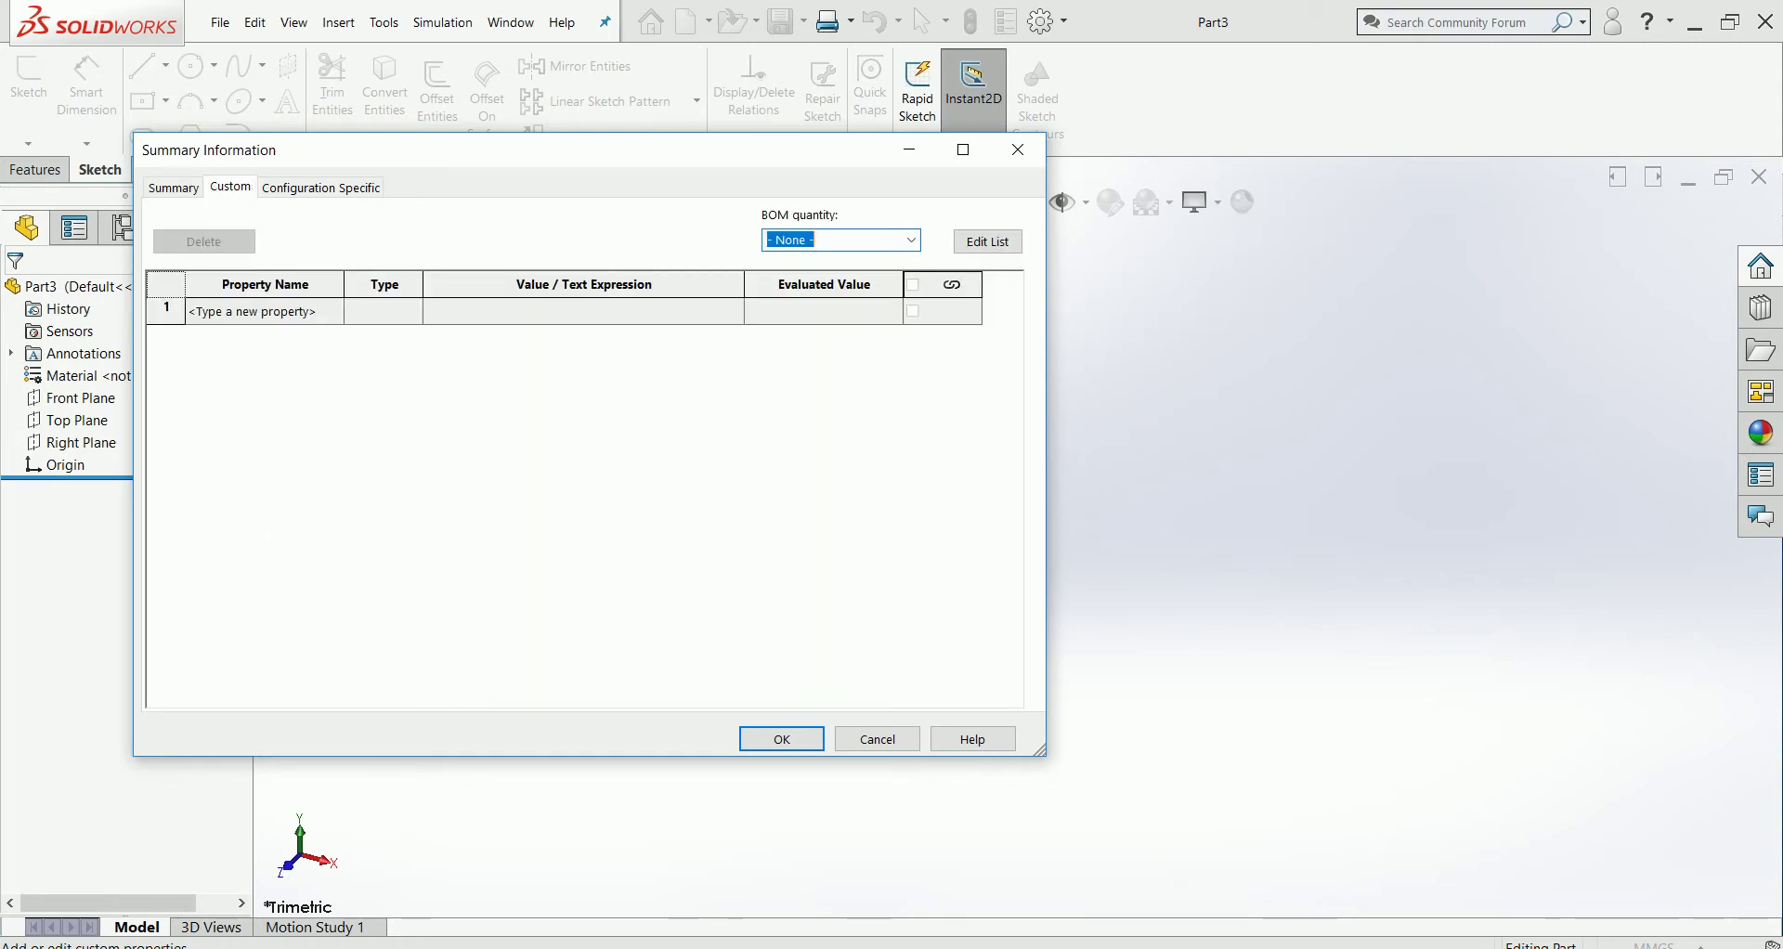
click(321, 187)
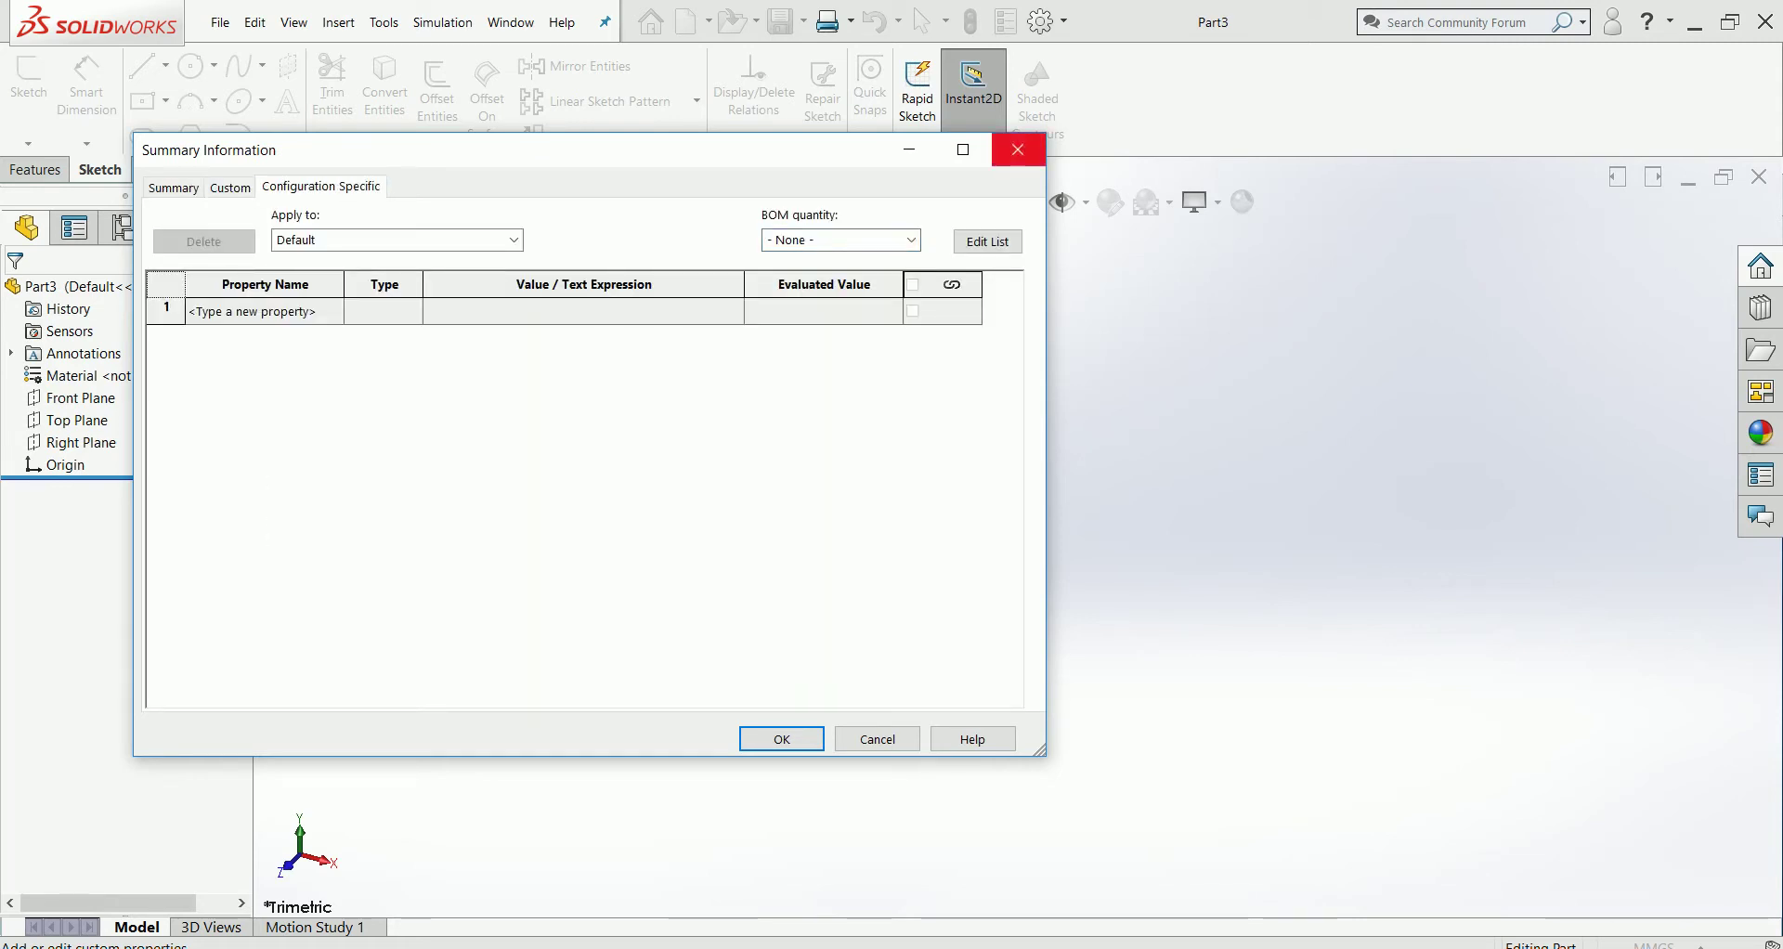
click(1018, 149)
click(255, 22)
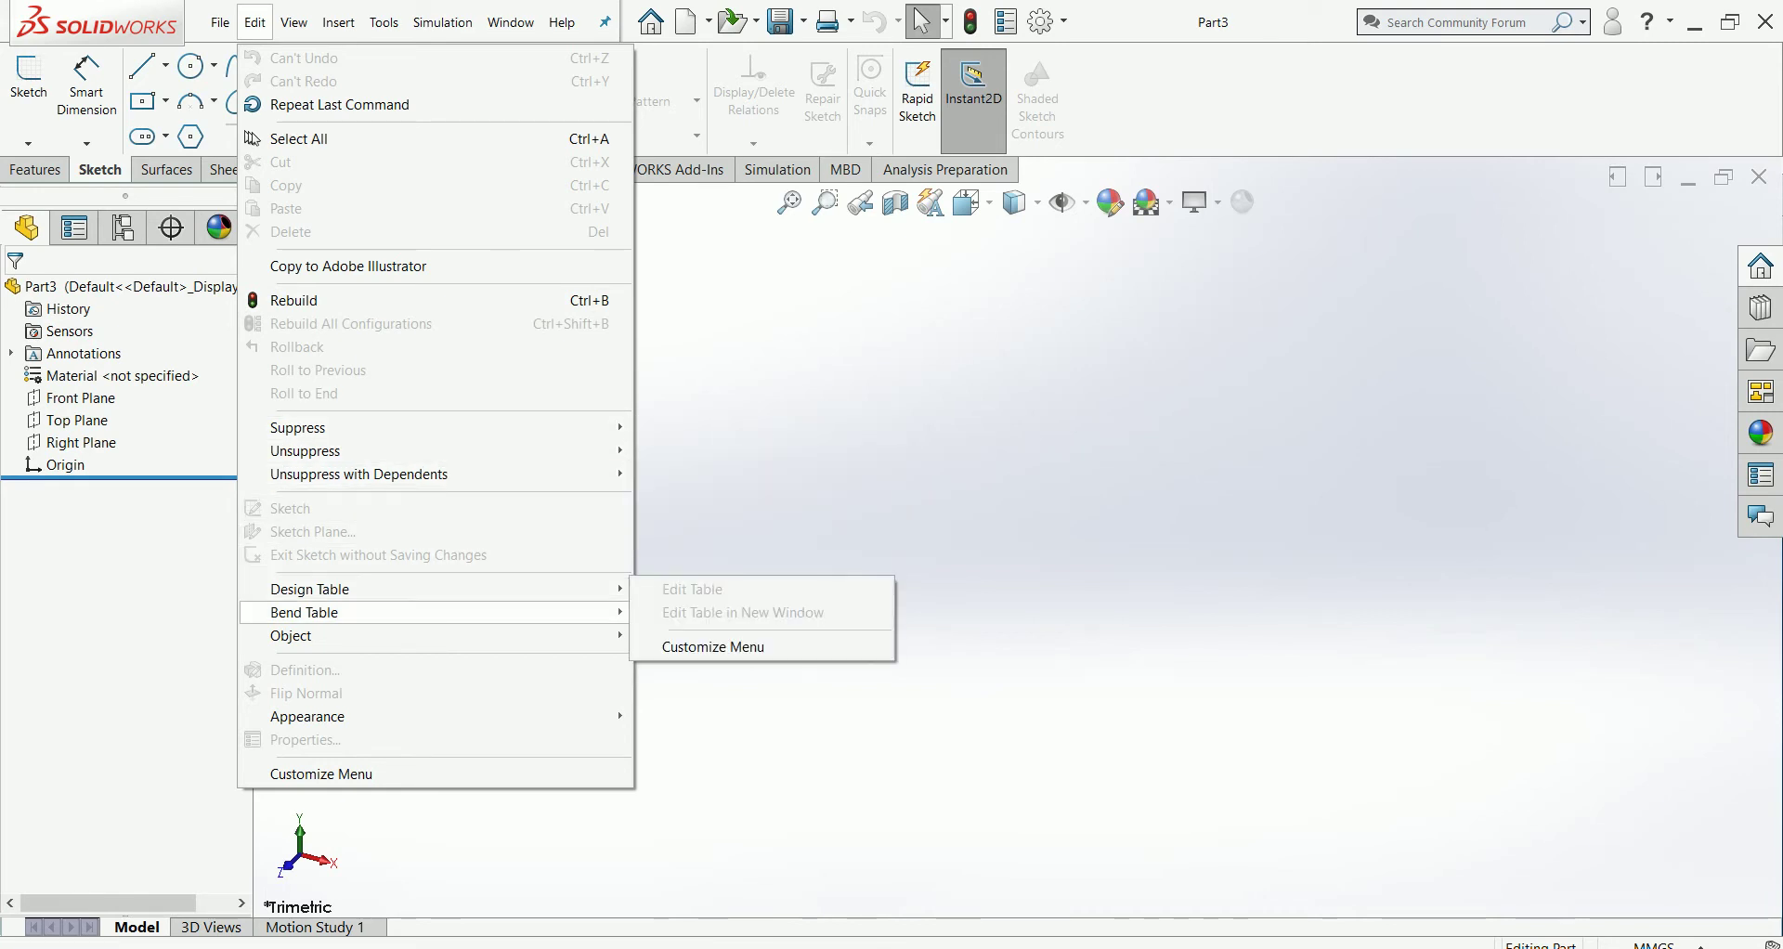
Step: Close the Edit menu and look through the View menu without choosing anything
click(255, 21)
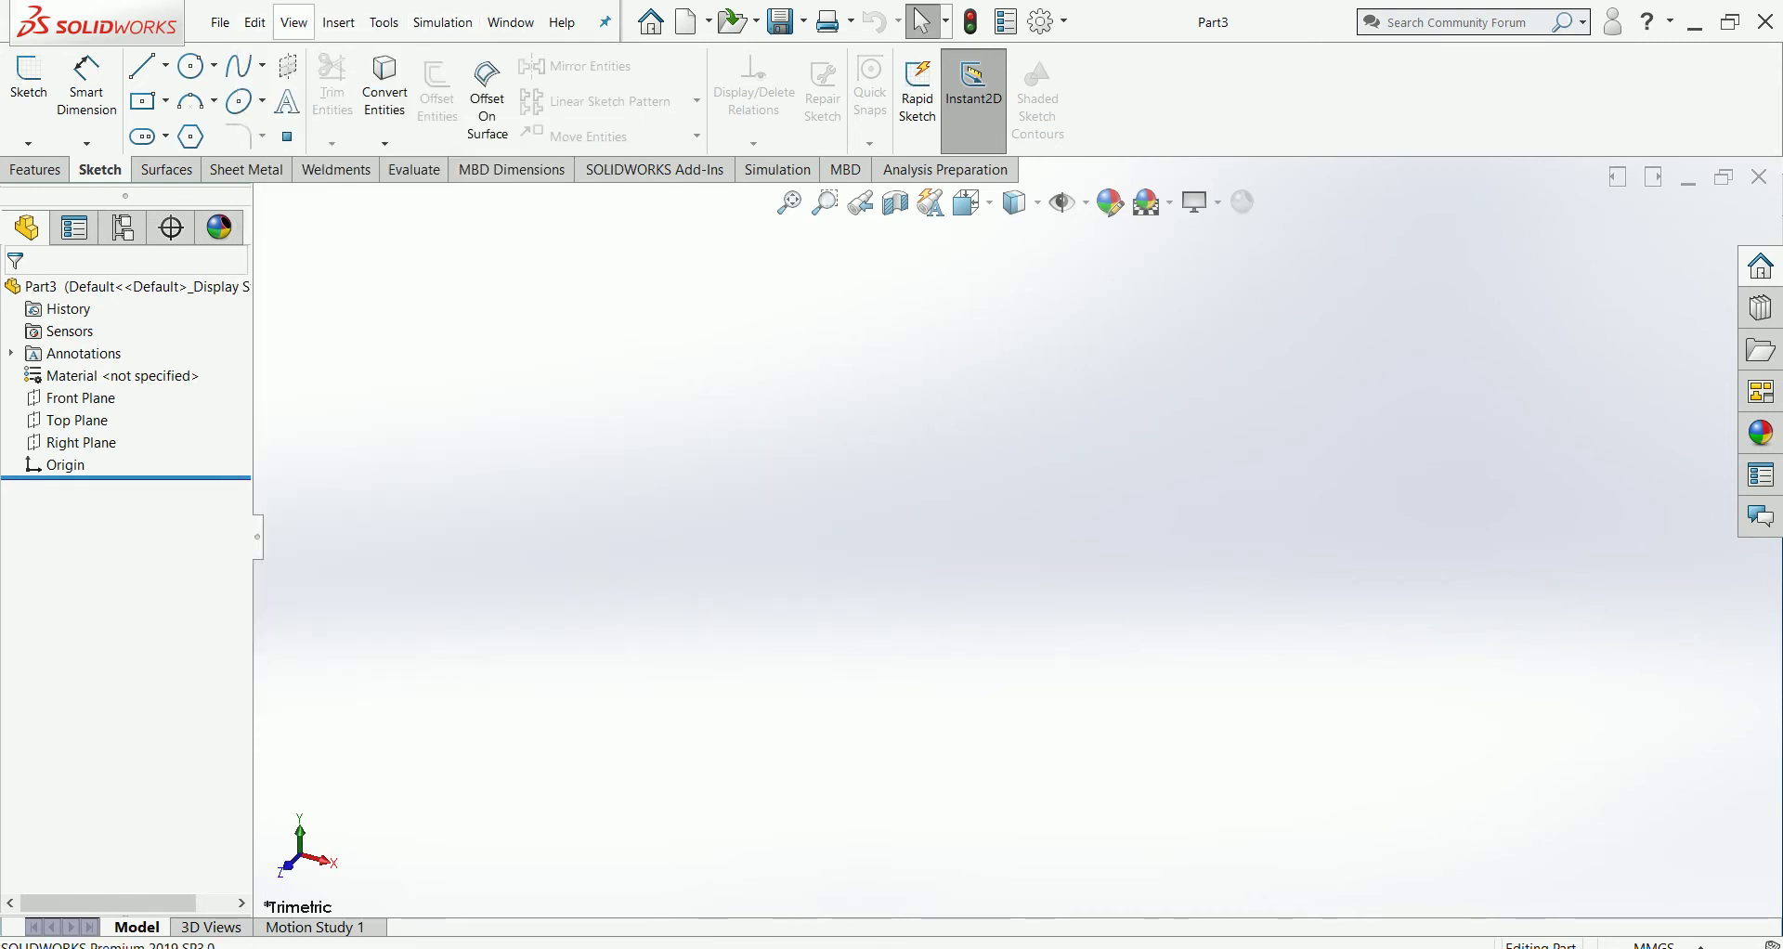
click(293, 21)
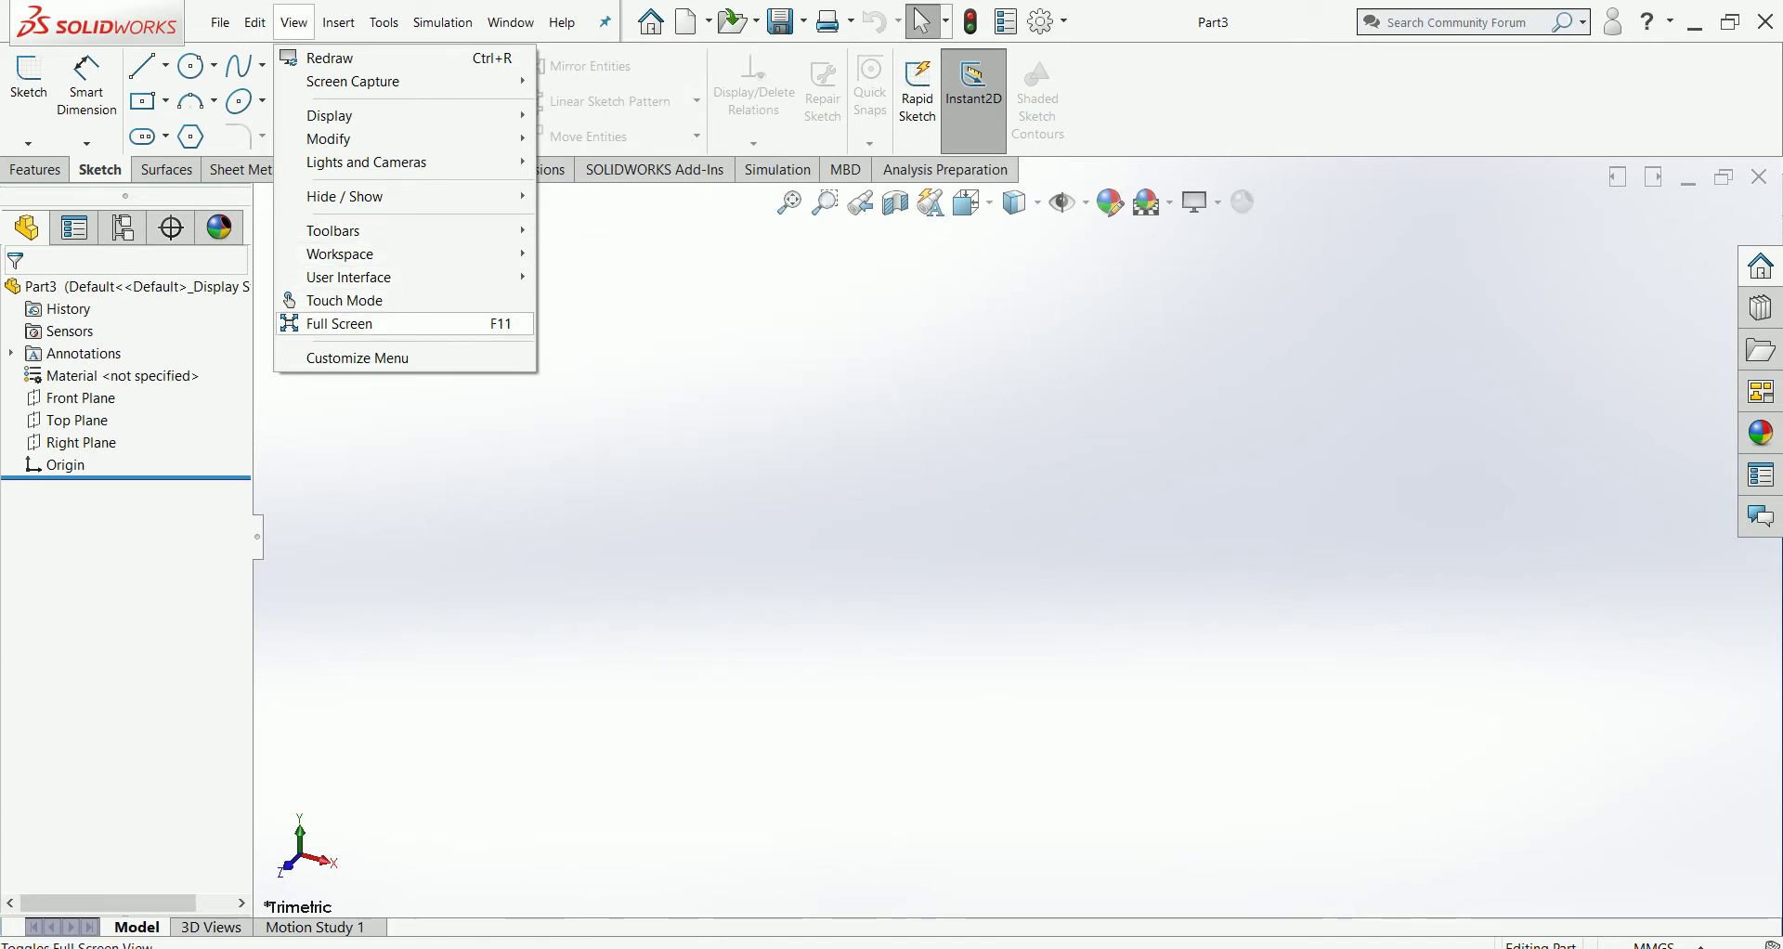
key(Escape)
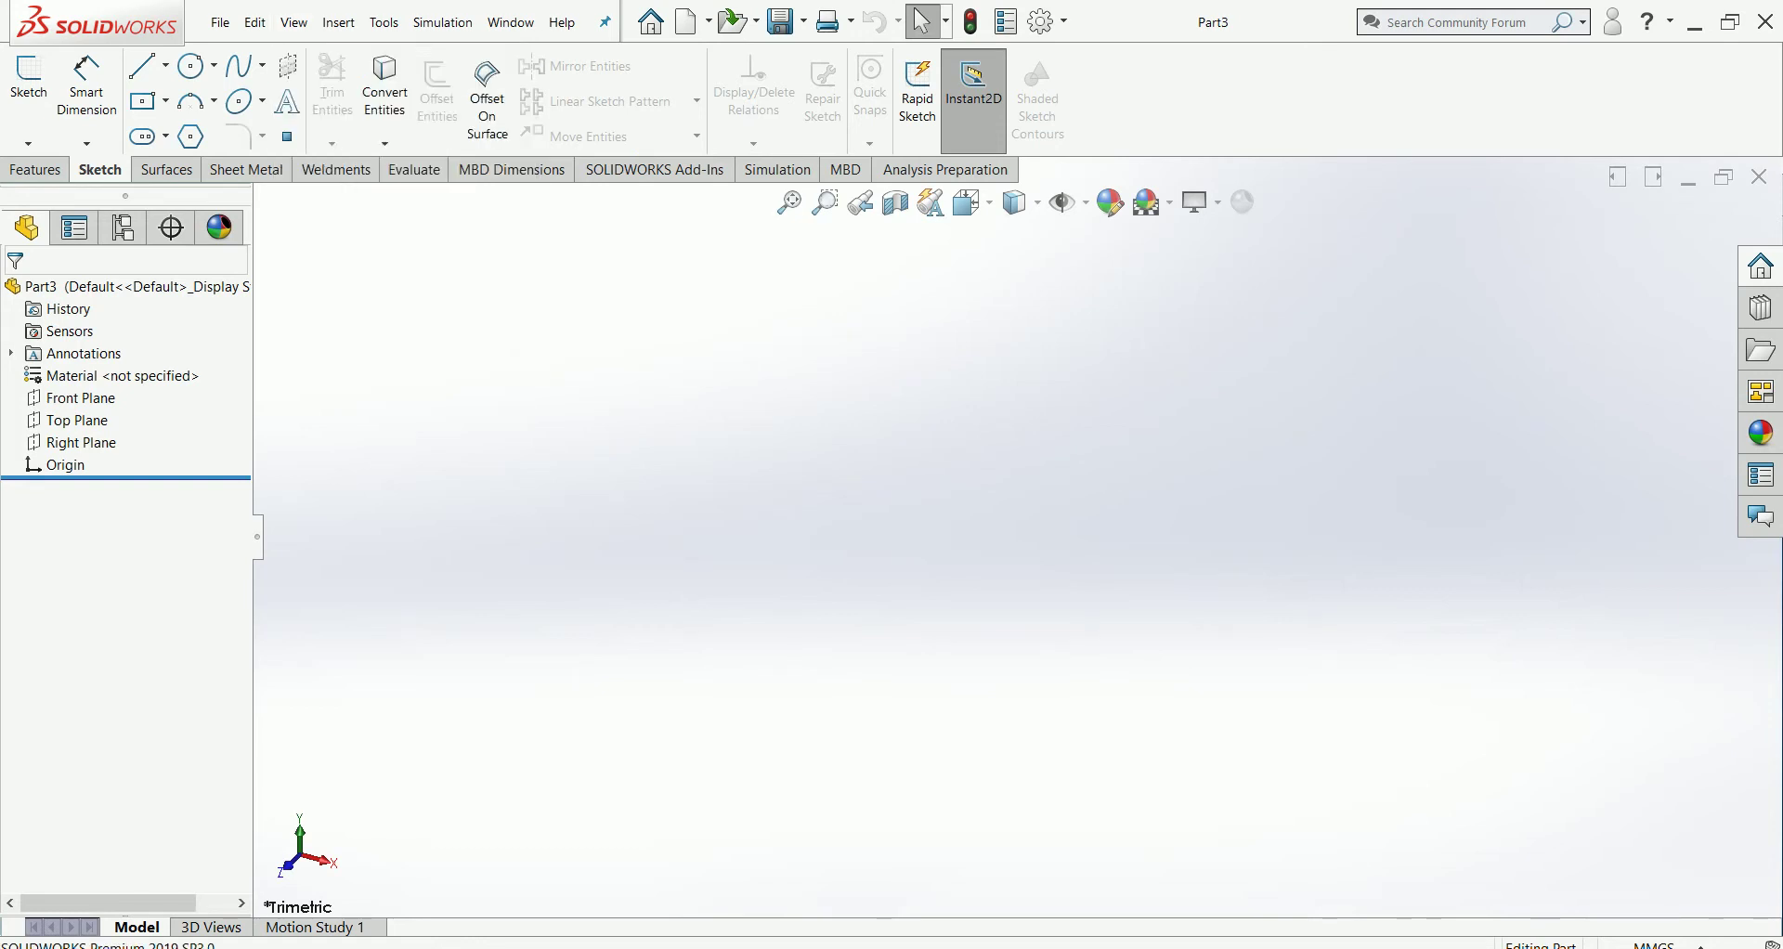
Step: Highlight the Front, Top and Right Planes in turn from the FeatureManager tree
click(81, 397)
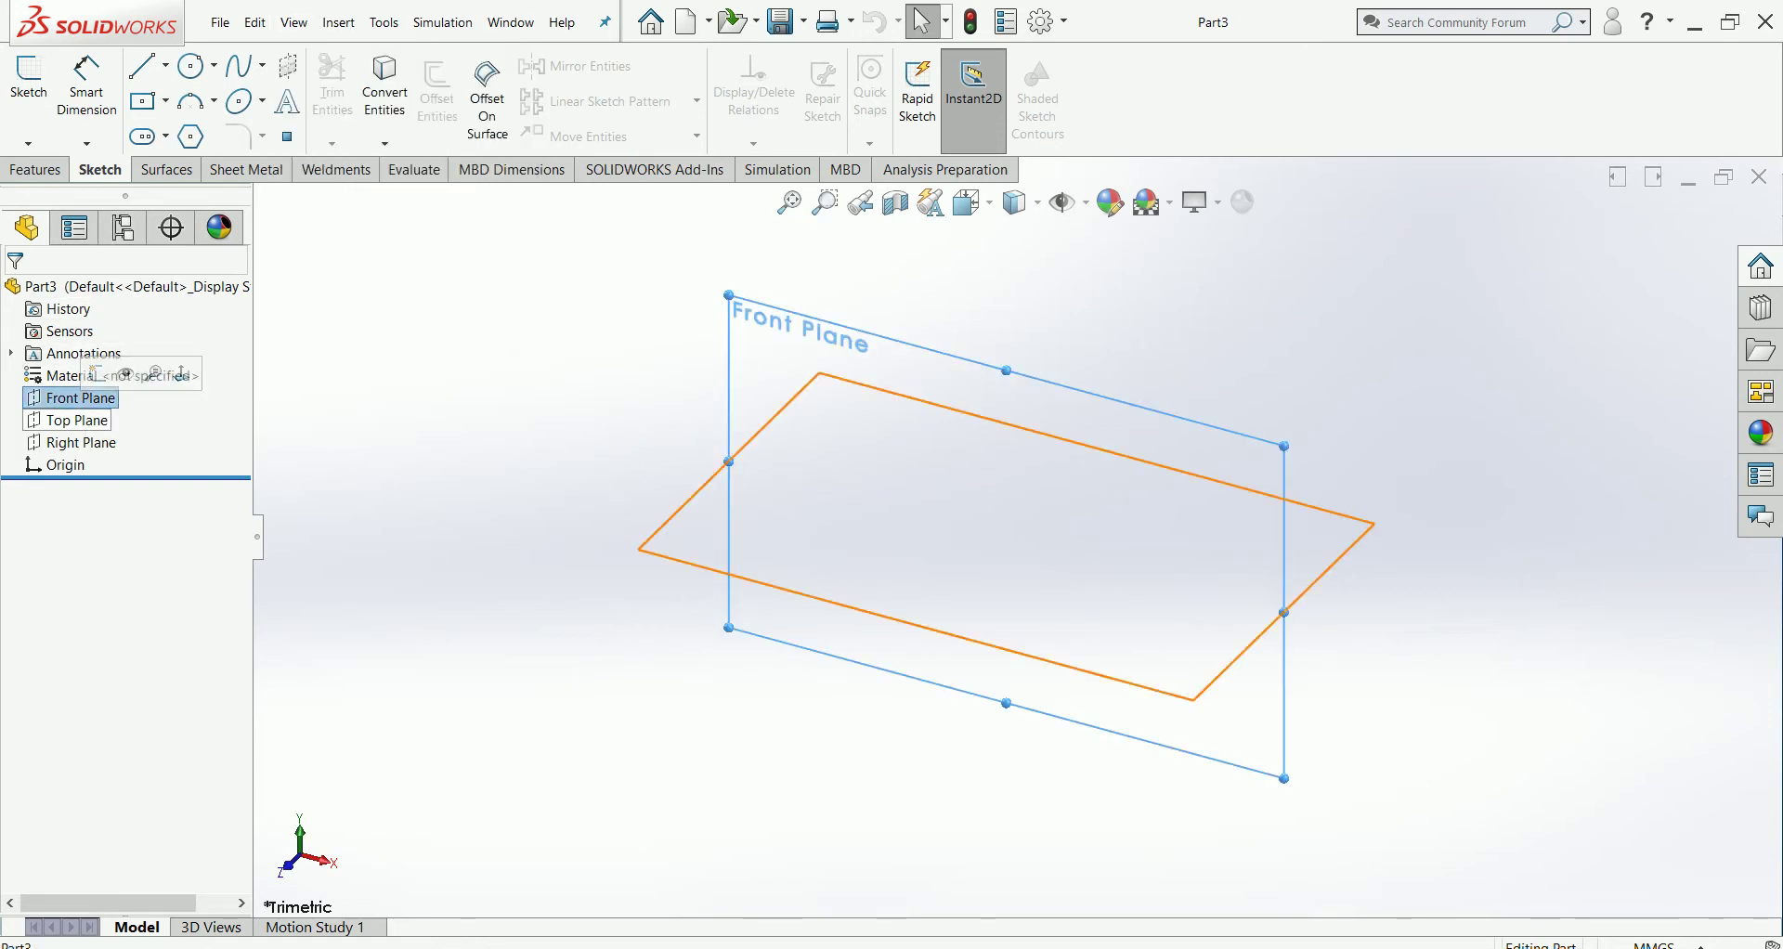
click(77, 420)
click(81, 442)
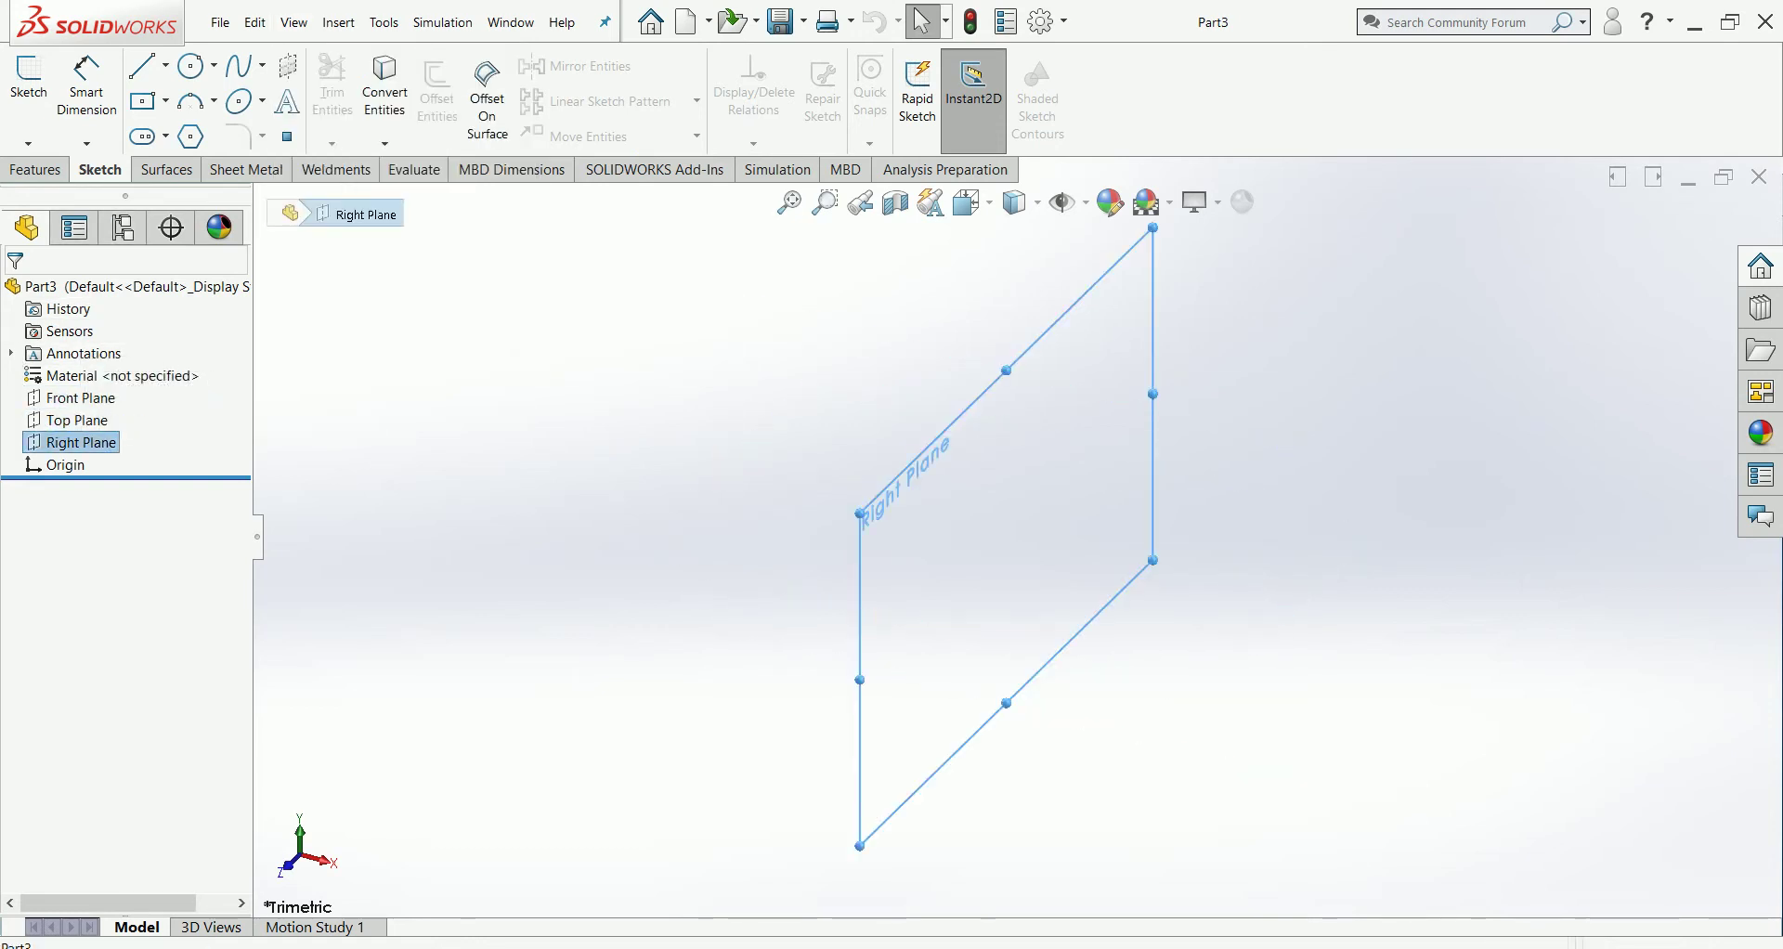
Step: Start a new sketch, Sketch1, on the Front Plane
key(Escape)
click(28, 143)
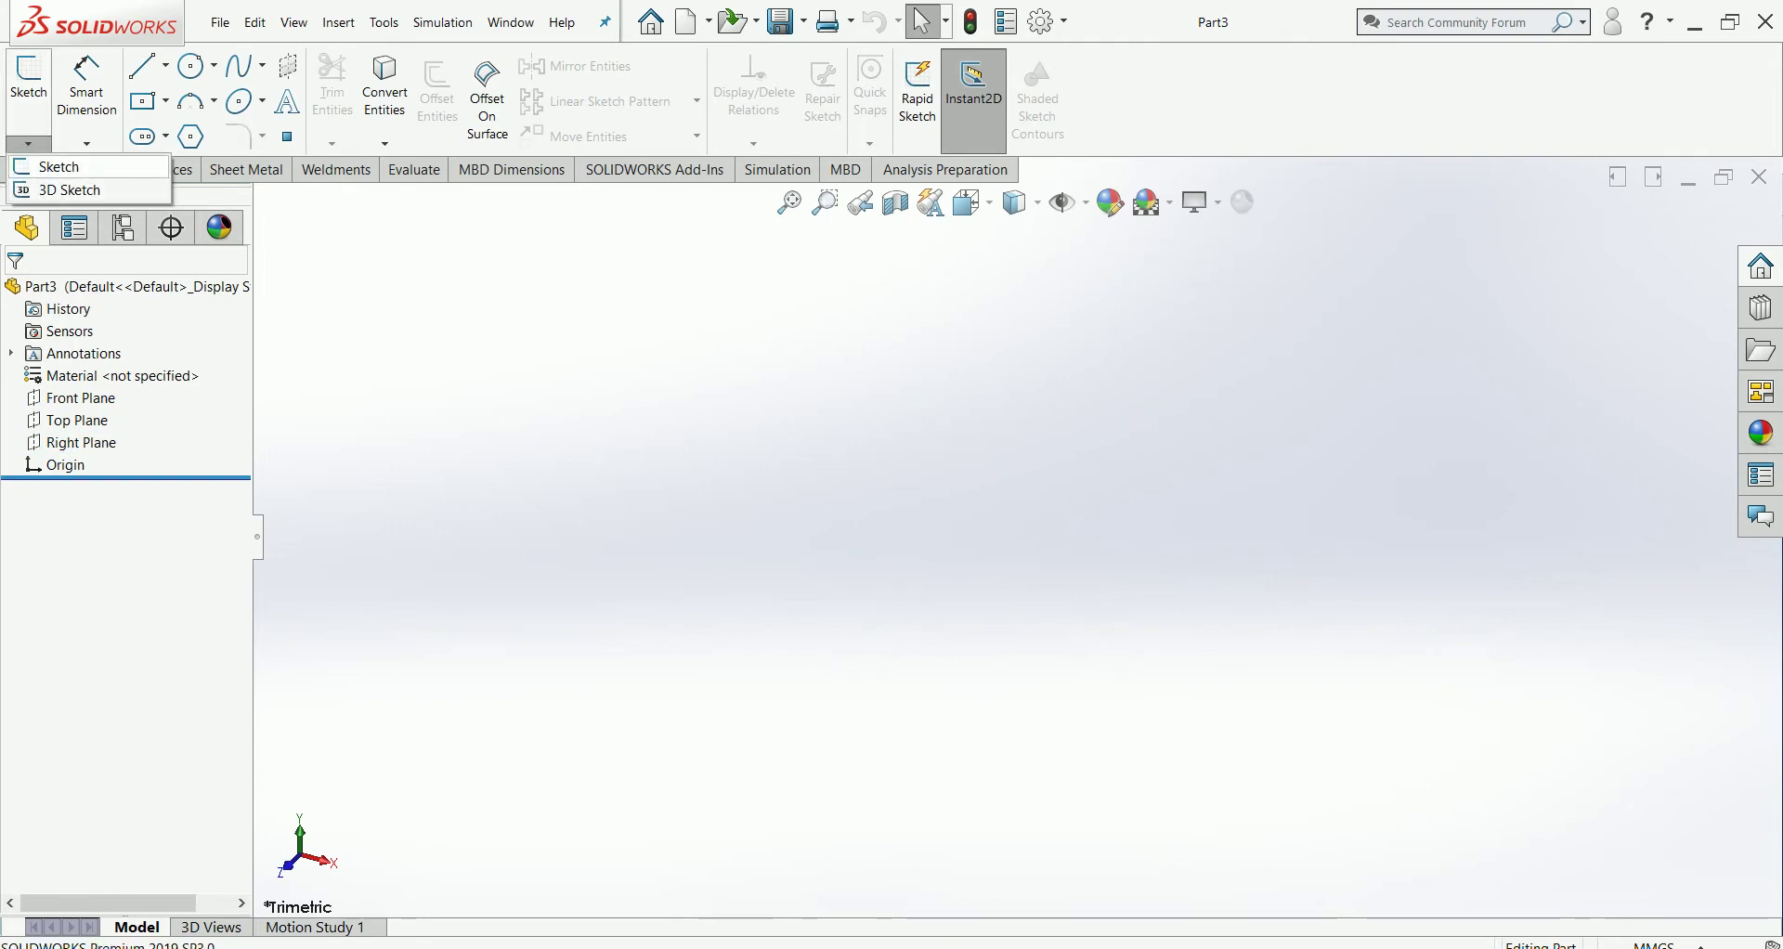
click(56, 166)
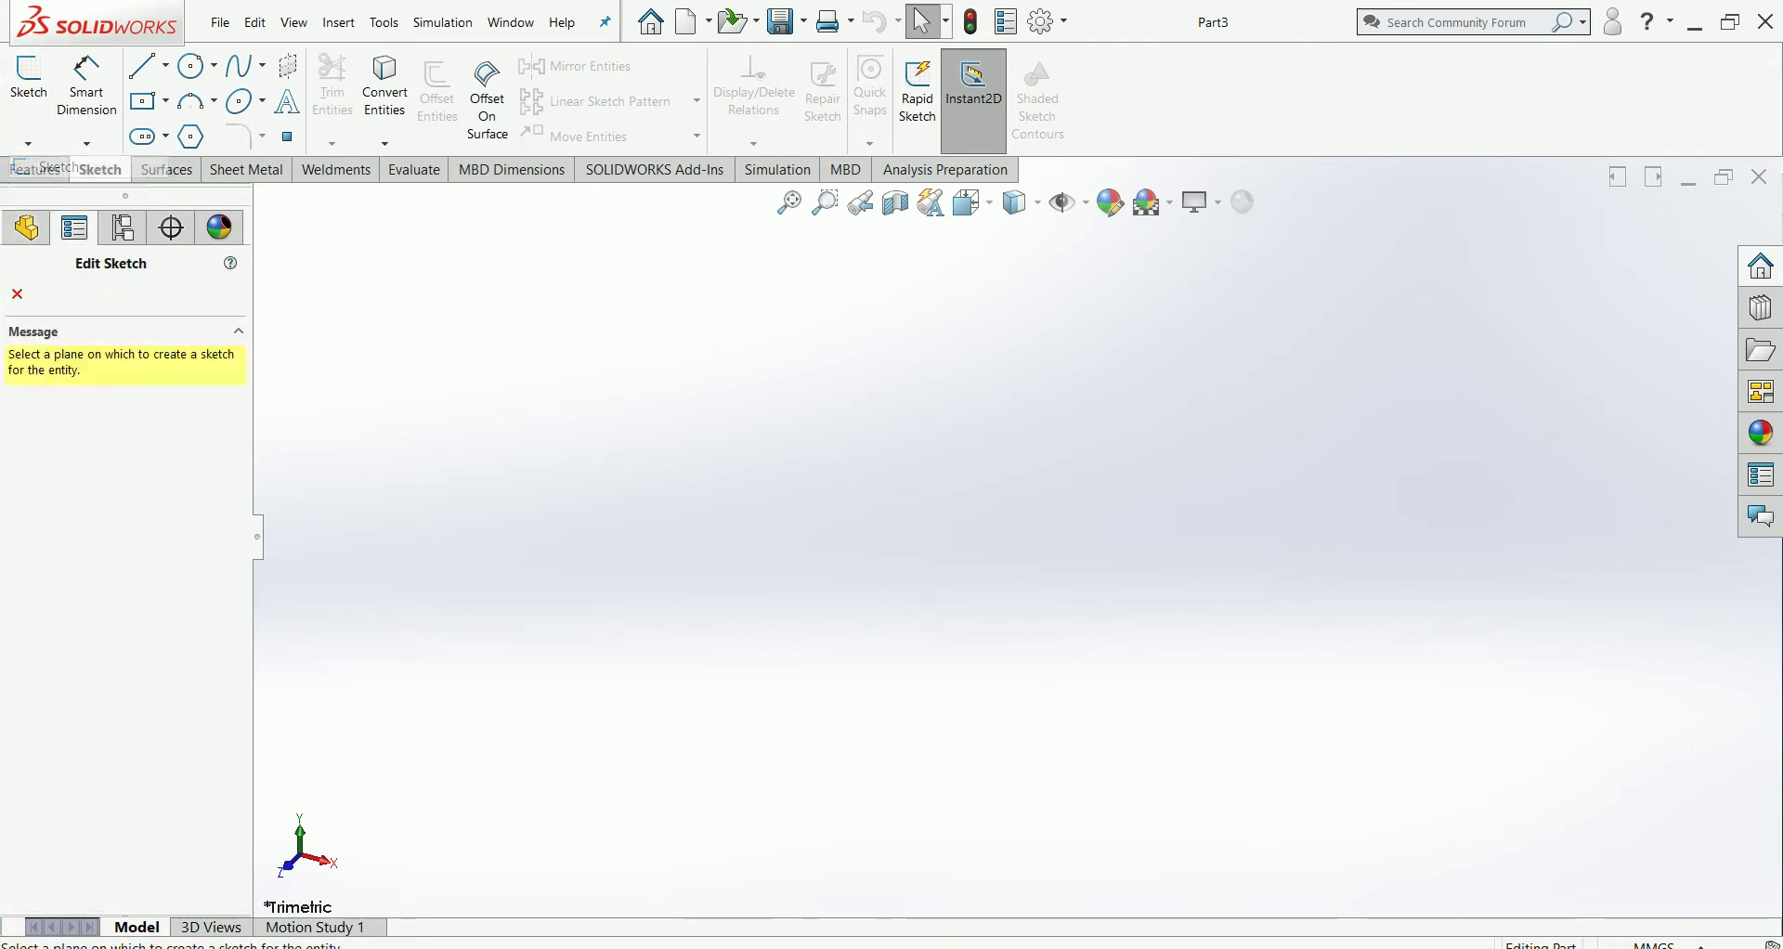
click(799, 327)
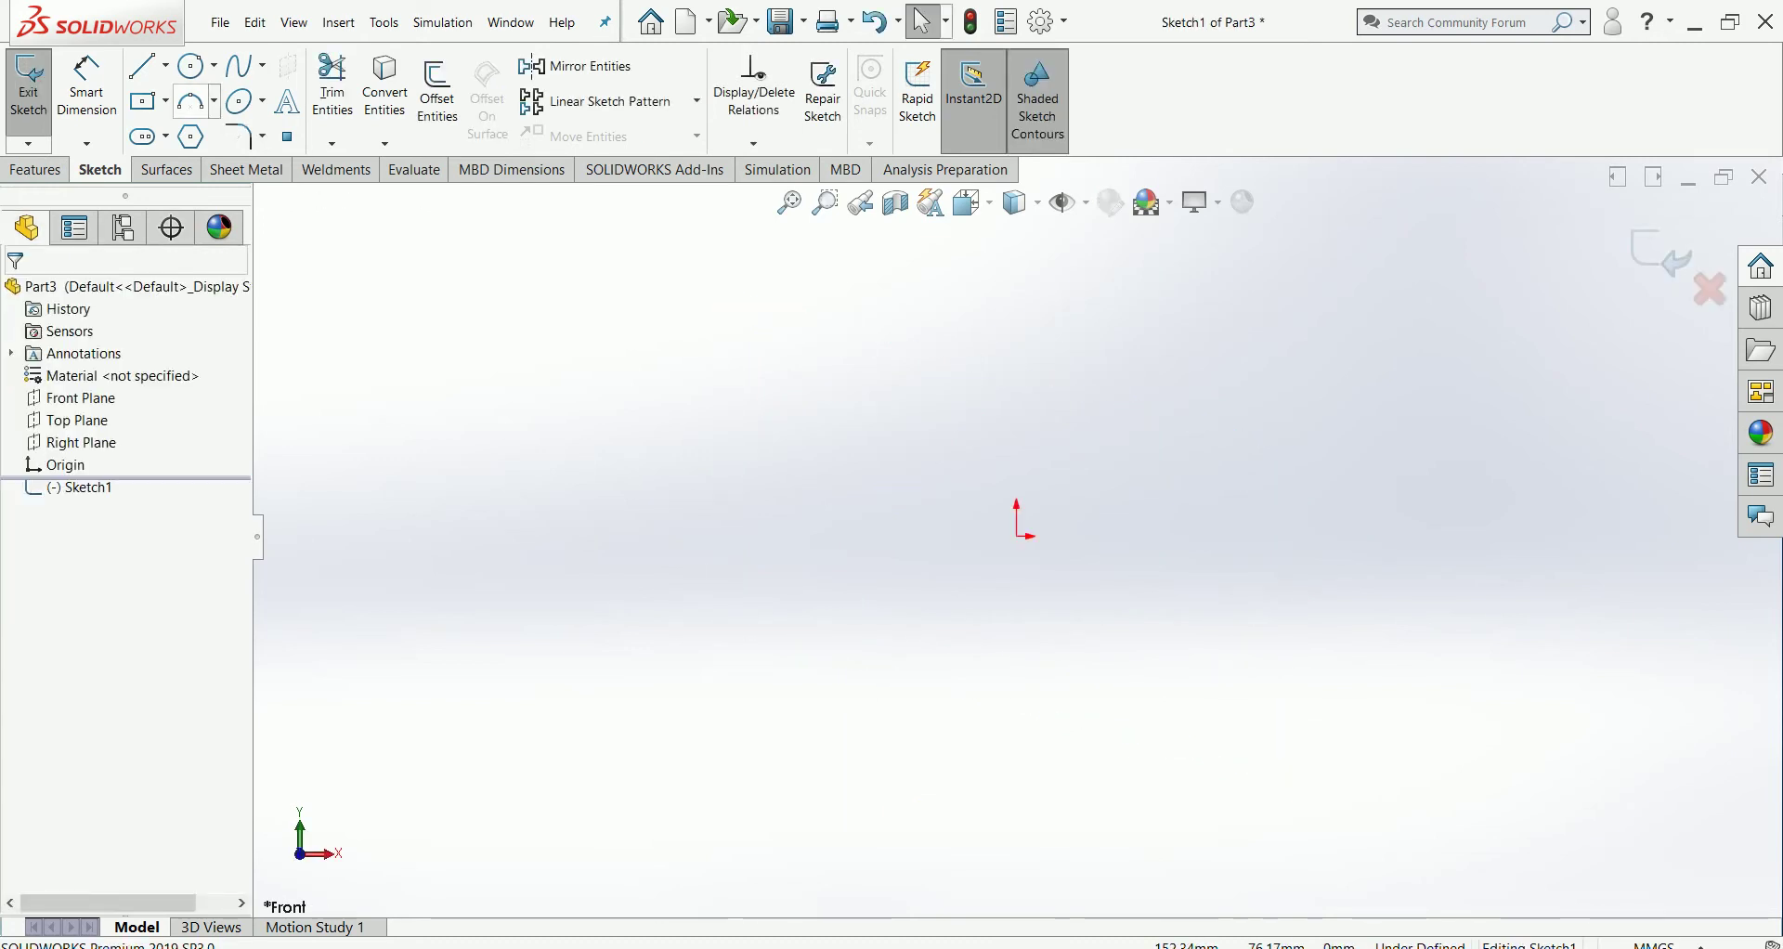
Step: Try the Center Rectangle tool, then switch to the Line tool and check its flyout
click(144, 101)
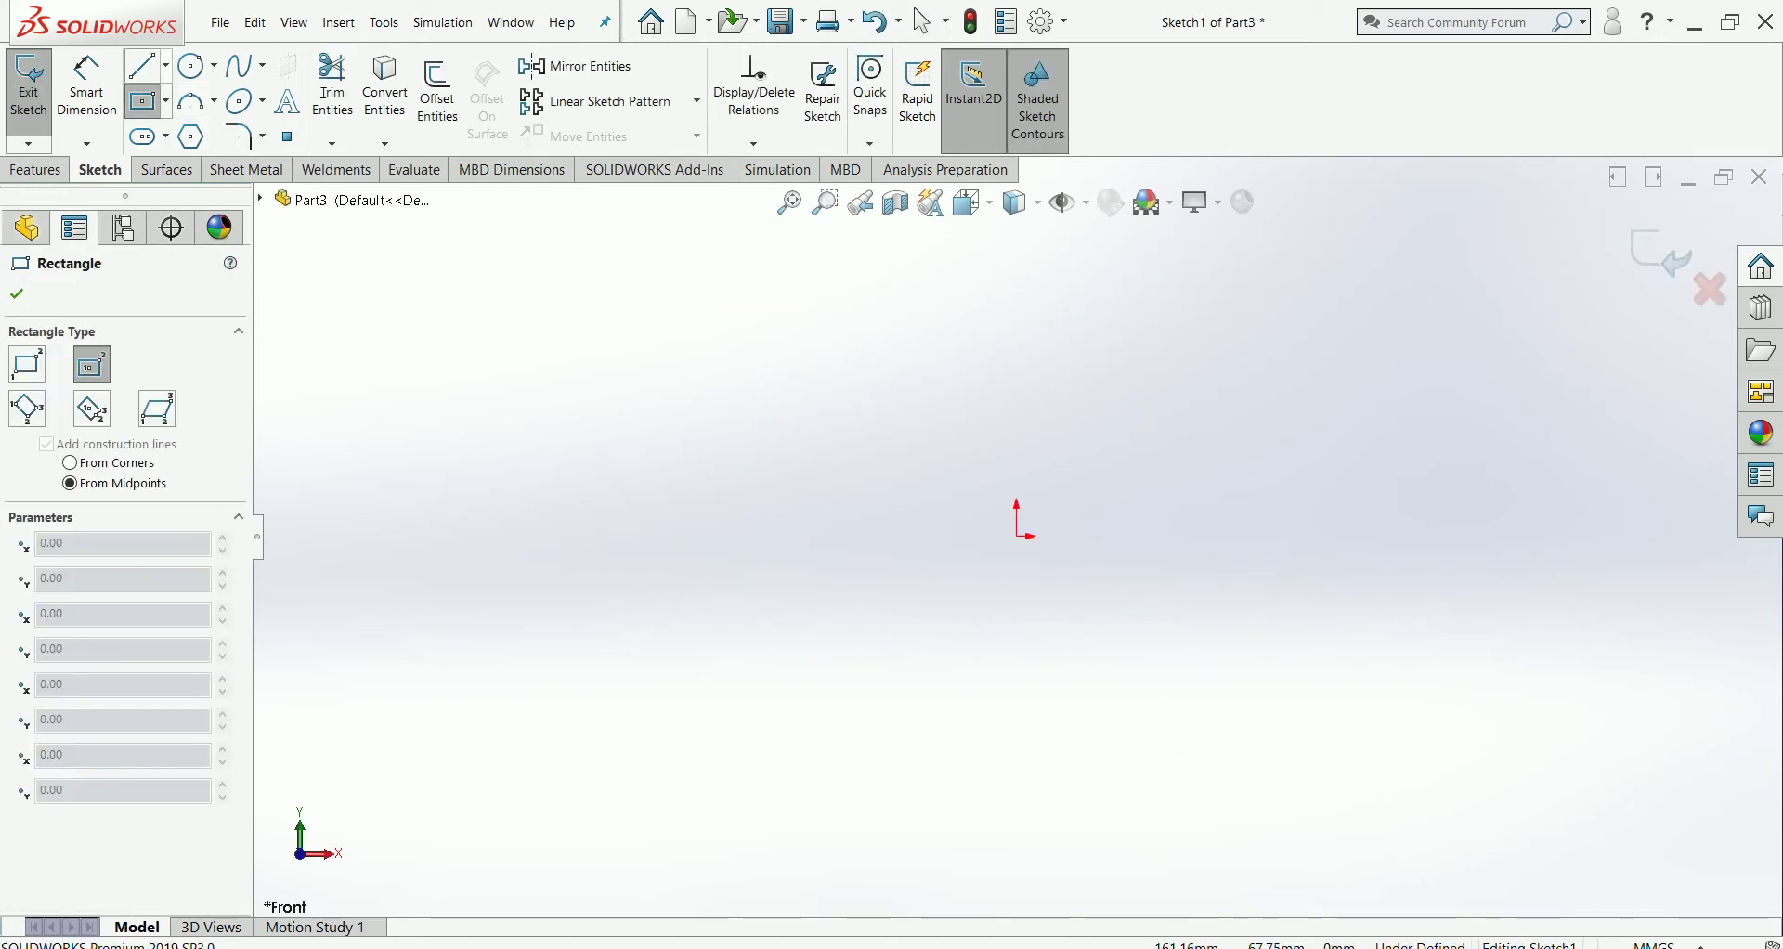
click(165, 65)
click(171, 91)
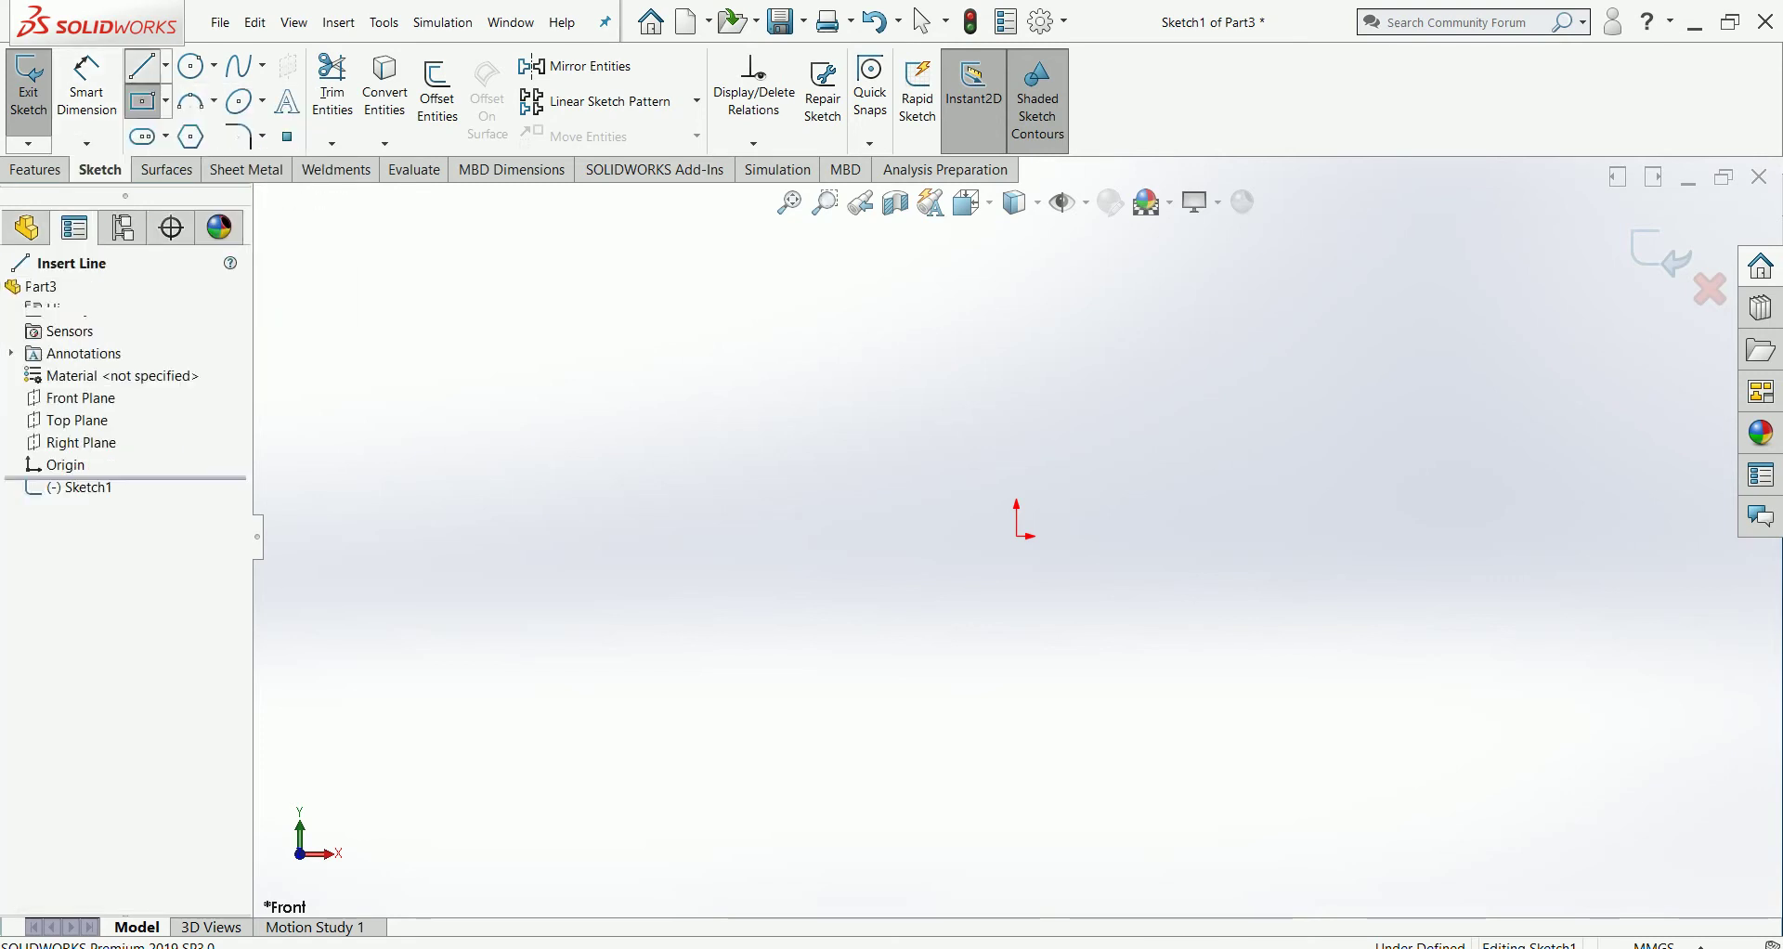
click(165, 65)
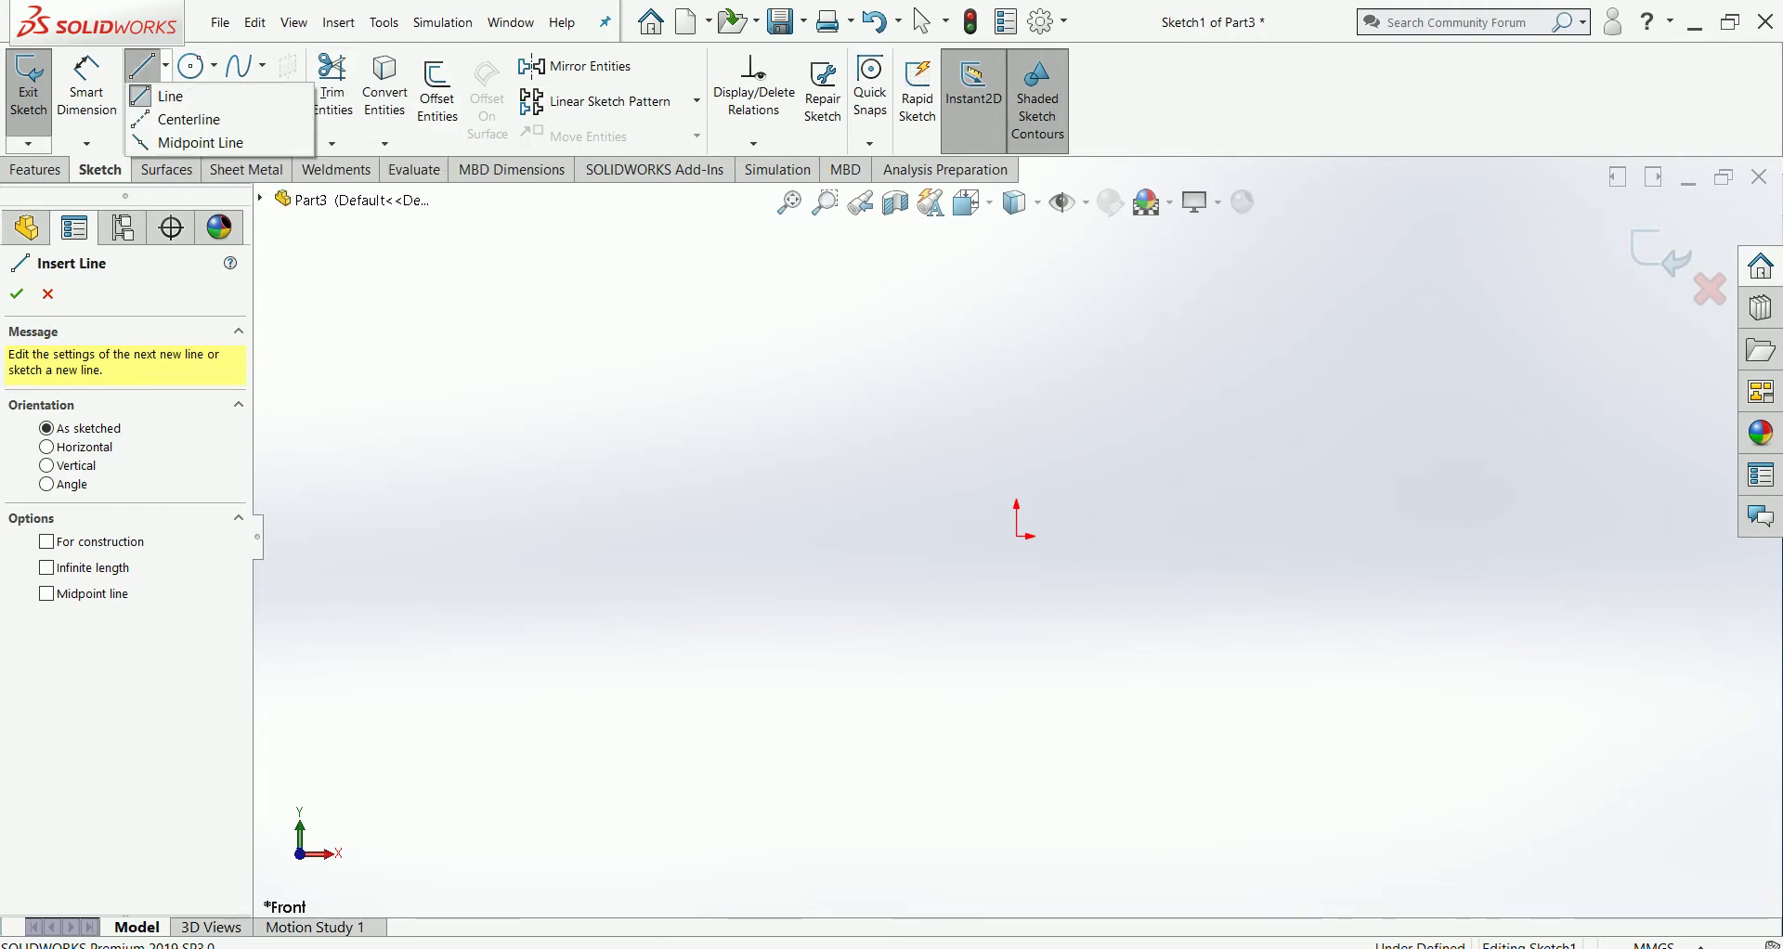
key(Escape)
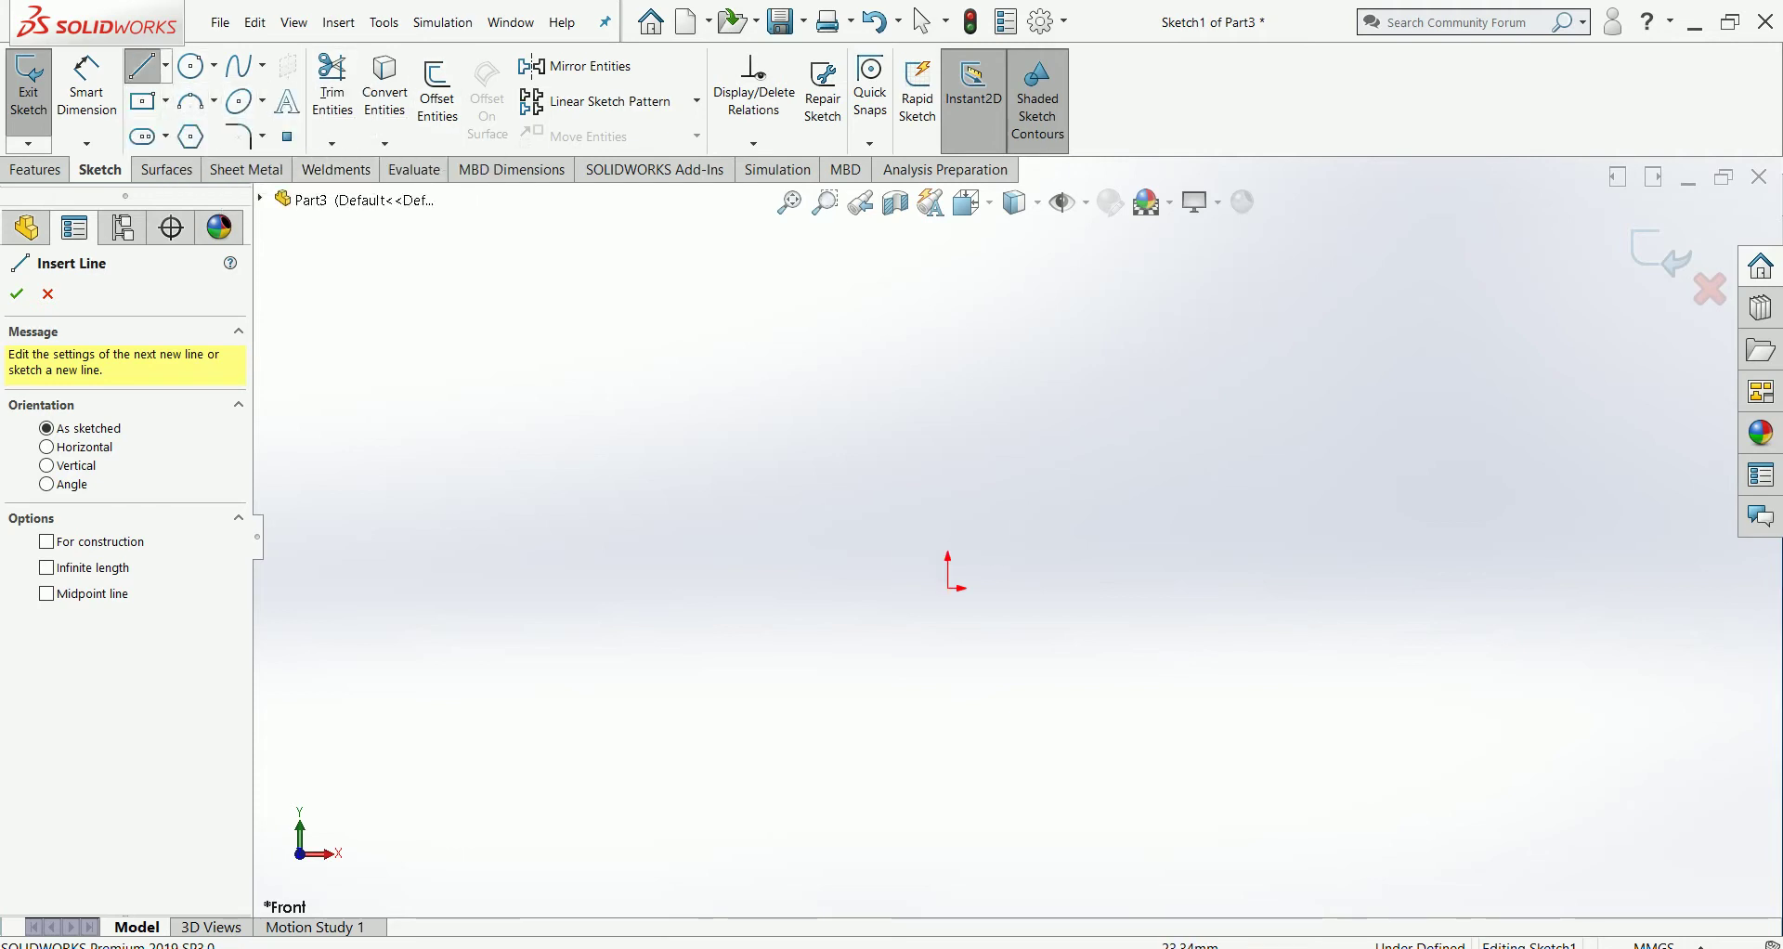
scroll(743, 664, down, 1)
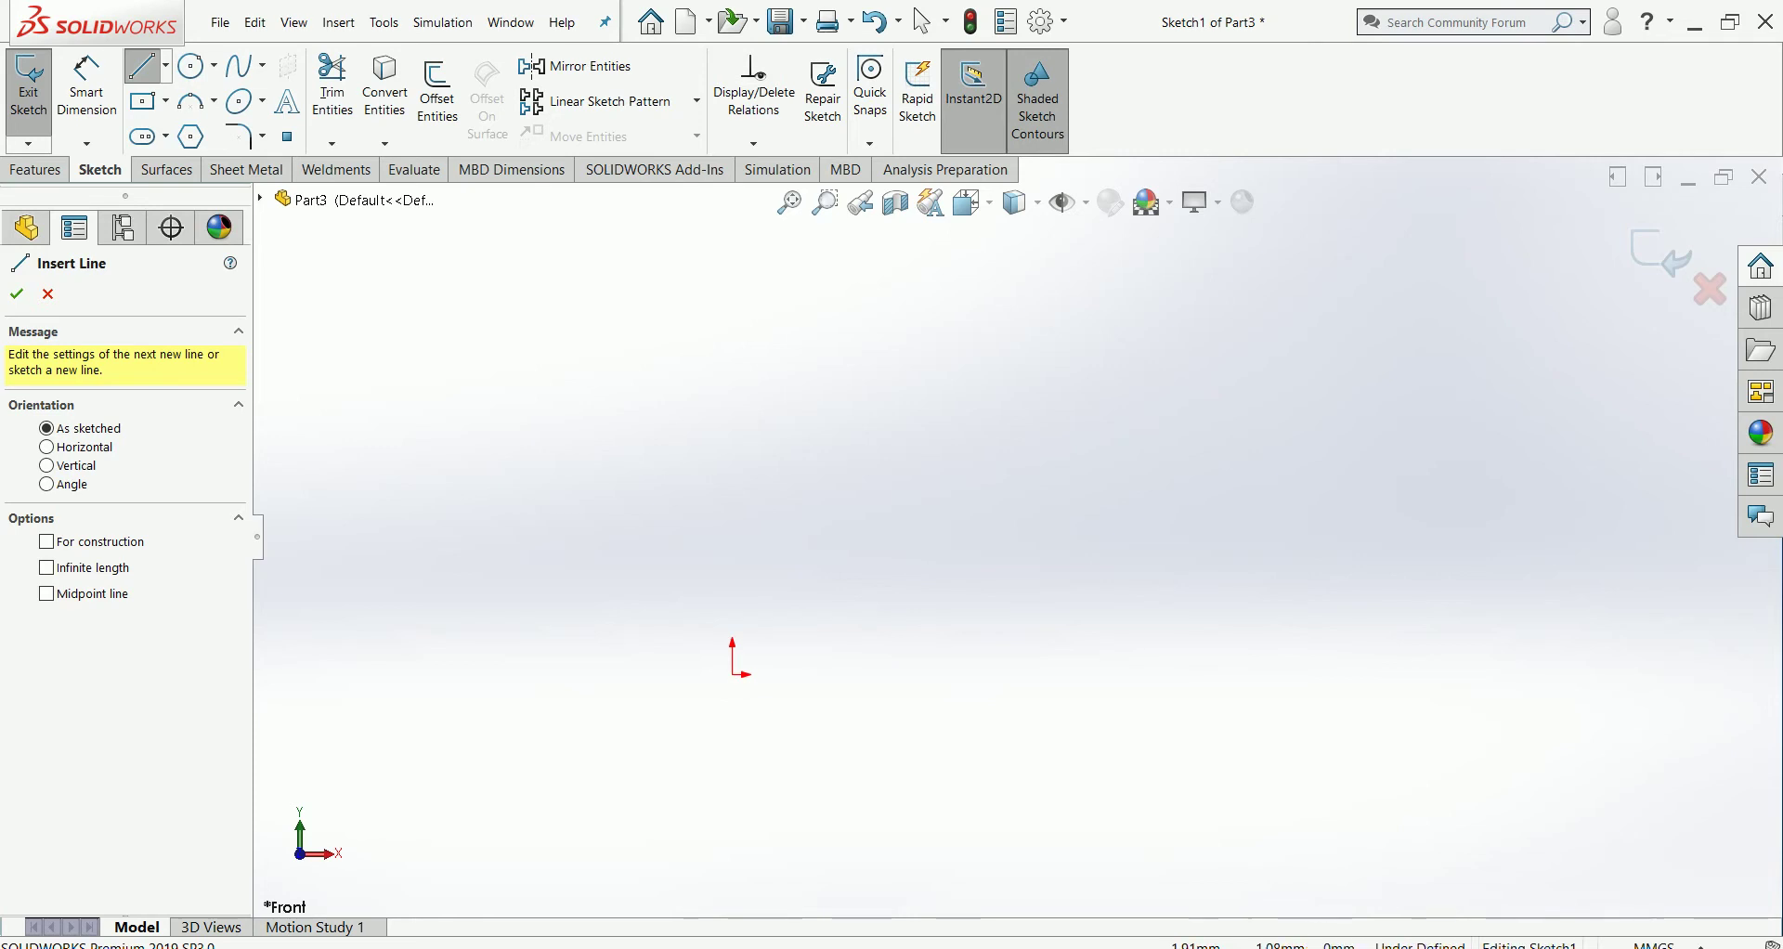
Step: Draw a closed four-line rectangle from the origin, about 24.22 by 19.1 mm
click(733, 675)
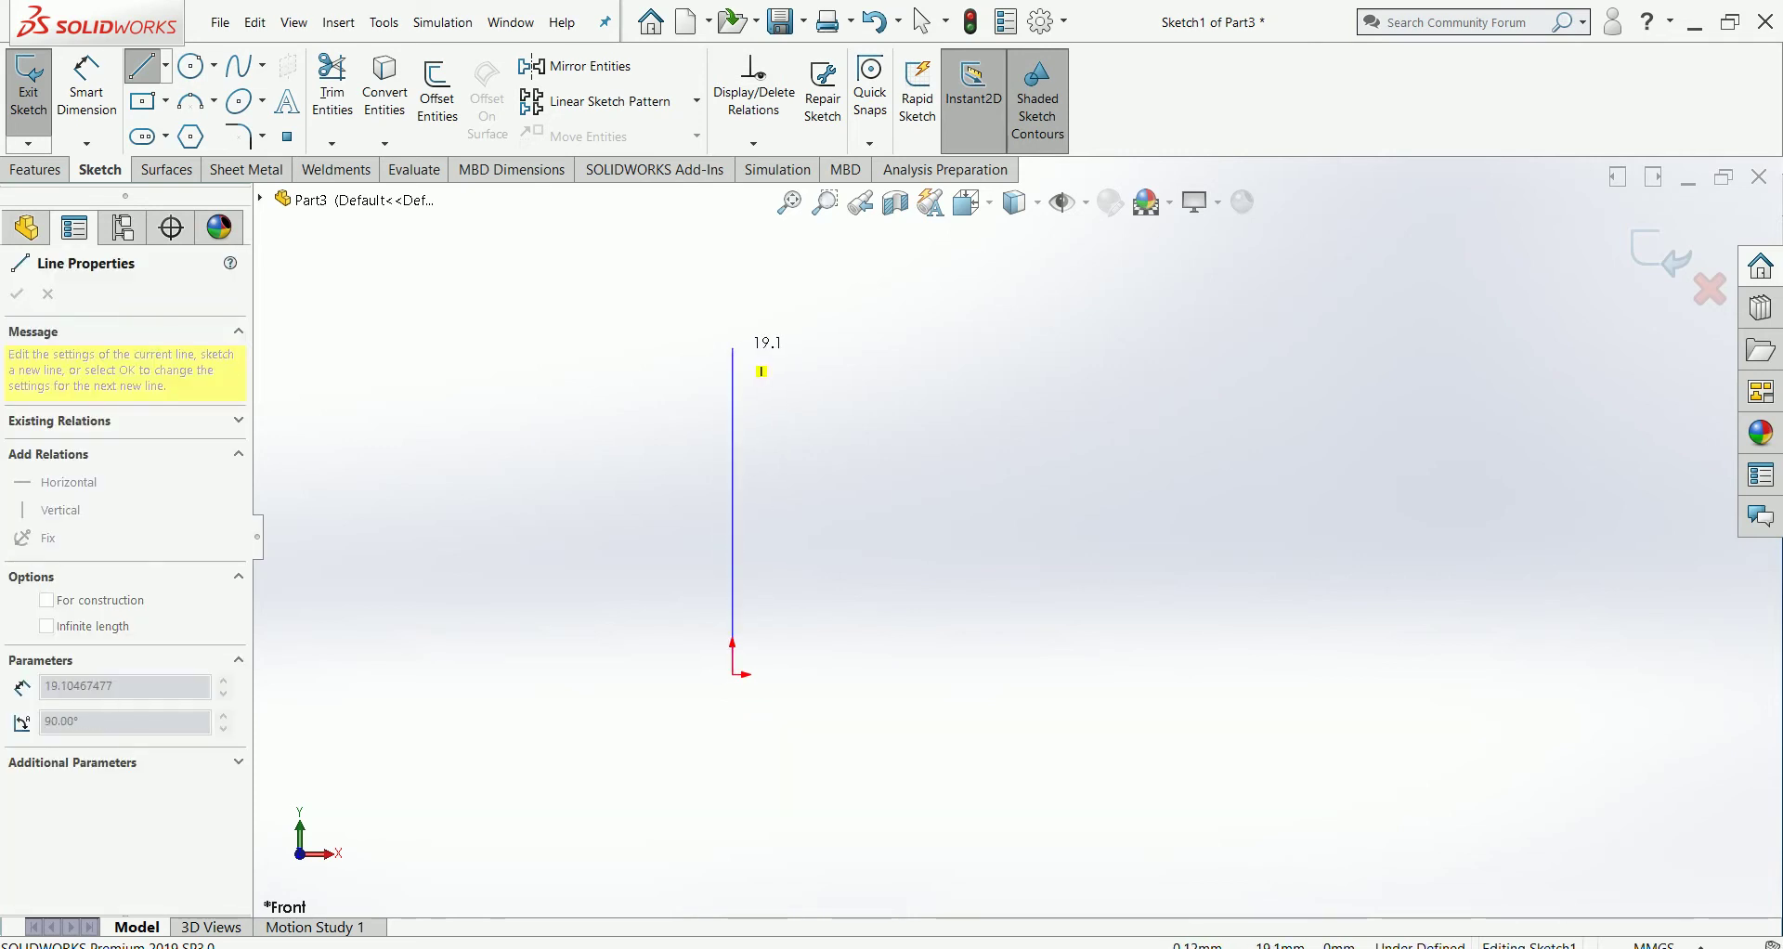
click(732, 349)
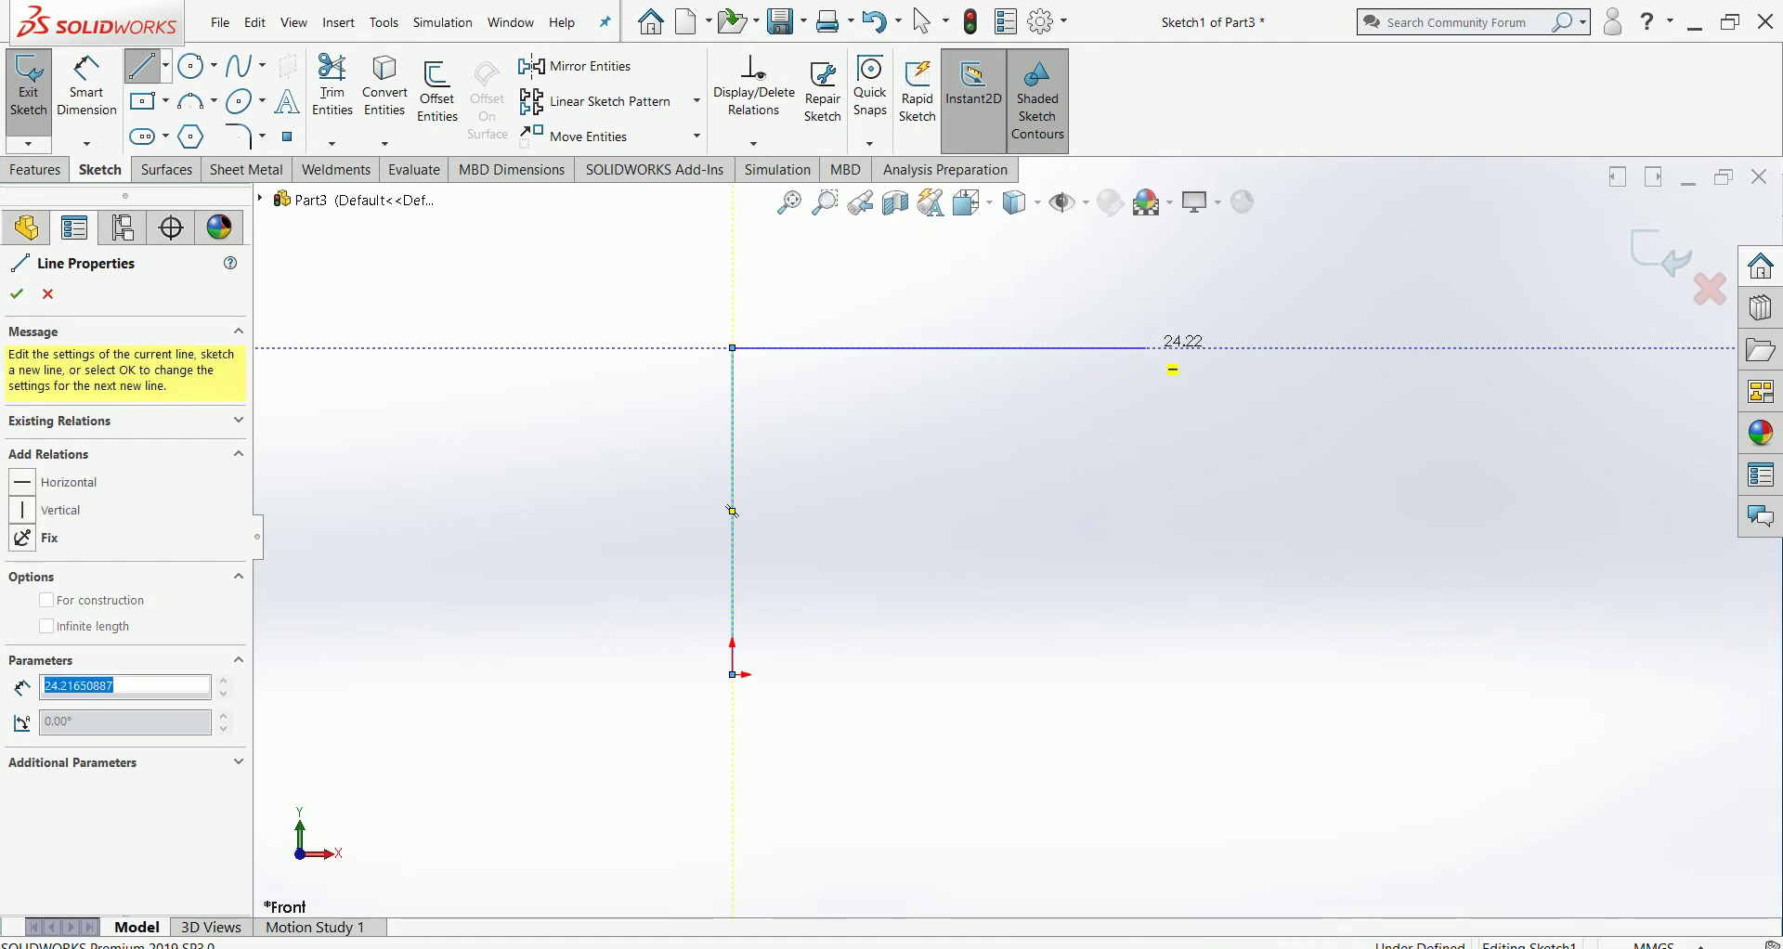
click(1148, 348)
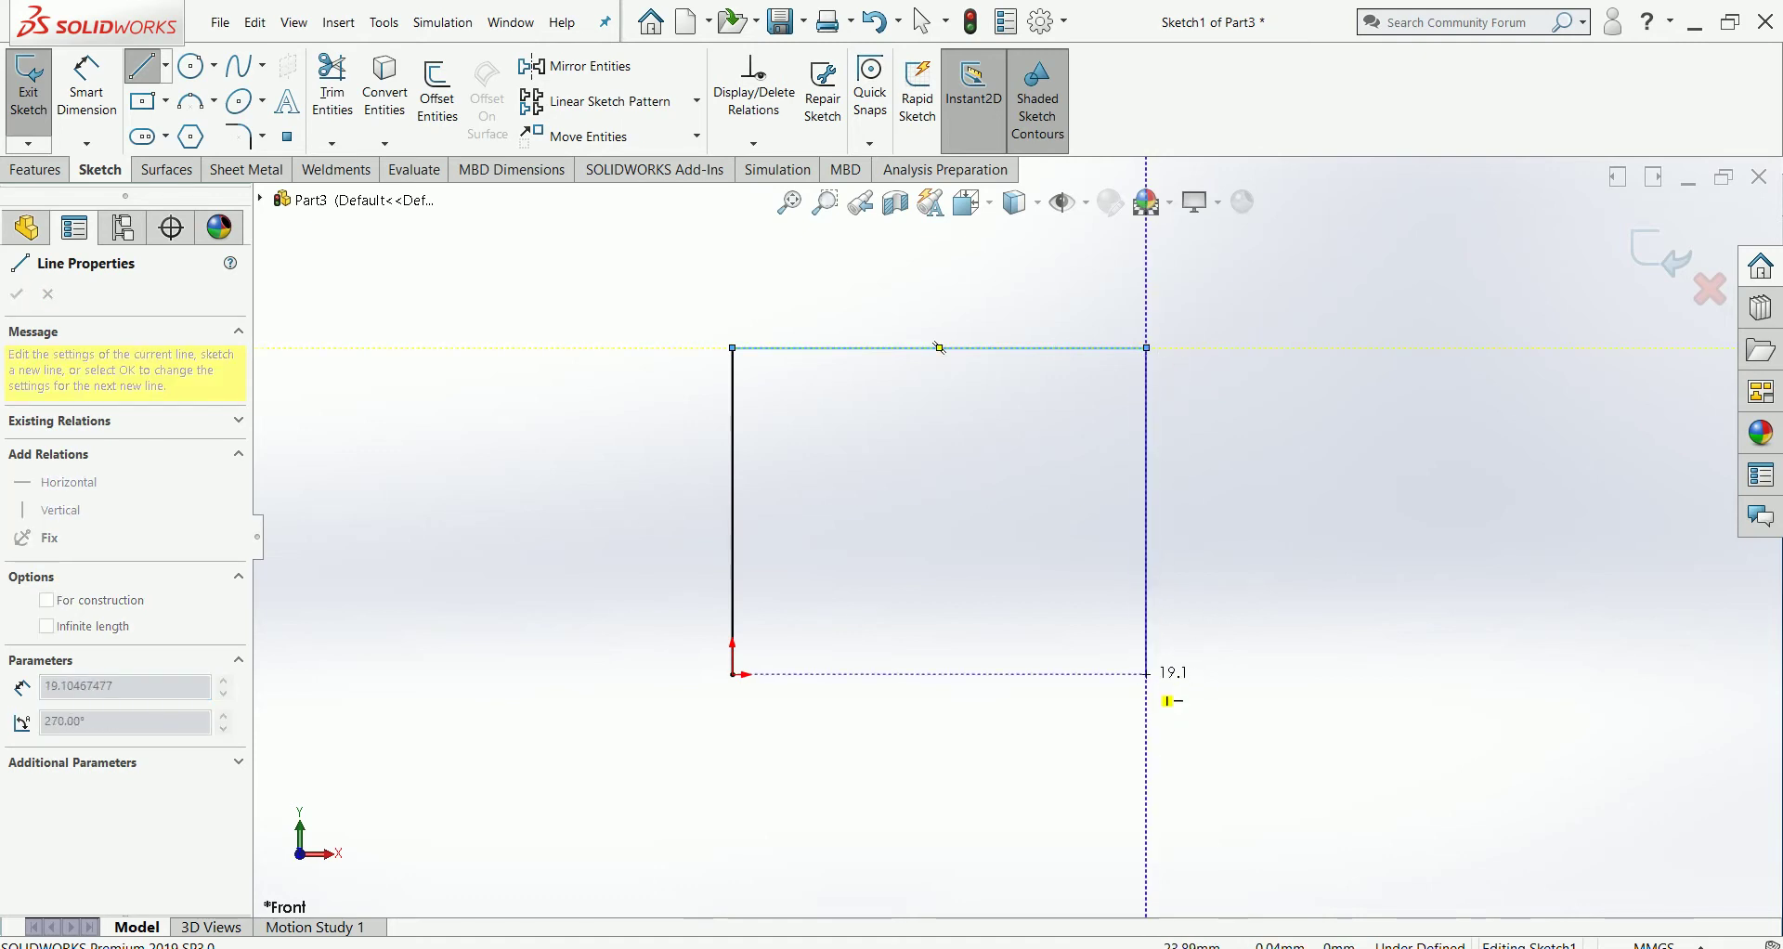
click(1147, 675)
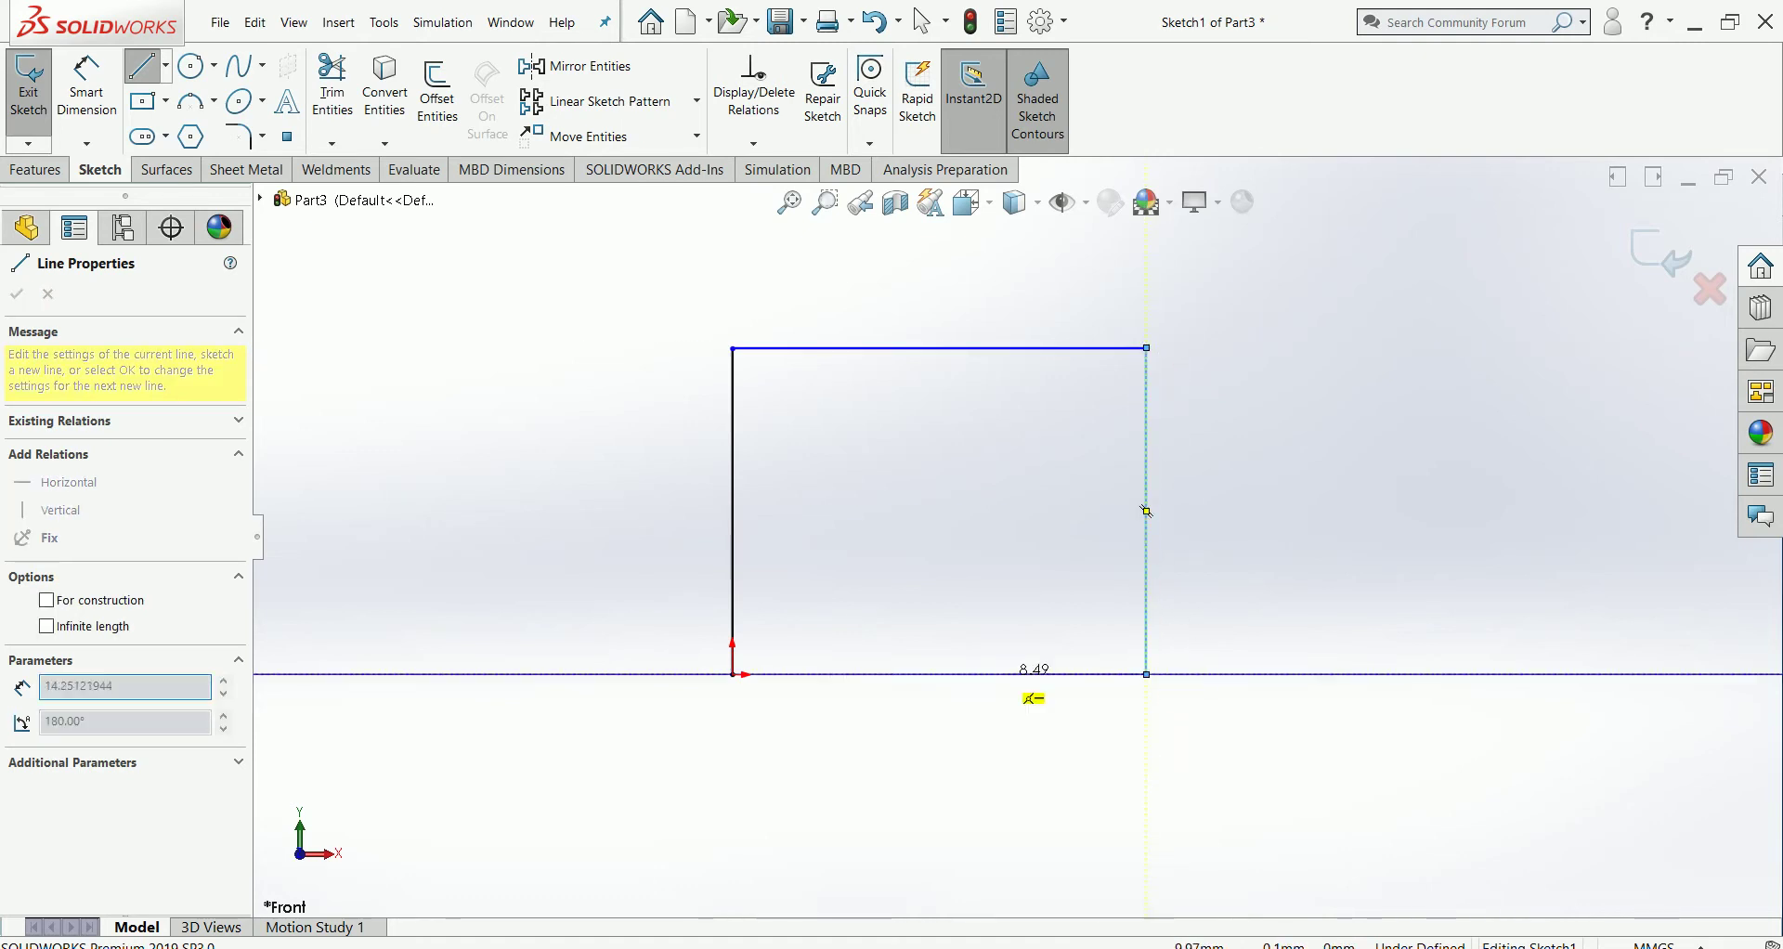
click(733, 675)
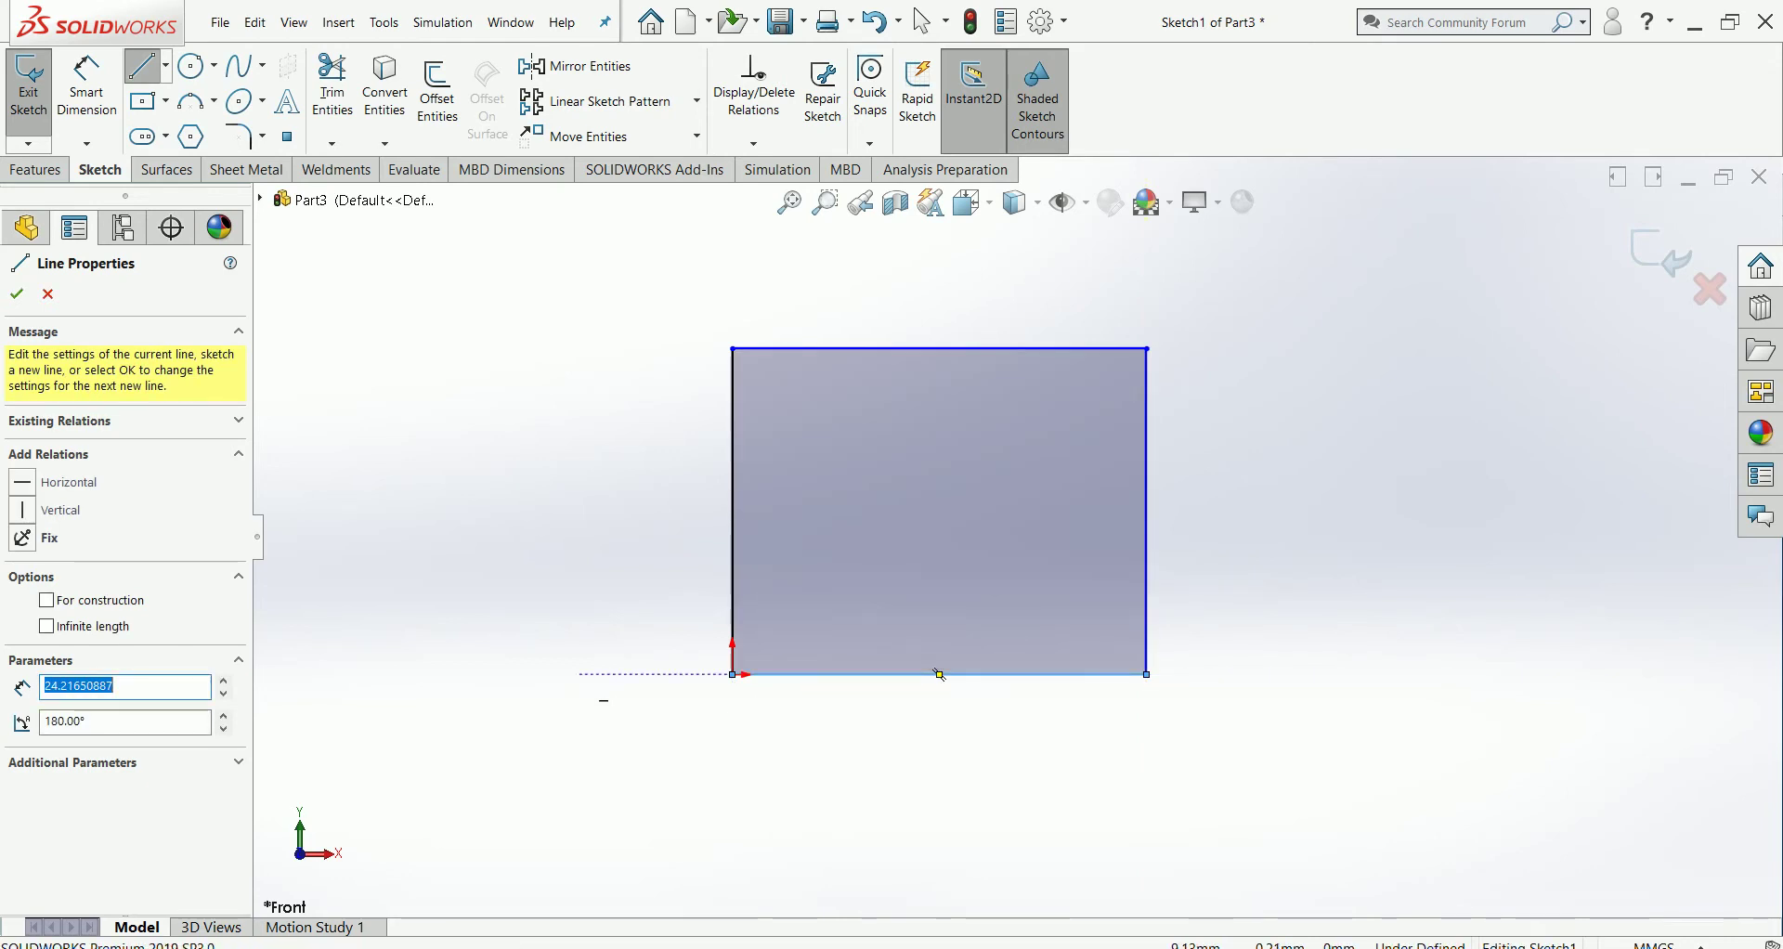
scroll(882, 571, up, 3)
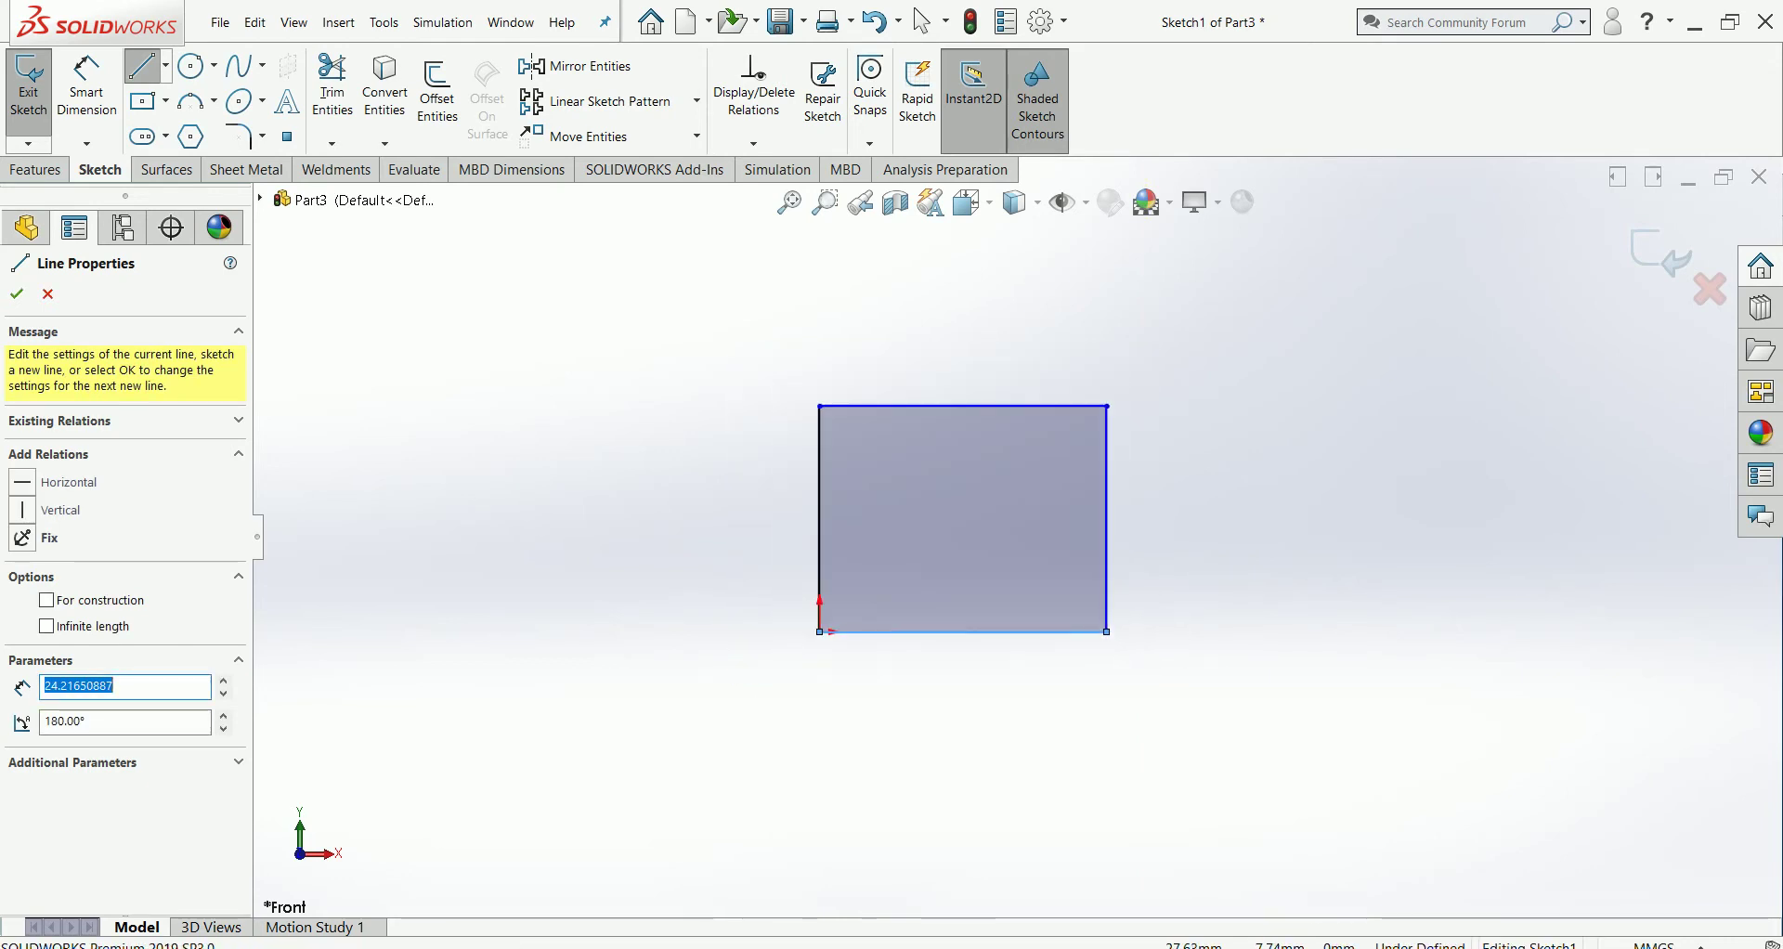
scroll(882, 571, down, 3)
scroll(882, 571, up, 2)
scroll(882, 571, down, 1)
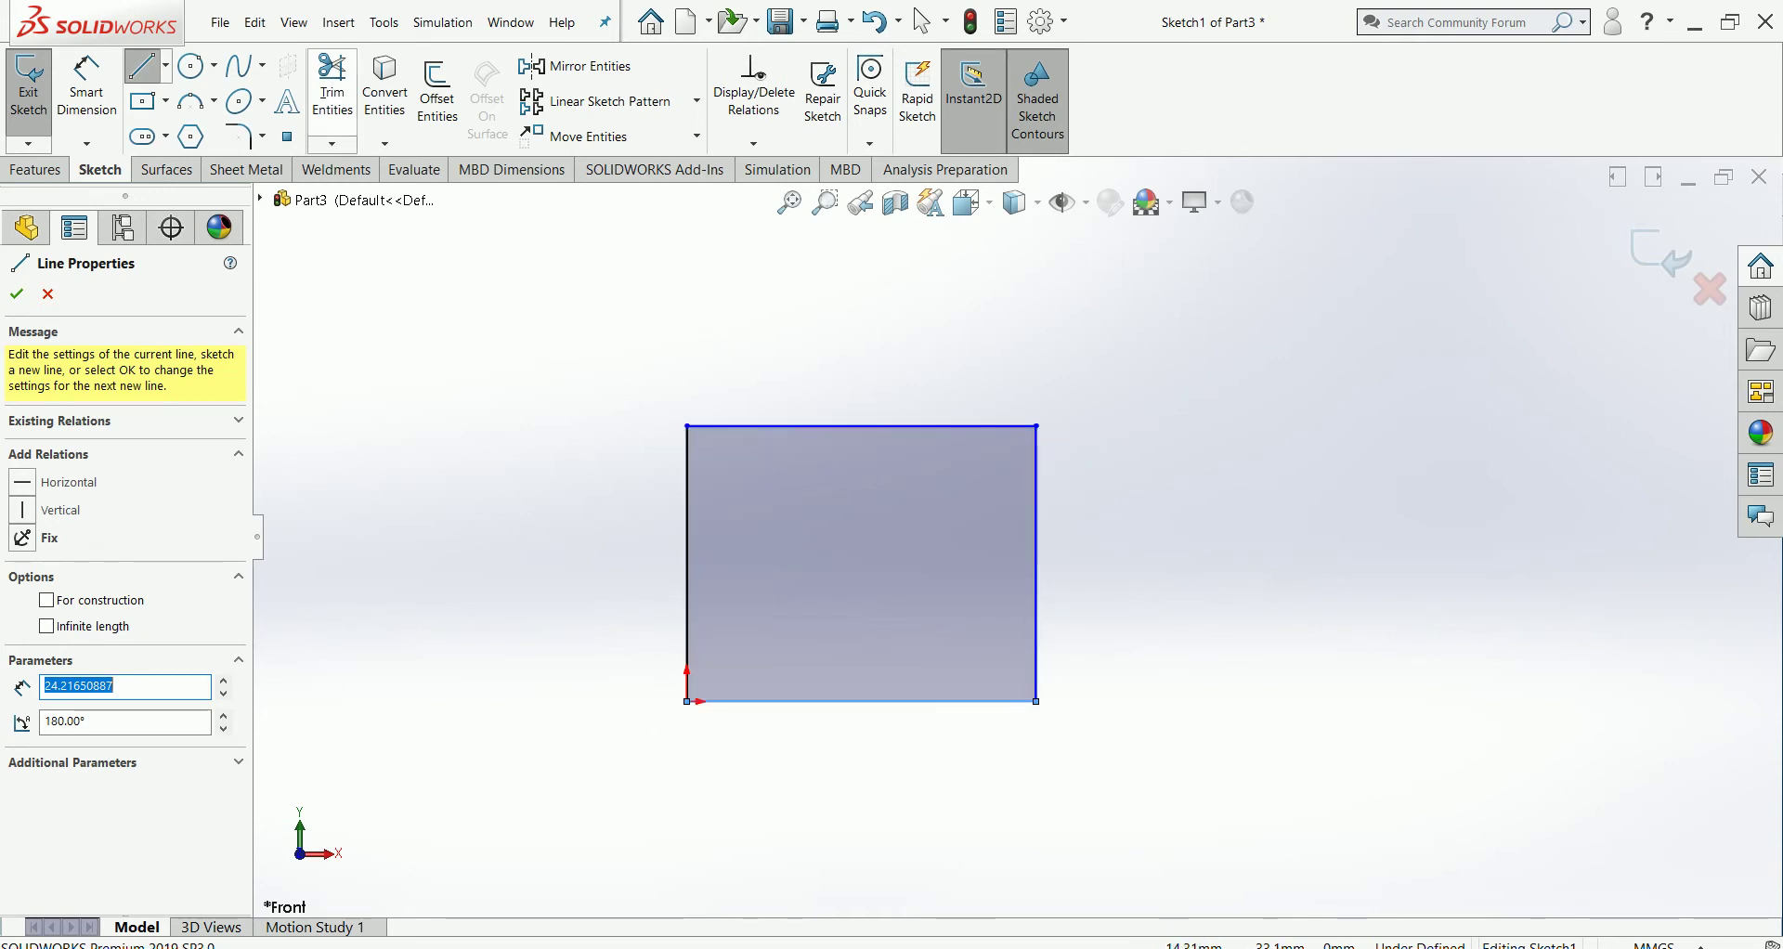
click(165, 137)
Step: Draw a horizontal centerline joining the rectangle's left and right edge midpoints
click(166, 65)
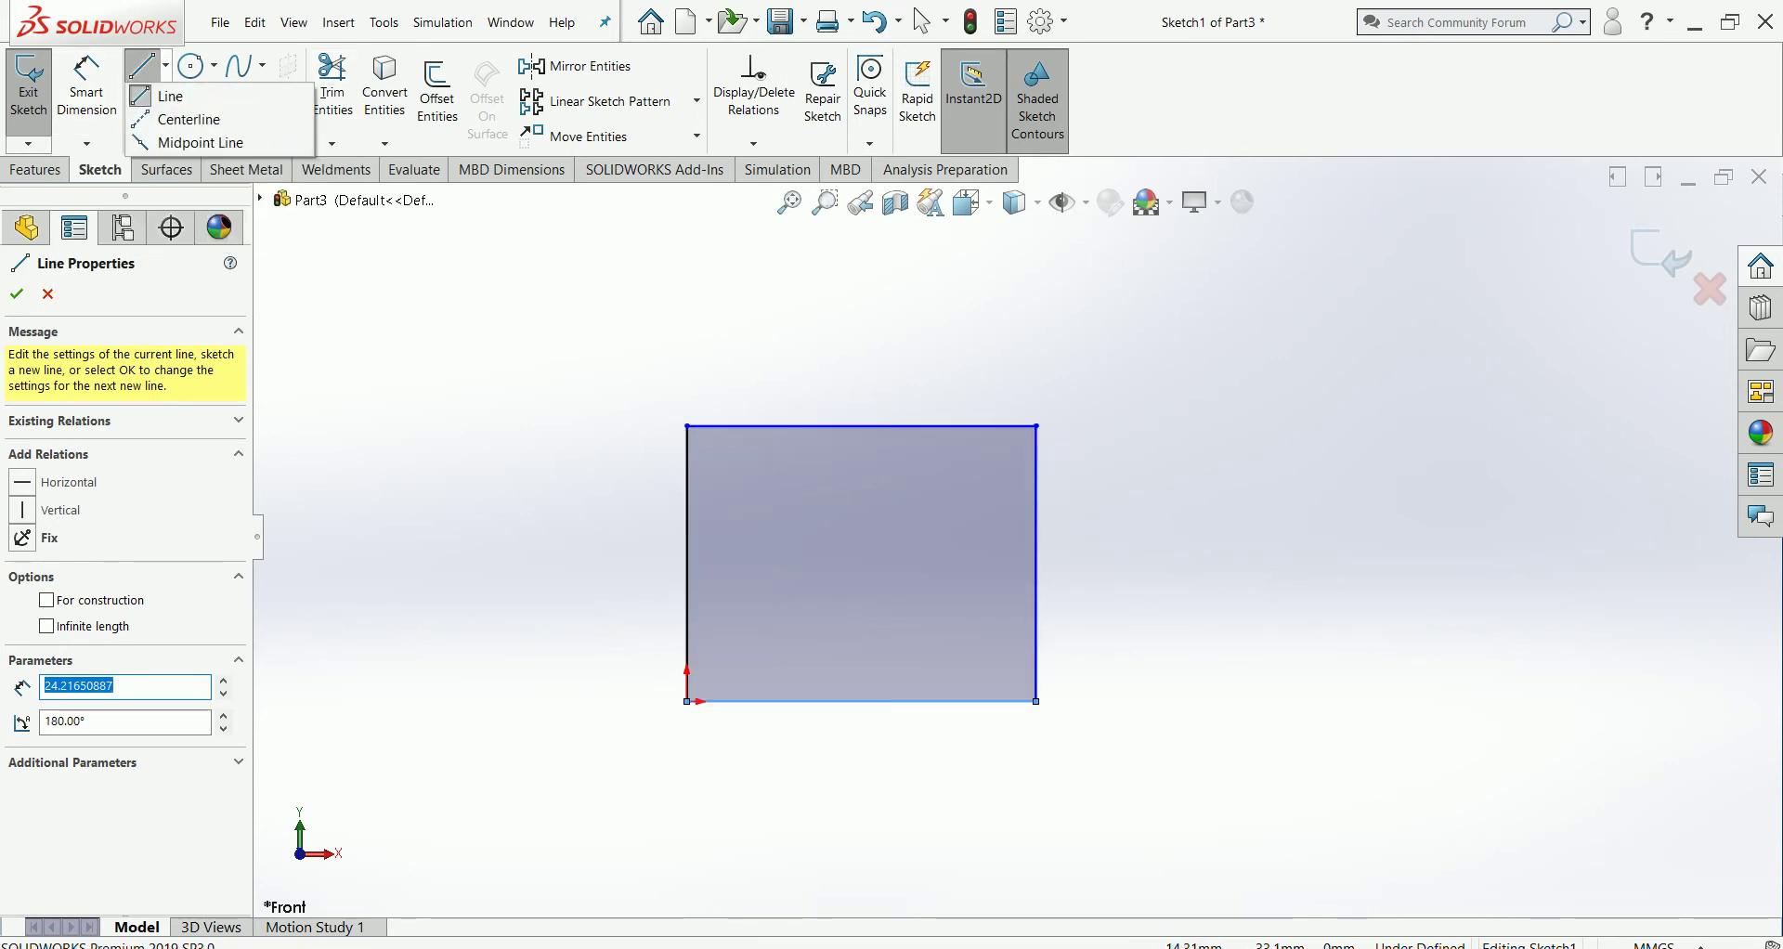
click(186, 119)
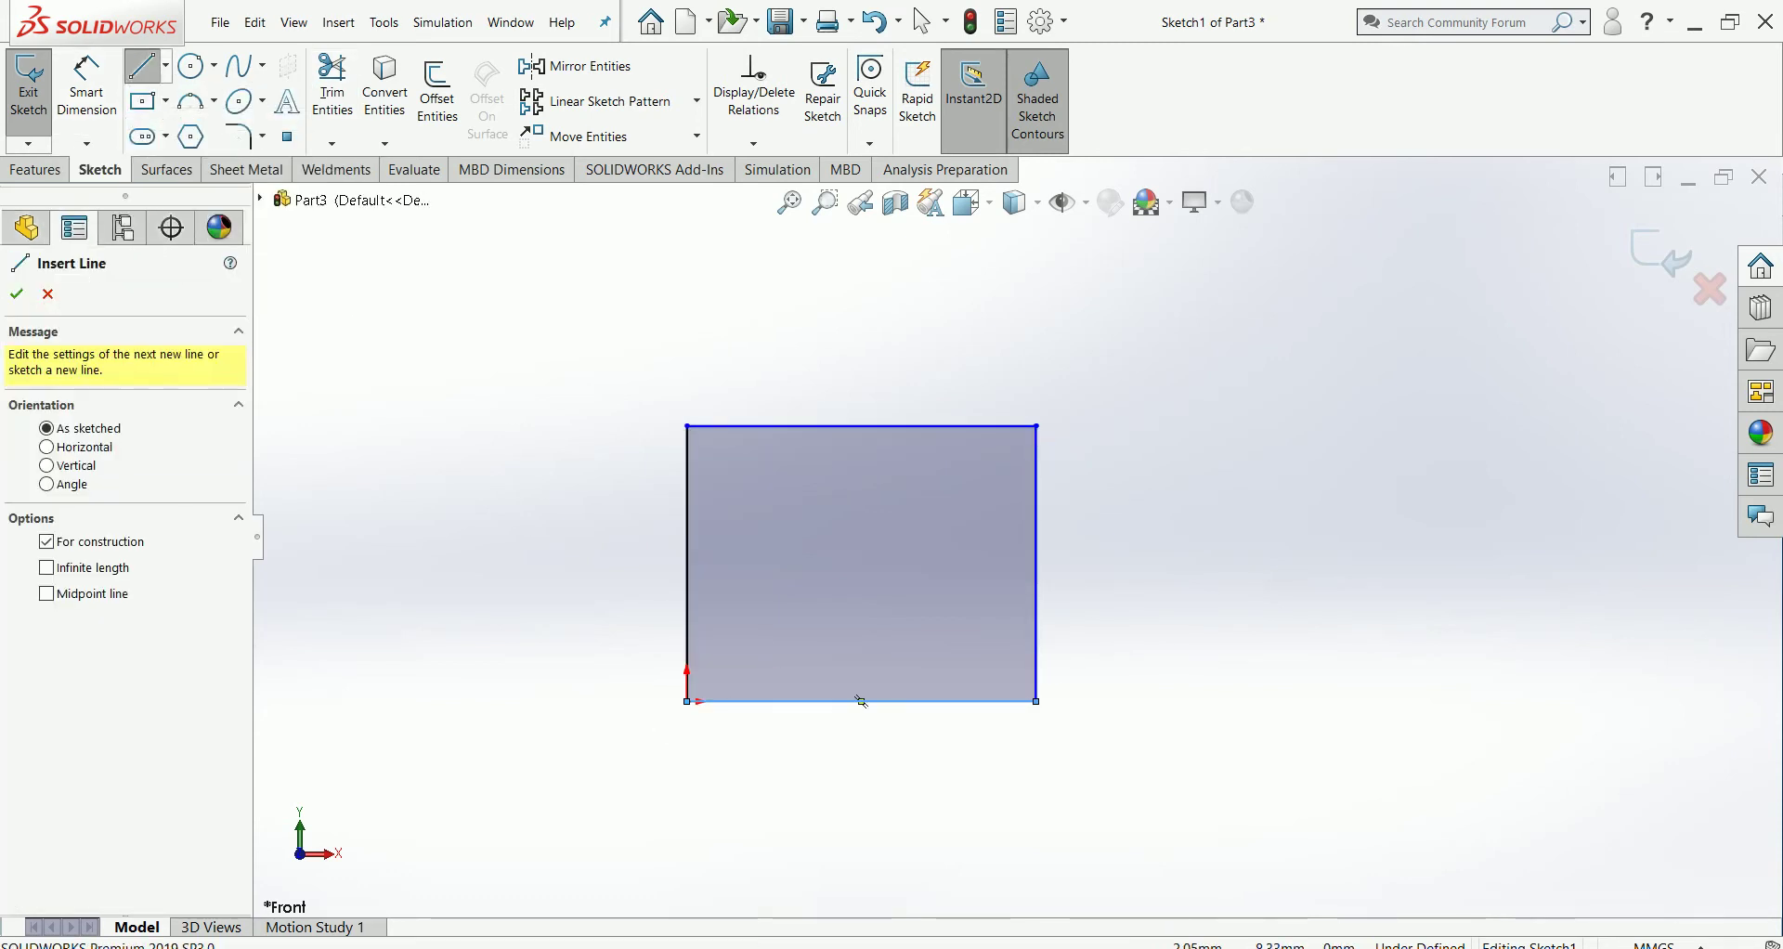
click(687, 564)
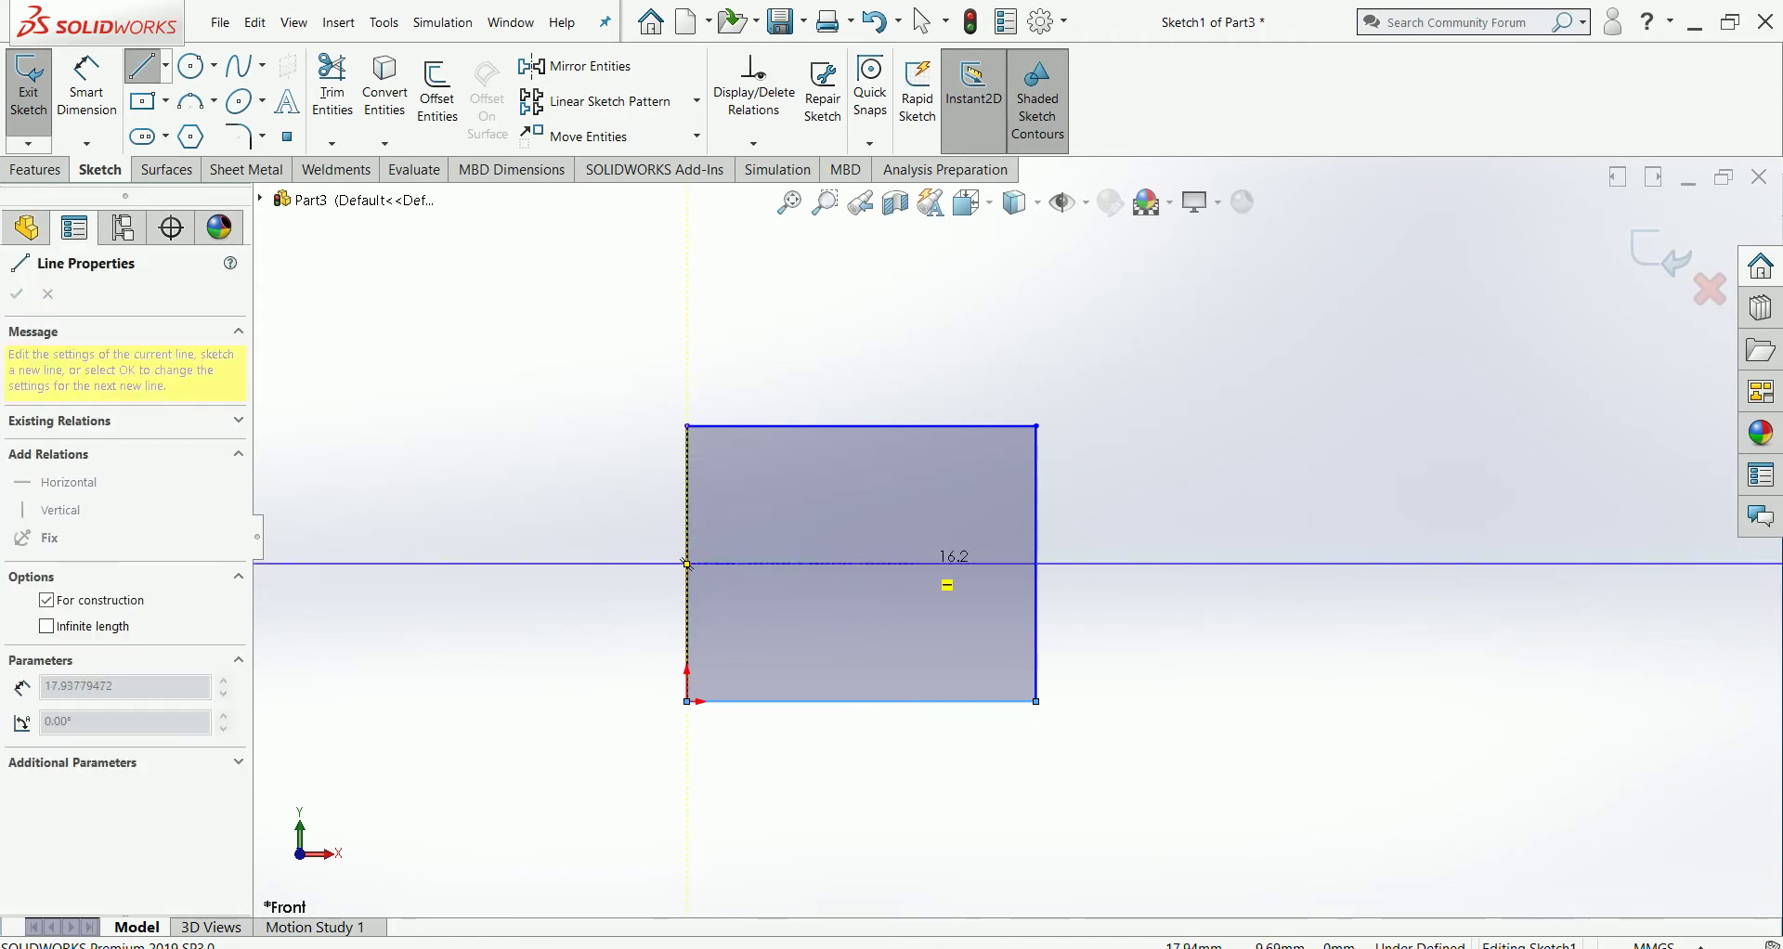
click(1036, 563)
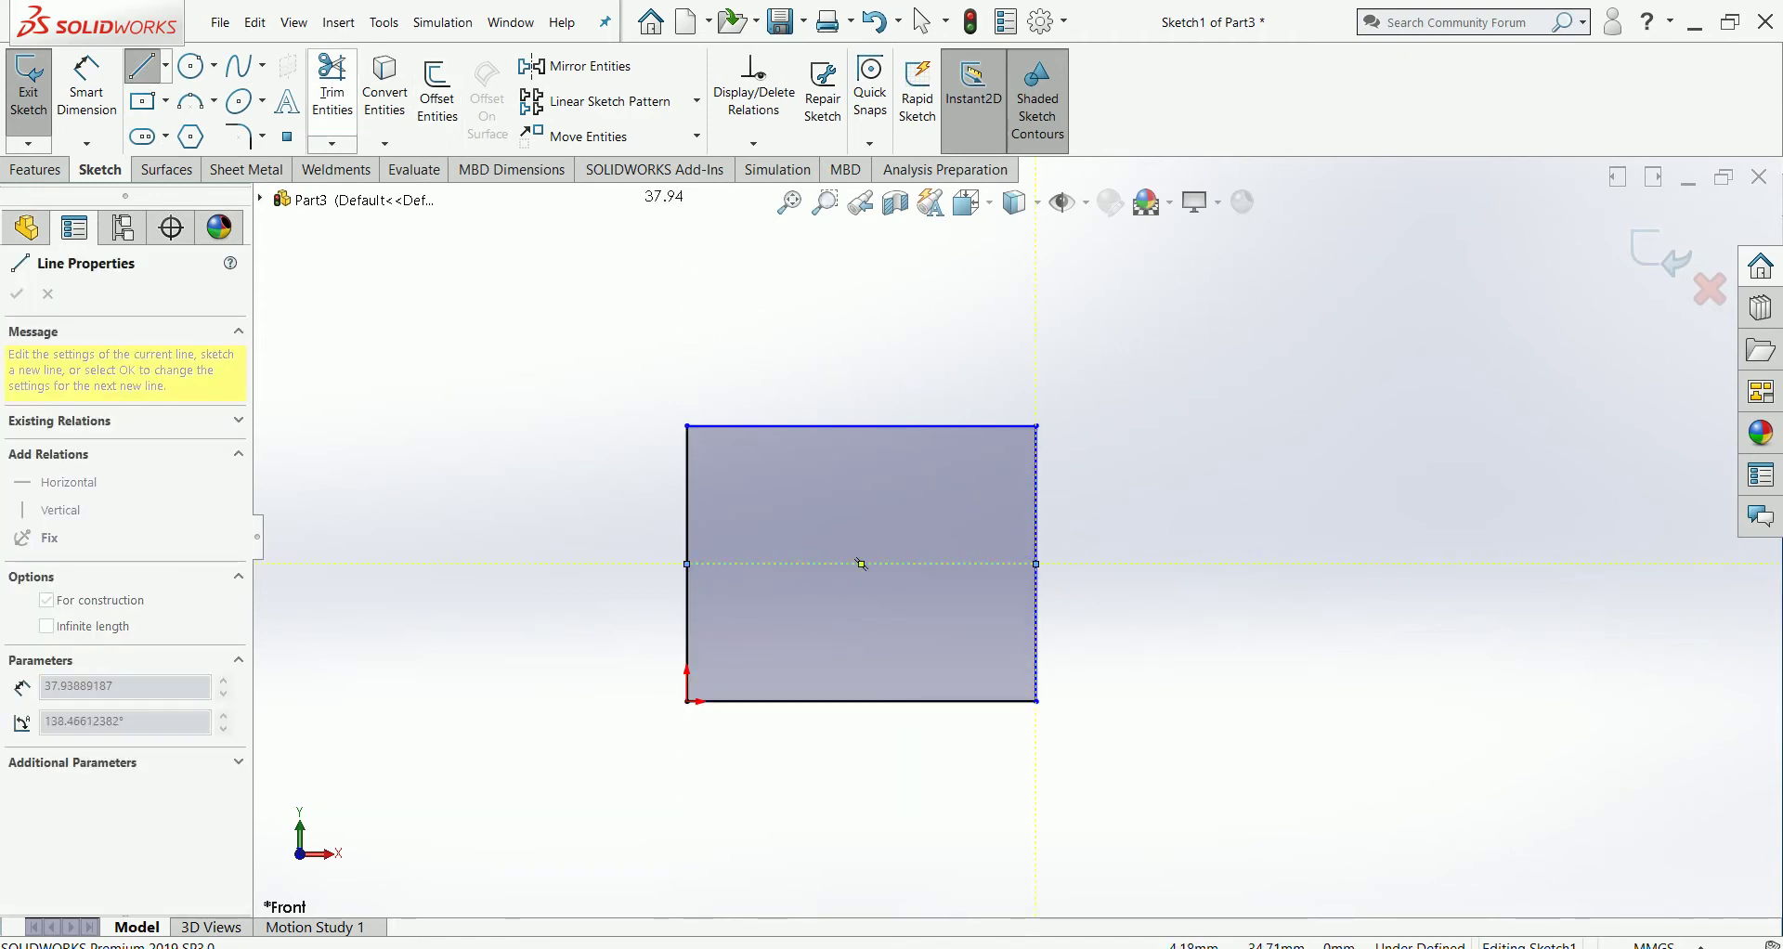
click(166, 65)
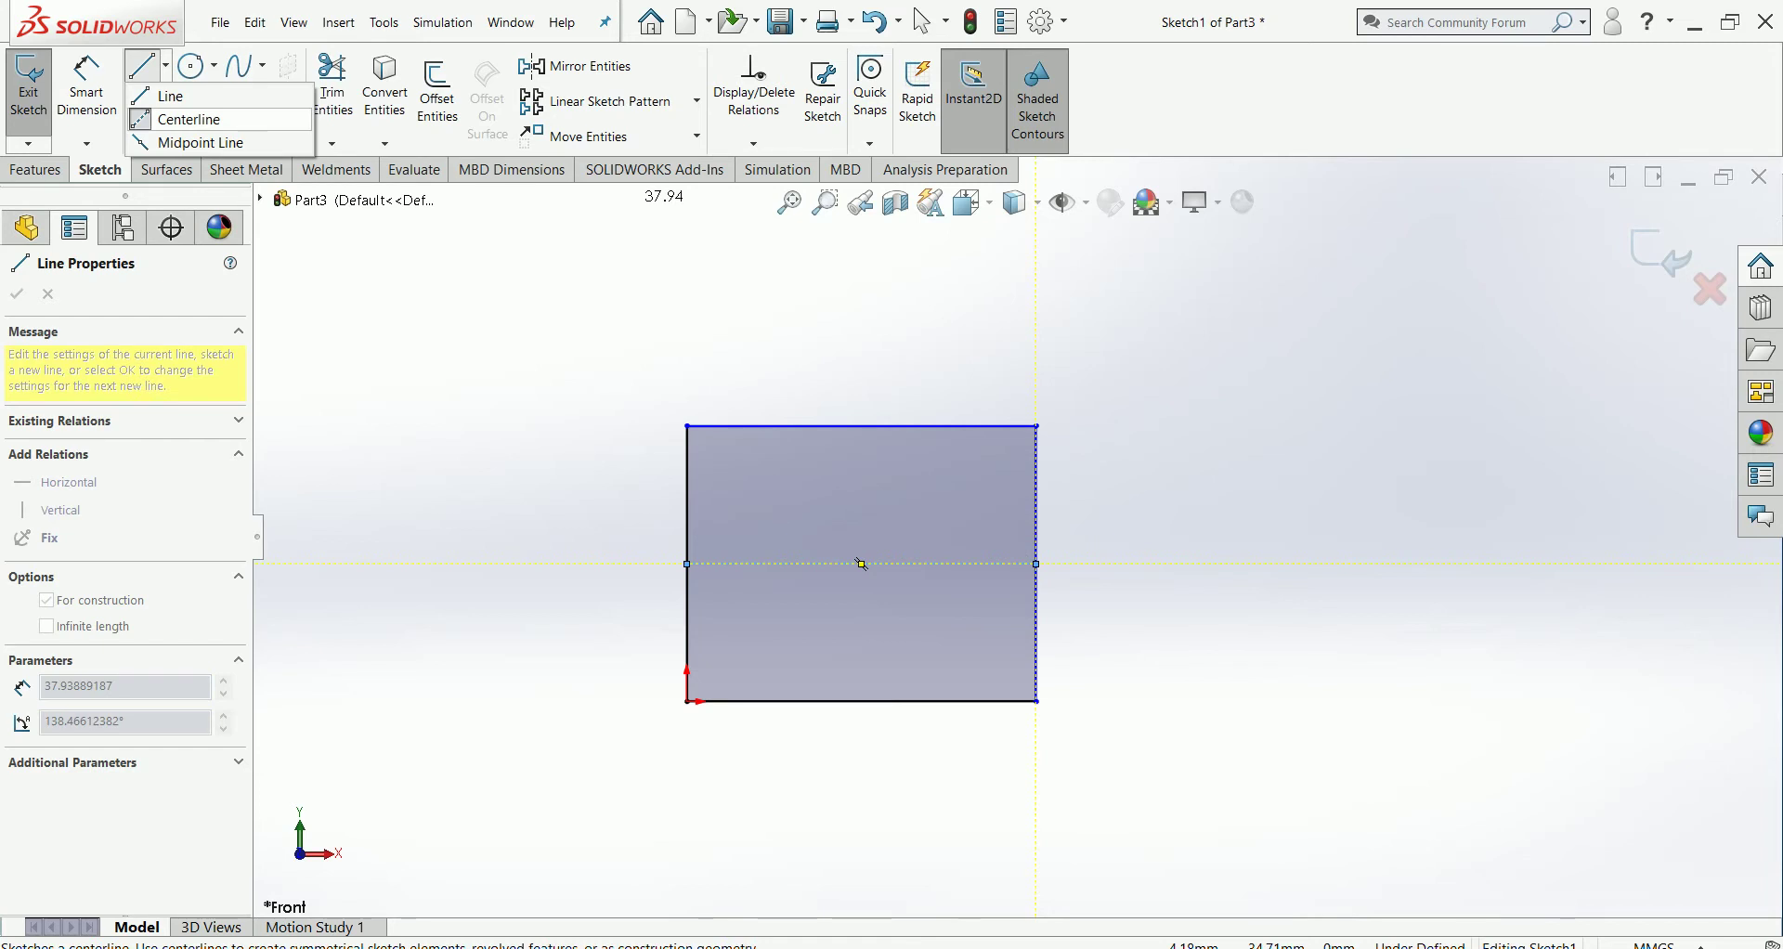
key(Escape)
Step: Draw a vertical centerline from the top-edge midpoint to the bottom-edge midpoint
click(165, 65)
click(176, 119)
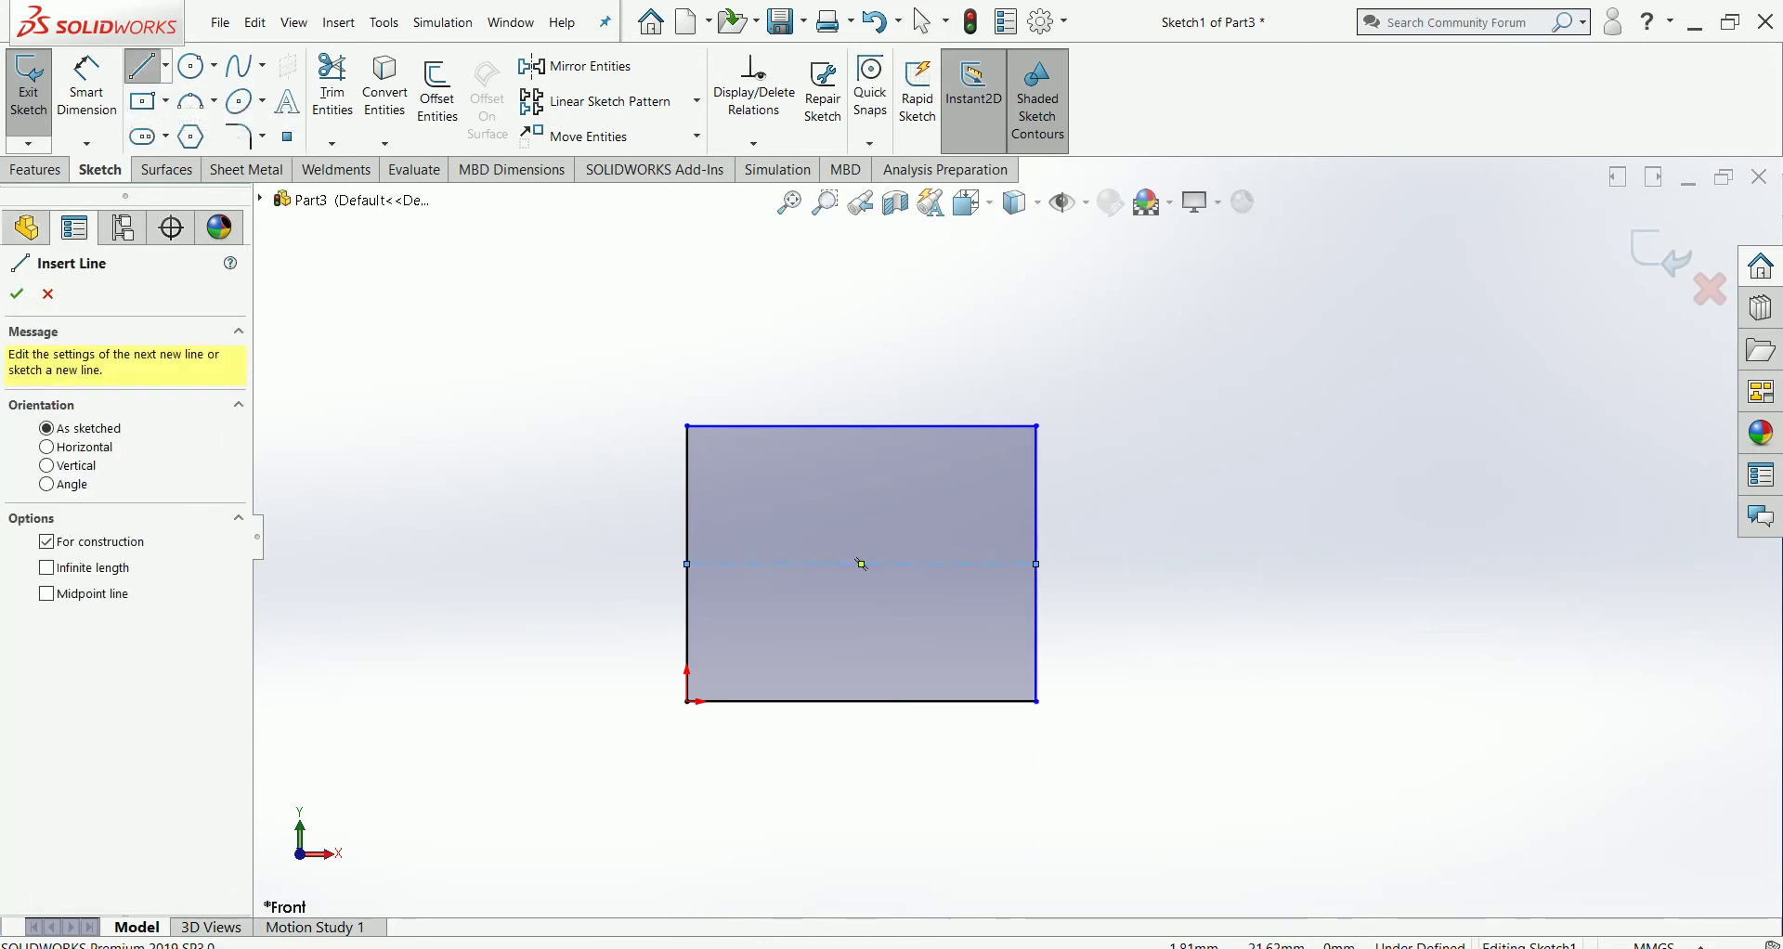
click(862, 426)
click(861, 701)
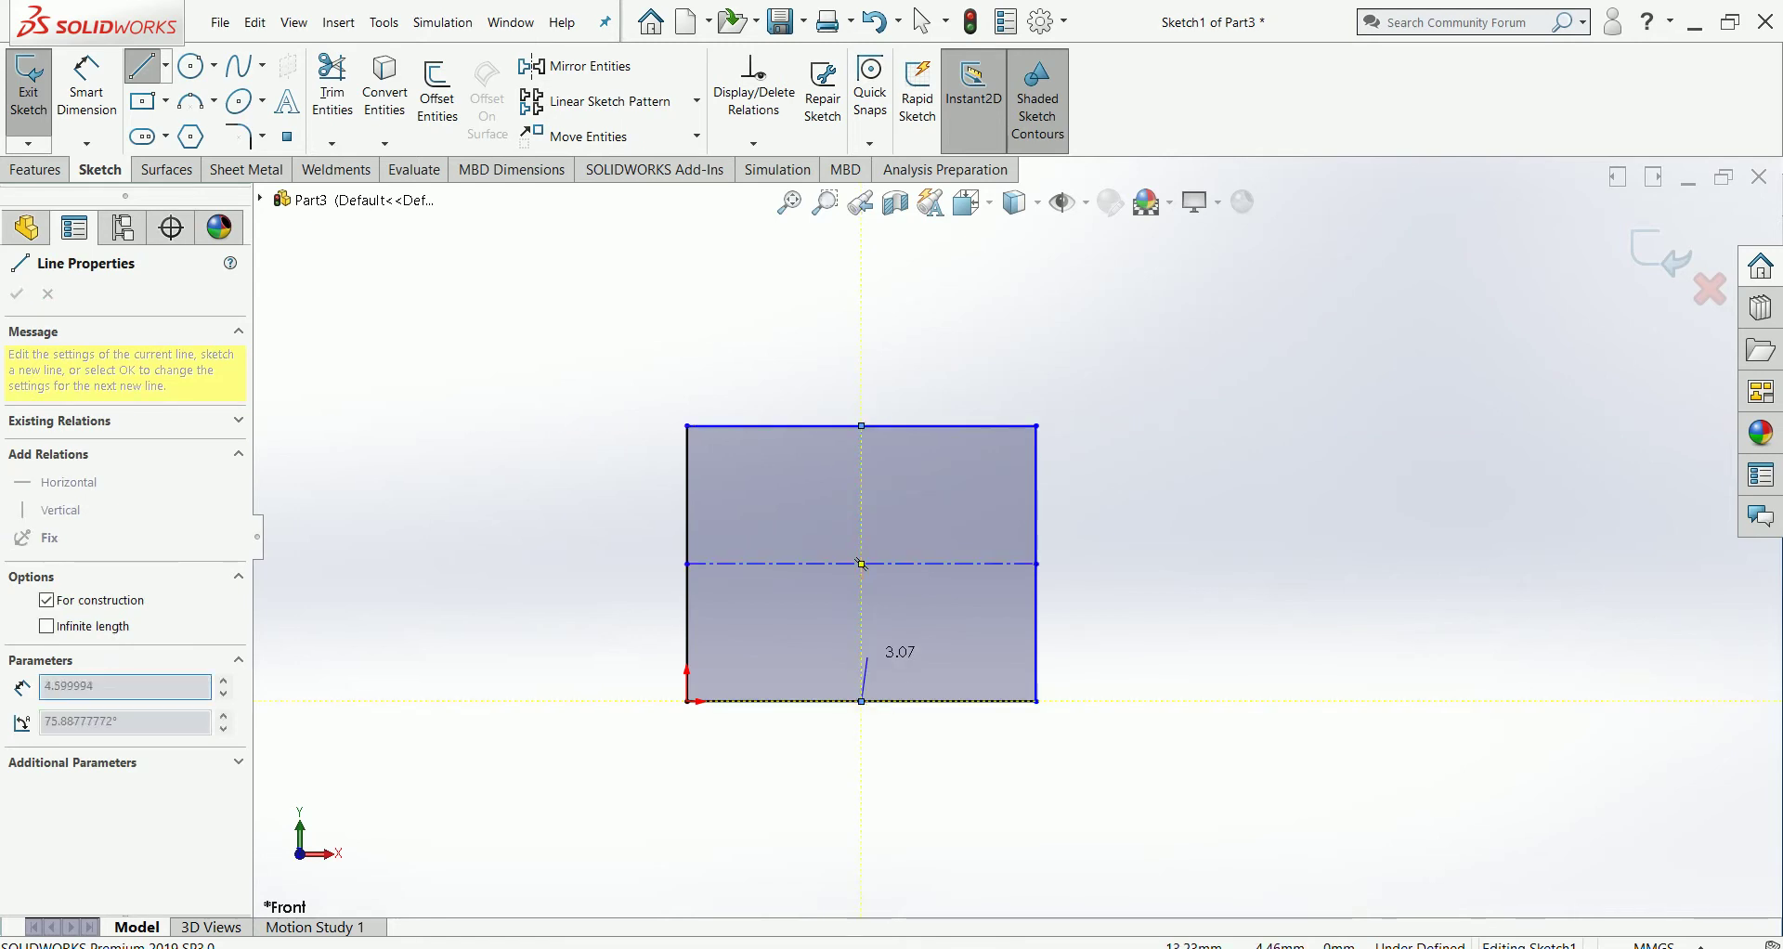
click(166, 65)
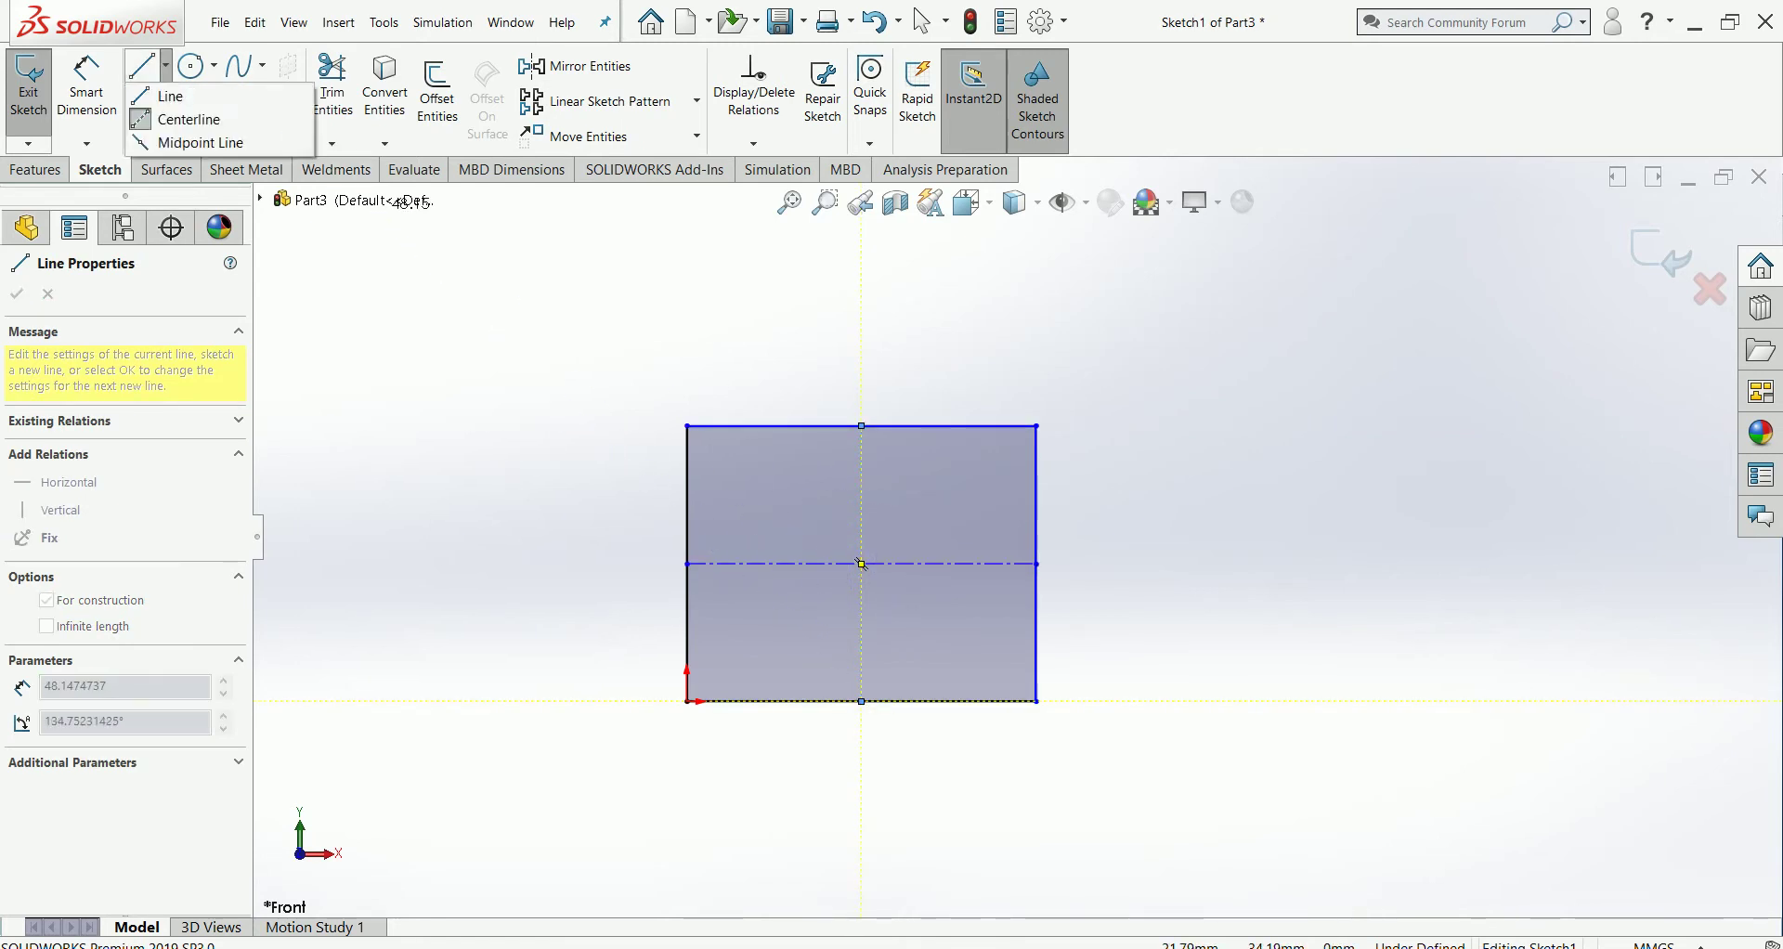
key(Escape)
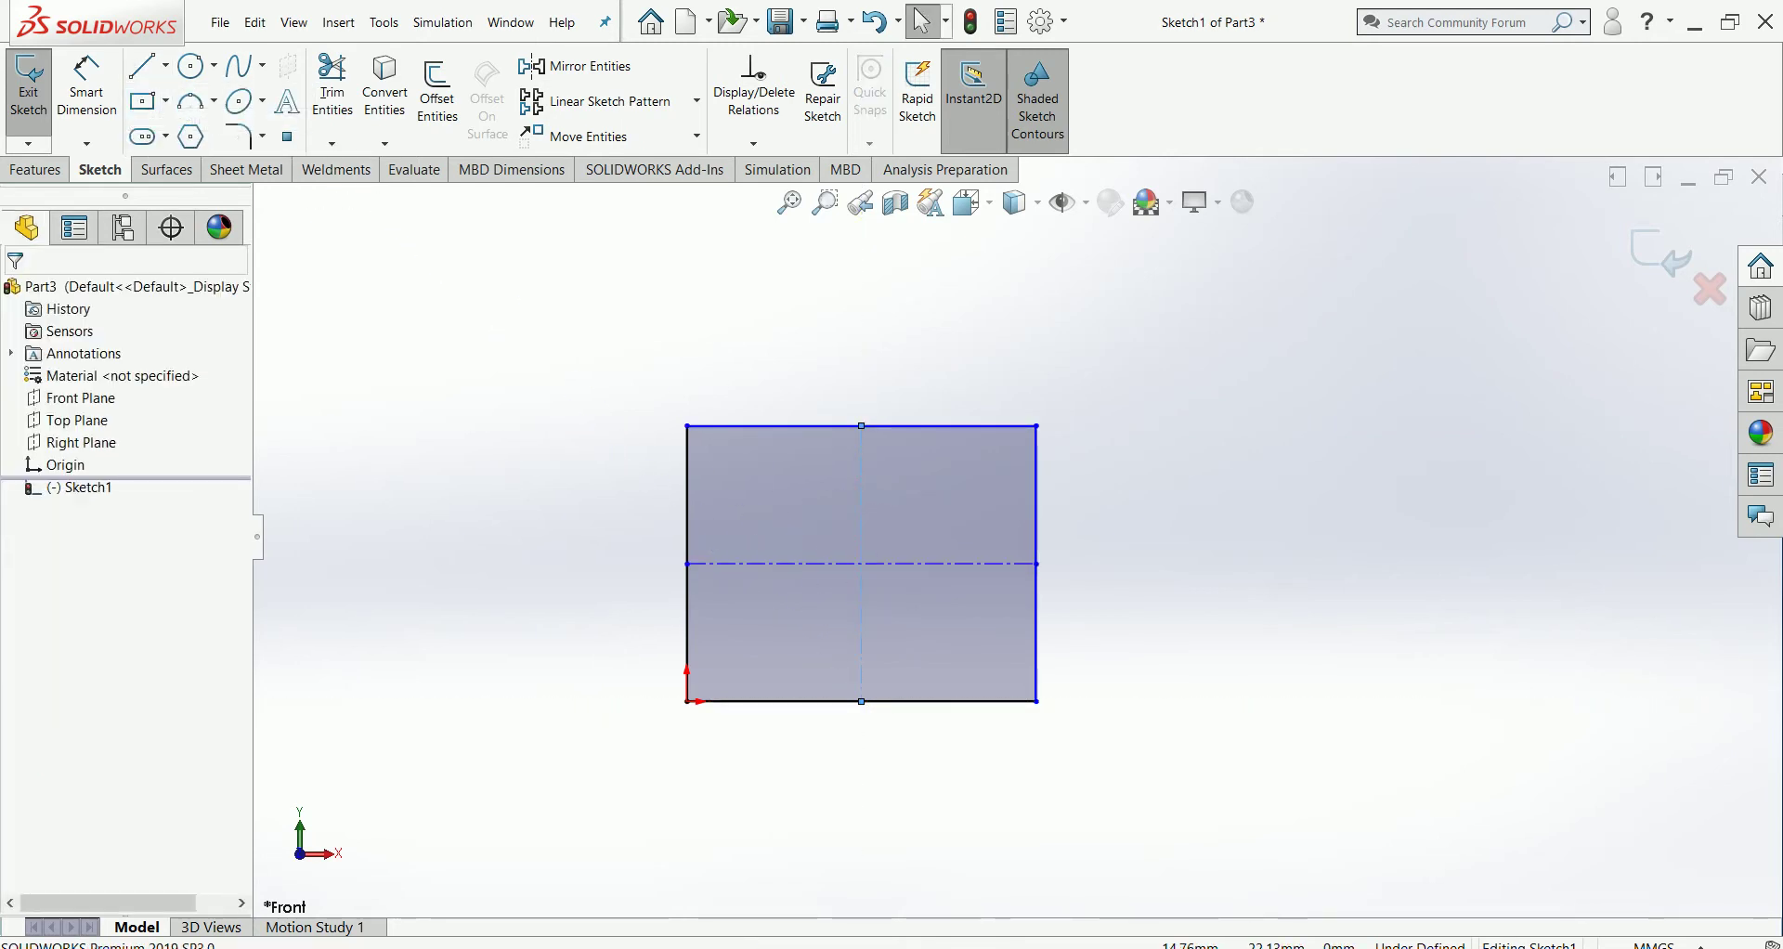
scroll(988, 597, down, 3)
scroll(988, 597, up, 1)
scroll(988, 597, down, 1)
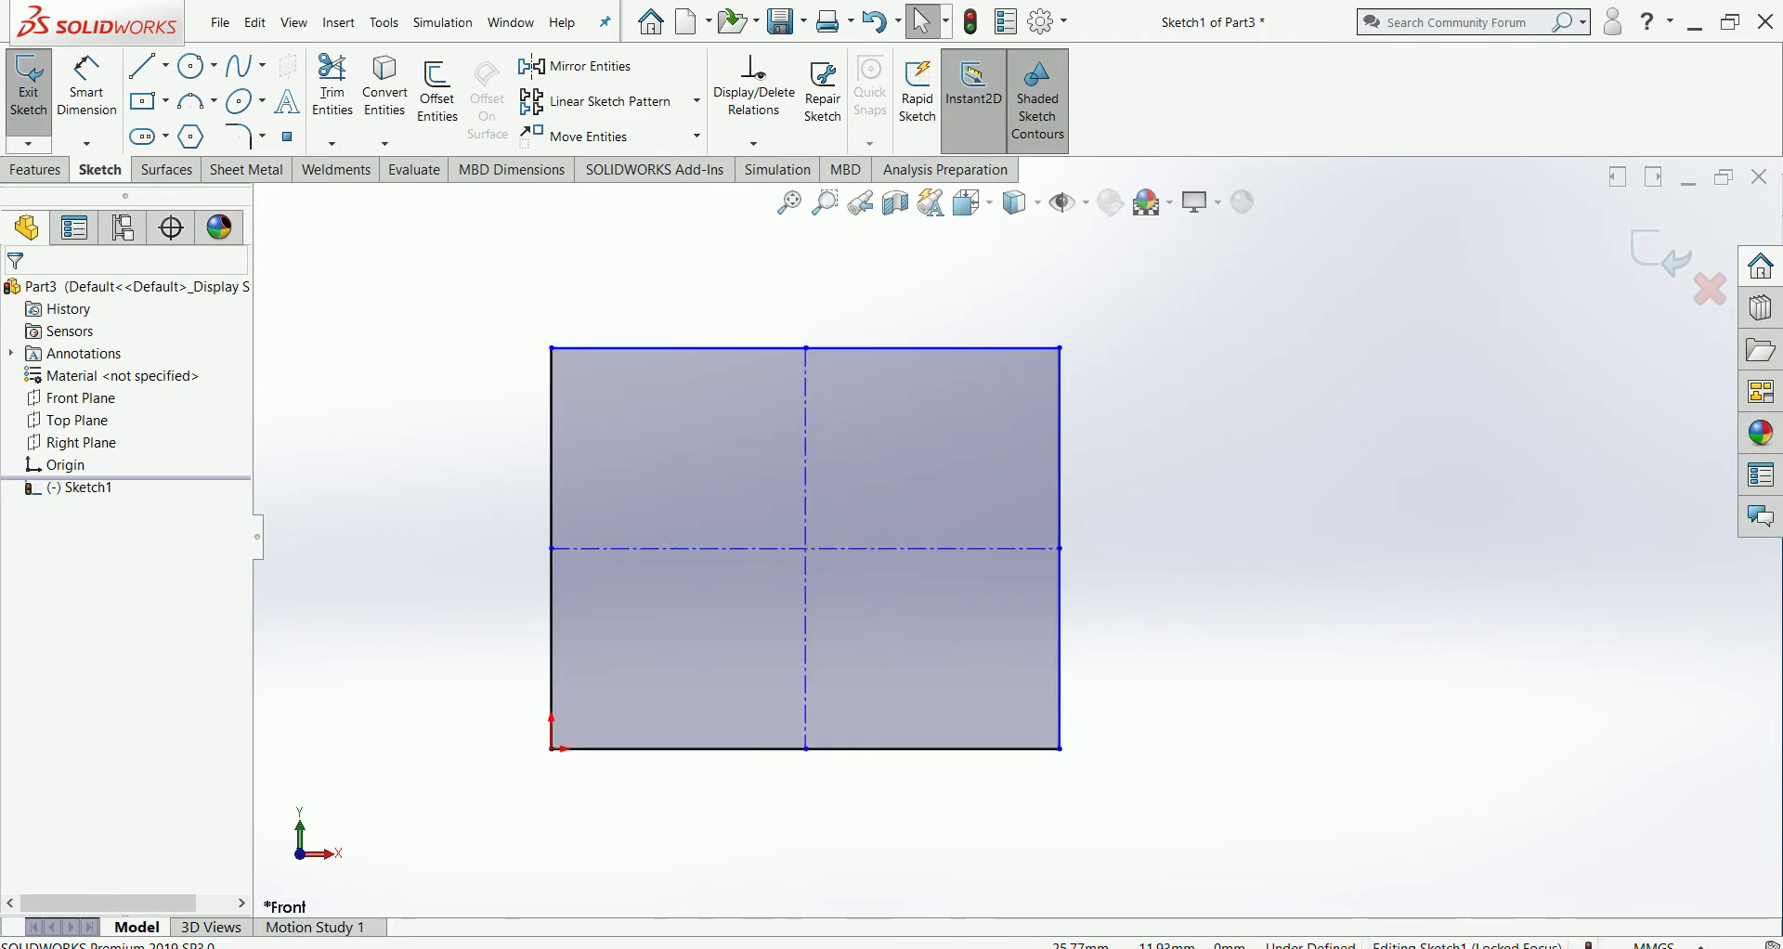
scroll(1219, 496, down, 1)
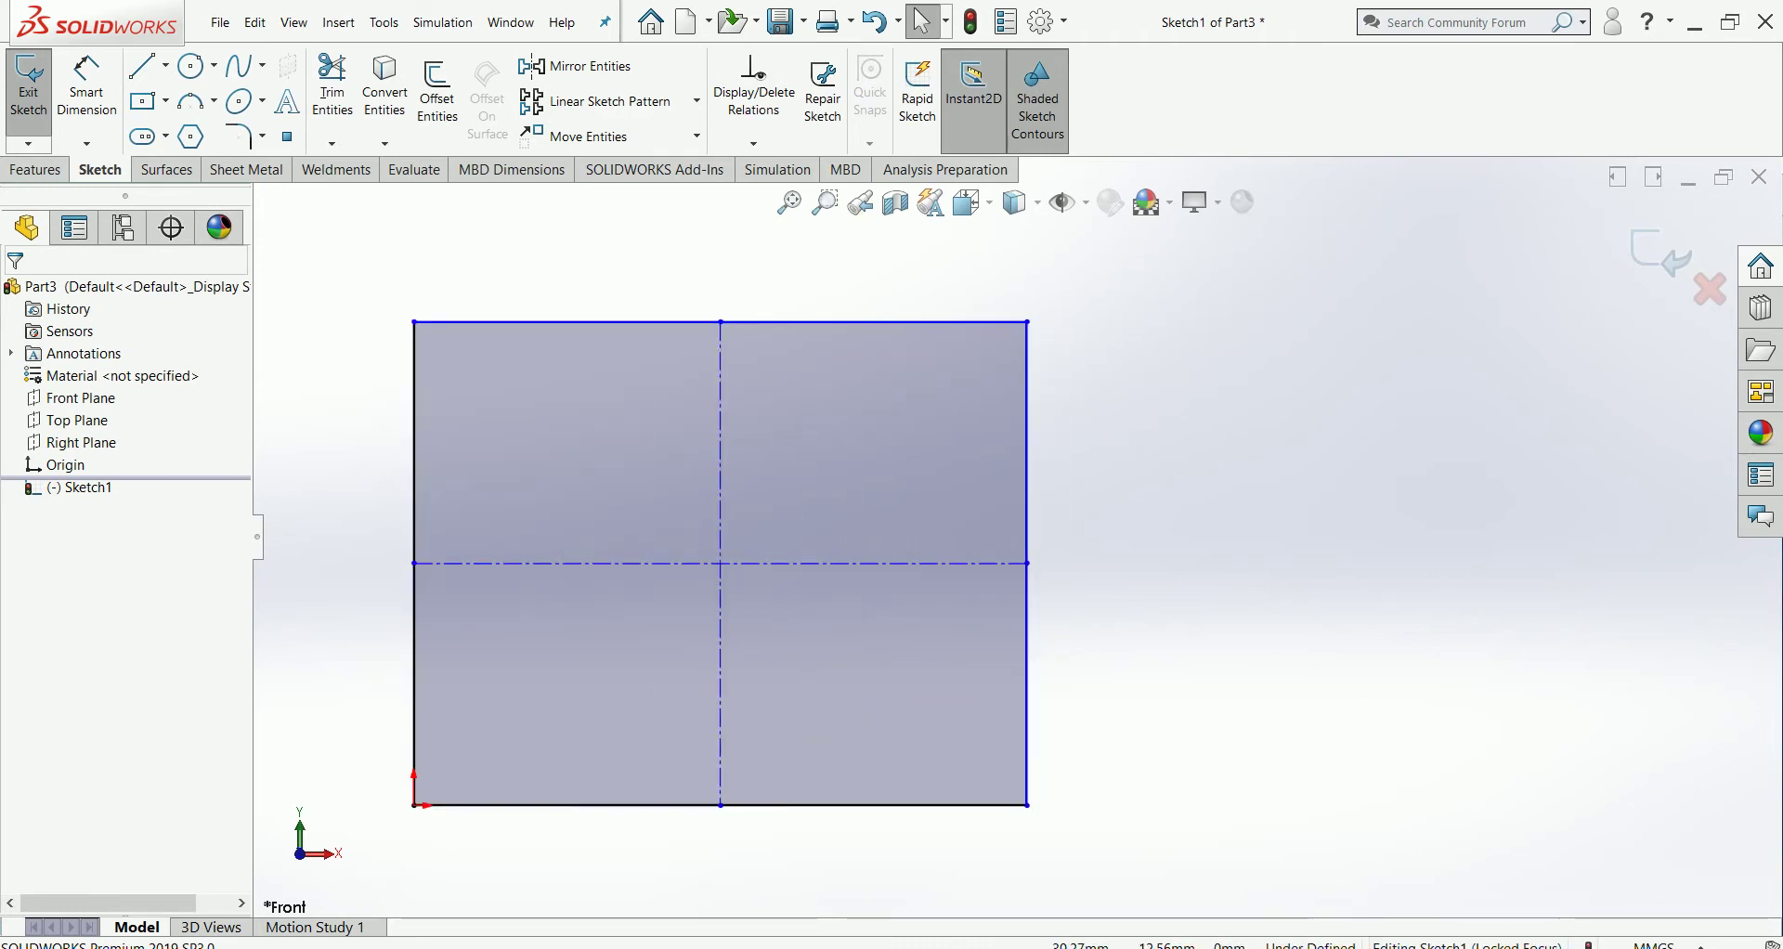
scroll(1018, 557, up, 1)
scroll(1097, 452, down, 1)
scroll(1017, 557, up, 1)
scroll(595, 557, down, 1)
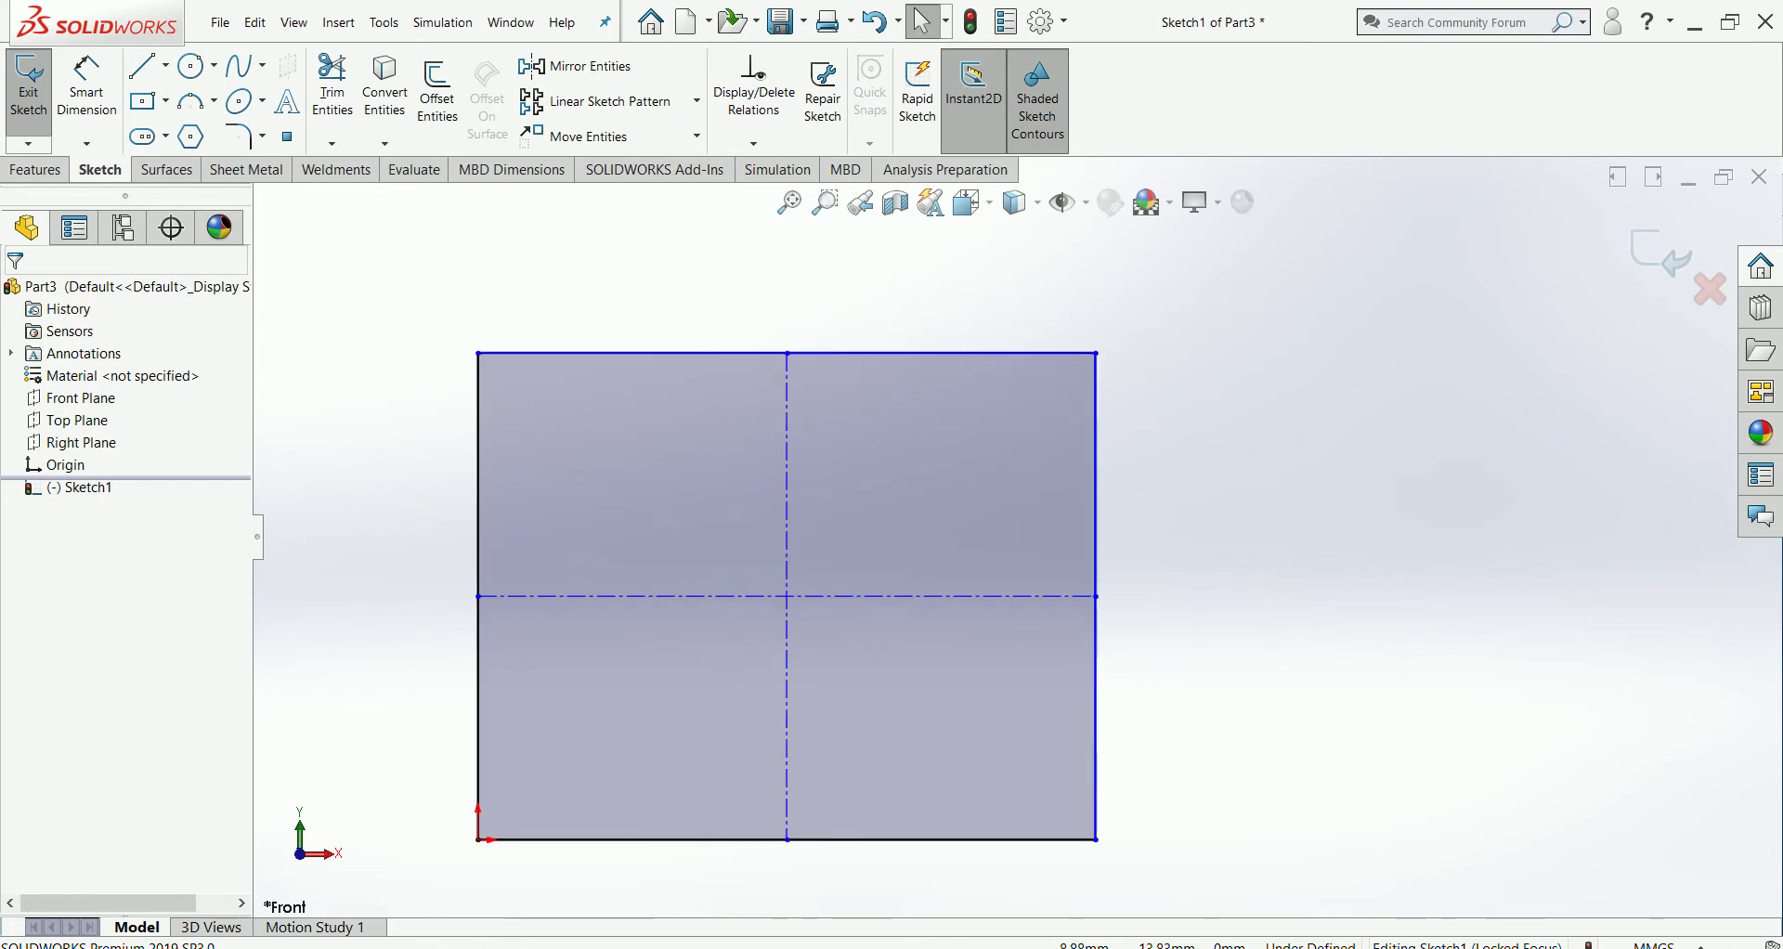
scroll(1007, 557, up, 1)
scroll(835, 533, down, 1)
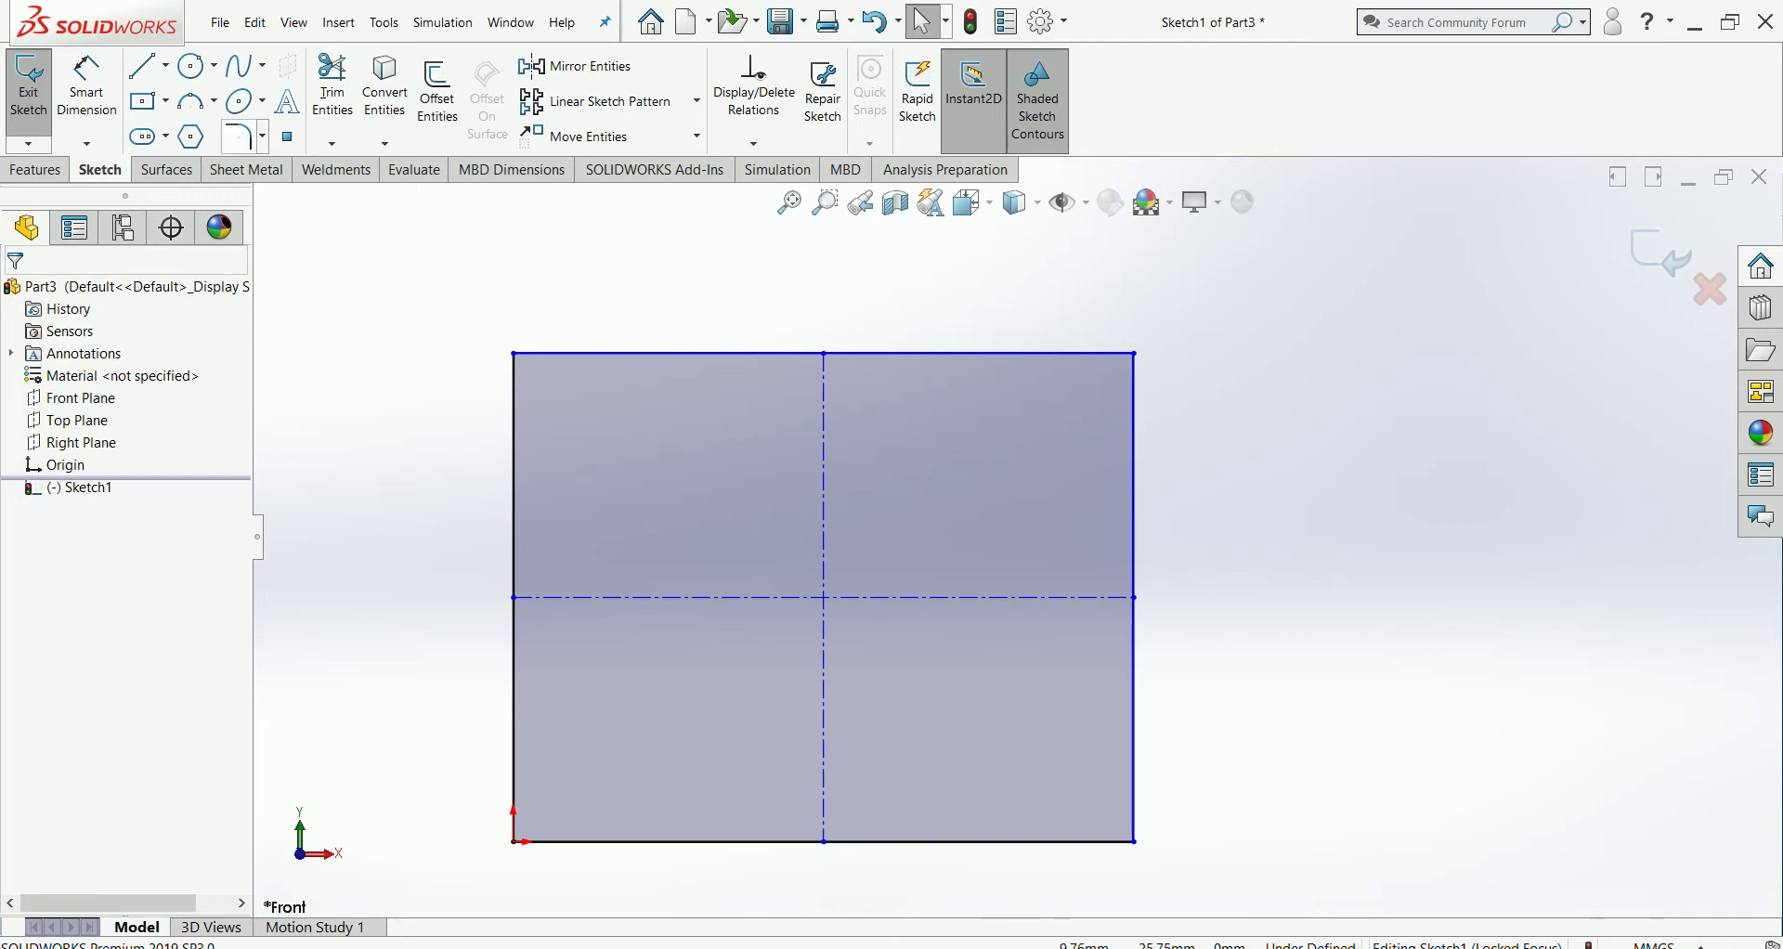
click(165, 65)
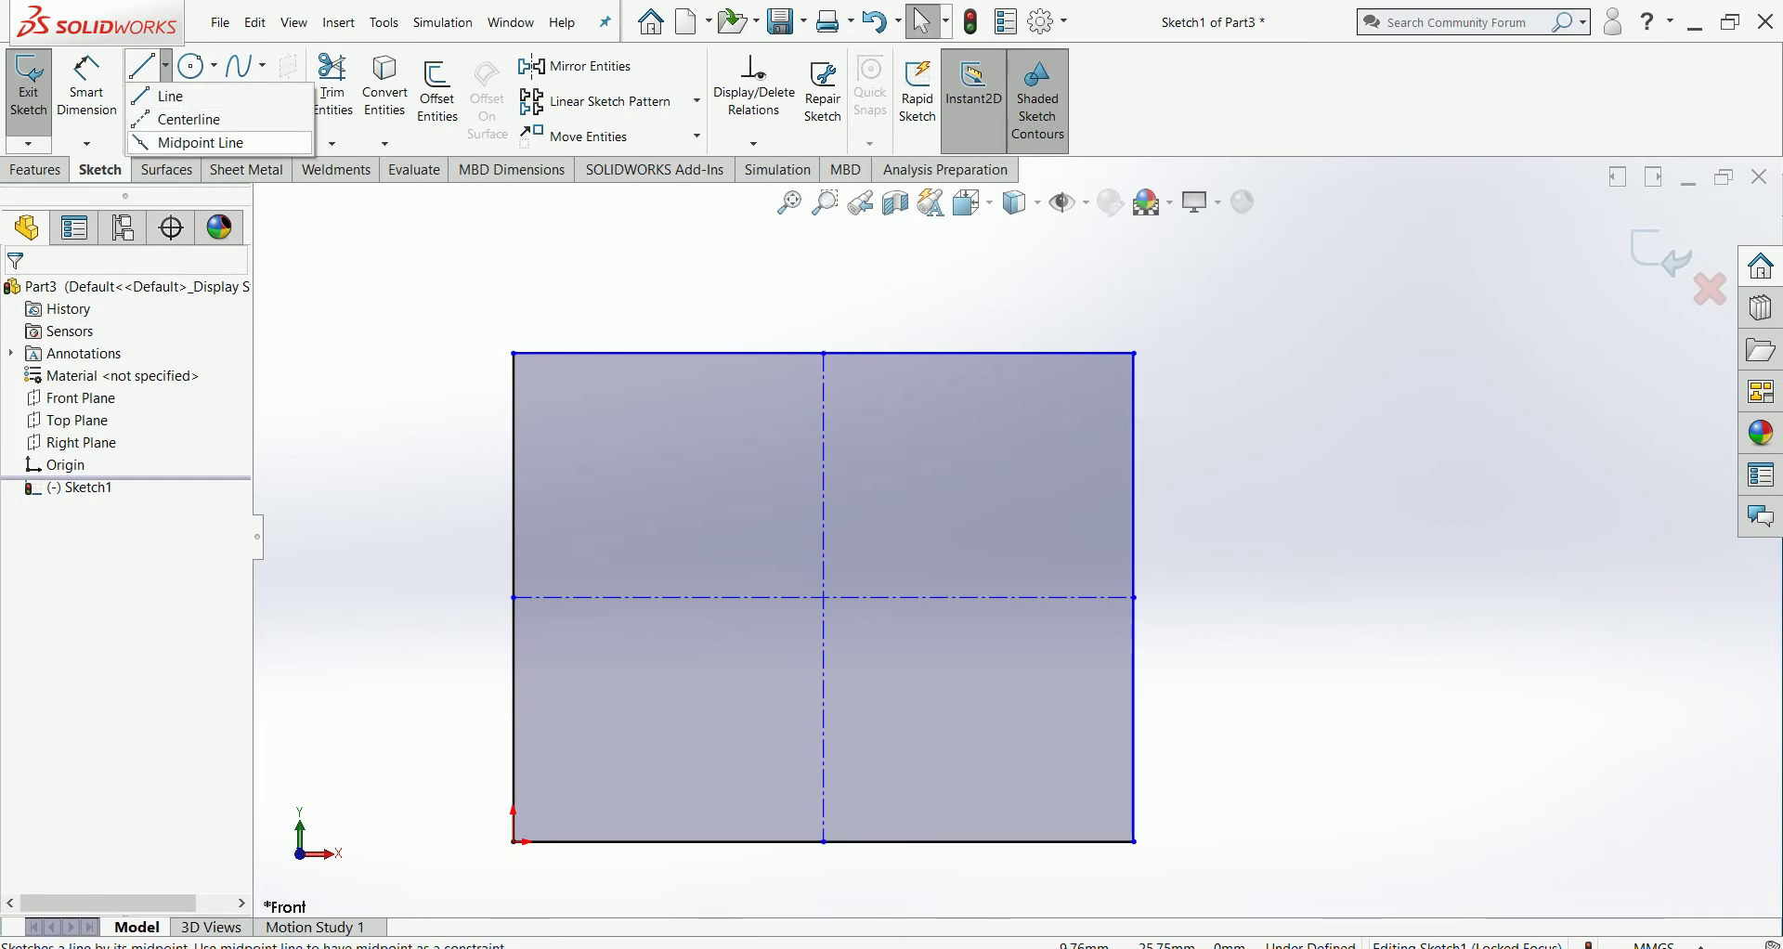
click(199, 142)
scroll(1175, 585, up, 3)
scroll(1207, 604, up, 2)
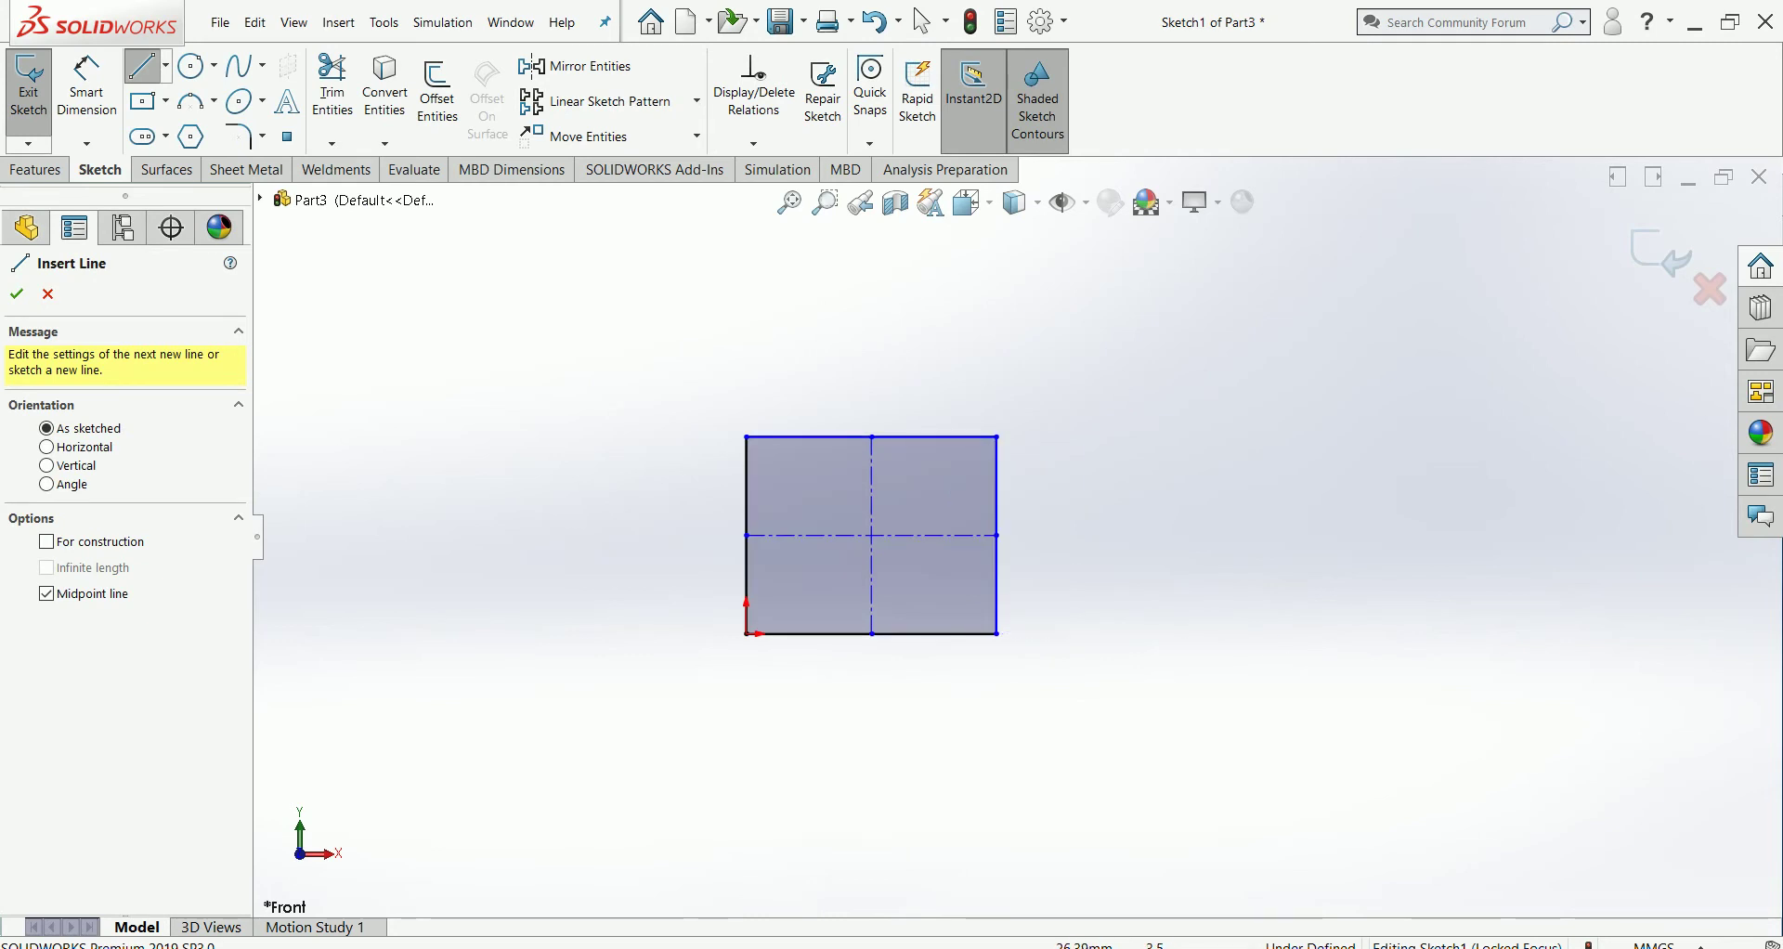
scroll(1098, 650, down, 1)
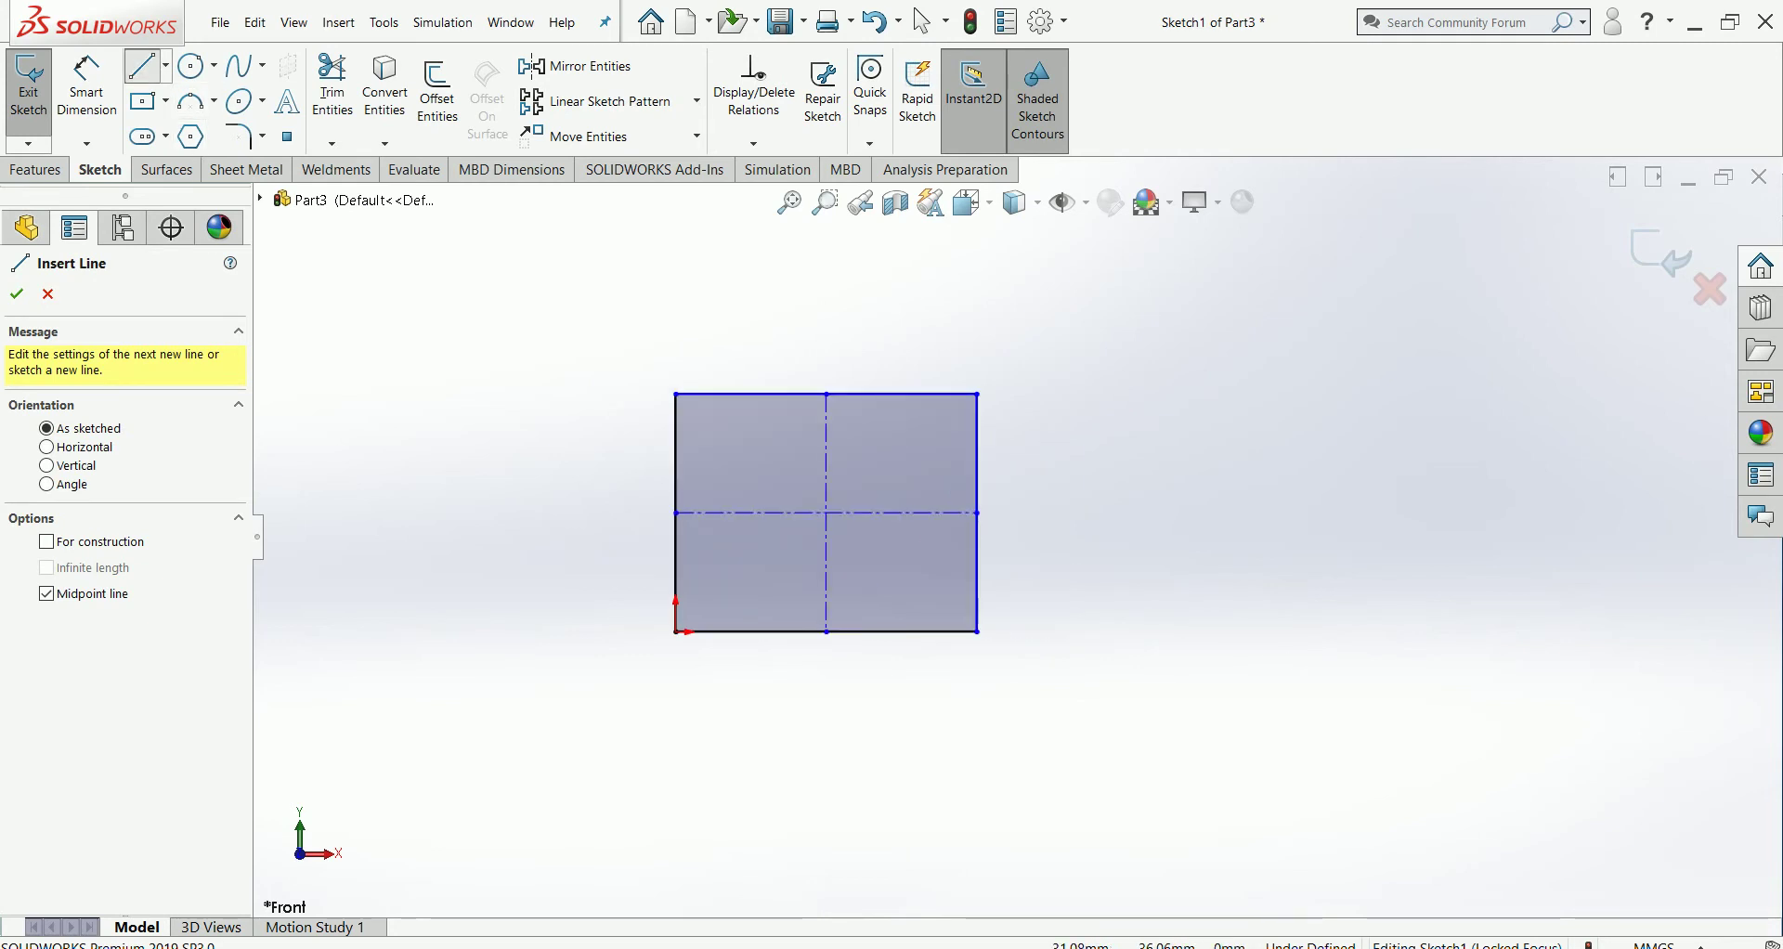
click(676, 306)
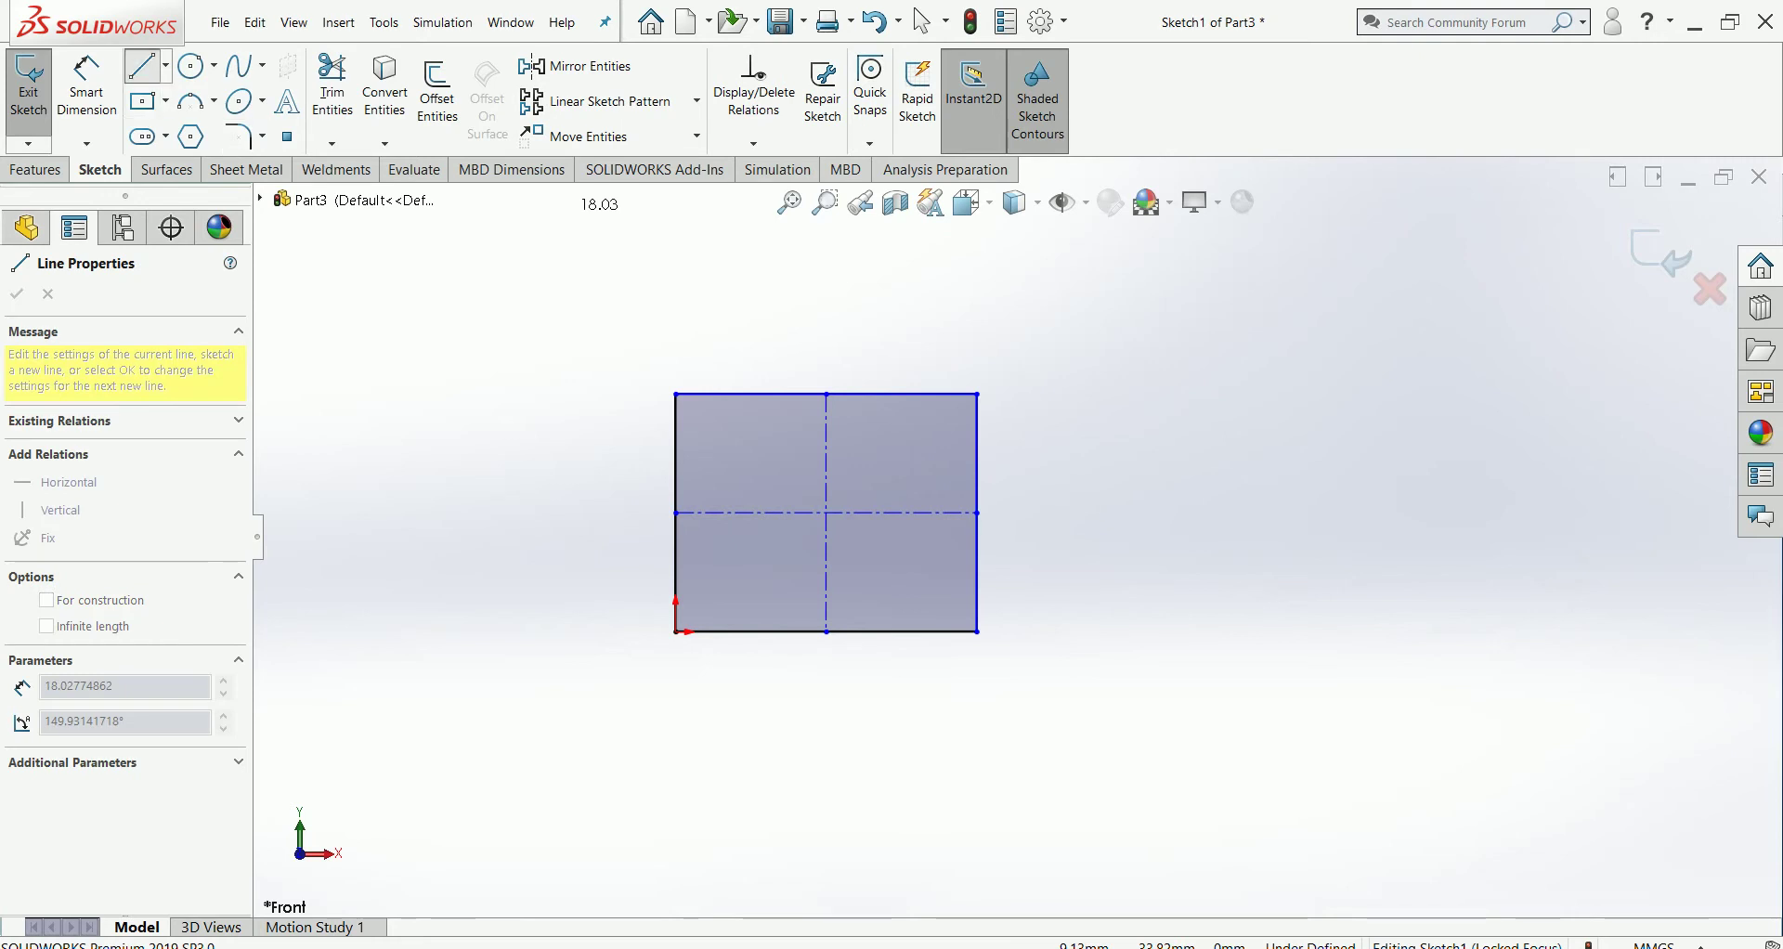
key(Escape)
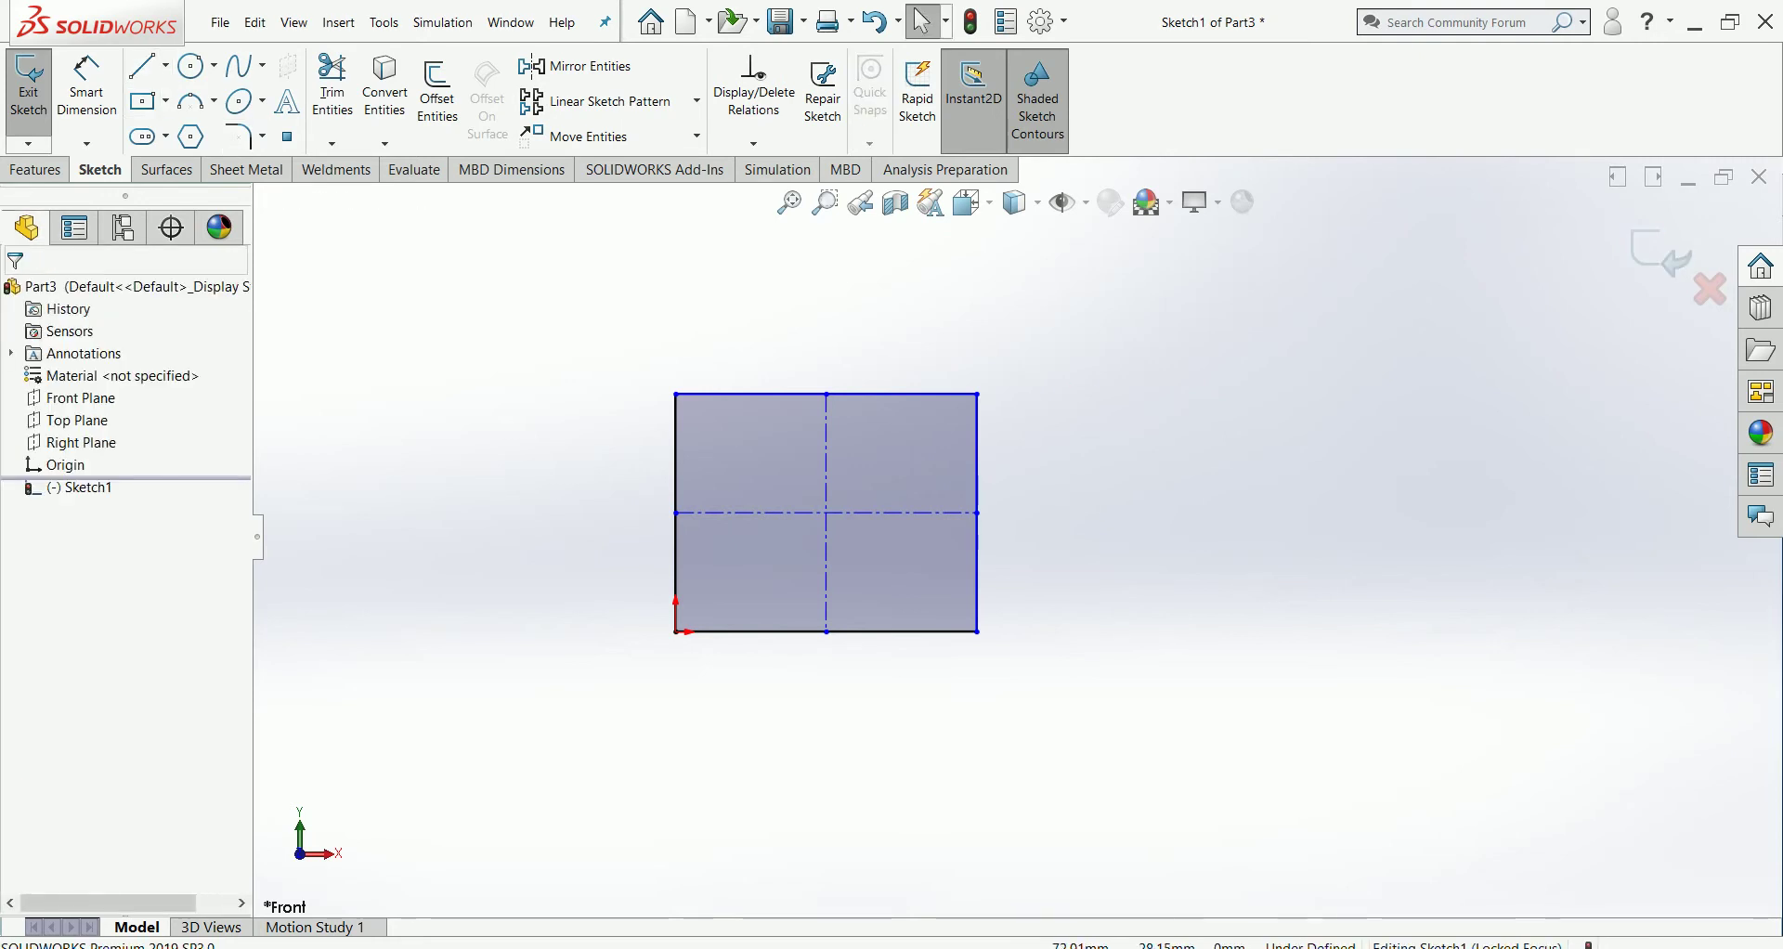
Step: Exit Sketch1 and view the part from the Top and Left orientations
click(1662, 253)
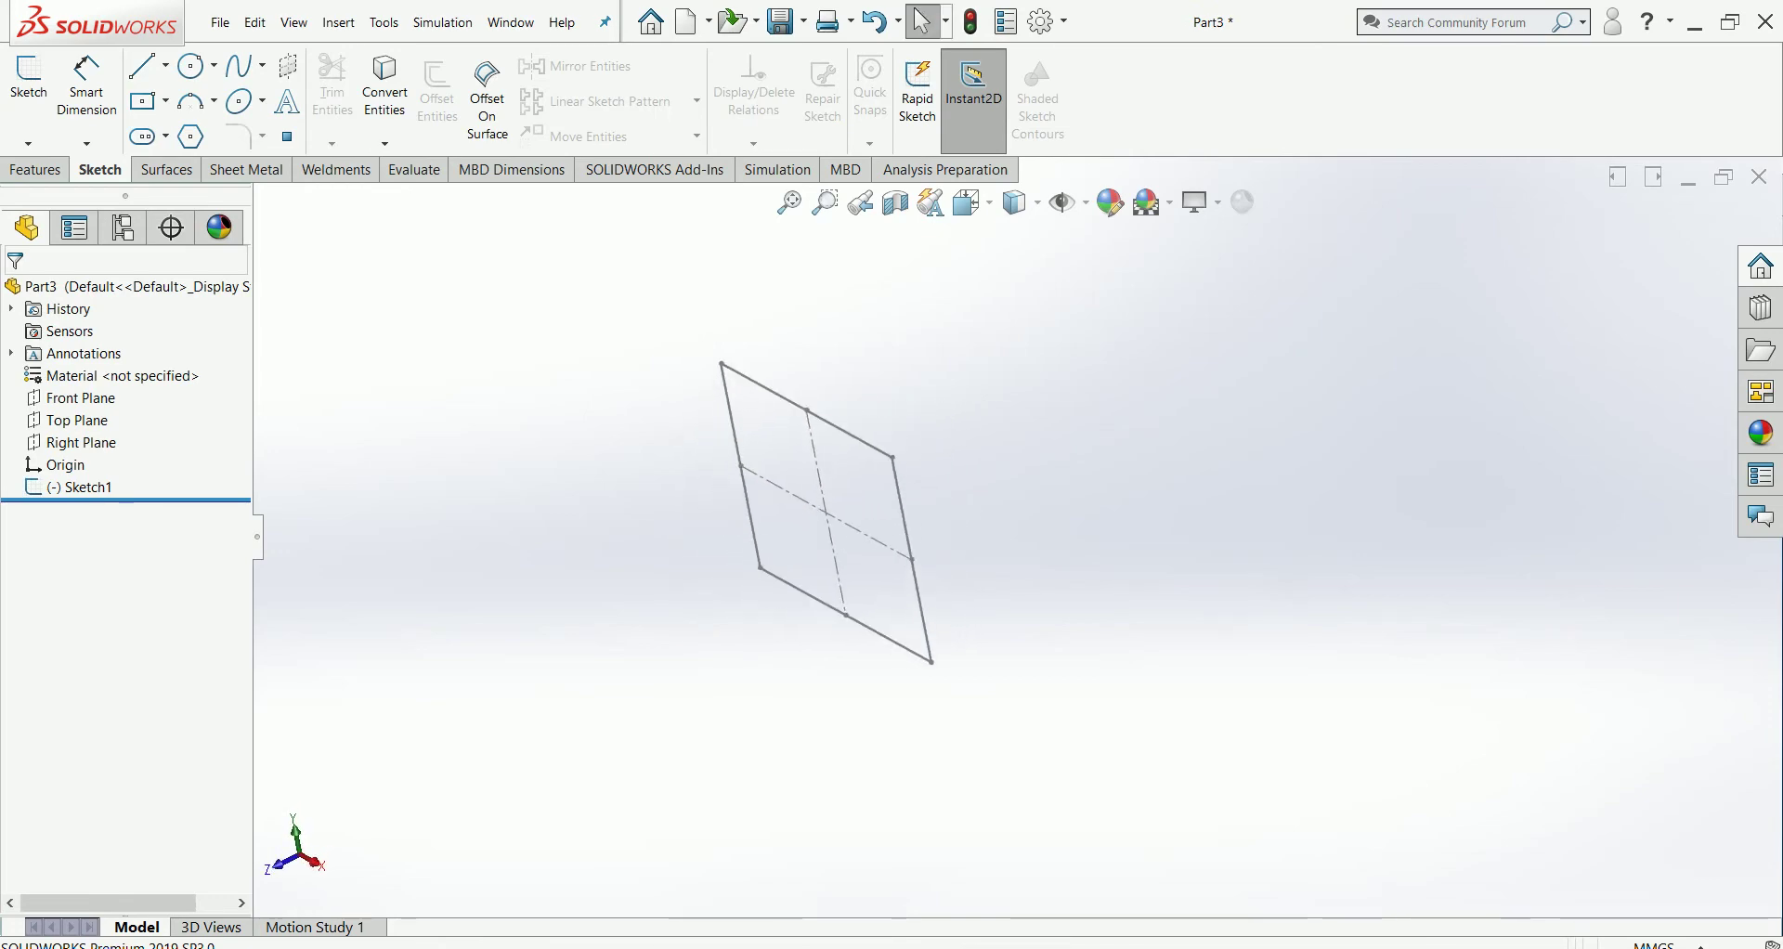
click(968, 202)
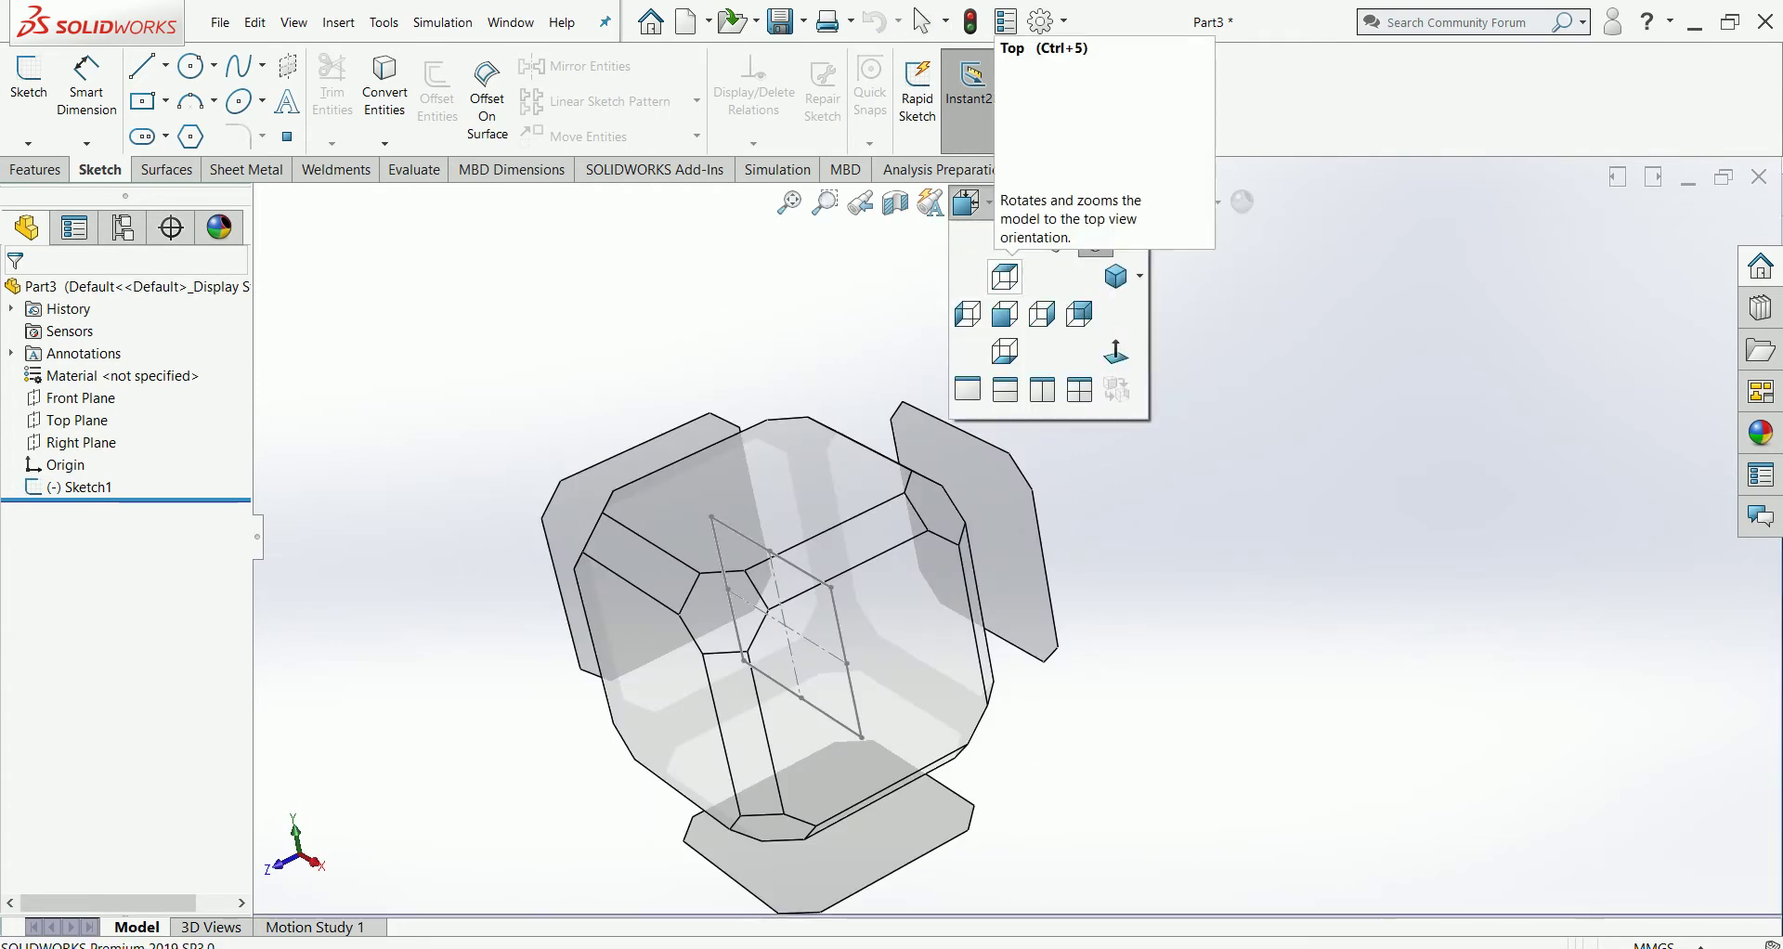
click(1005, 277)
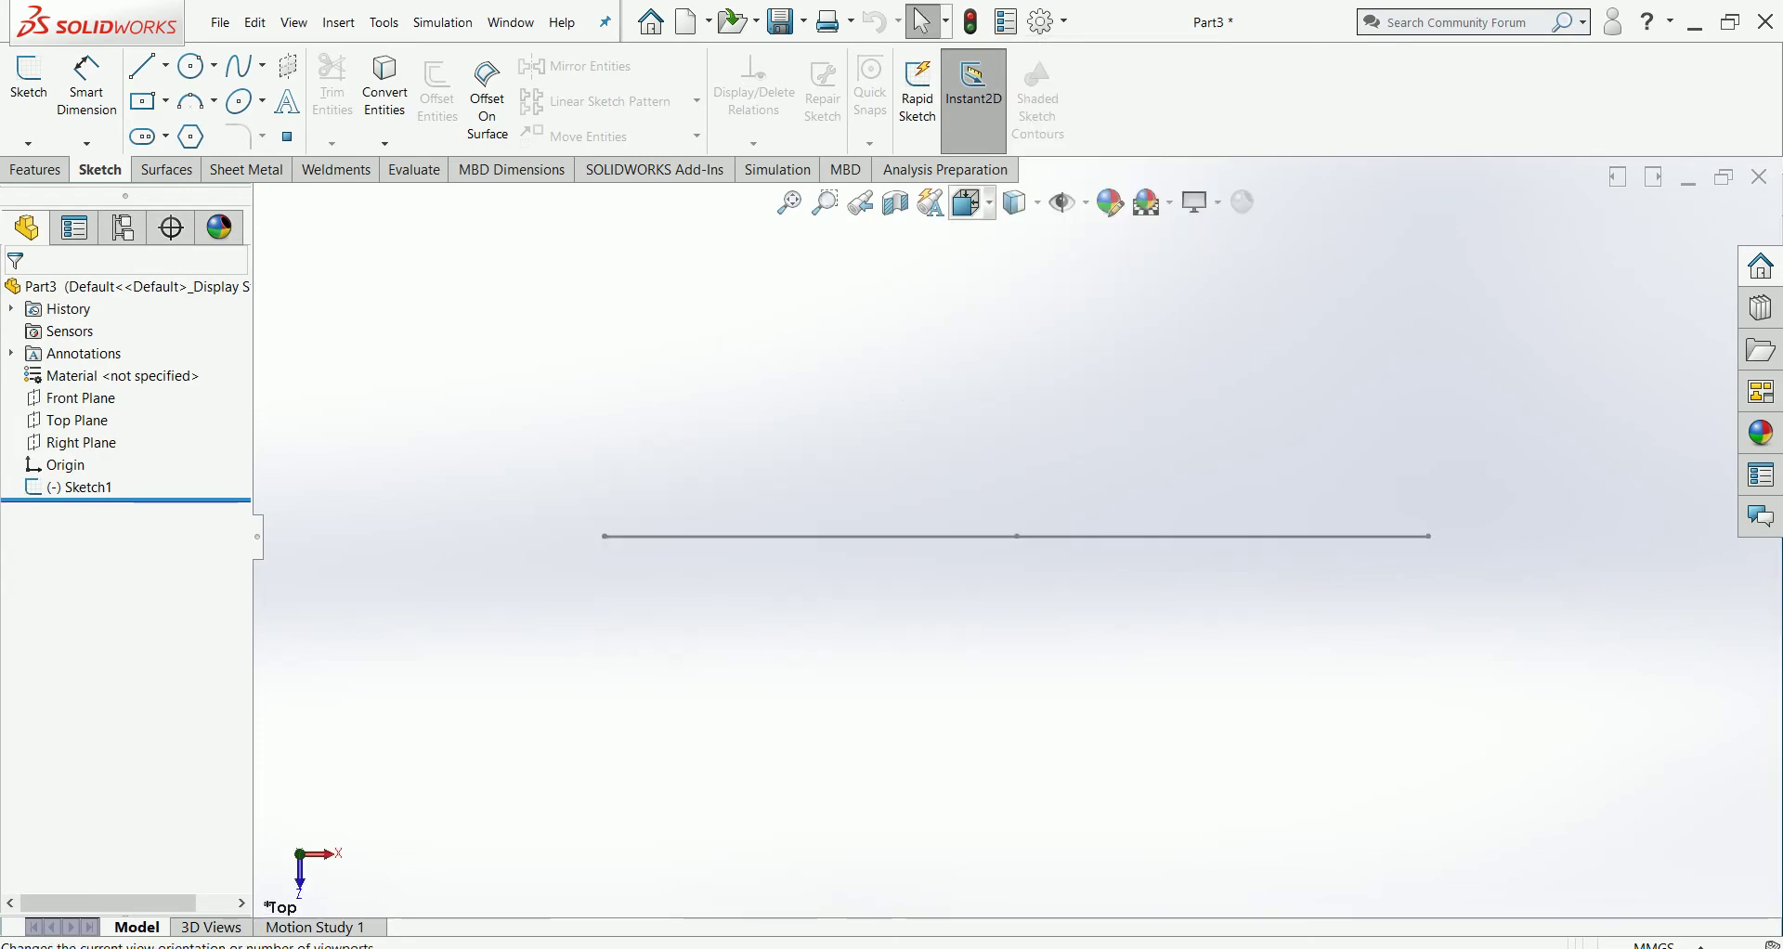
click(968, 203)
click(968, 315)
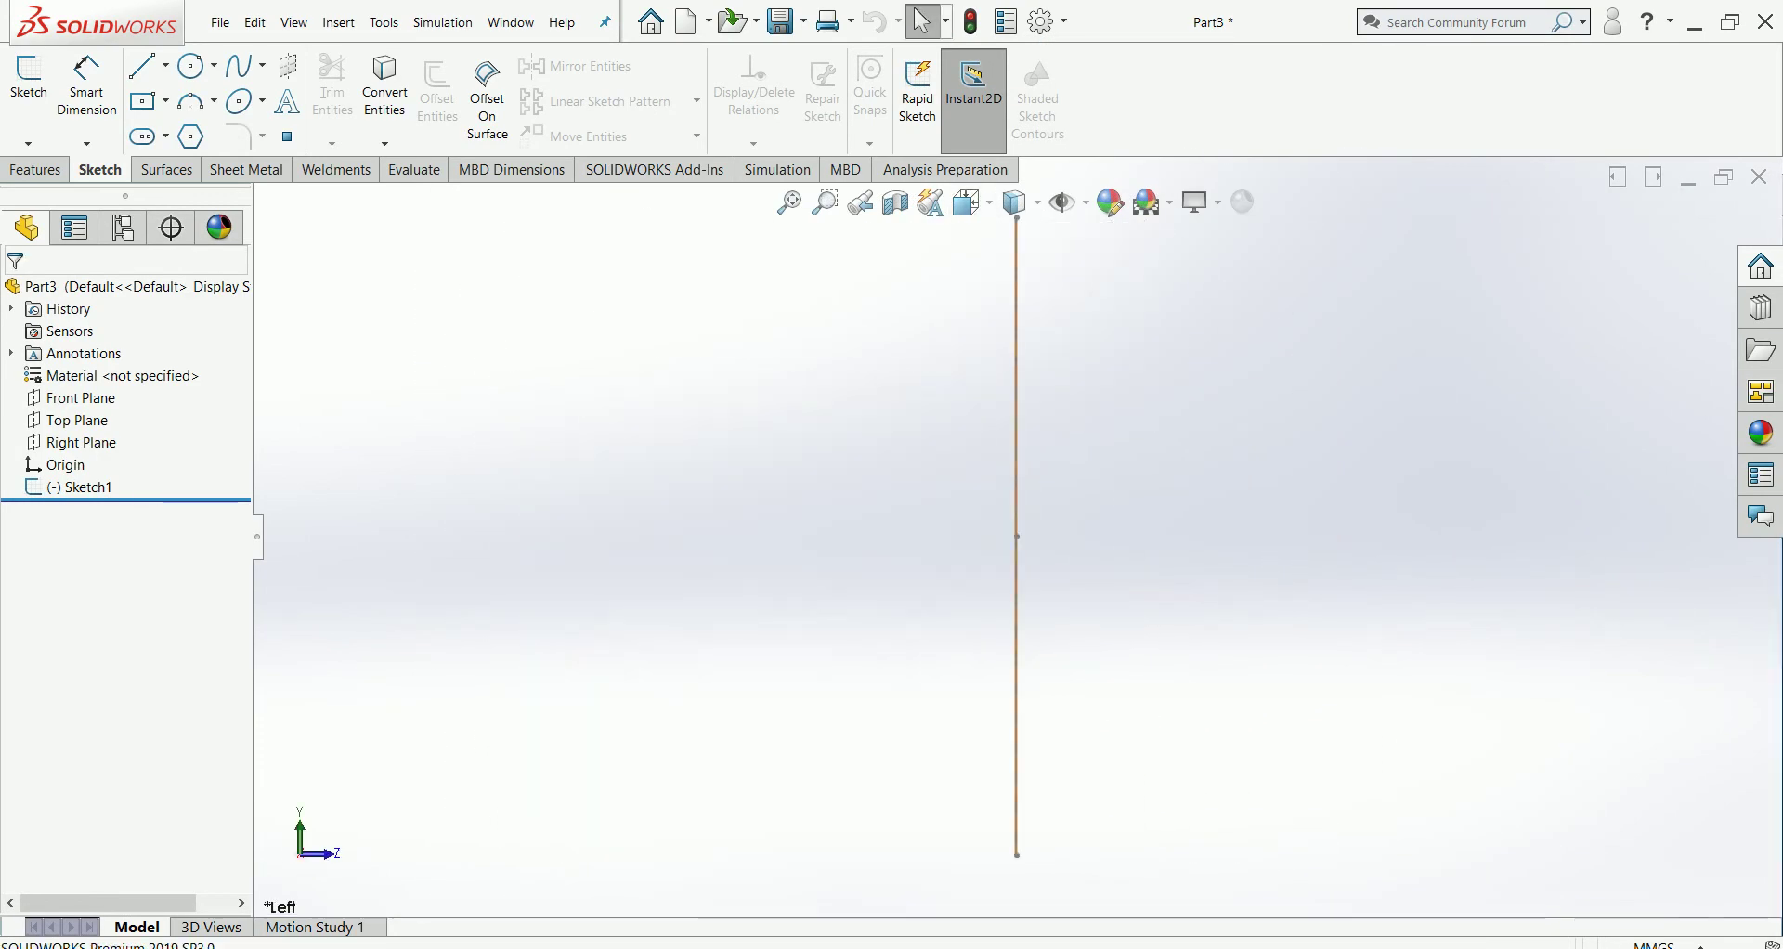
Step: Switch to Front, then Isometric view, recentre the sketch, and select the Top Plane
click(972, 203)
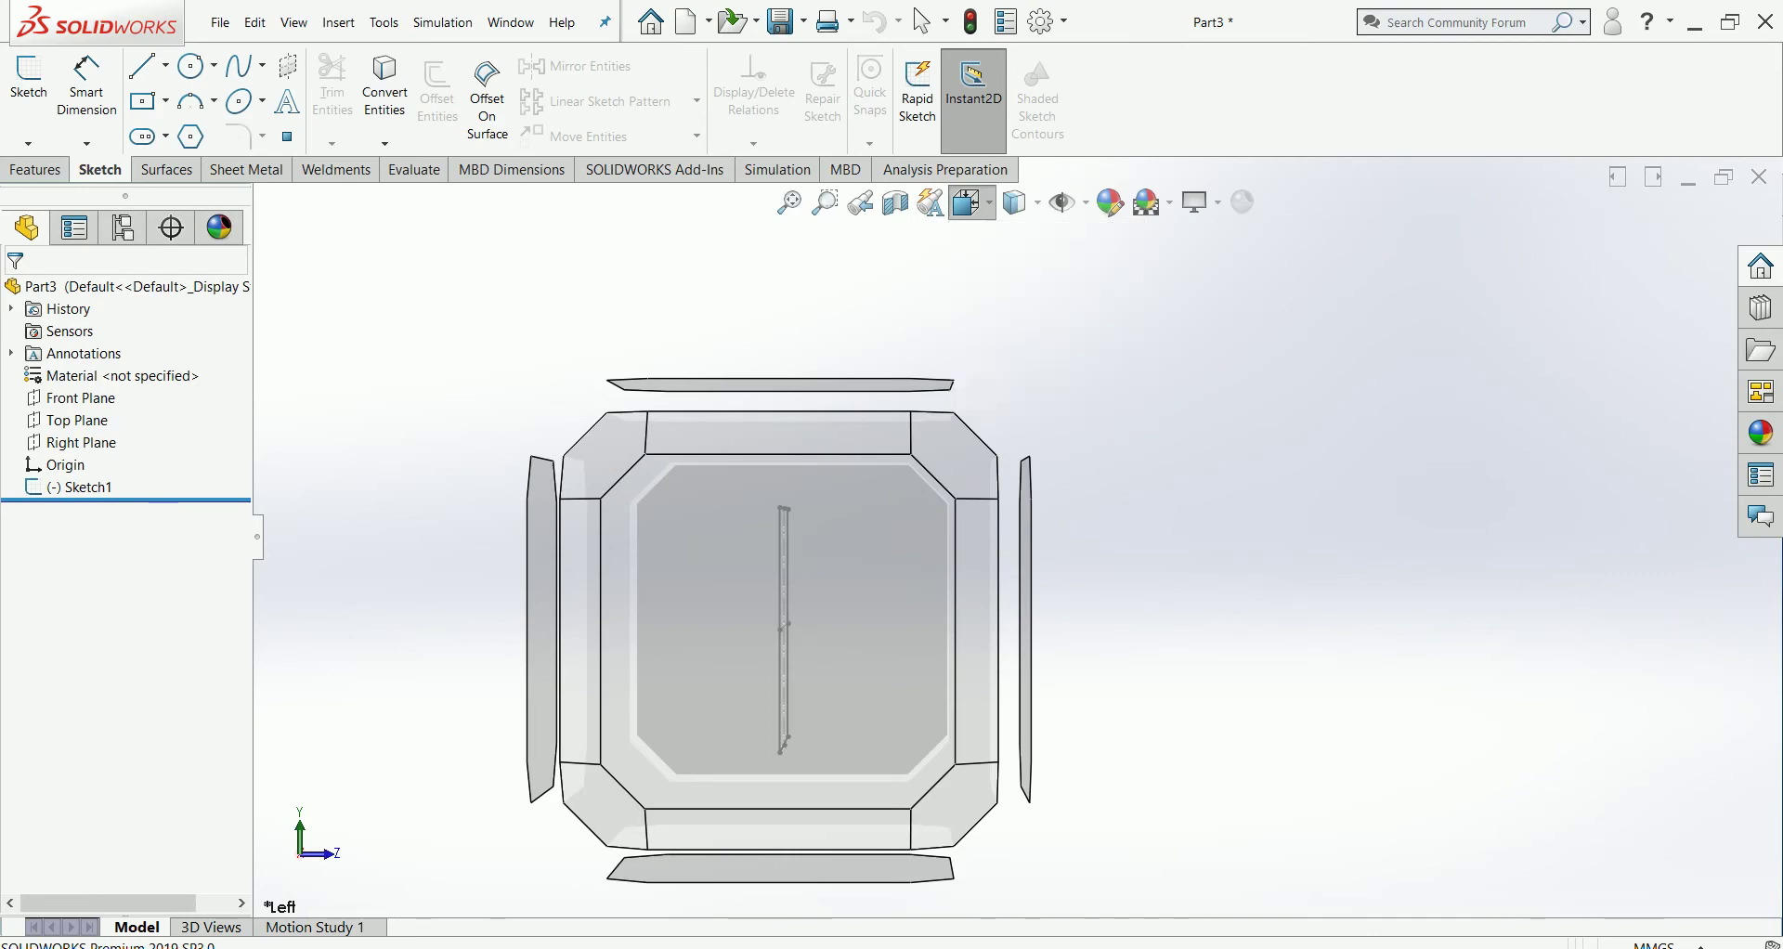
key(ctrl+1)
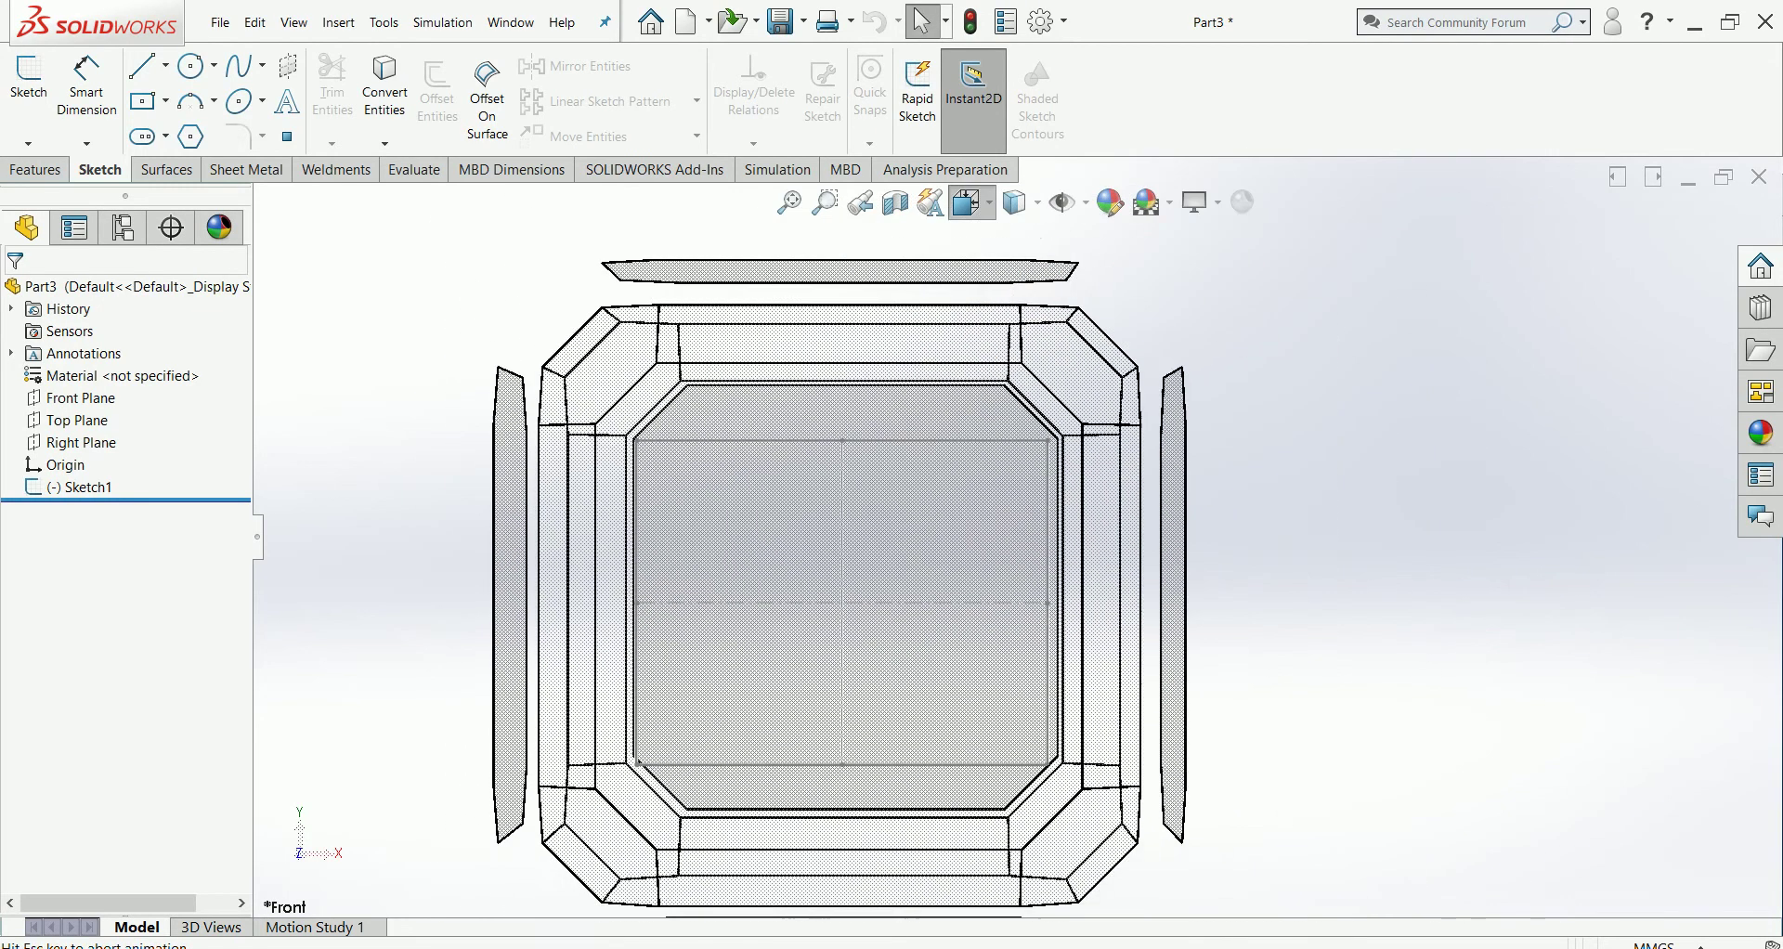
click(972, 202)
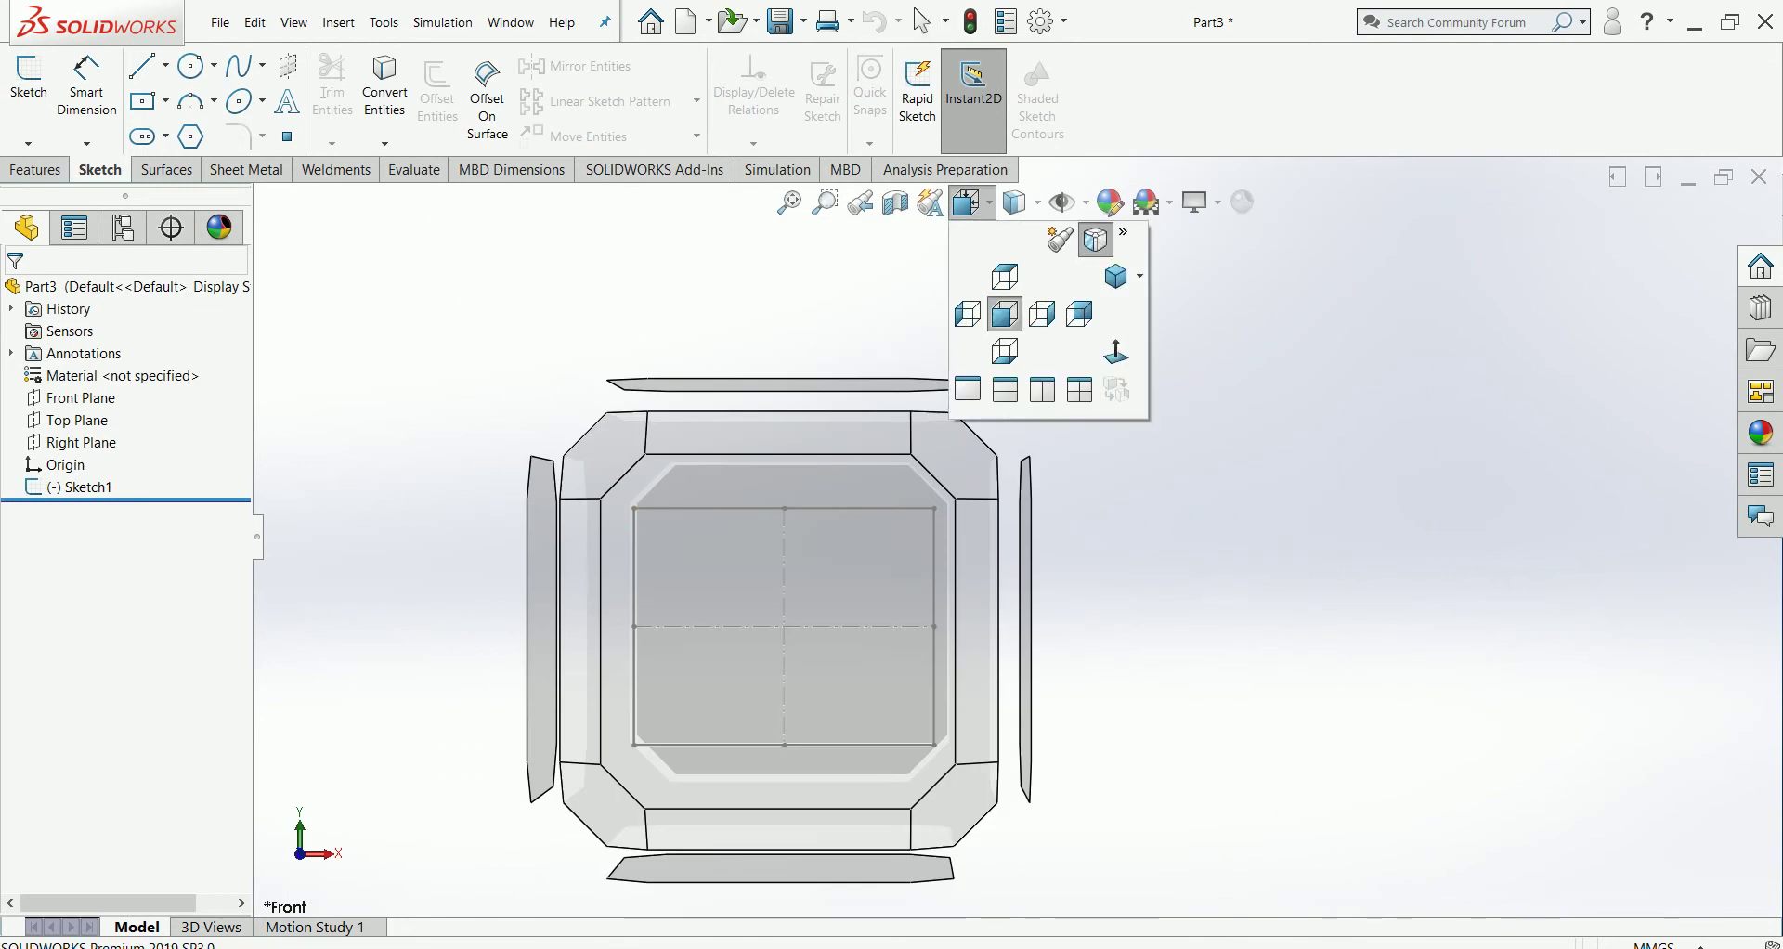
click(1116, 276)
scroll(1017, 520, up, 3)
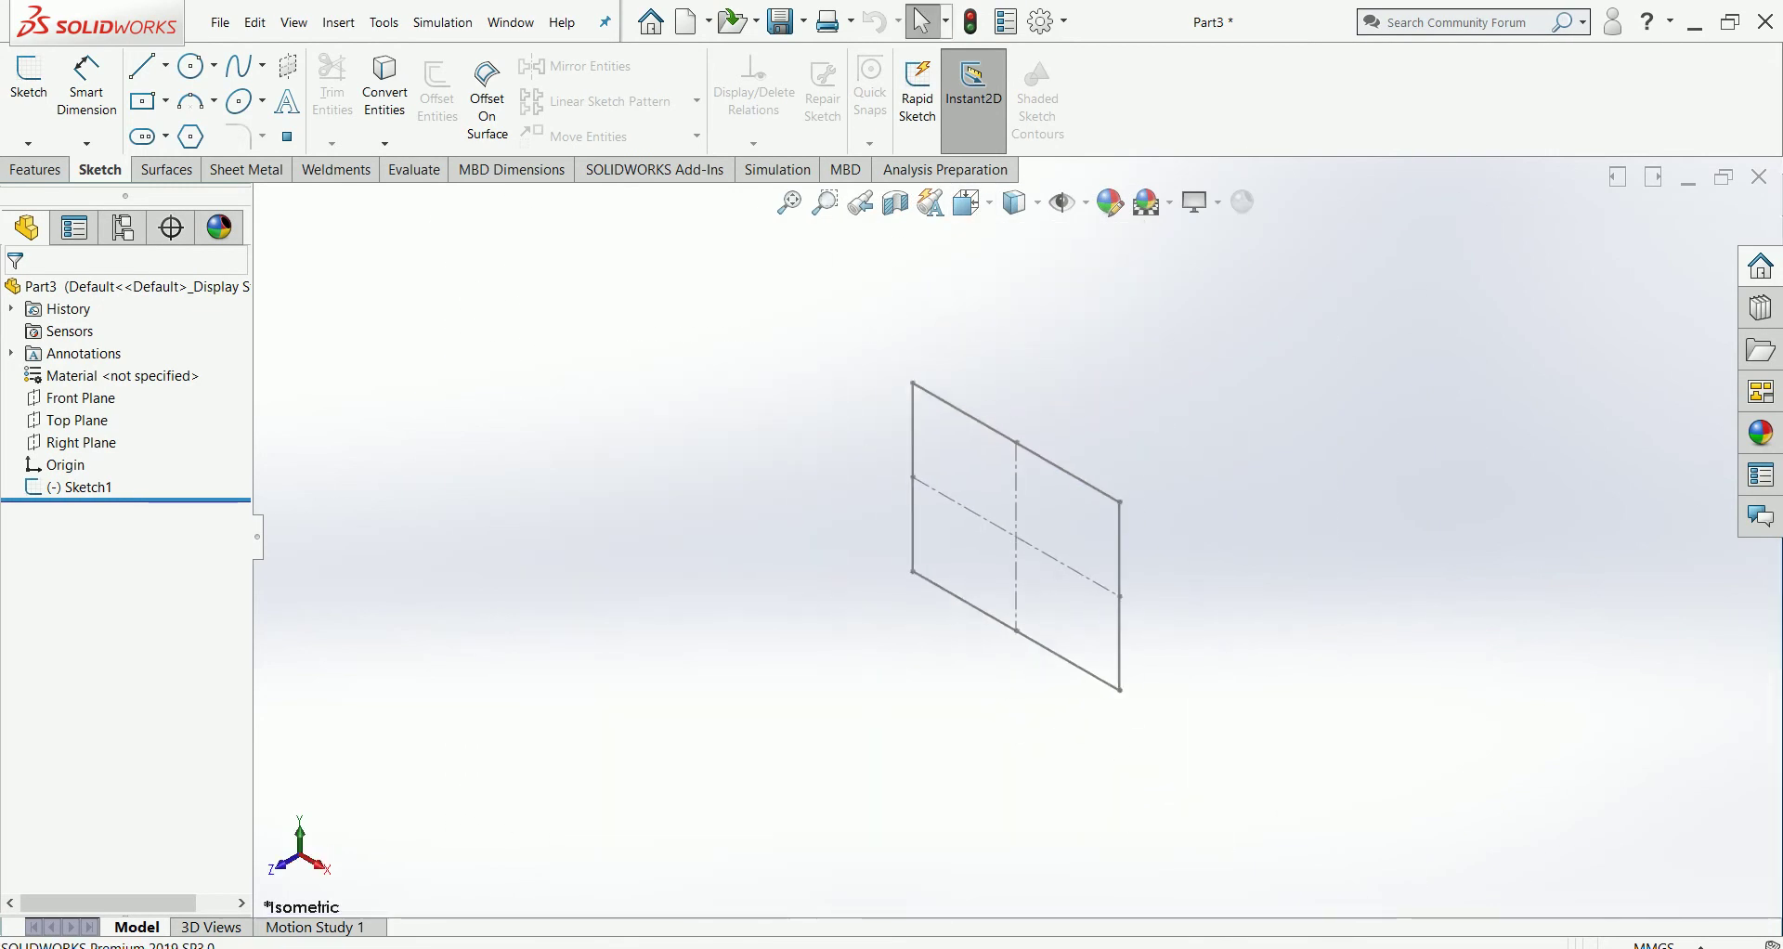
ctrl+middle_drag(1015, 498, 856, 387)
scroll(913, 687, down, 2)
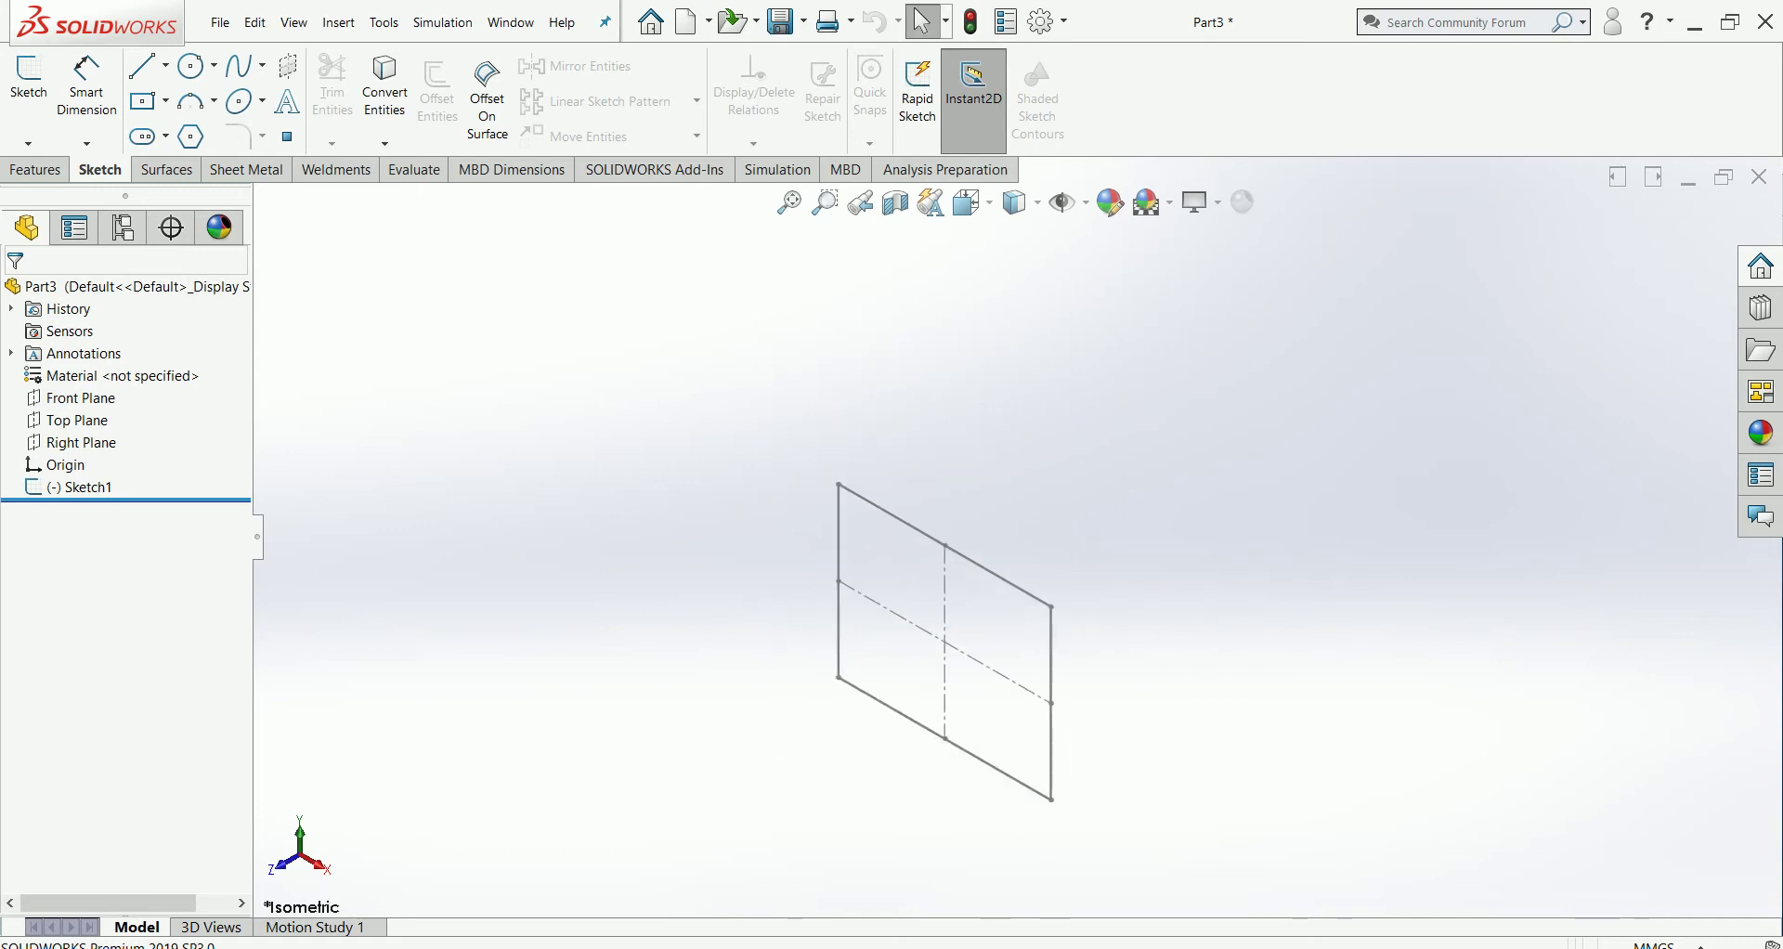
scroll(859, 571, down, 2)
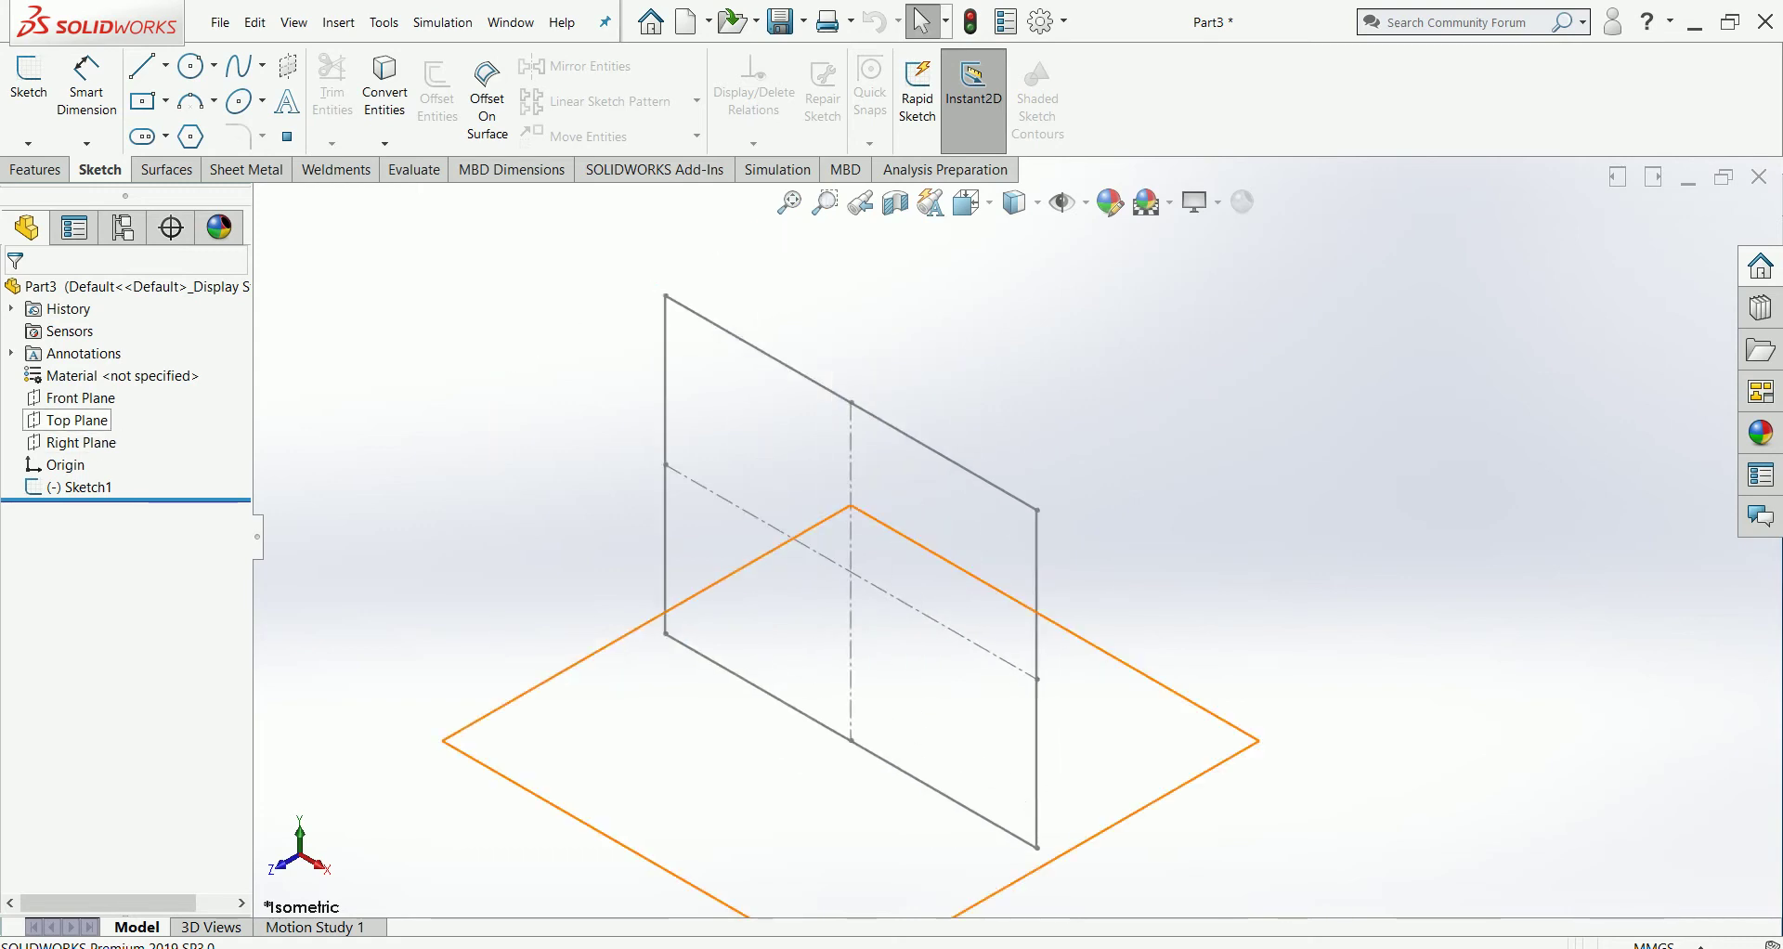
click(69, 420)
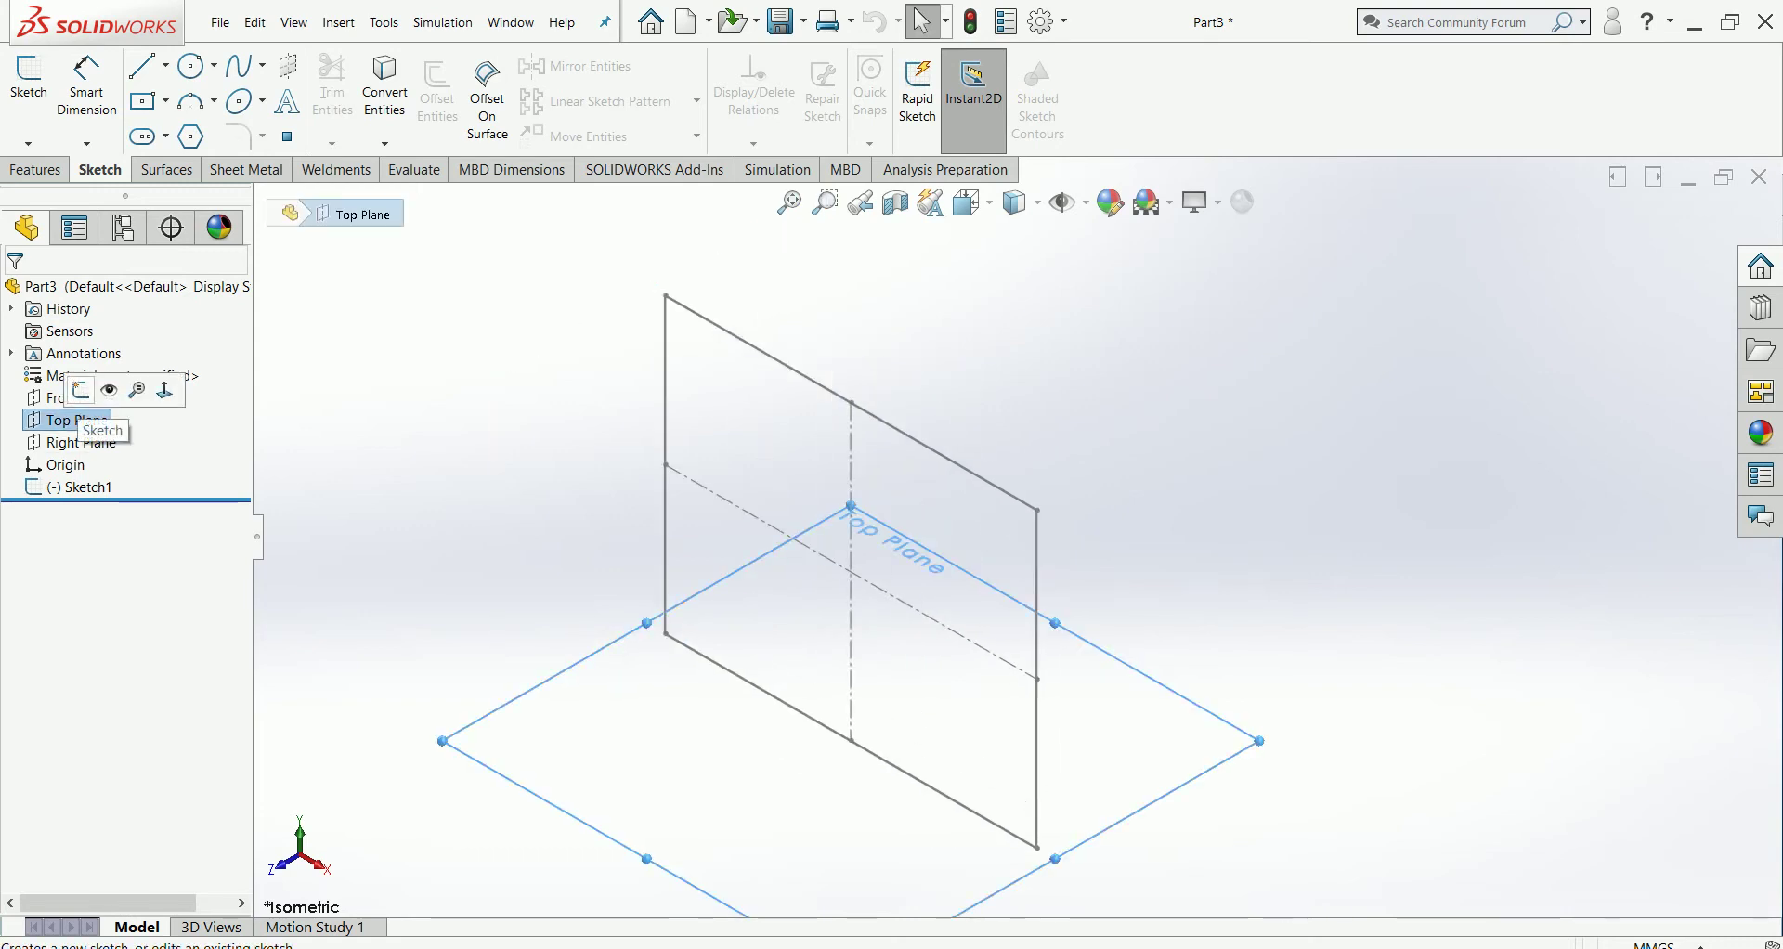
Step: Start Sketch2 on the Top Plane and view it face-on from the Top orientation
click(82, 390)
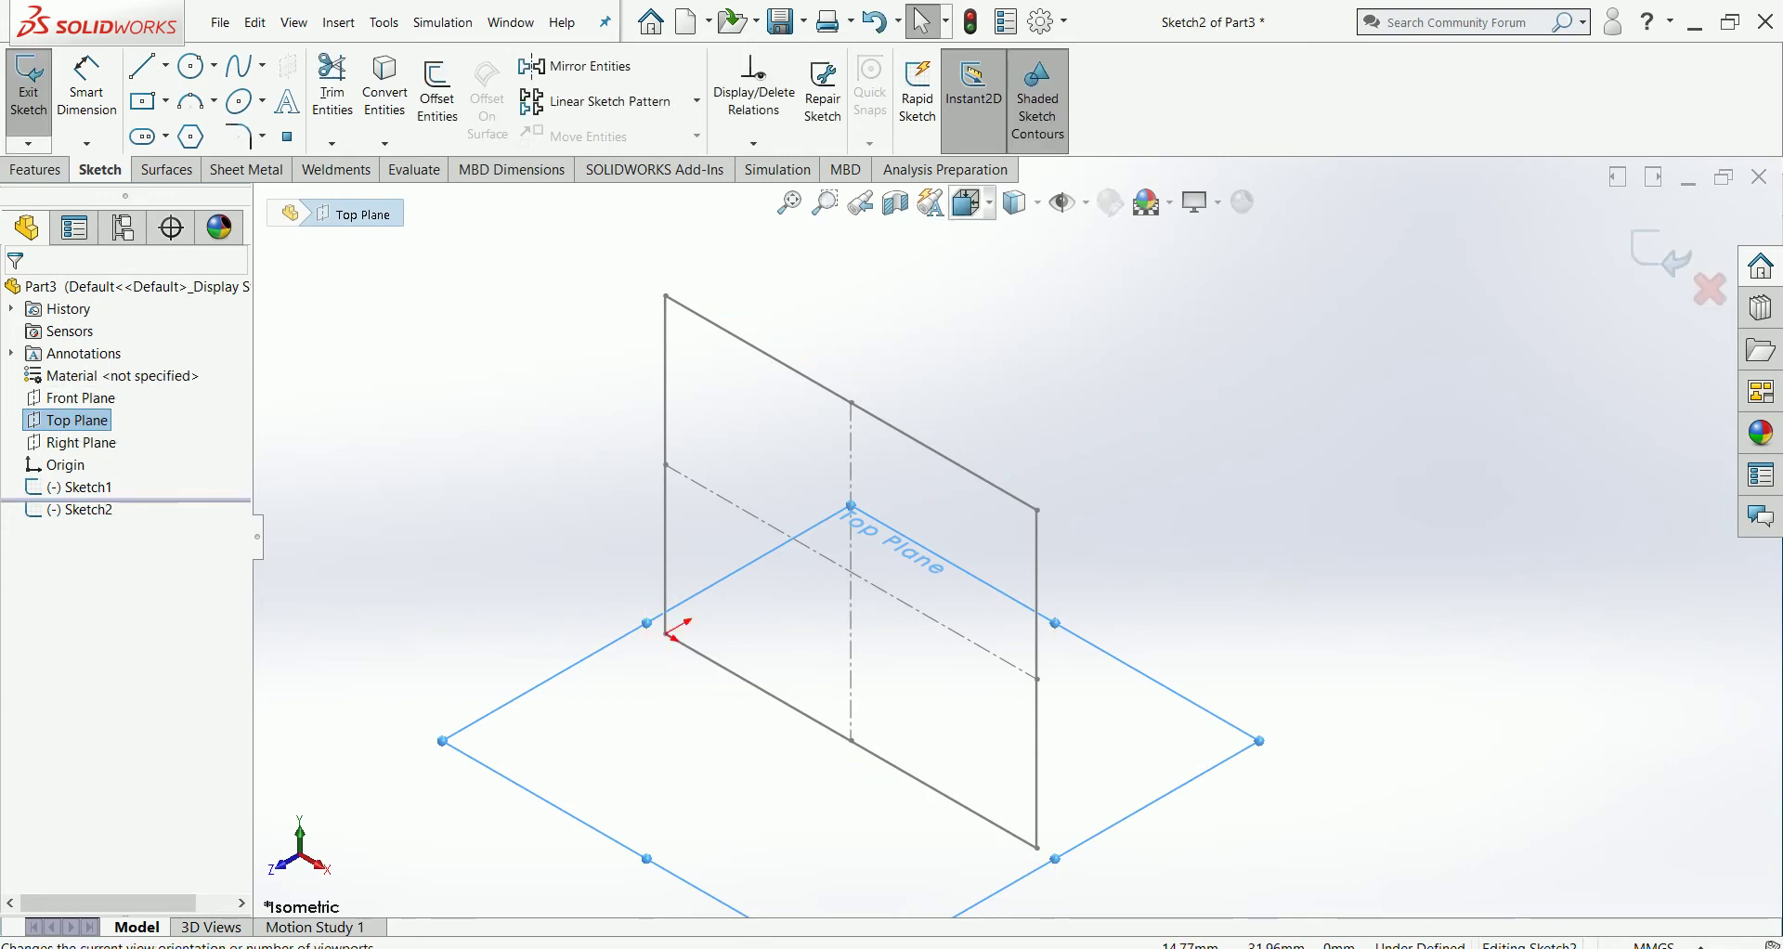
click(969, 204)
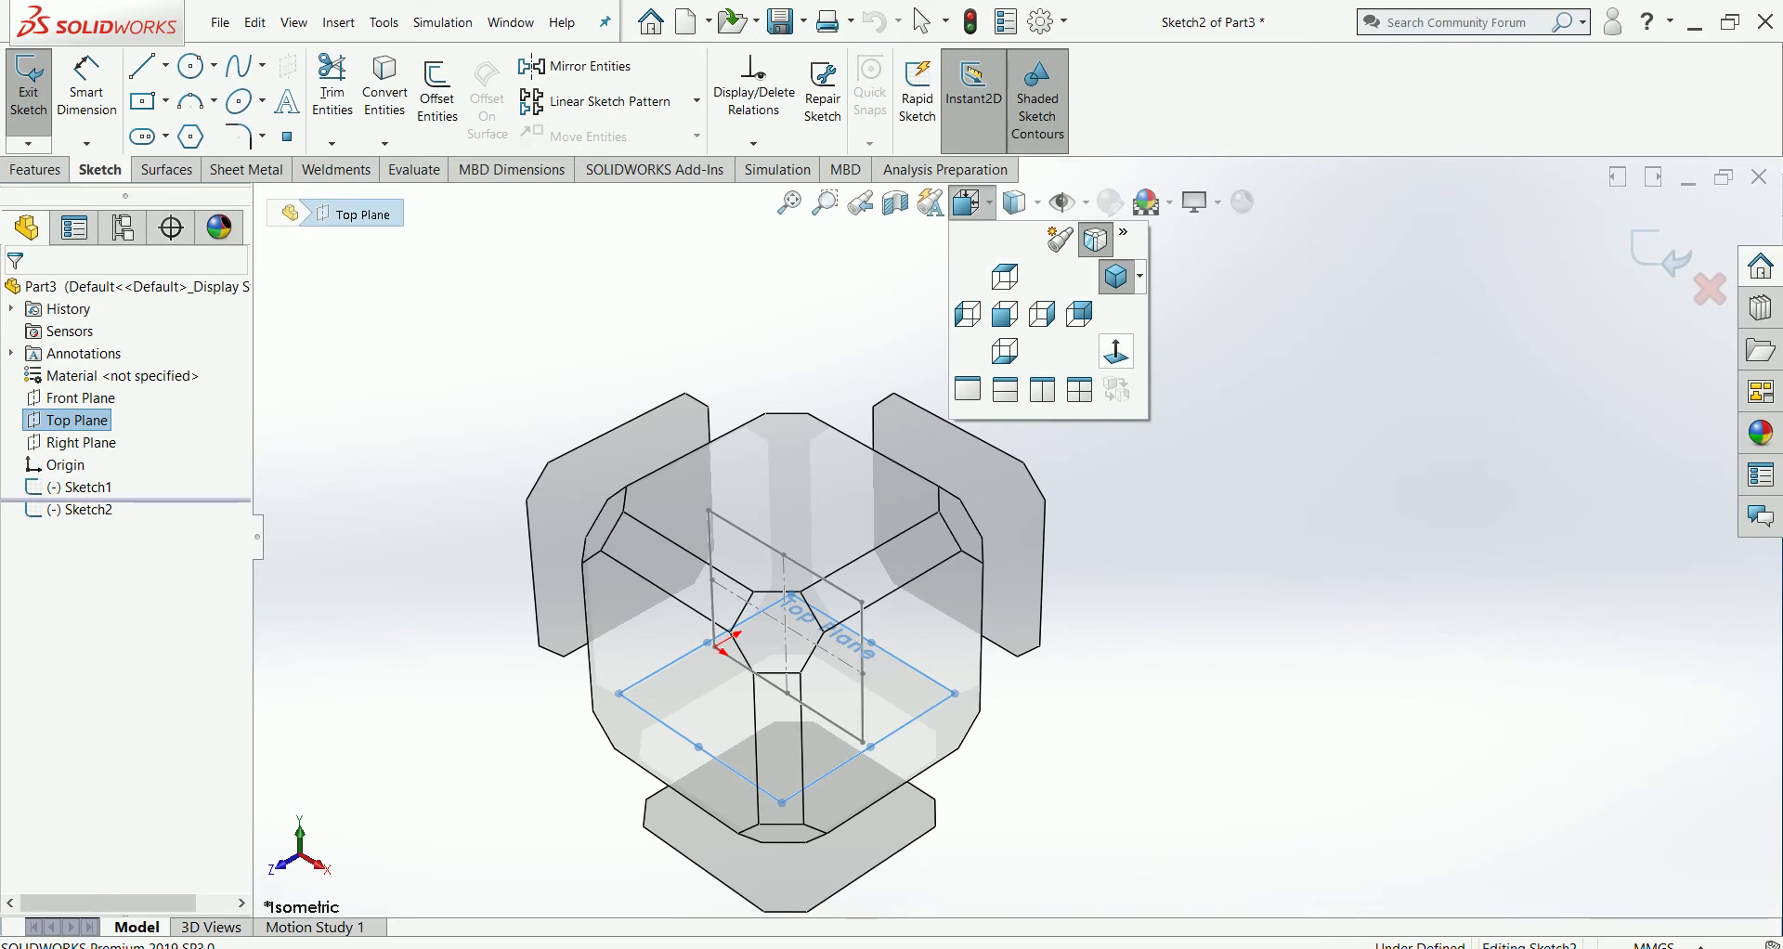
click(1115, 351)
key(Escape)
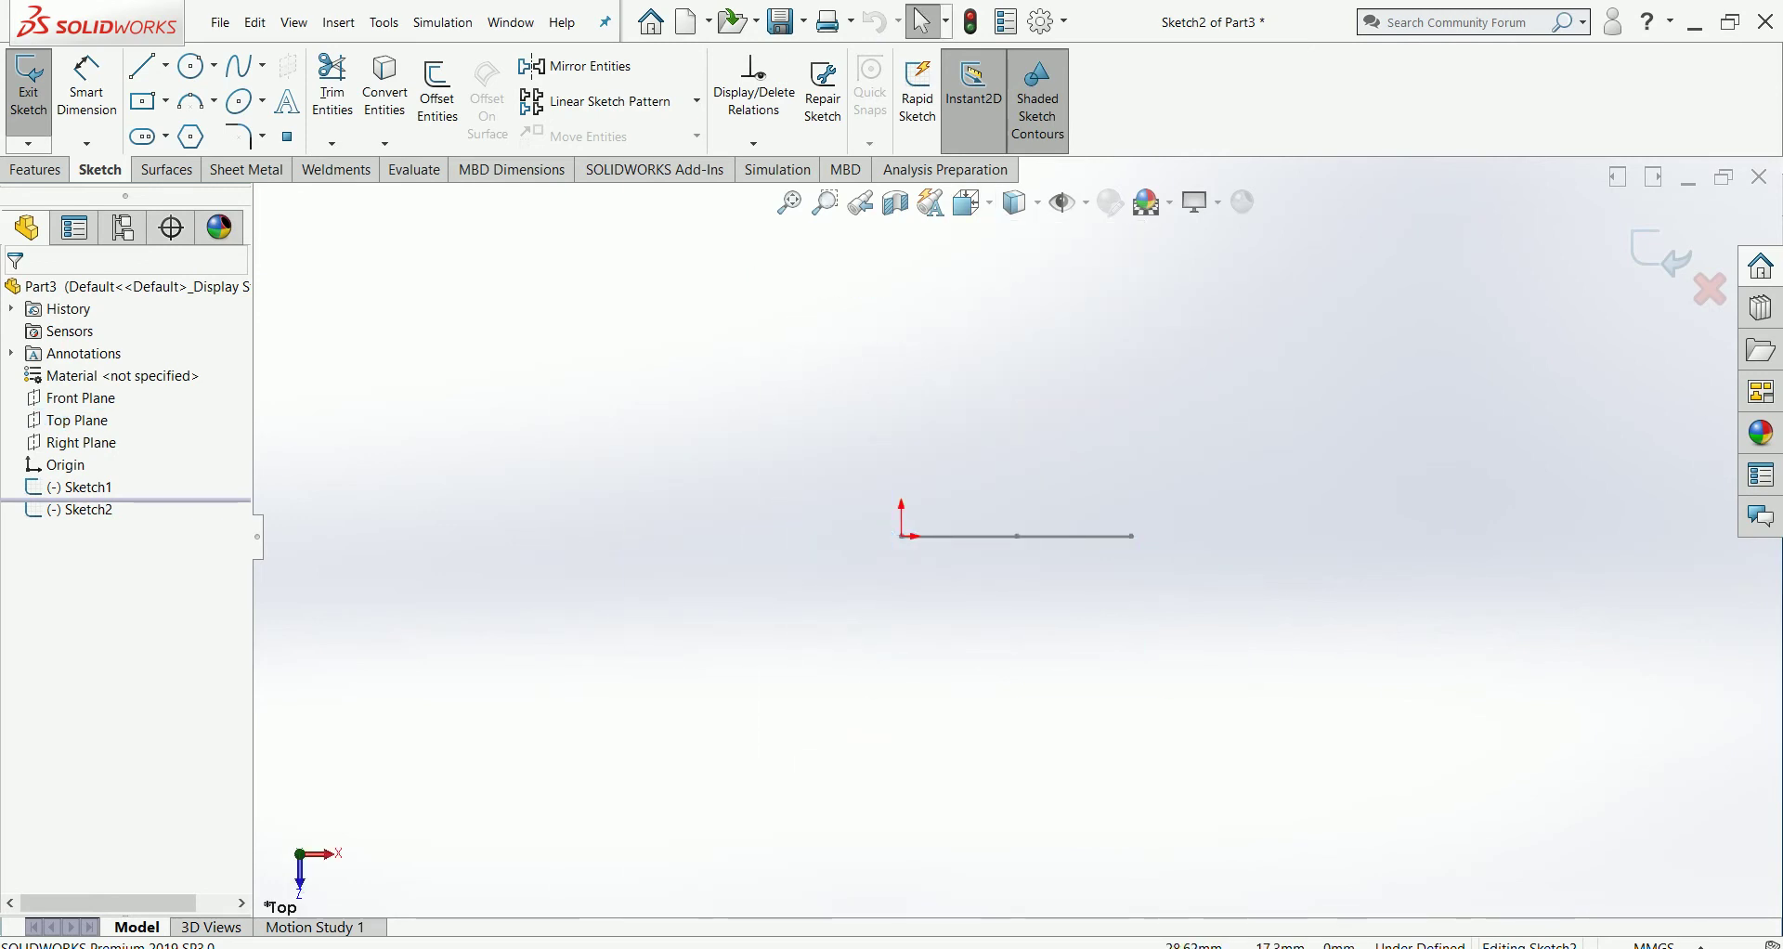
scroll(761, 845, up, 2)
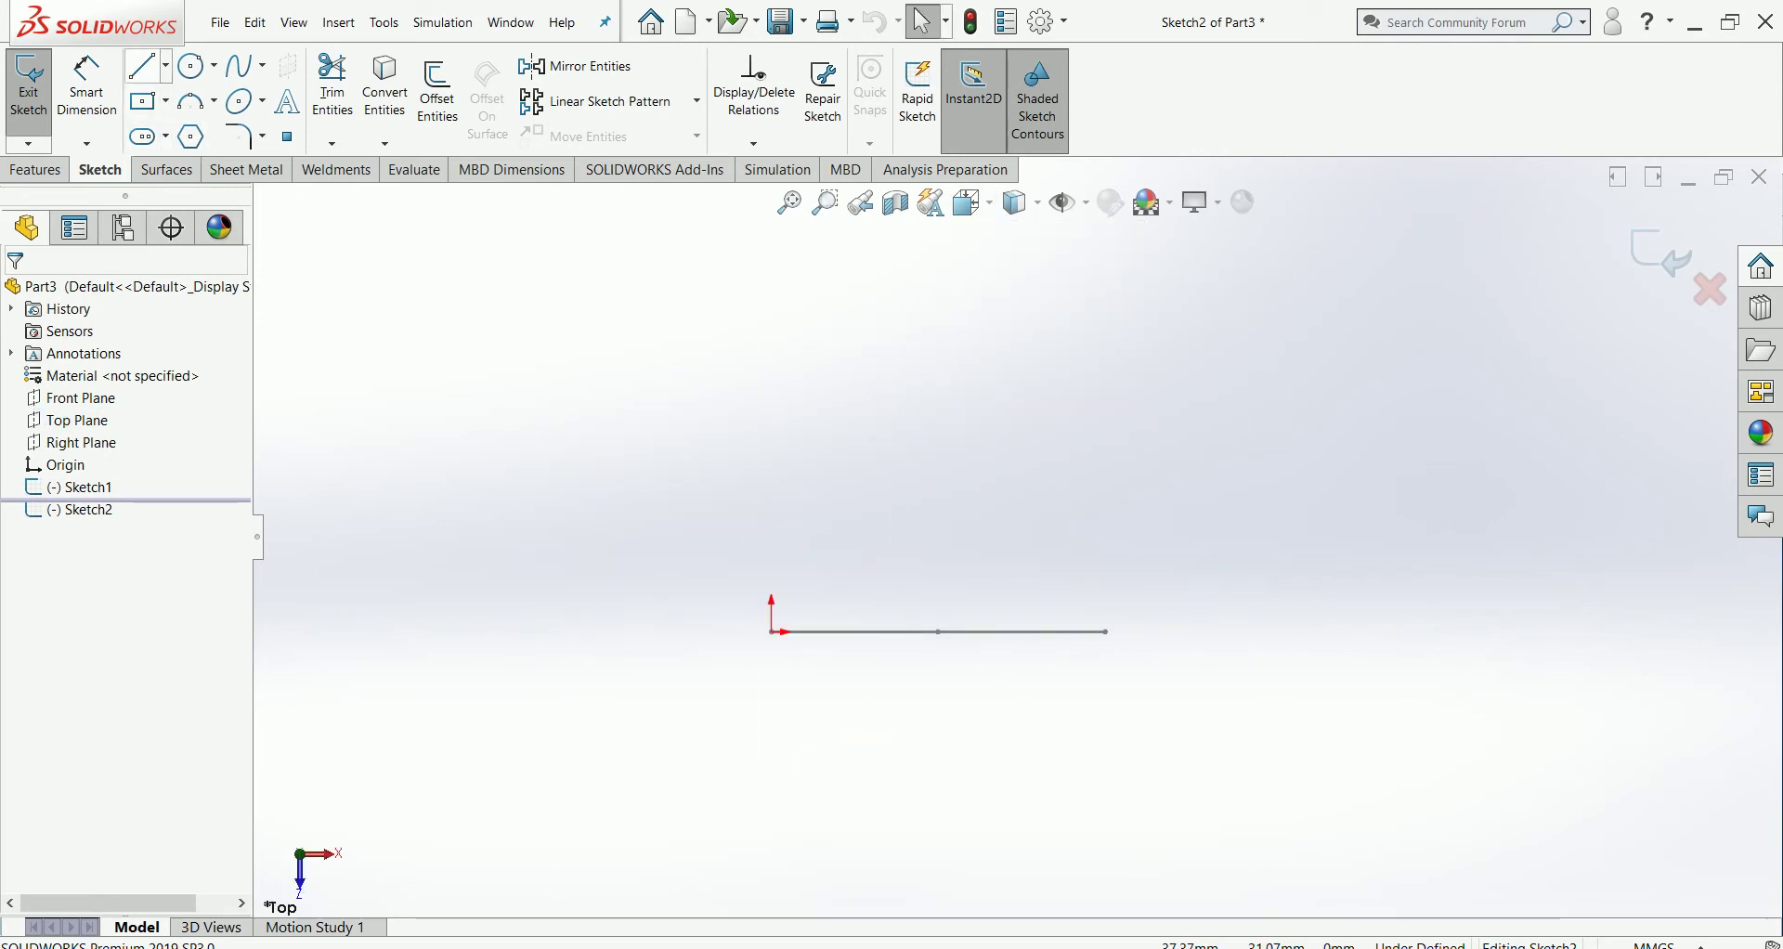
Step: Draw vertical midpoint lines at the origin end and the far end of the base line
click(165, 65)
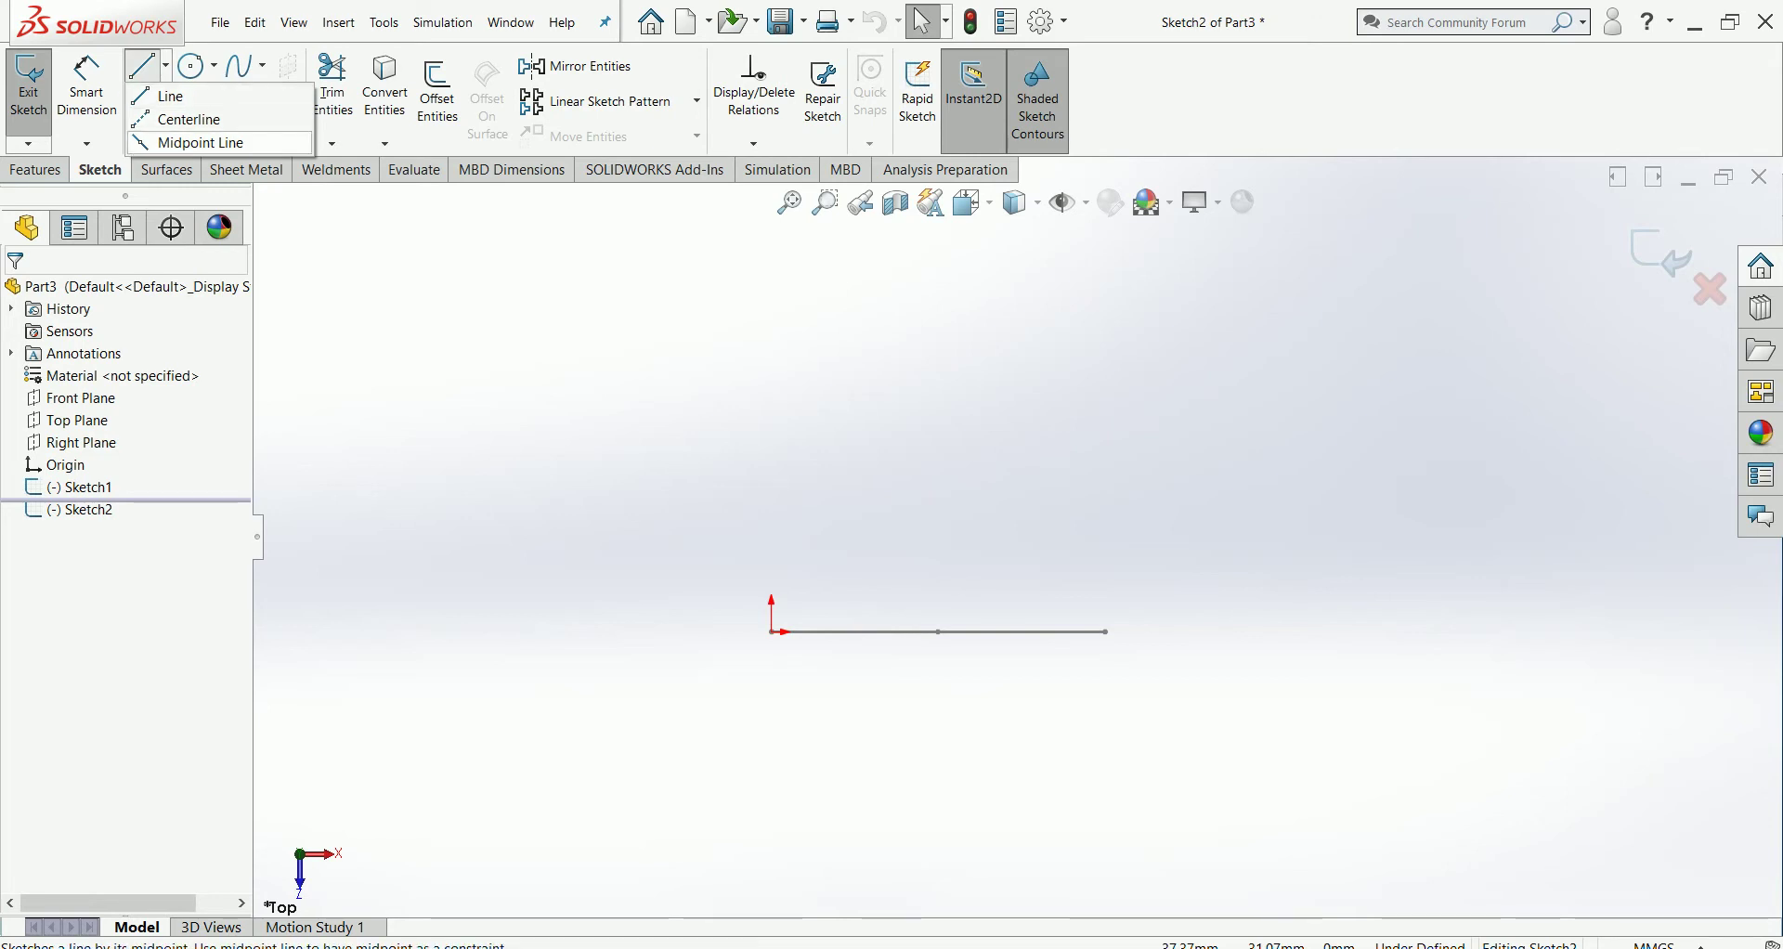
click(199, 142)
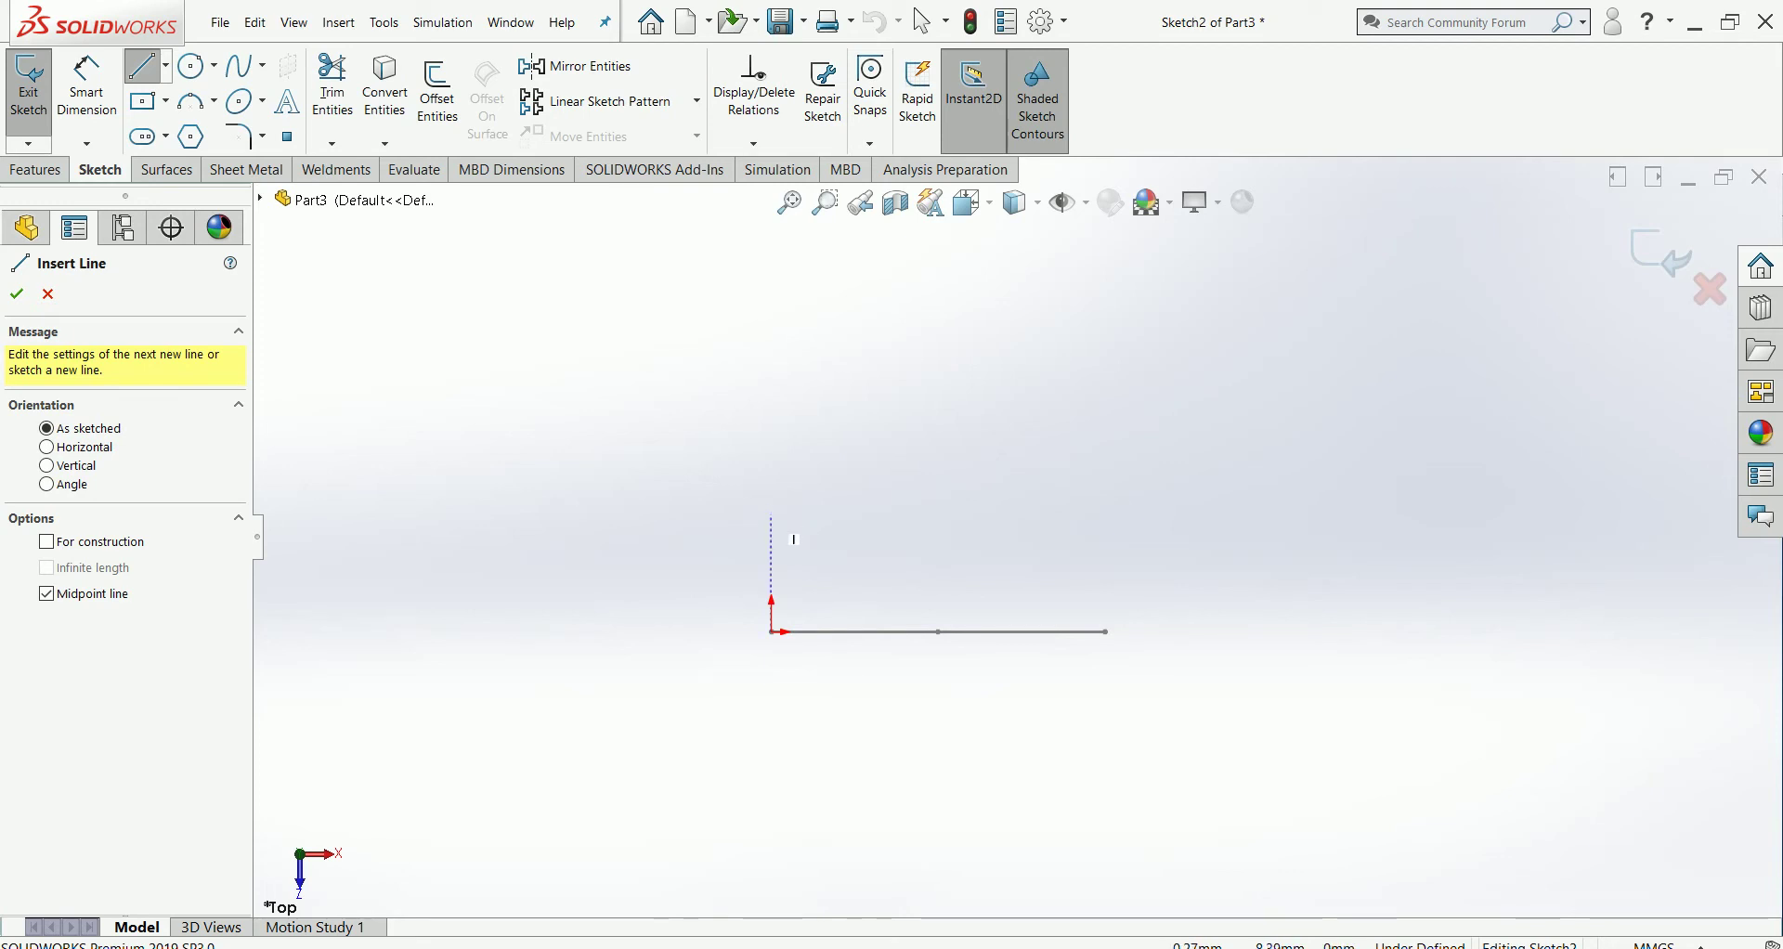
click(771, 513)
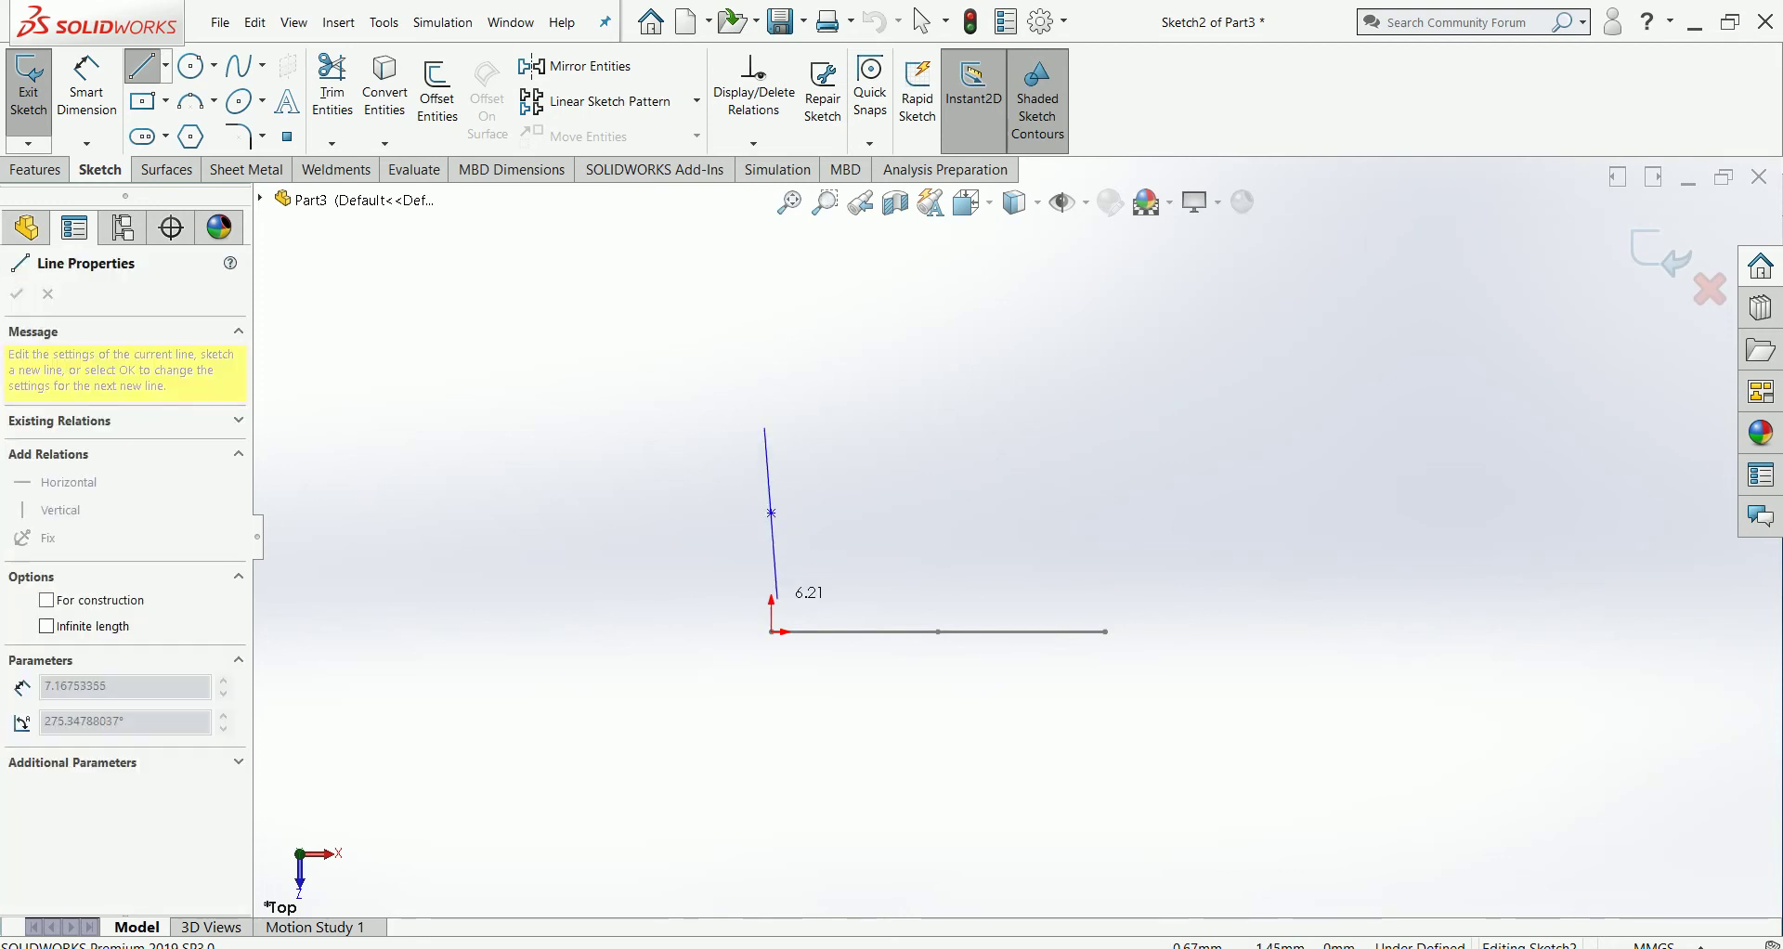
click(771, 631)
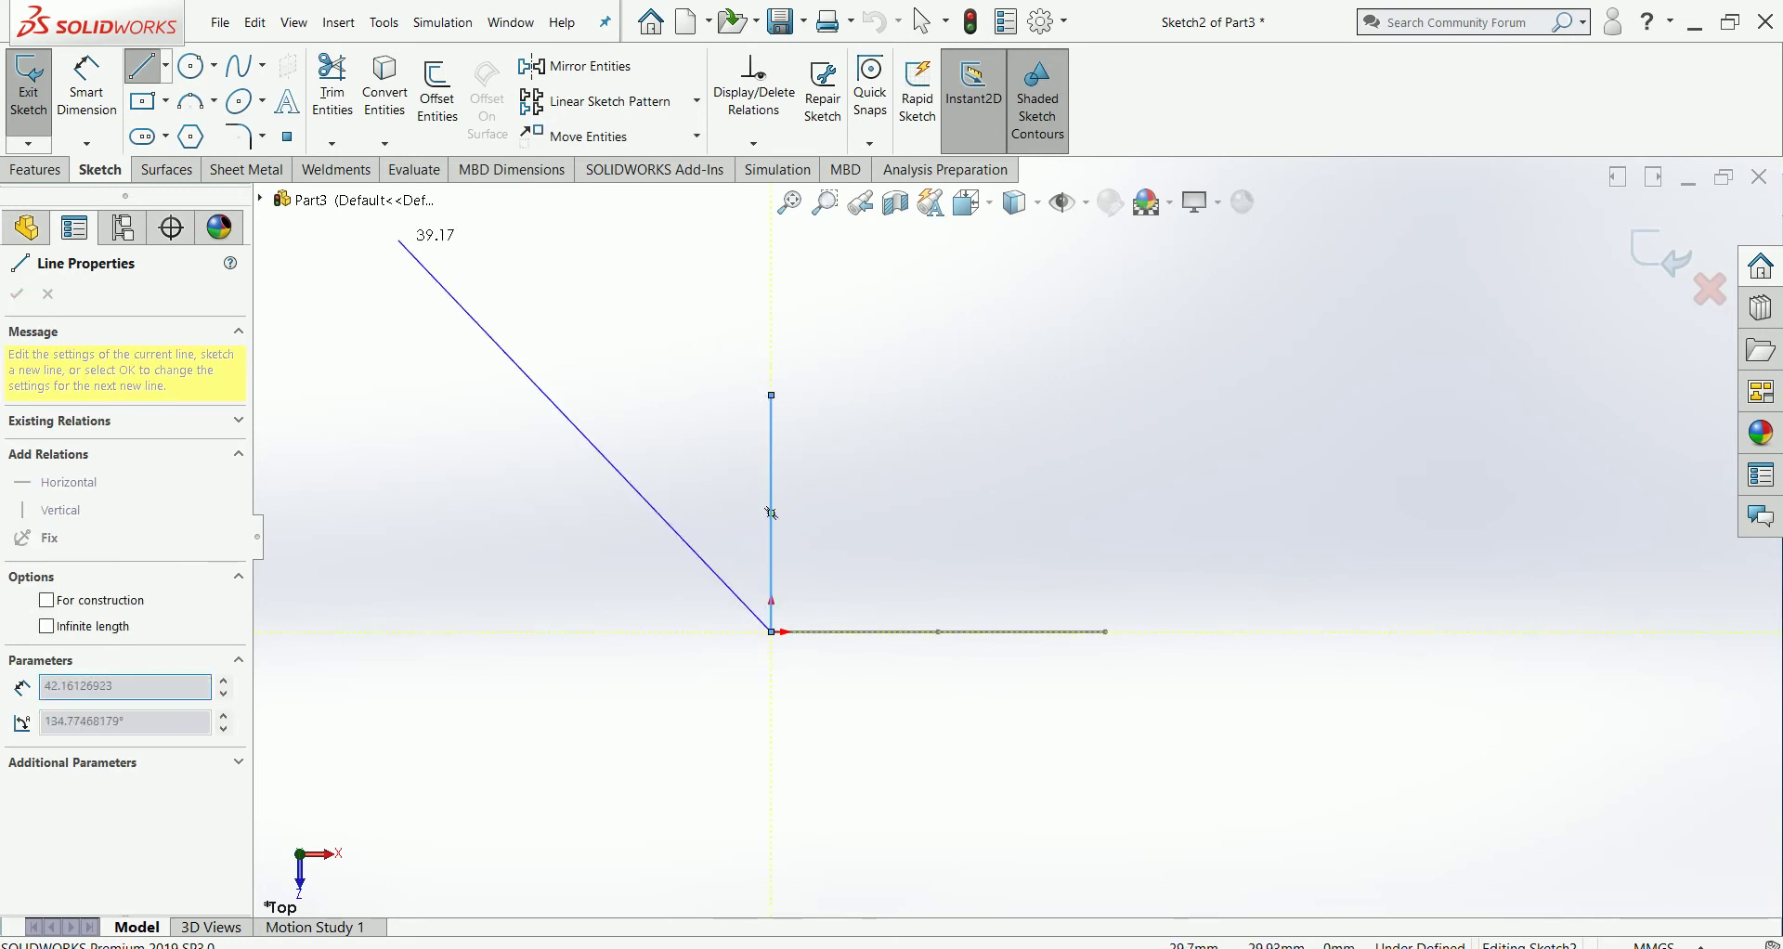
click(165, 65)
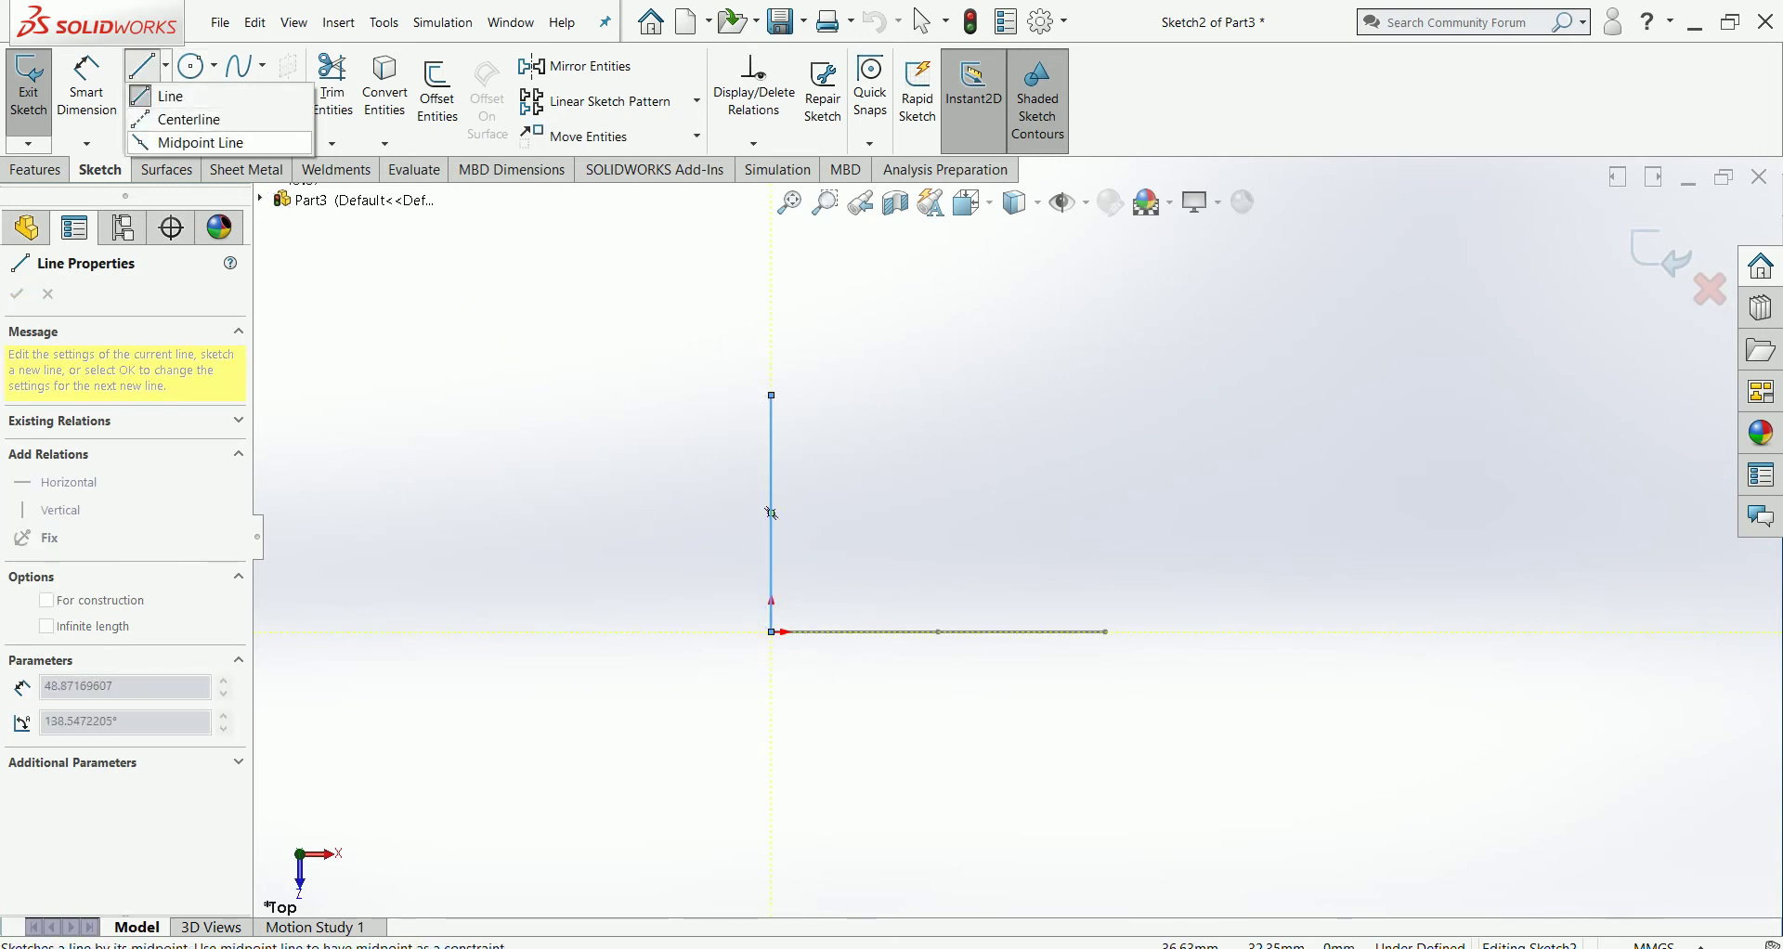
click(176, 116)
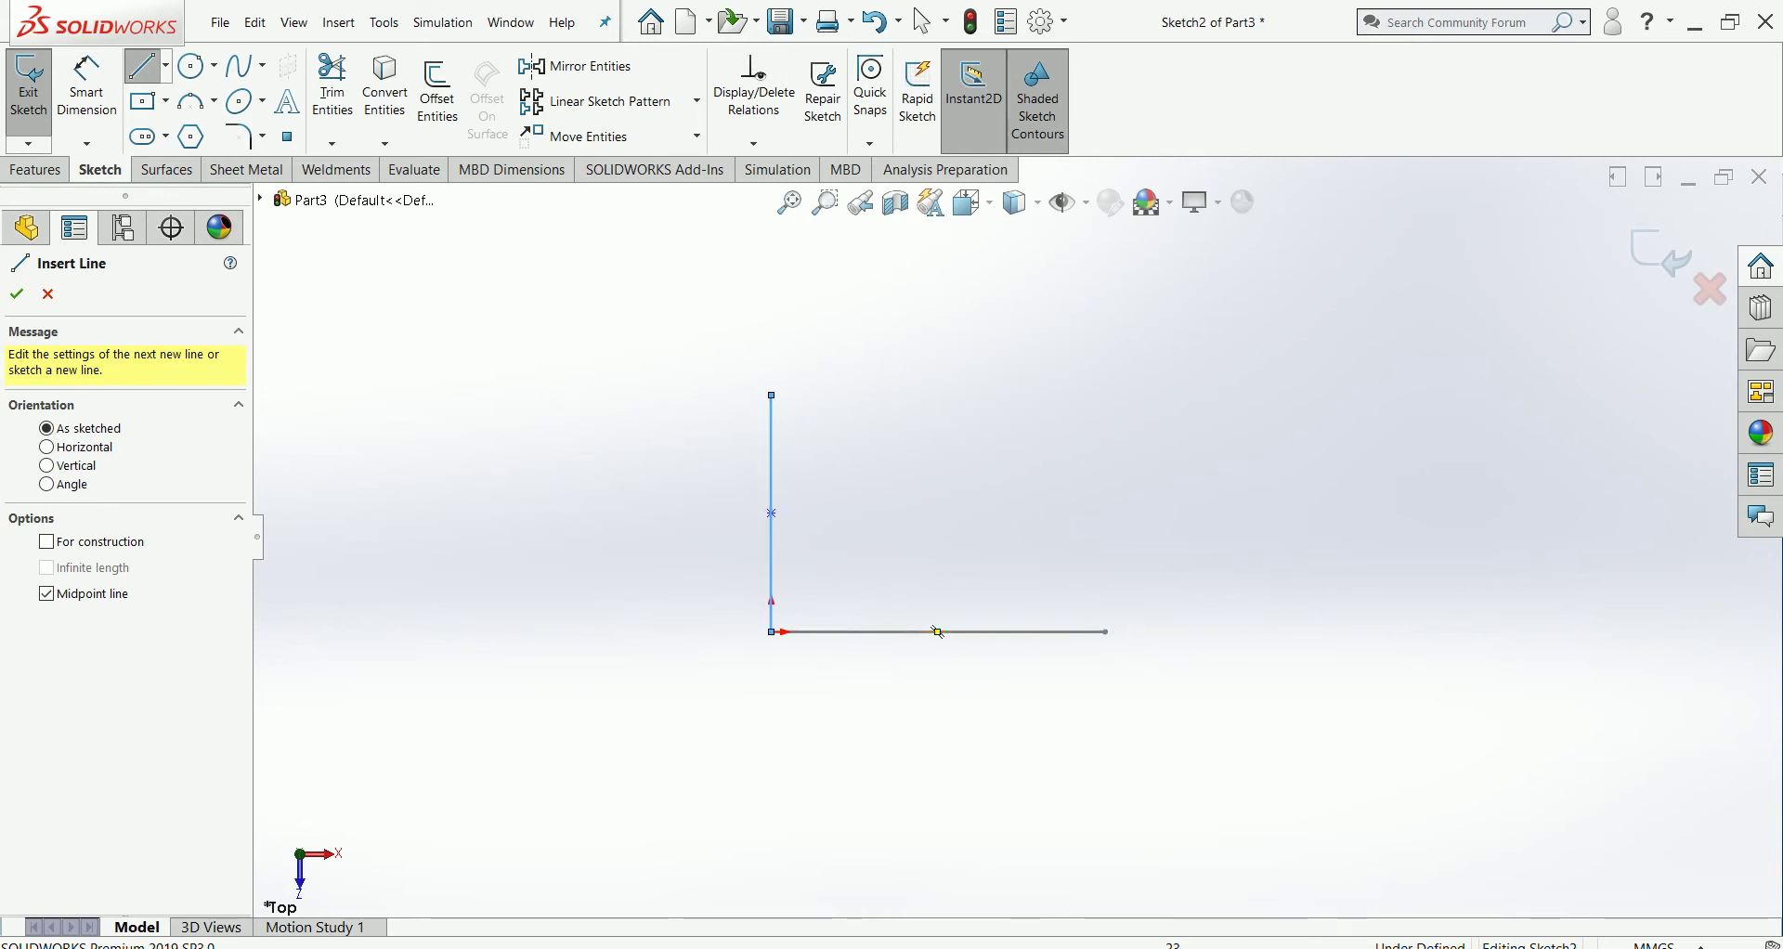
click(1105, 514)
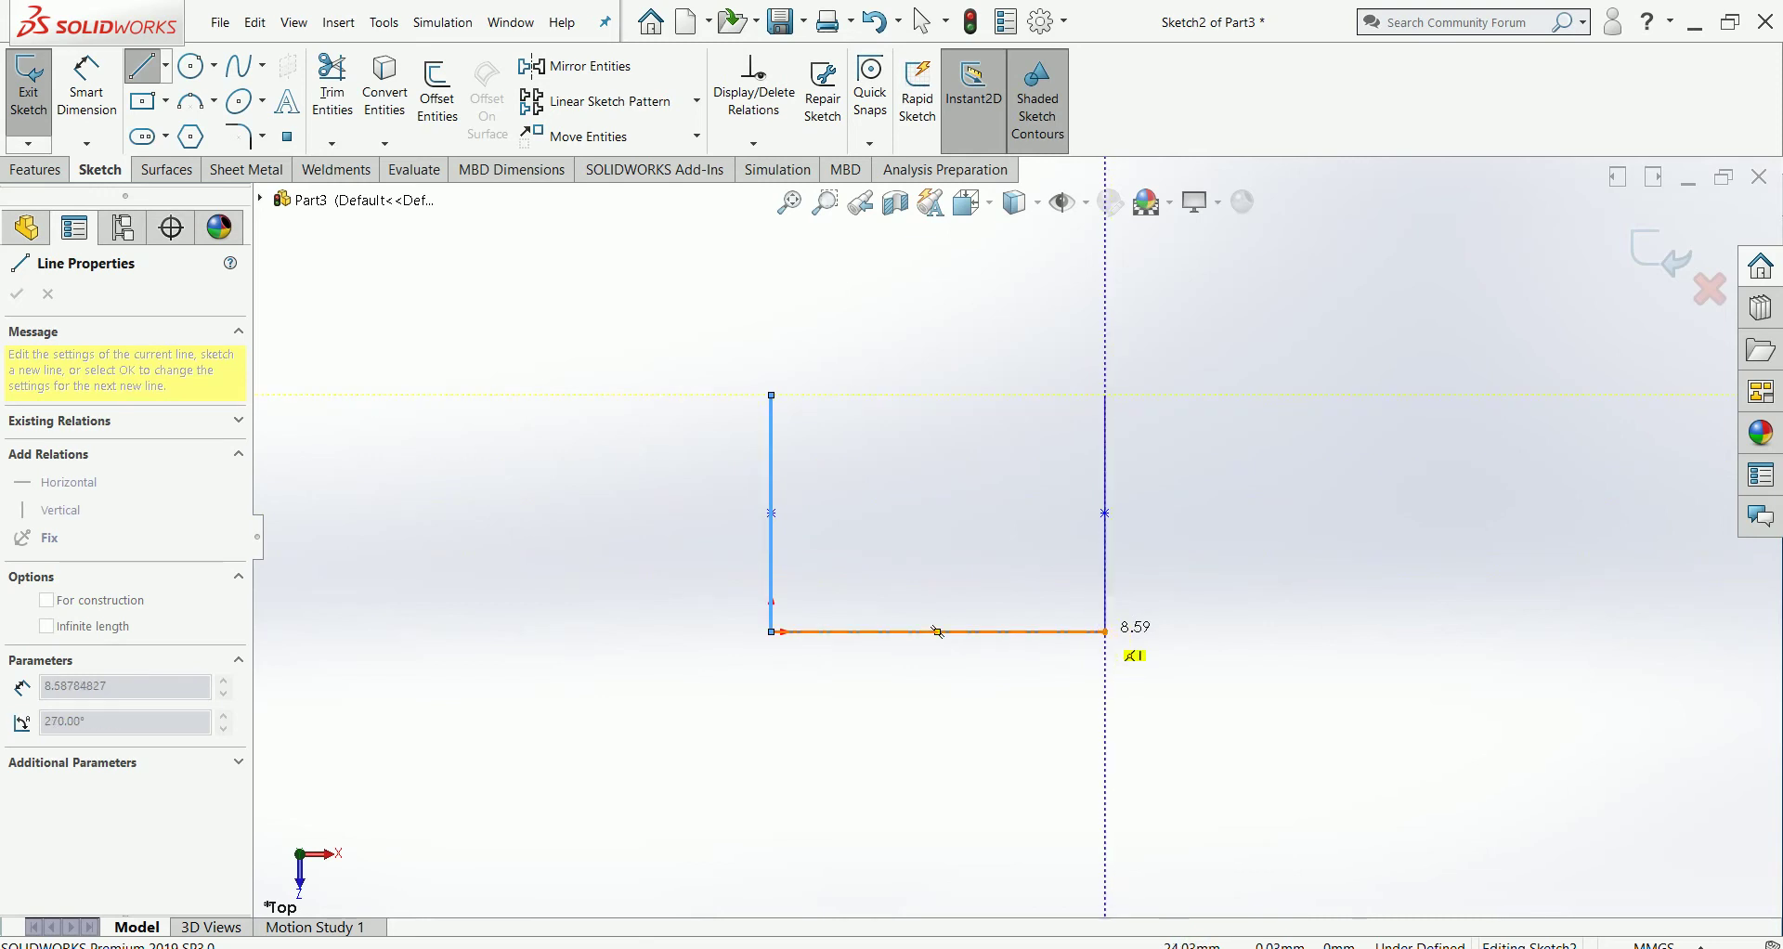
click(1105, 513)
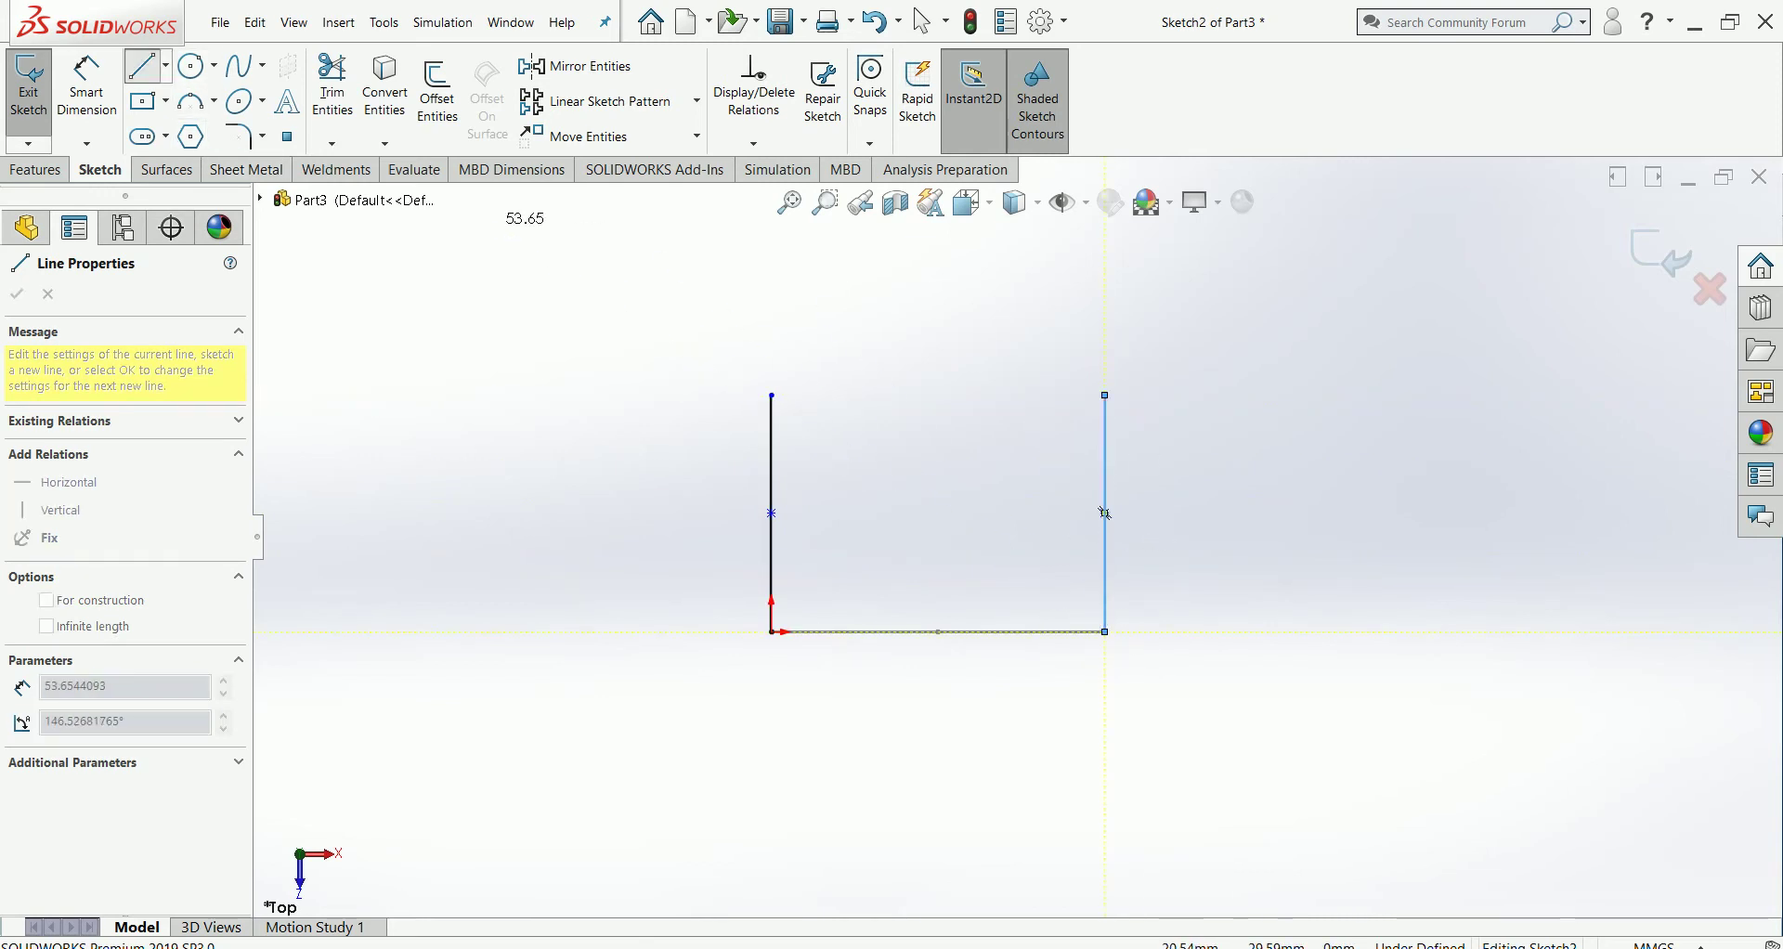
Step: Draw one more midpoint line, select the right vertical line, and stop drawing
click(166, 65)
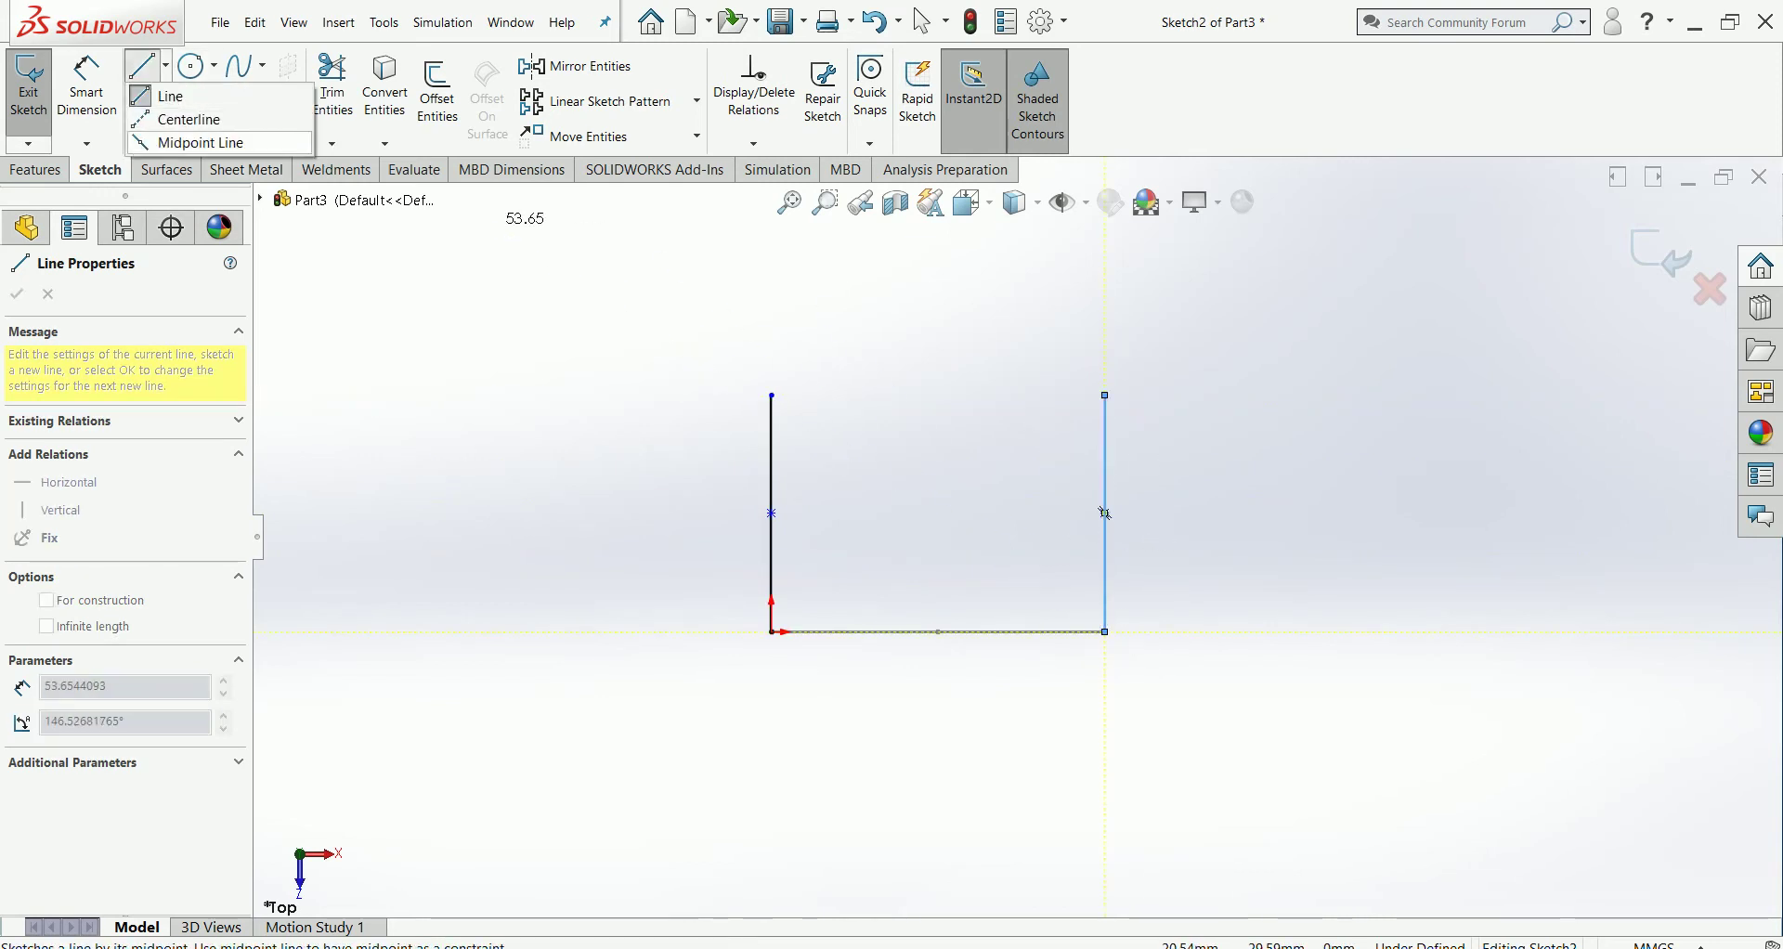
click(176, 133)
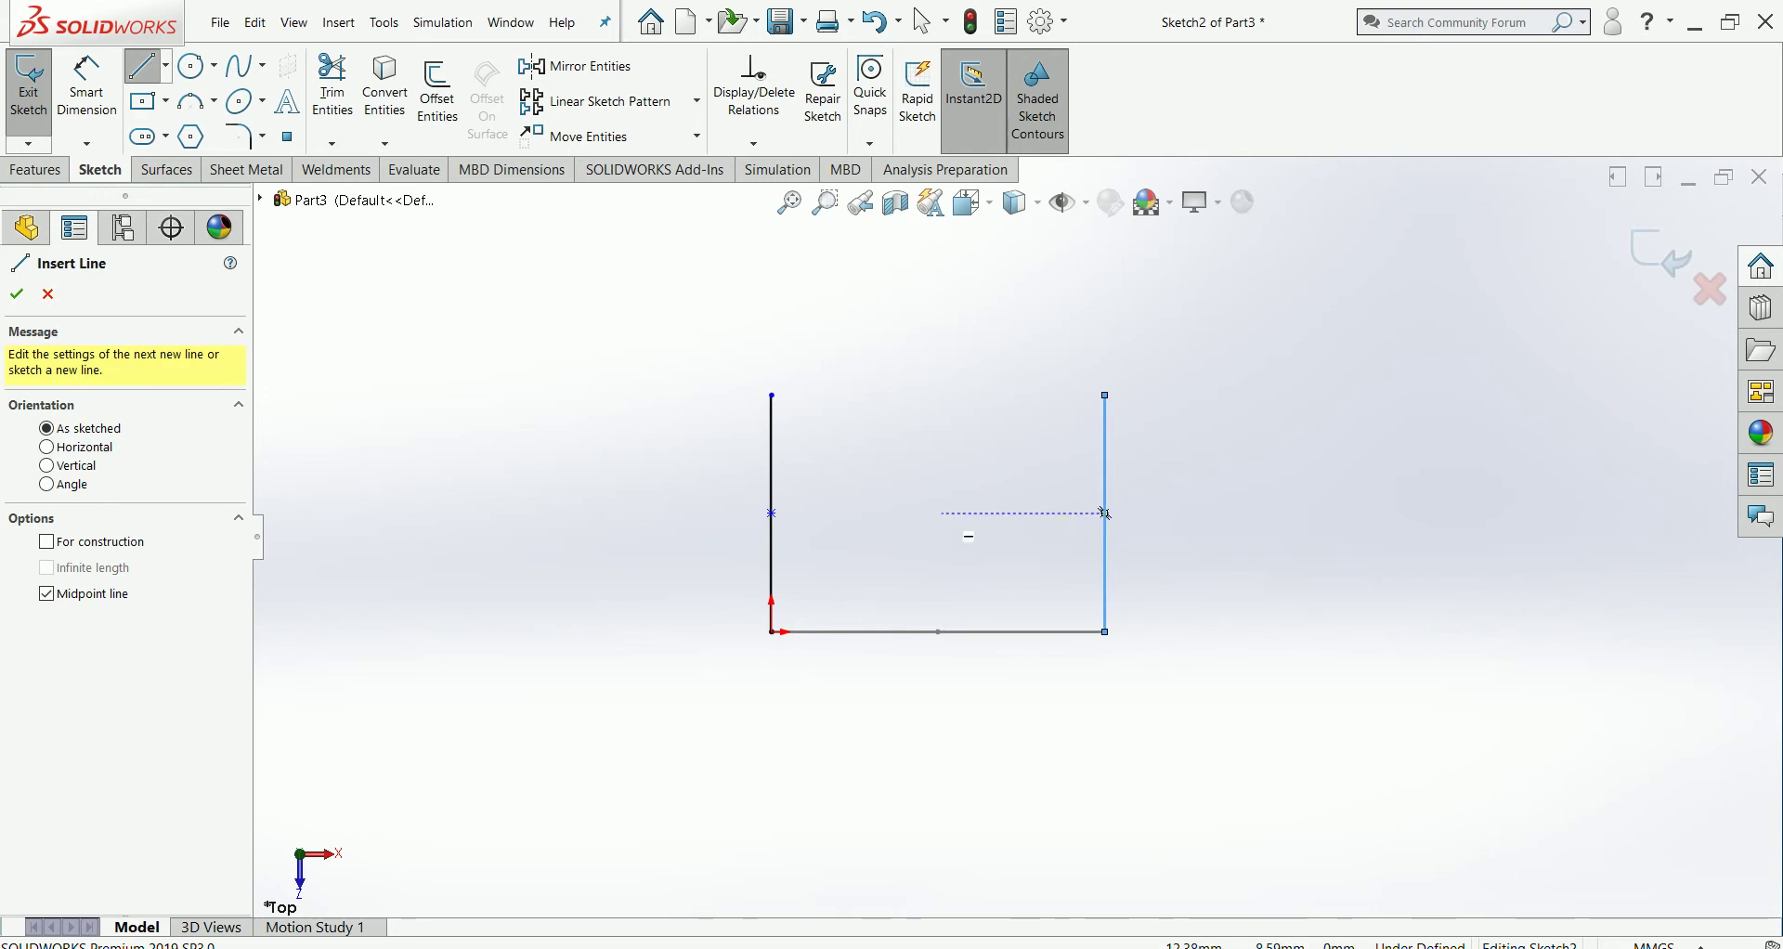
click(1105, 514)
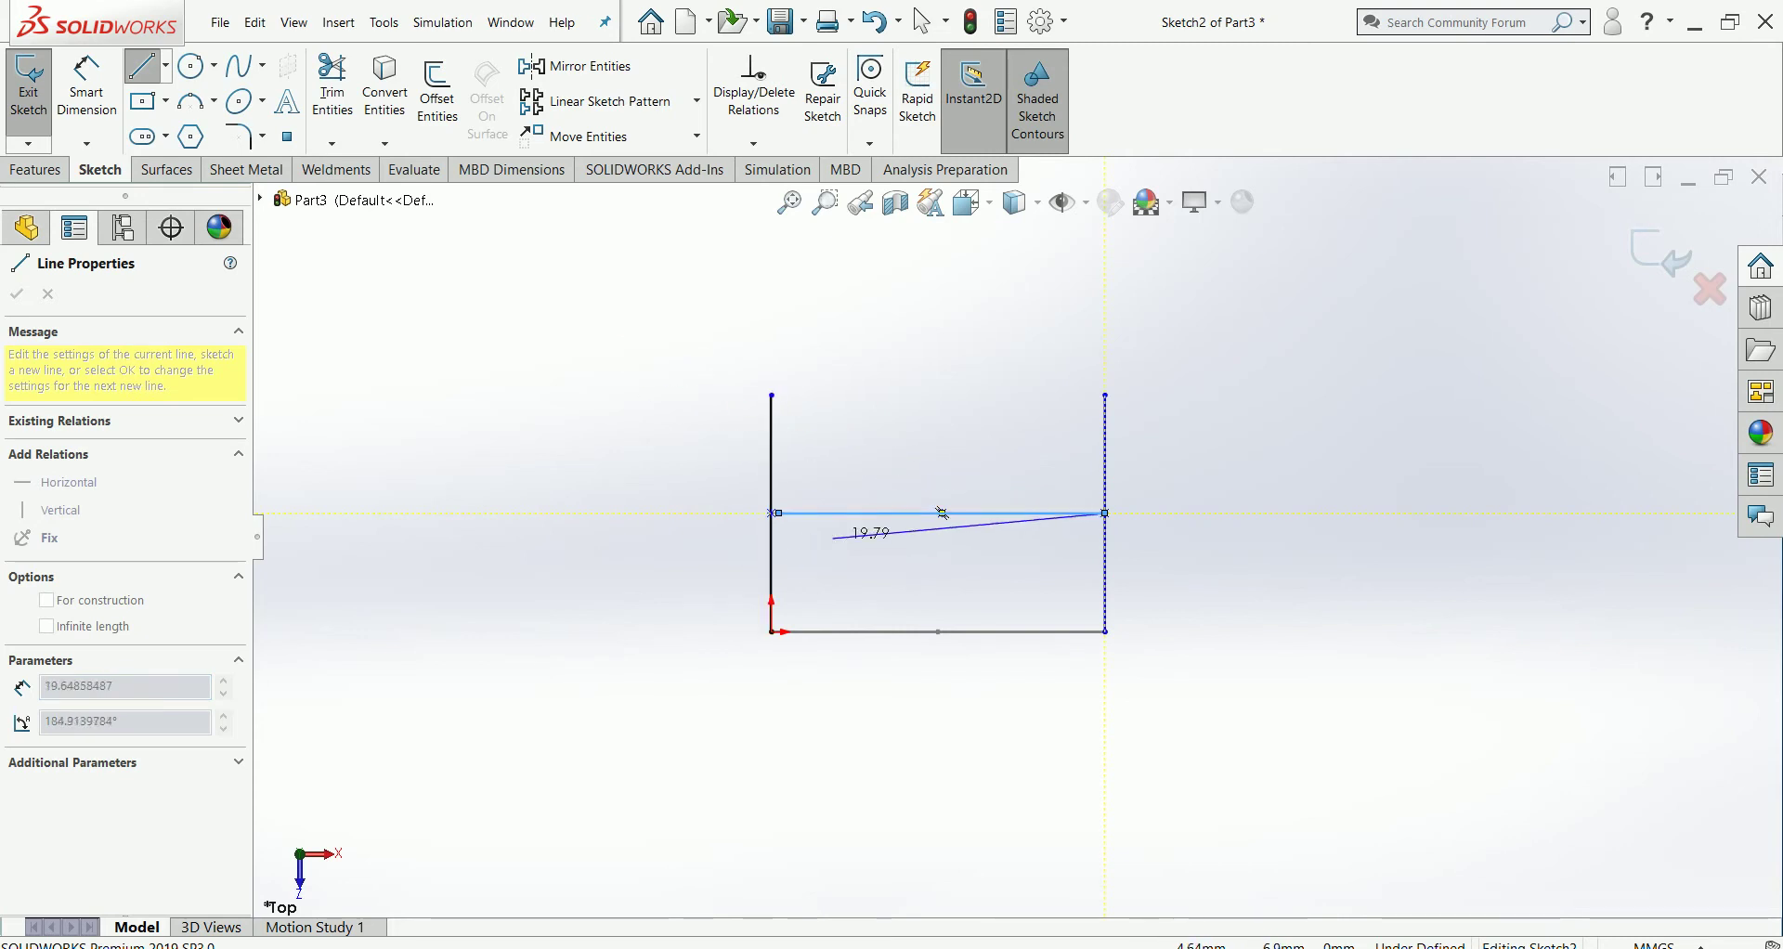
scroll(795, 519, down, 4)
scroll(1115, 495, down, 1)
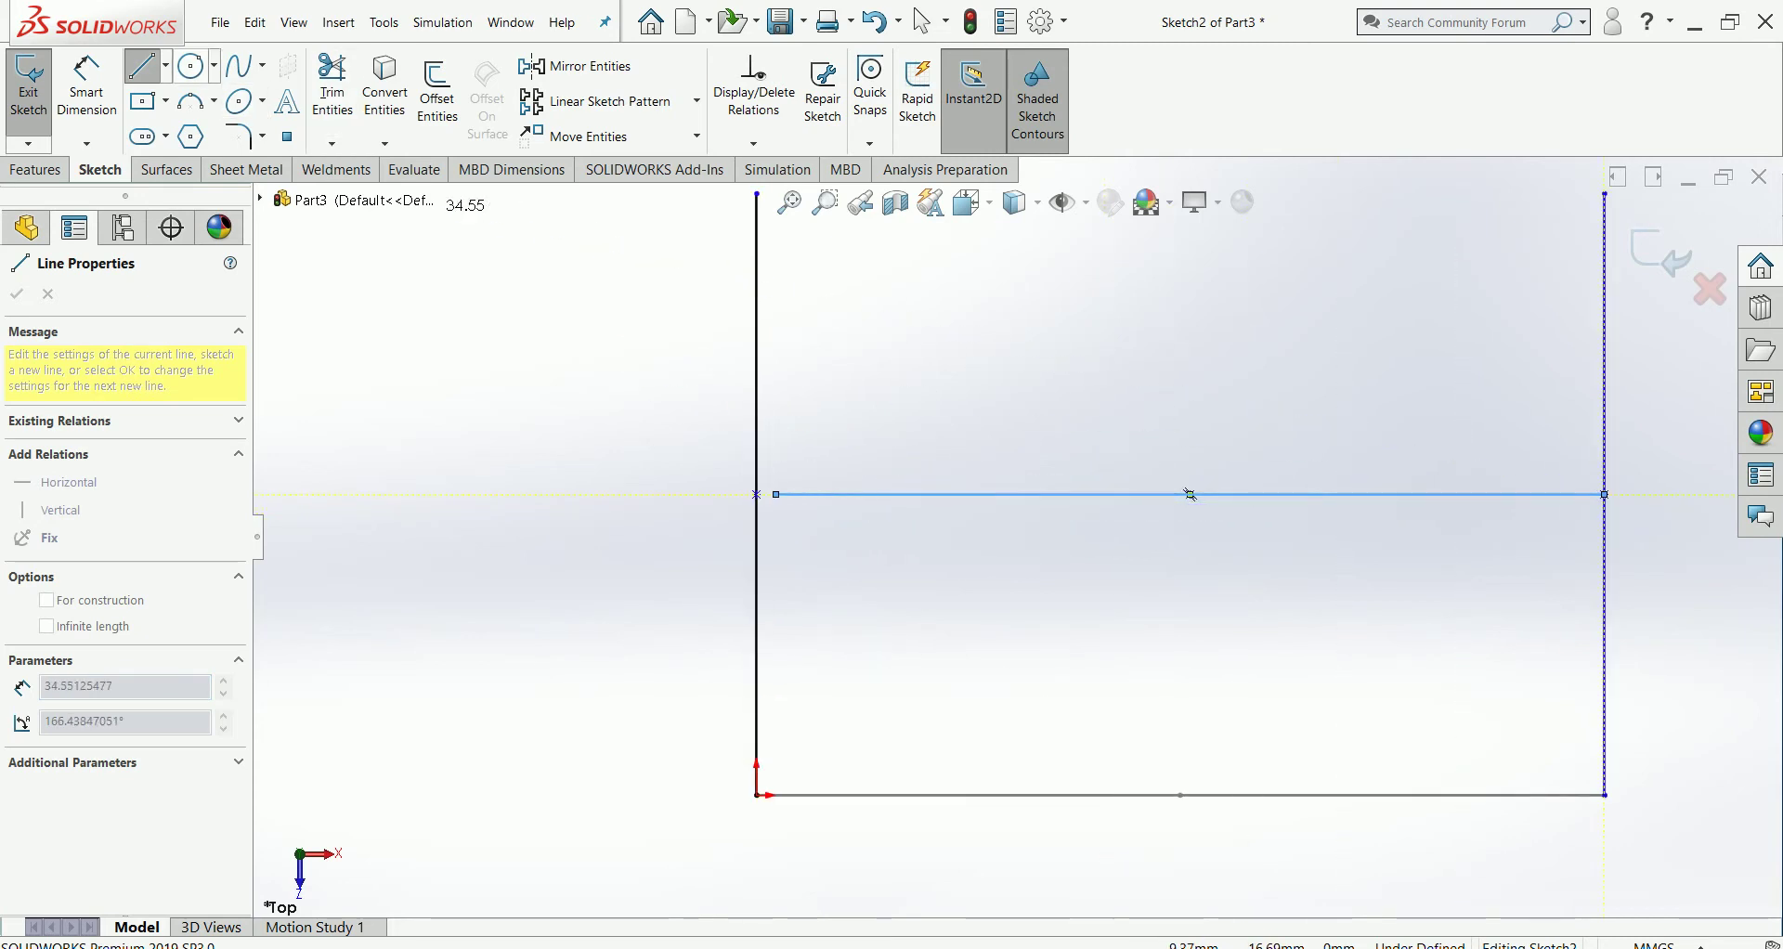
click(873, 20)
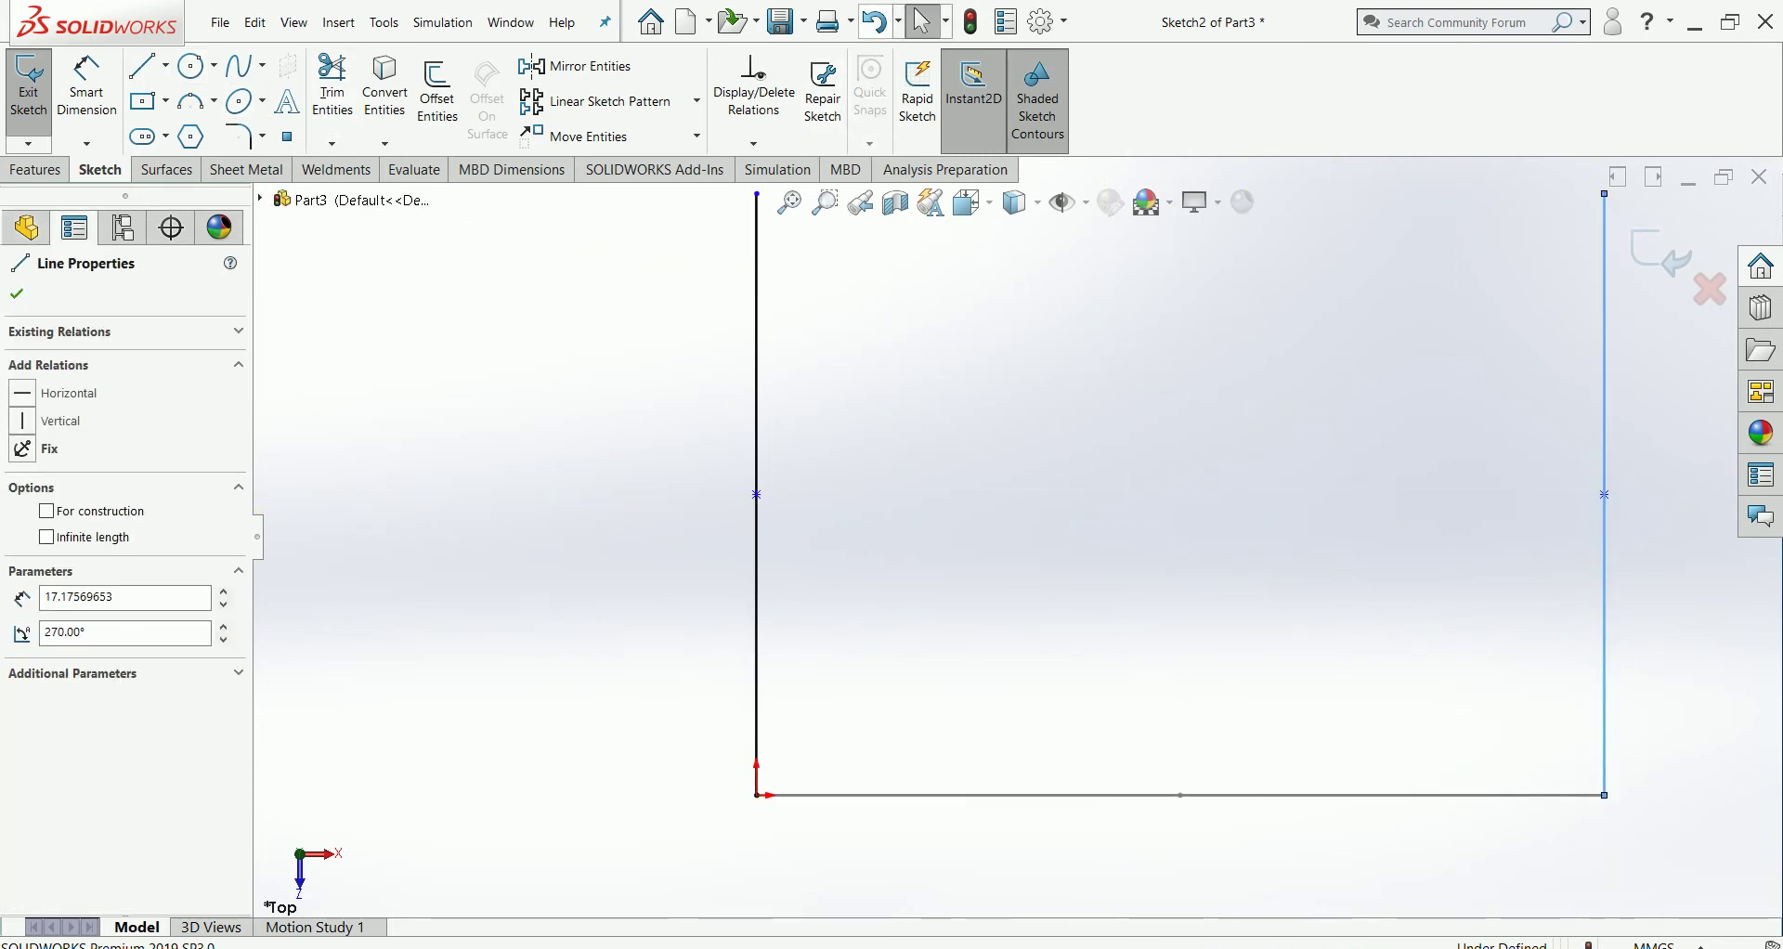
scroll(1012, 539, up, 1)
scroll(1017, 537, up, 3)
key(Escape)
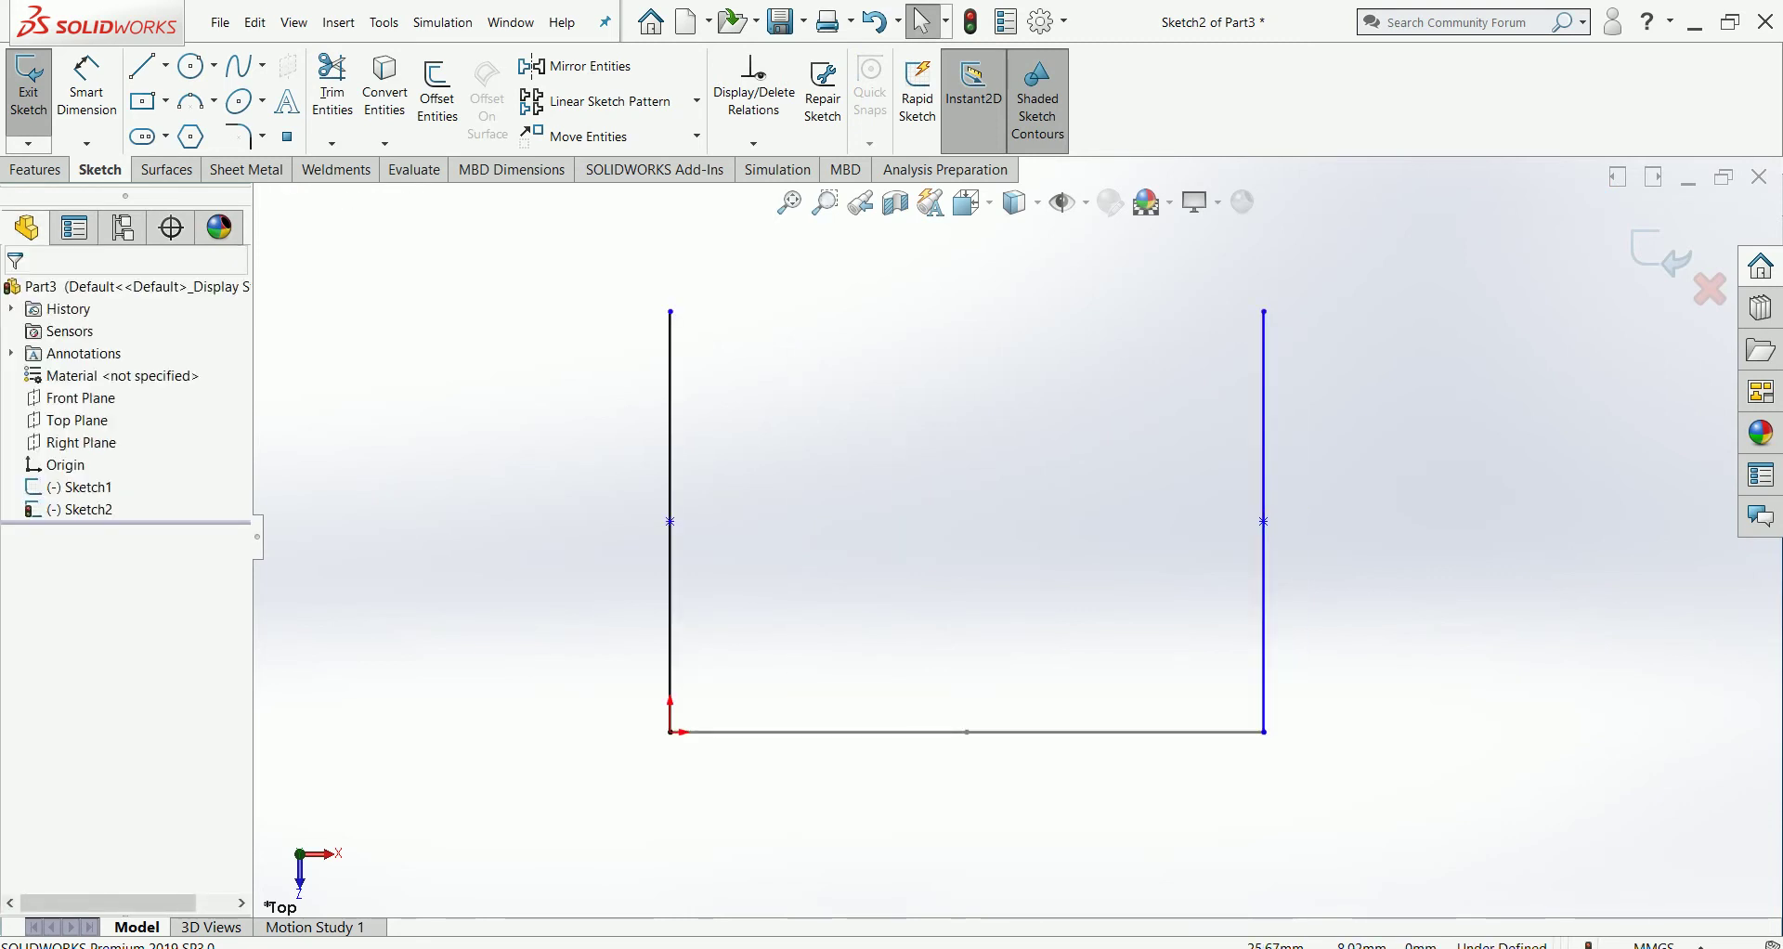
Step: Delete the right vertical line of Sketch2
scroll(1365, 663, down, 2)
scroll(1364, 663, down, 2)
scroll(928, 445, up, 1)
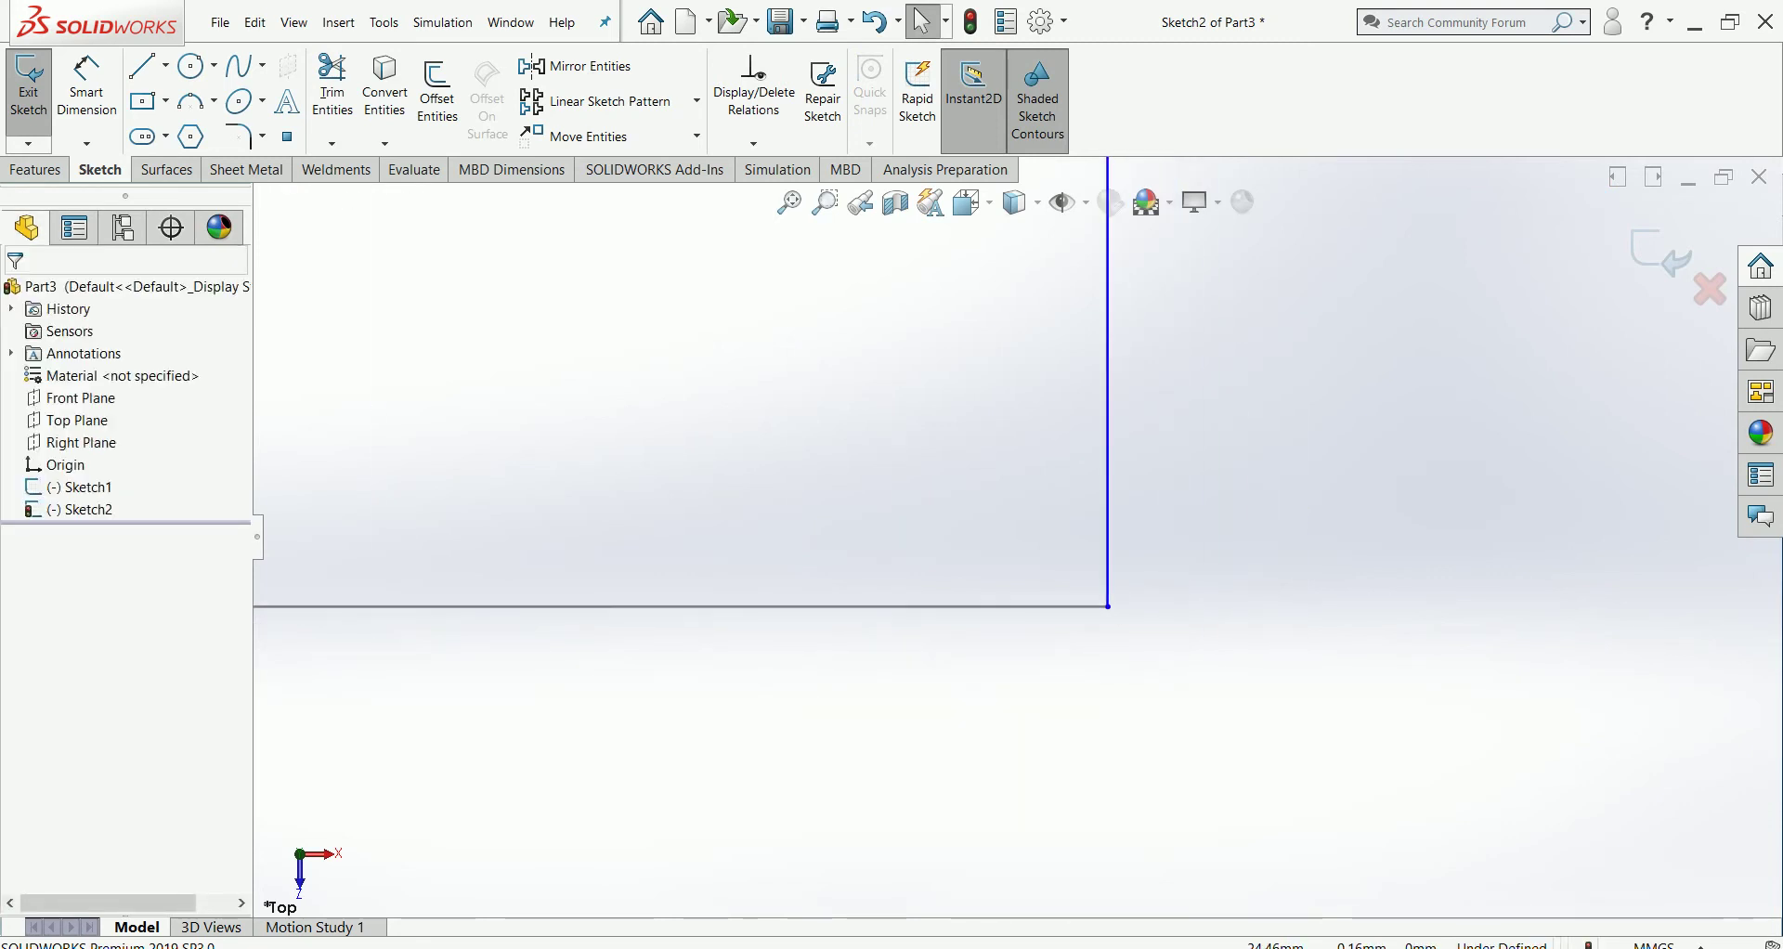
scroll(929, 446, up, 1)
scroll(929, 446, up, 1)
scroll(933, 287, down, 1)
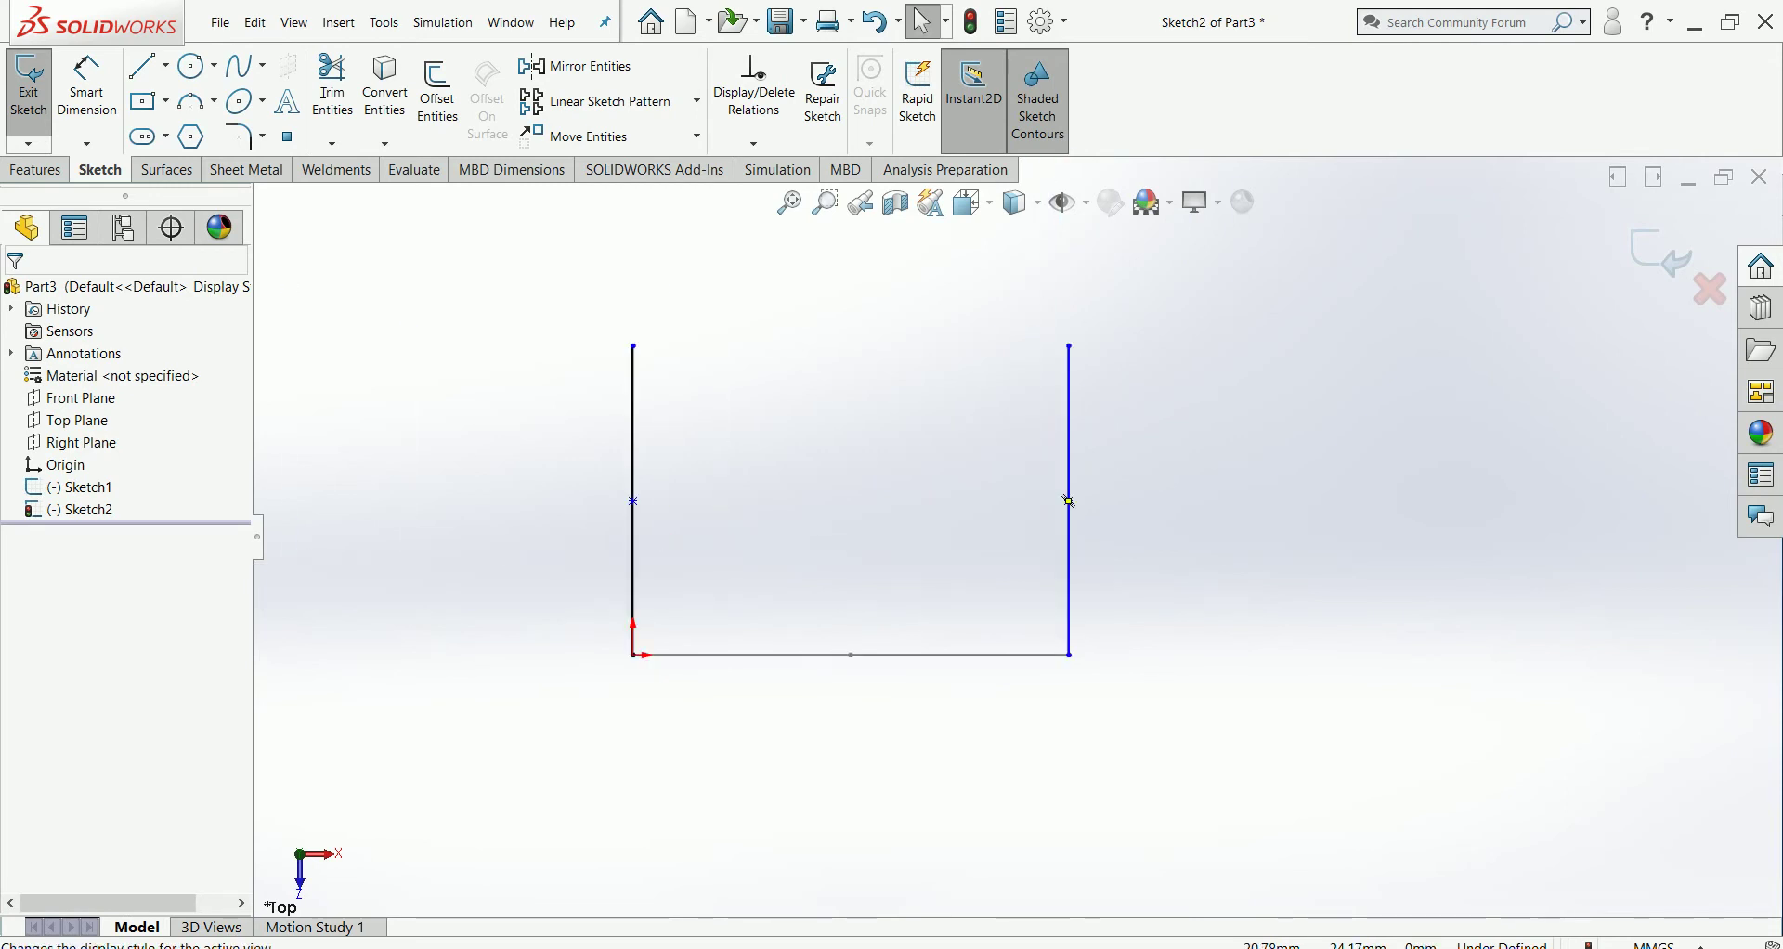
click(1069, 501)
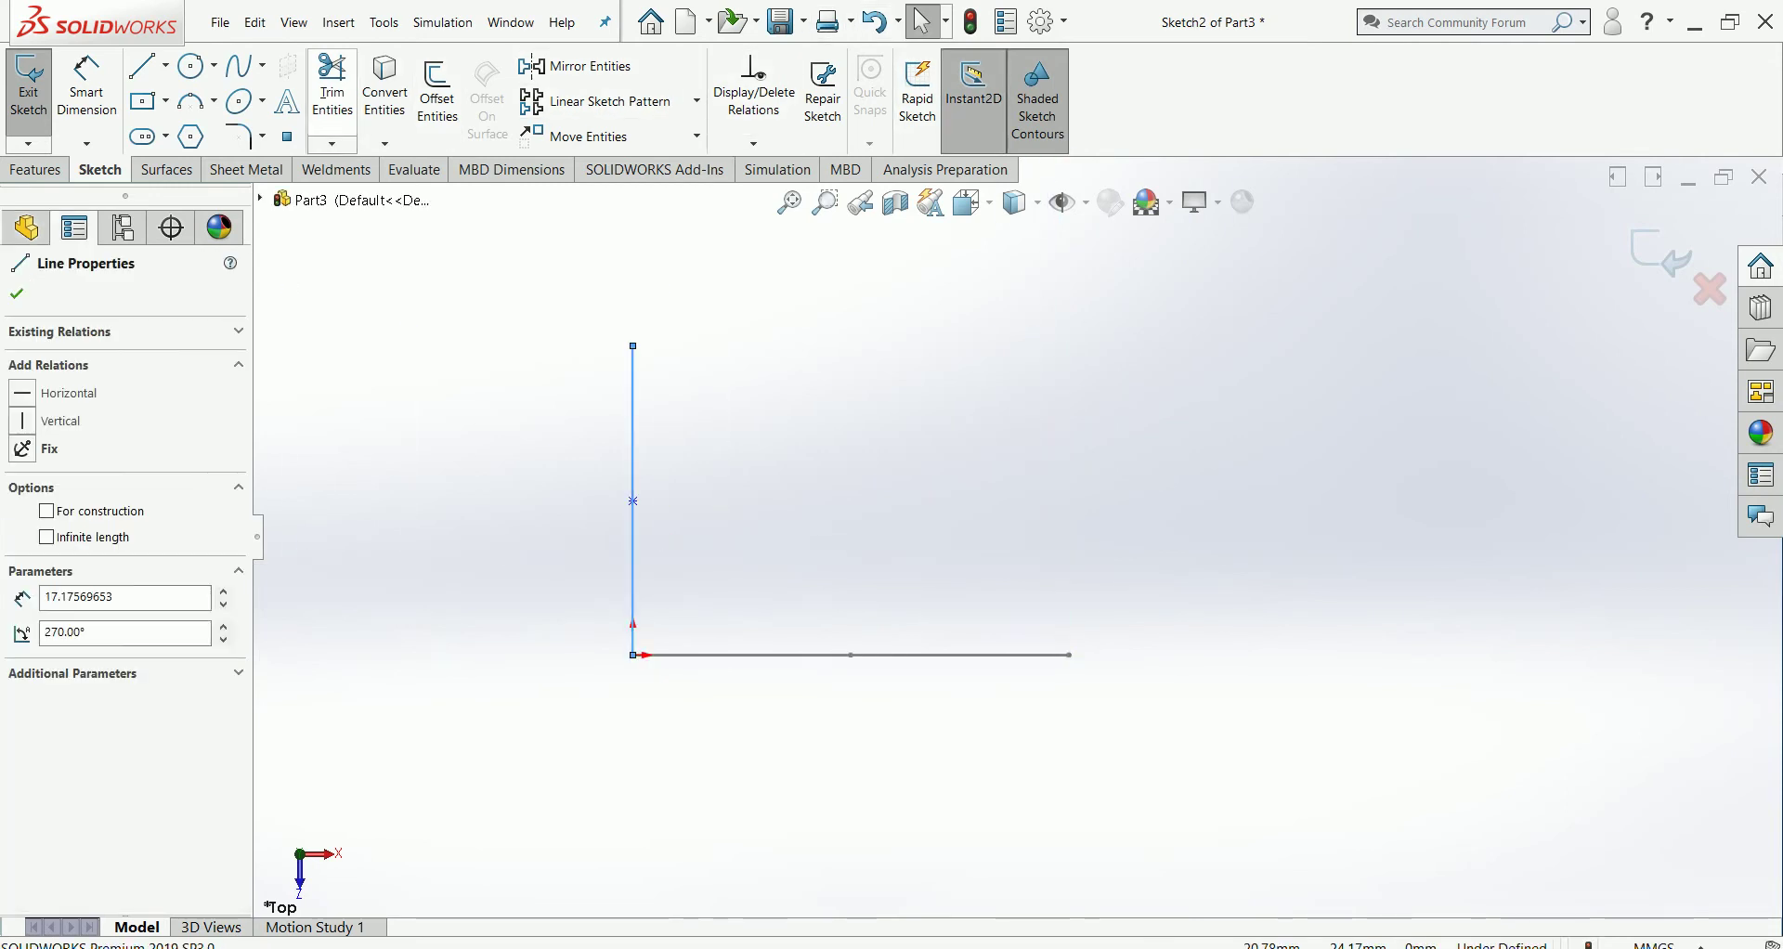
key(Delete)
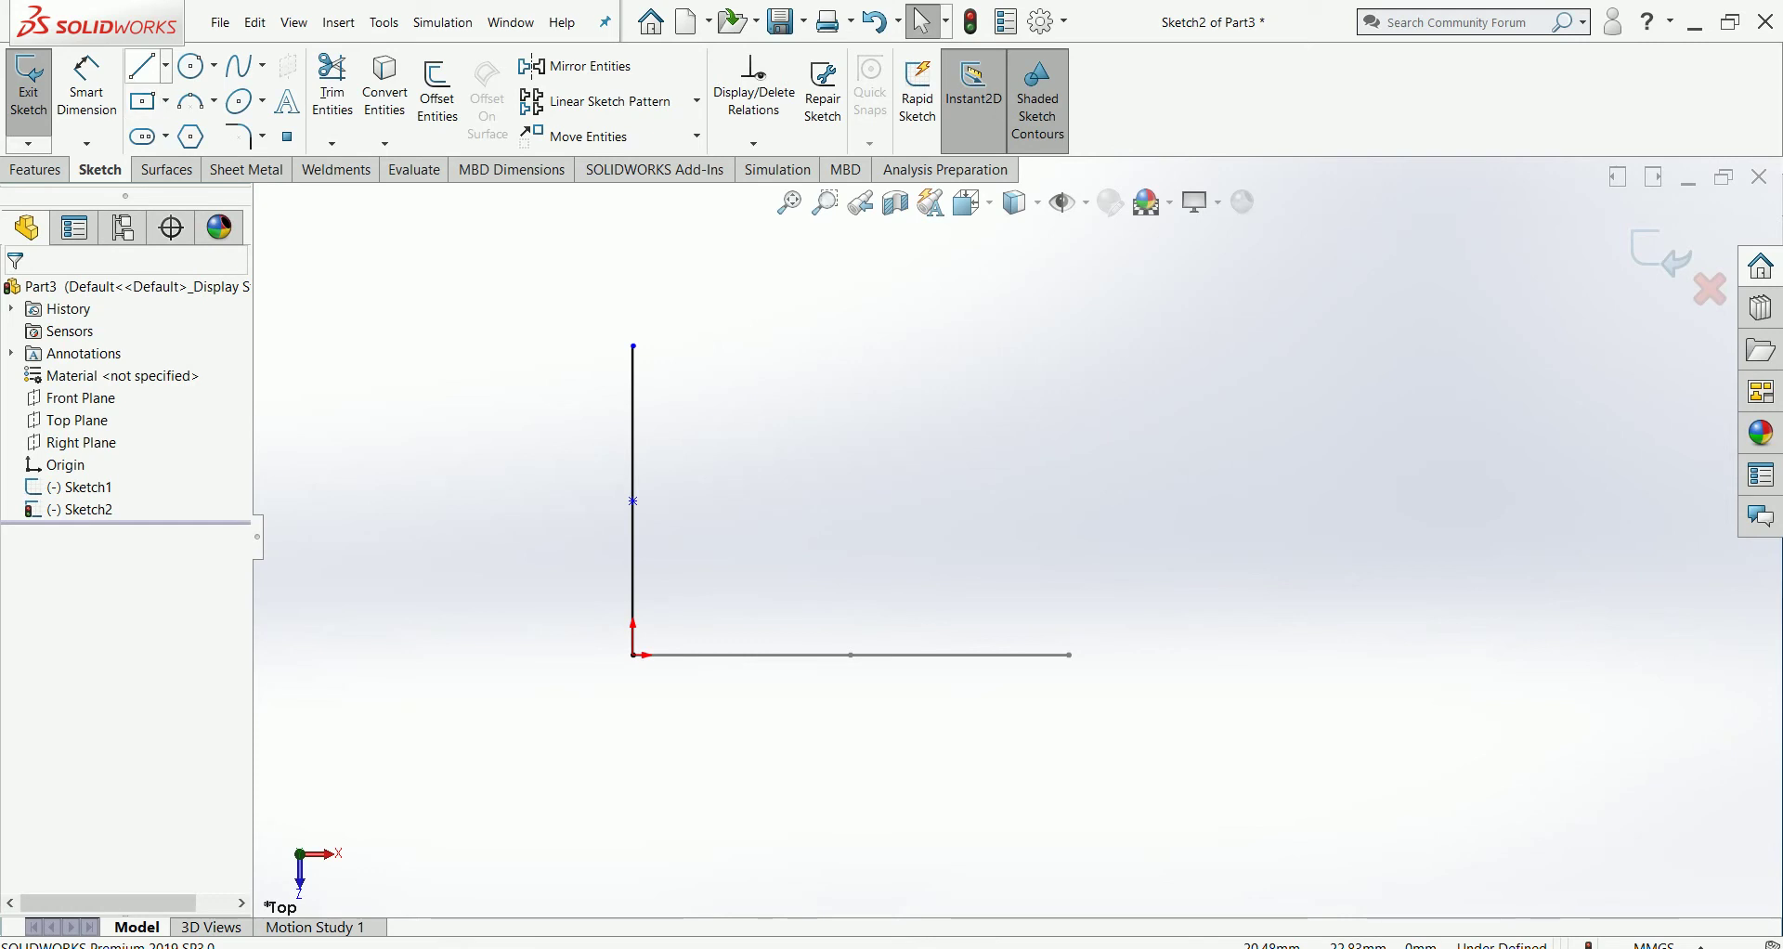
Step: Draw a new full-height right side and a top edge to close the rectangle
click(144, 67)
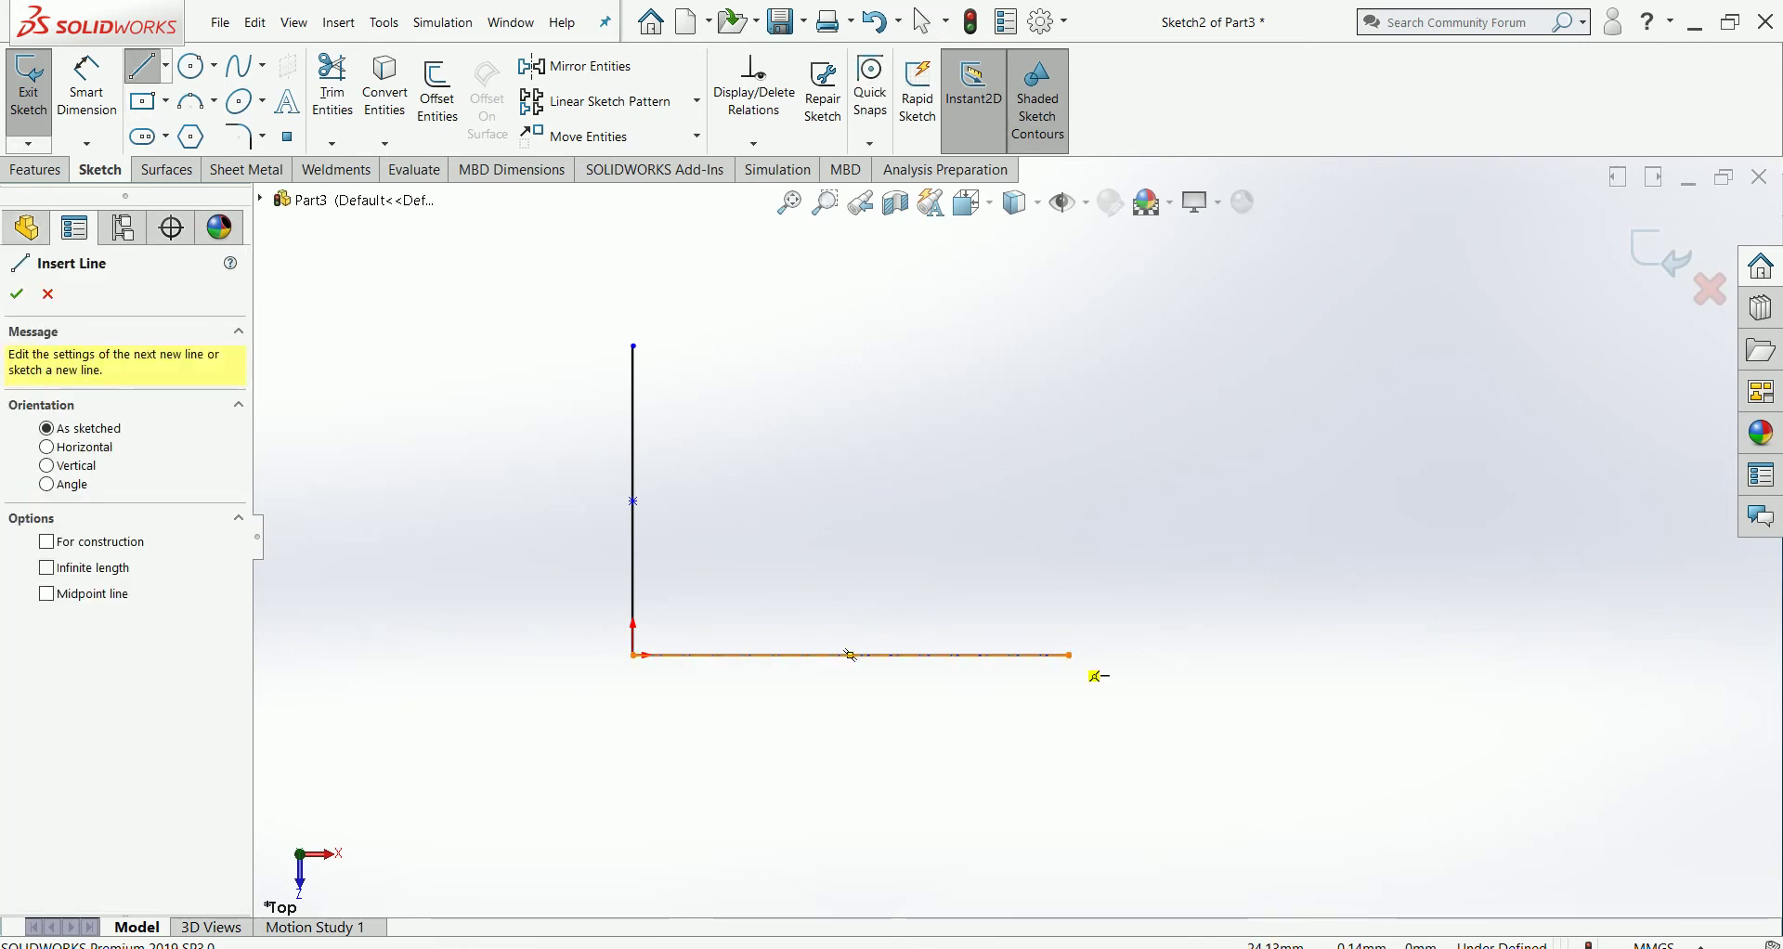
click(1071, 656)
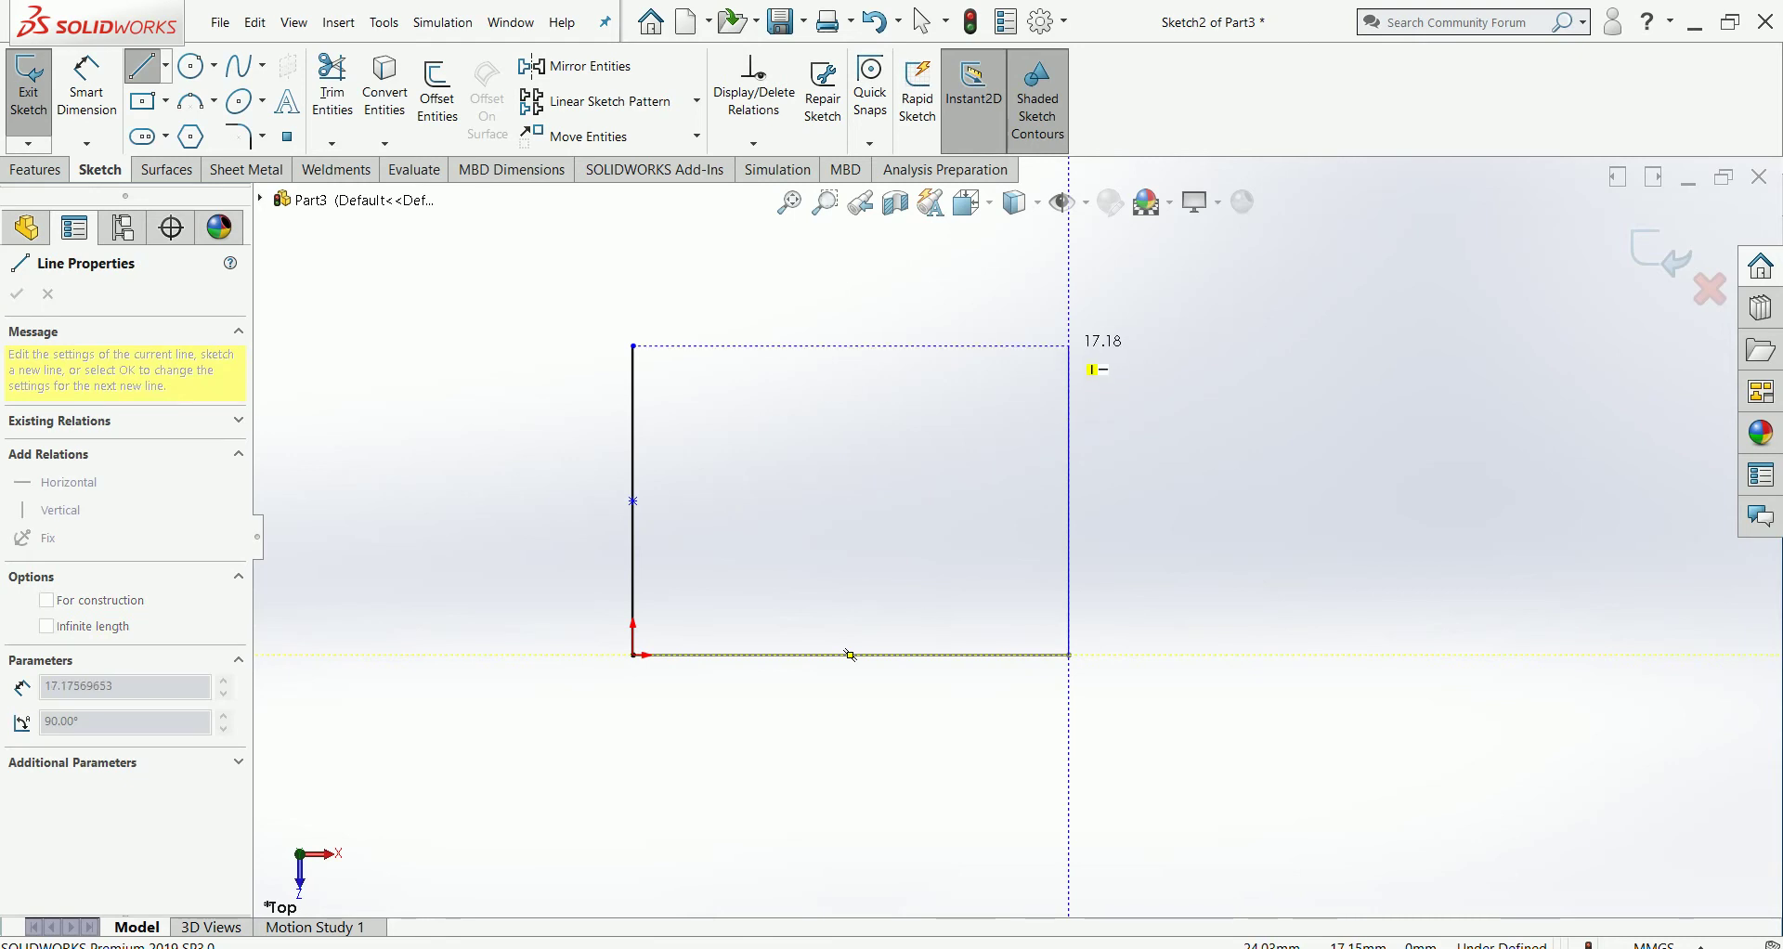
click(1069, 346)
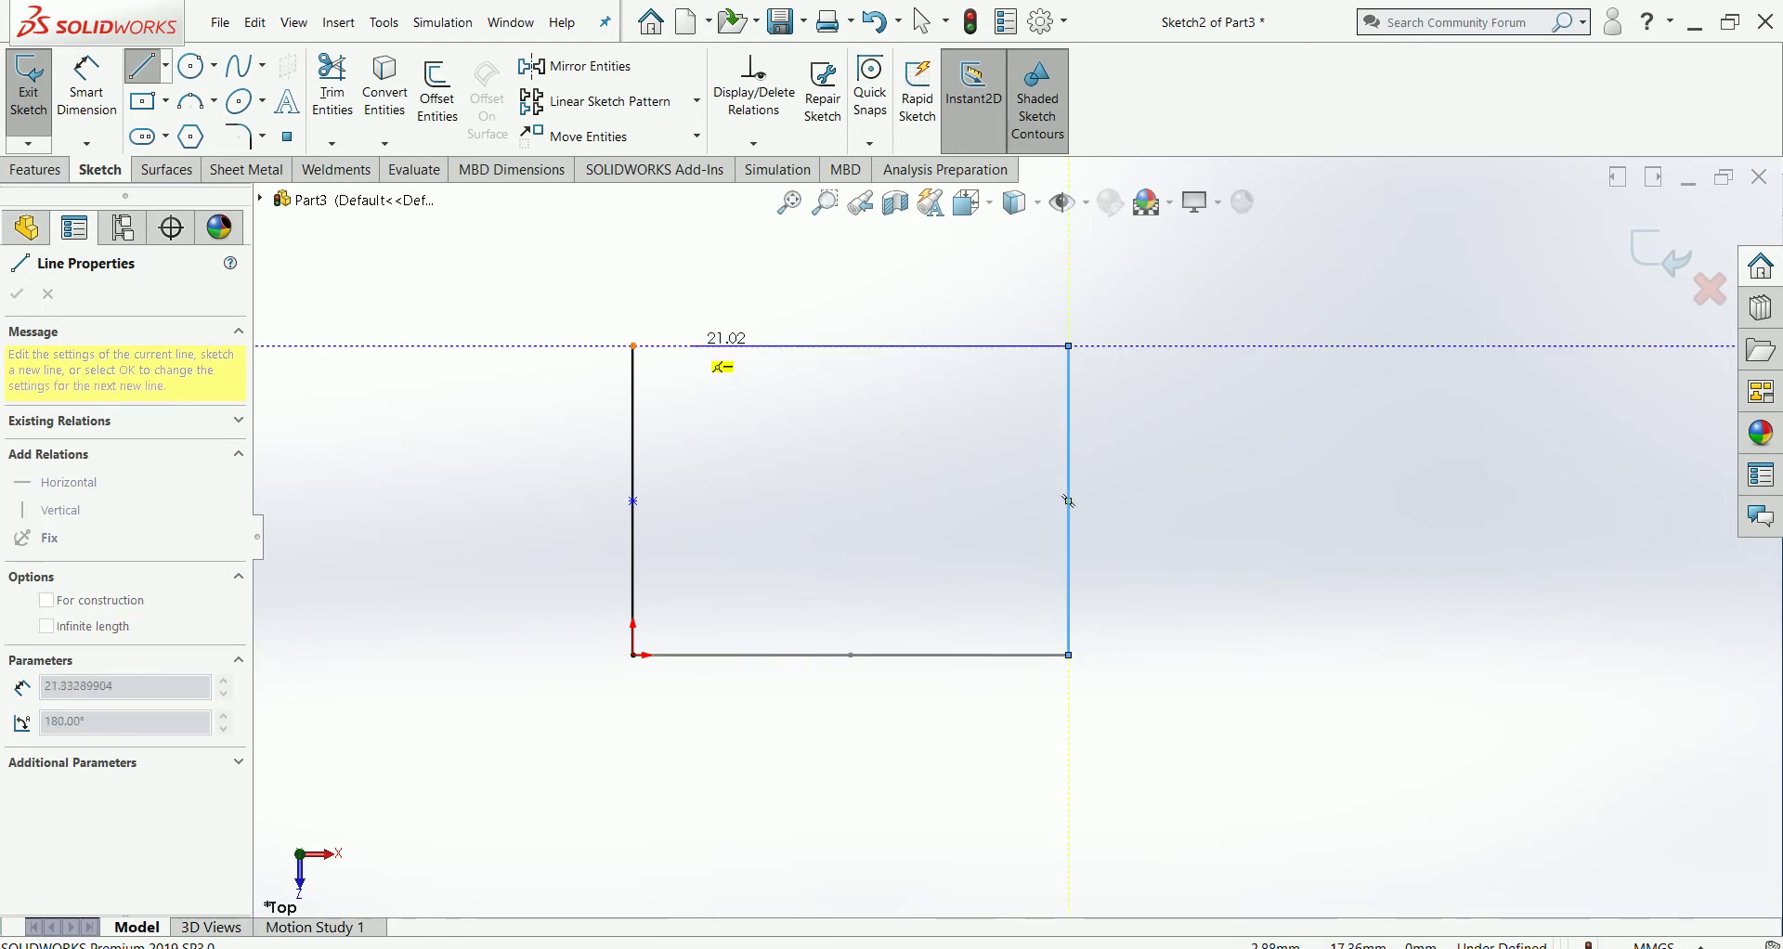
click(633, 346)
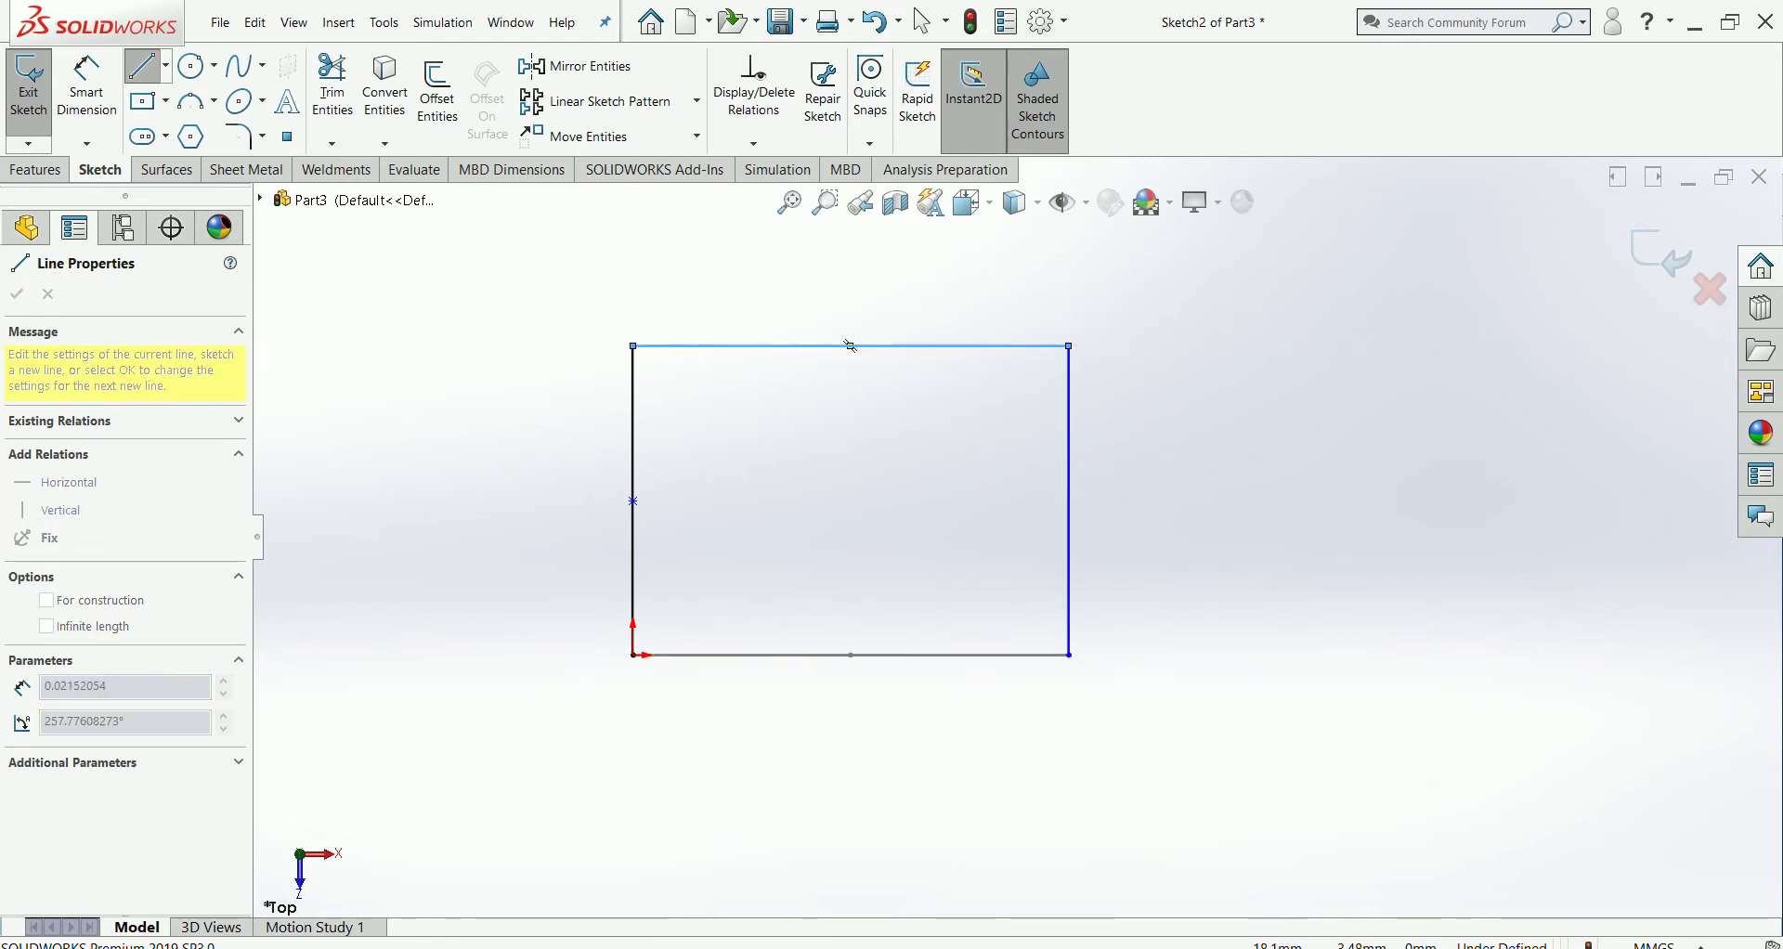
Step: Draw a horizontal centerline between the left and right edge midpoints, and a vertical one between the top and bottom midpoints
click(166, 65)
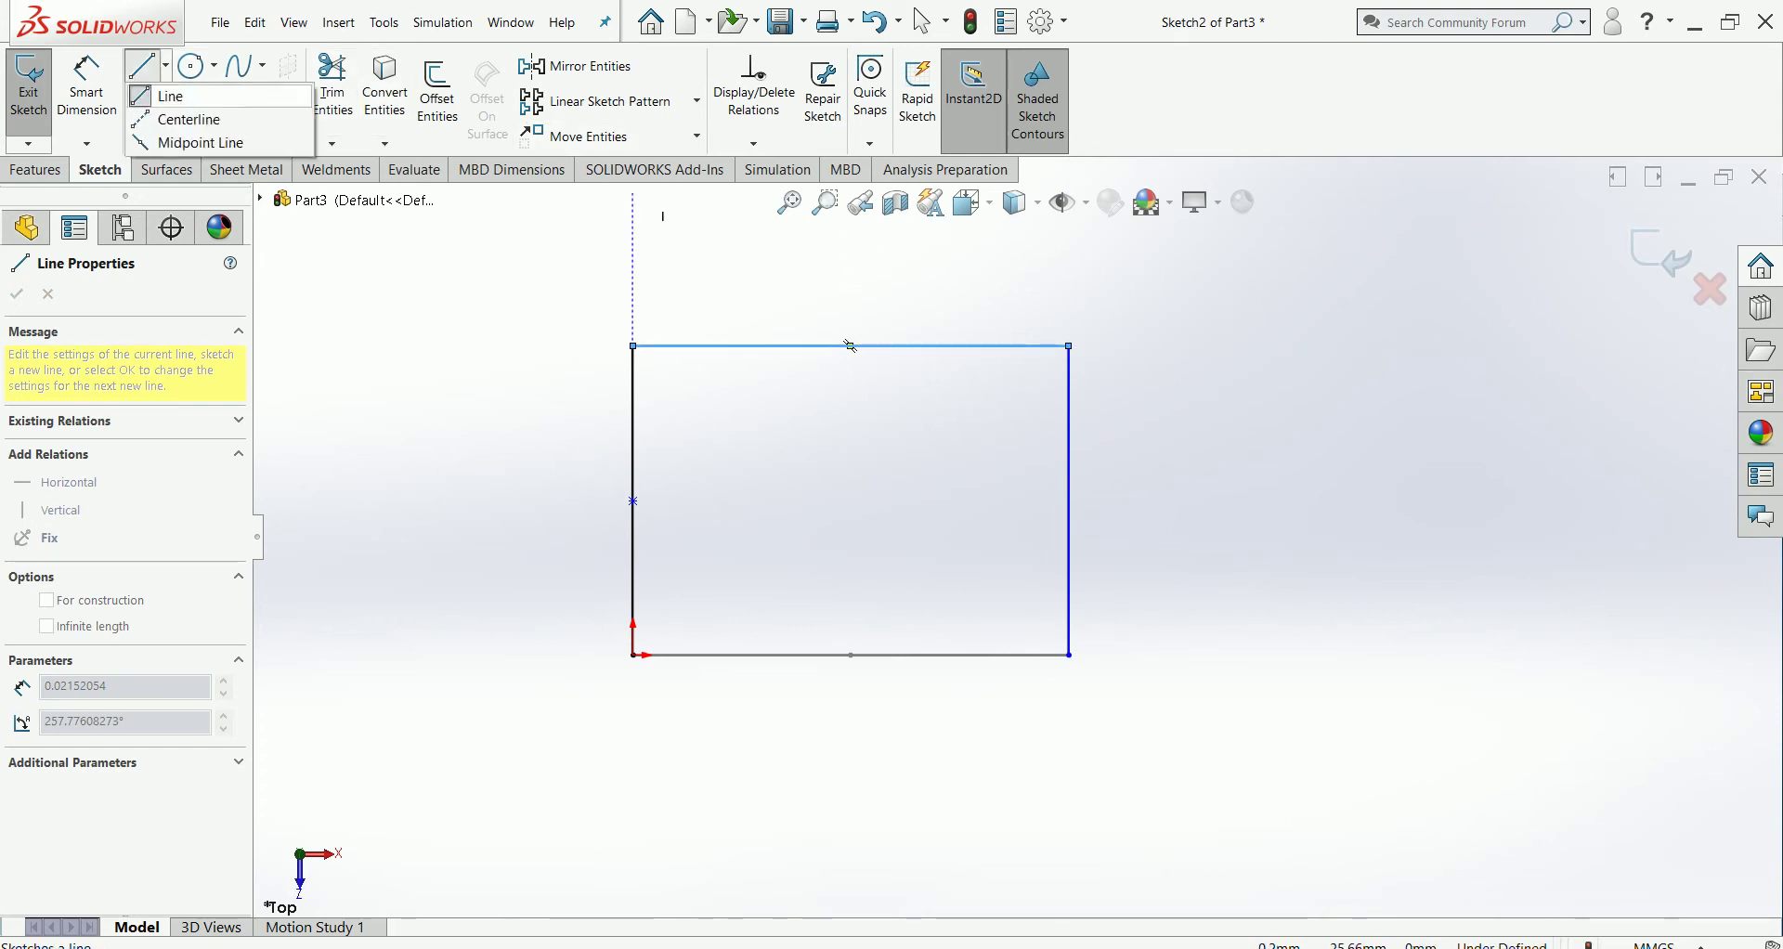
click(181, 119)
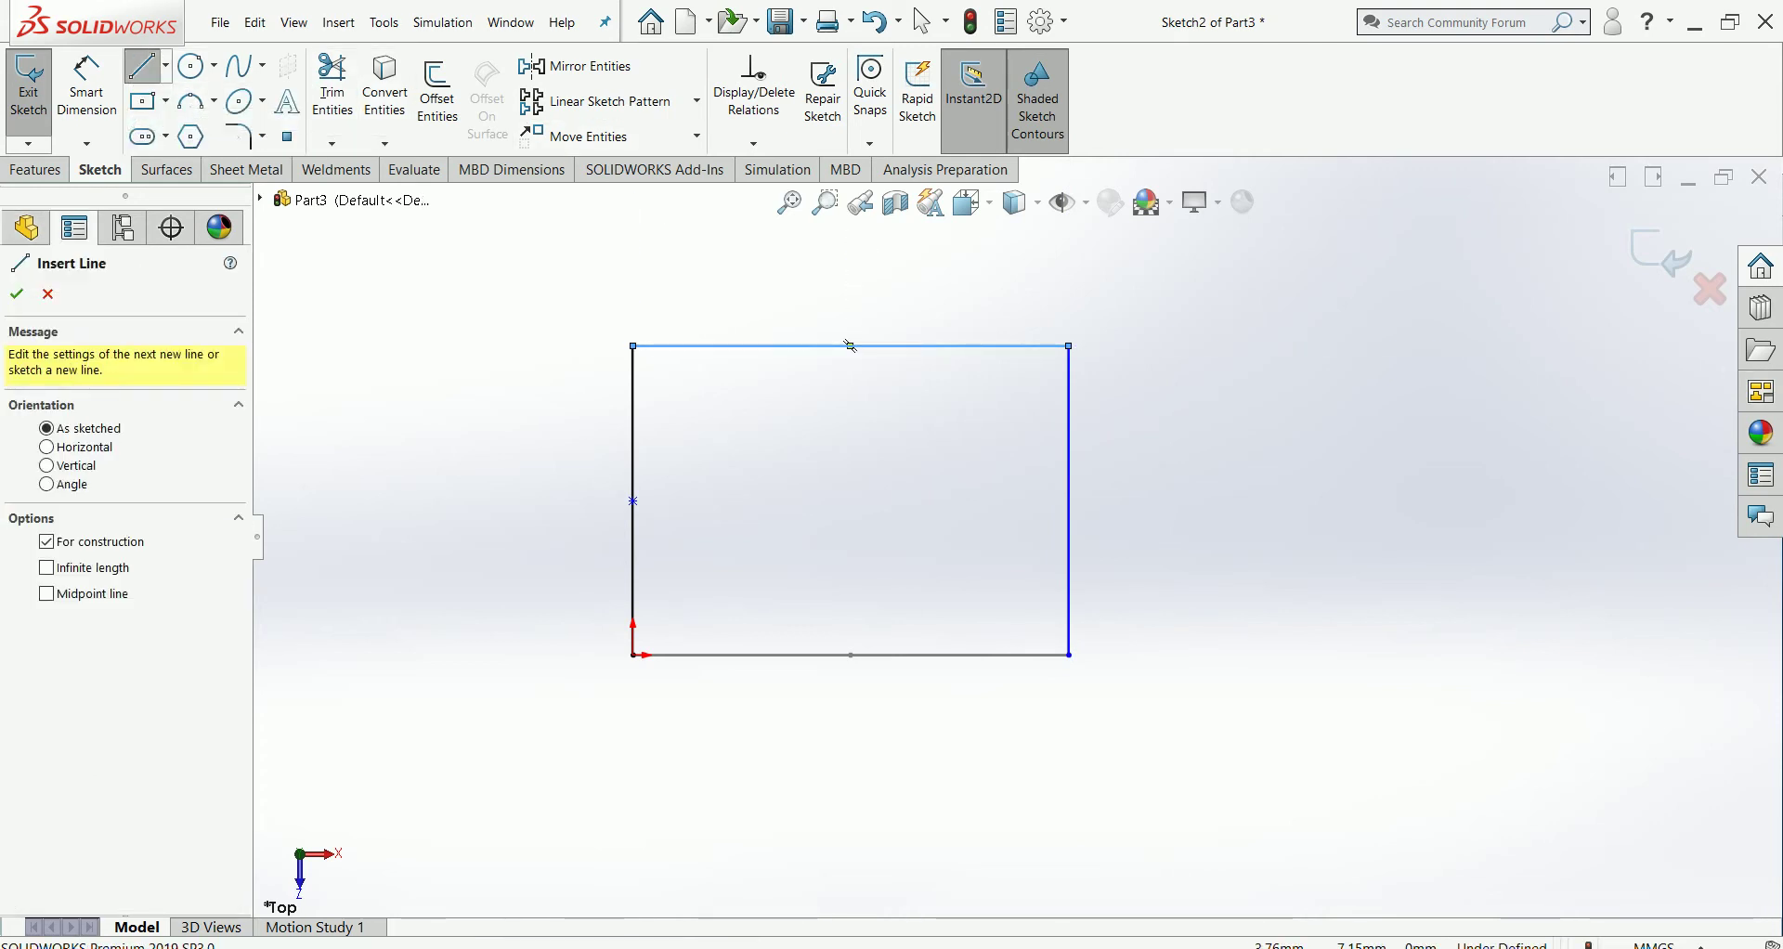
click(634, 502)
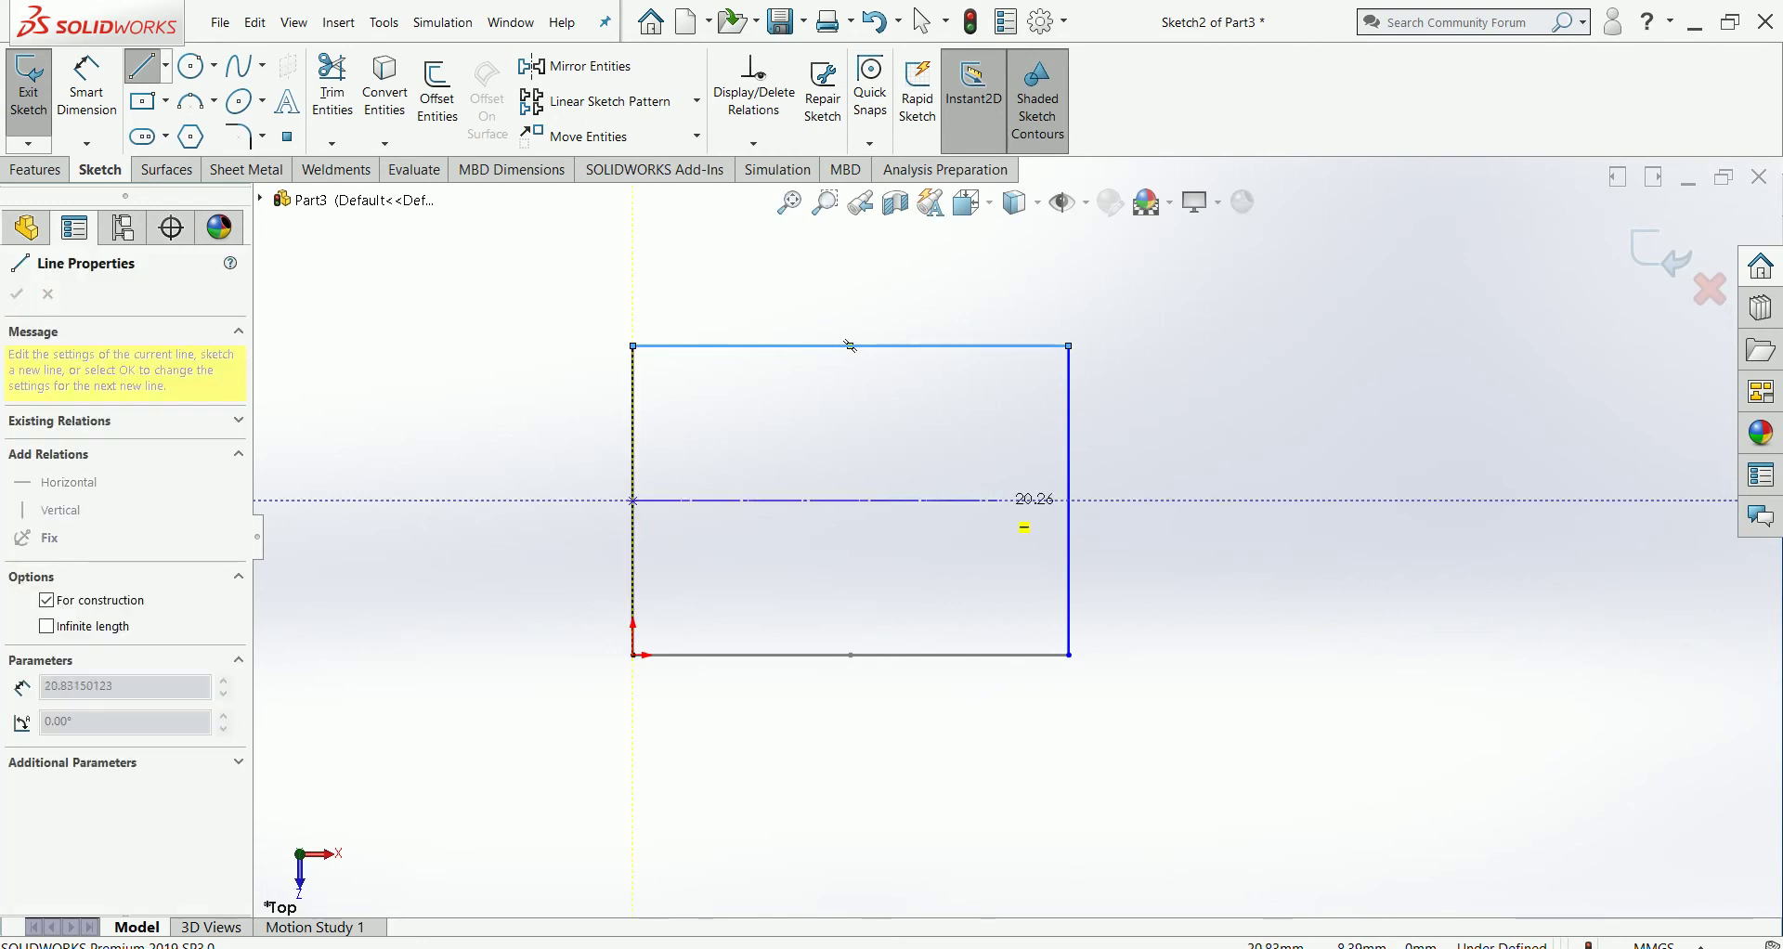
click(1068, 501)
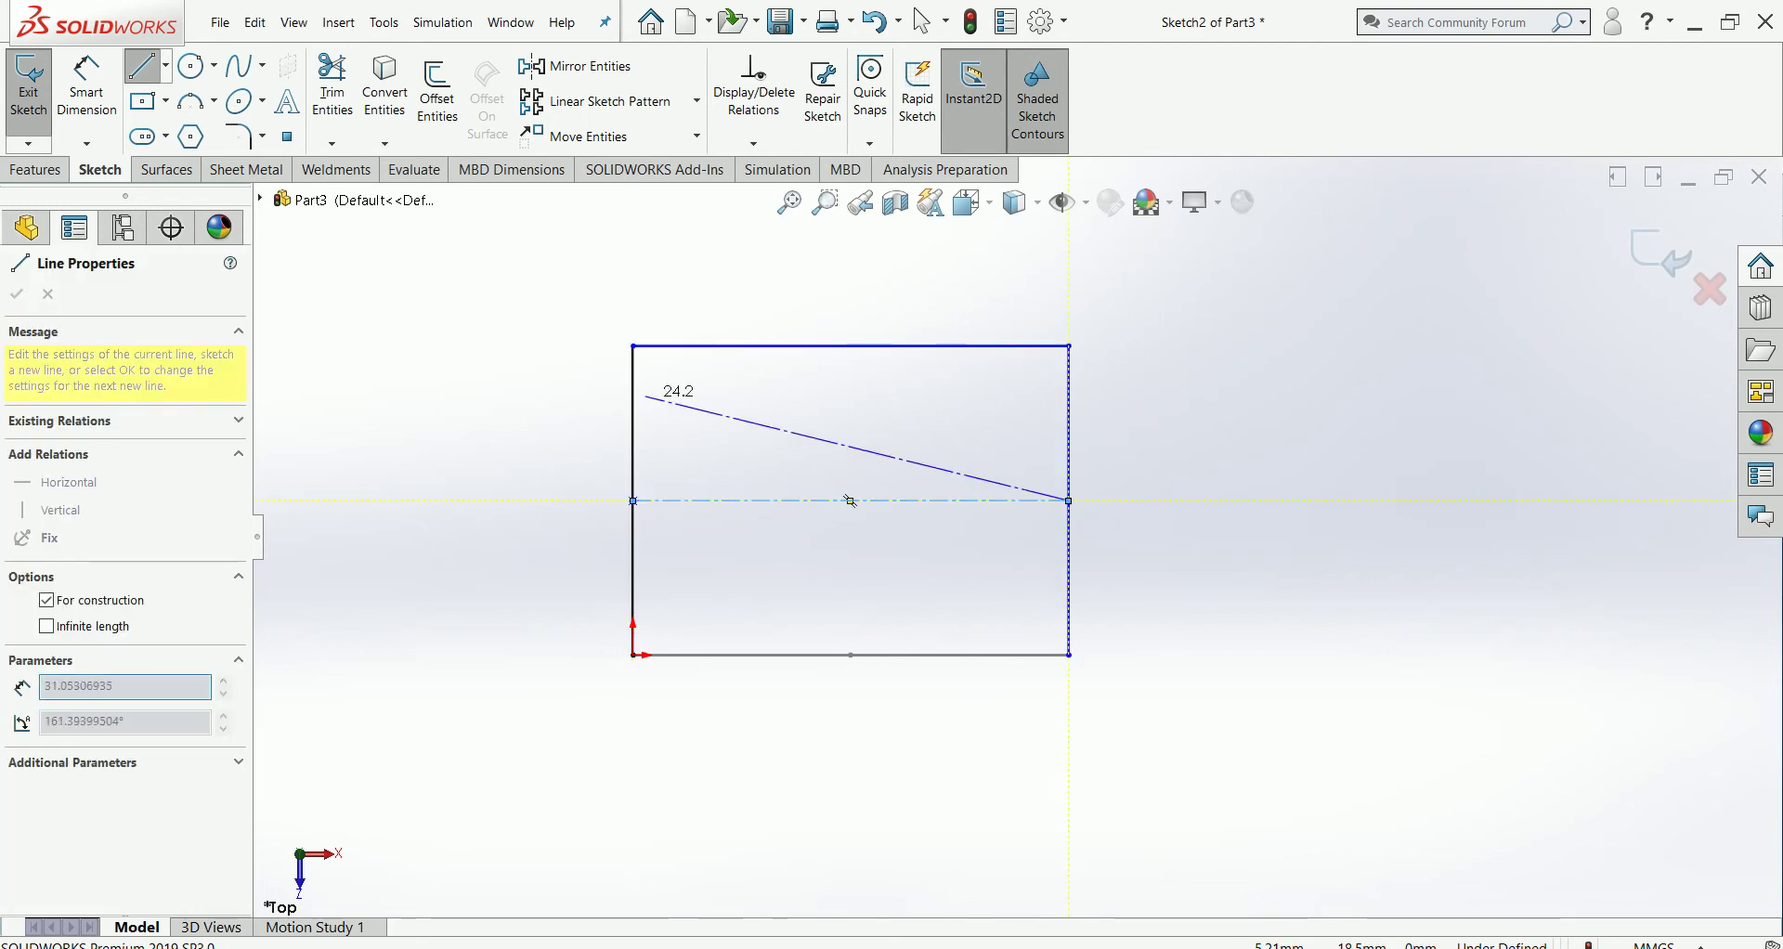
click(165, 65)
click(142, 65)
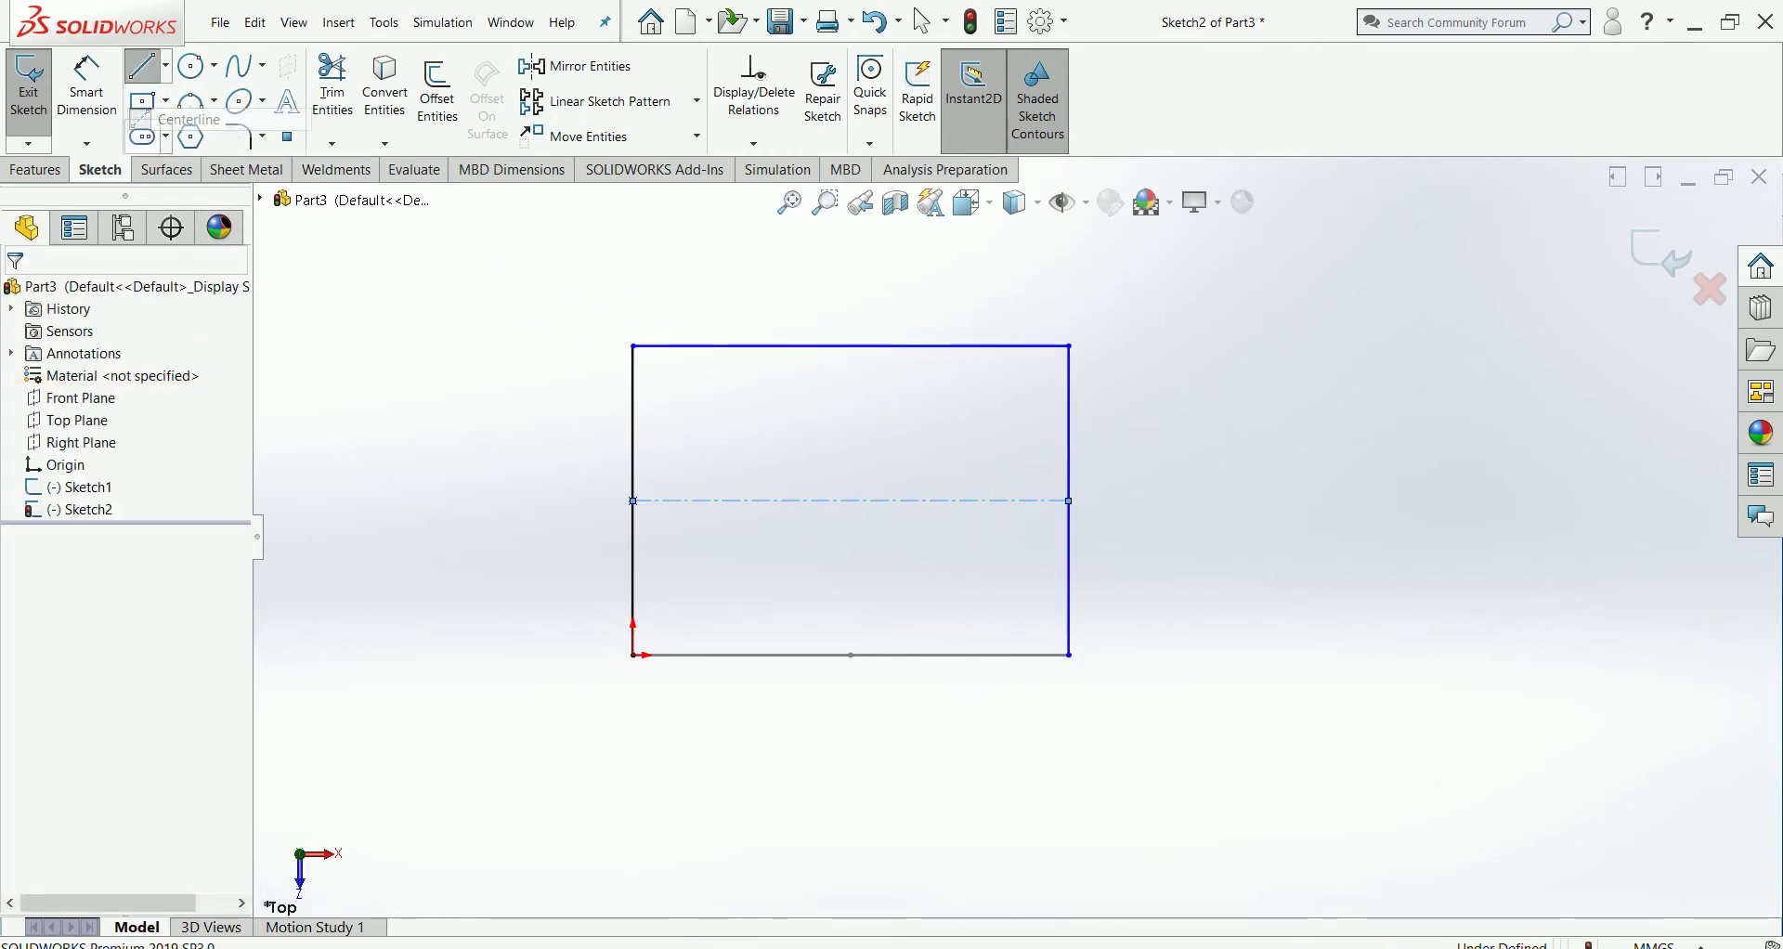
click(165, 65)
click(177, 119)
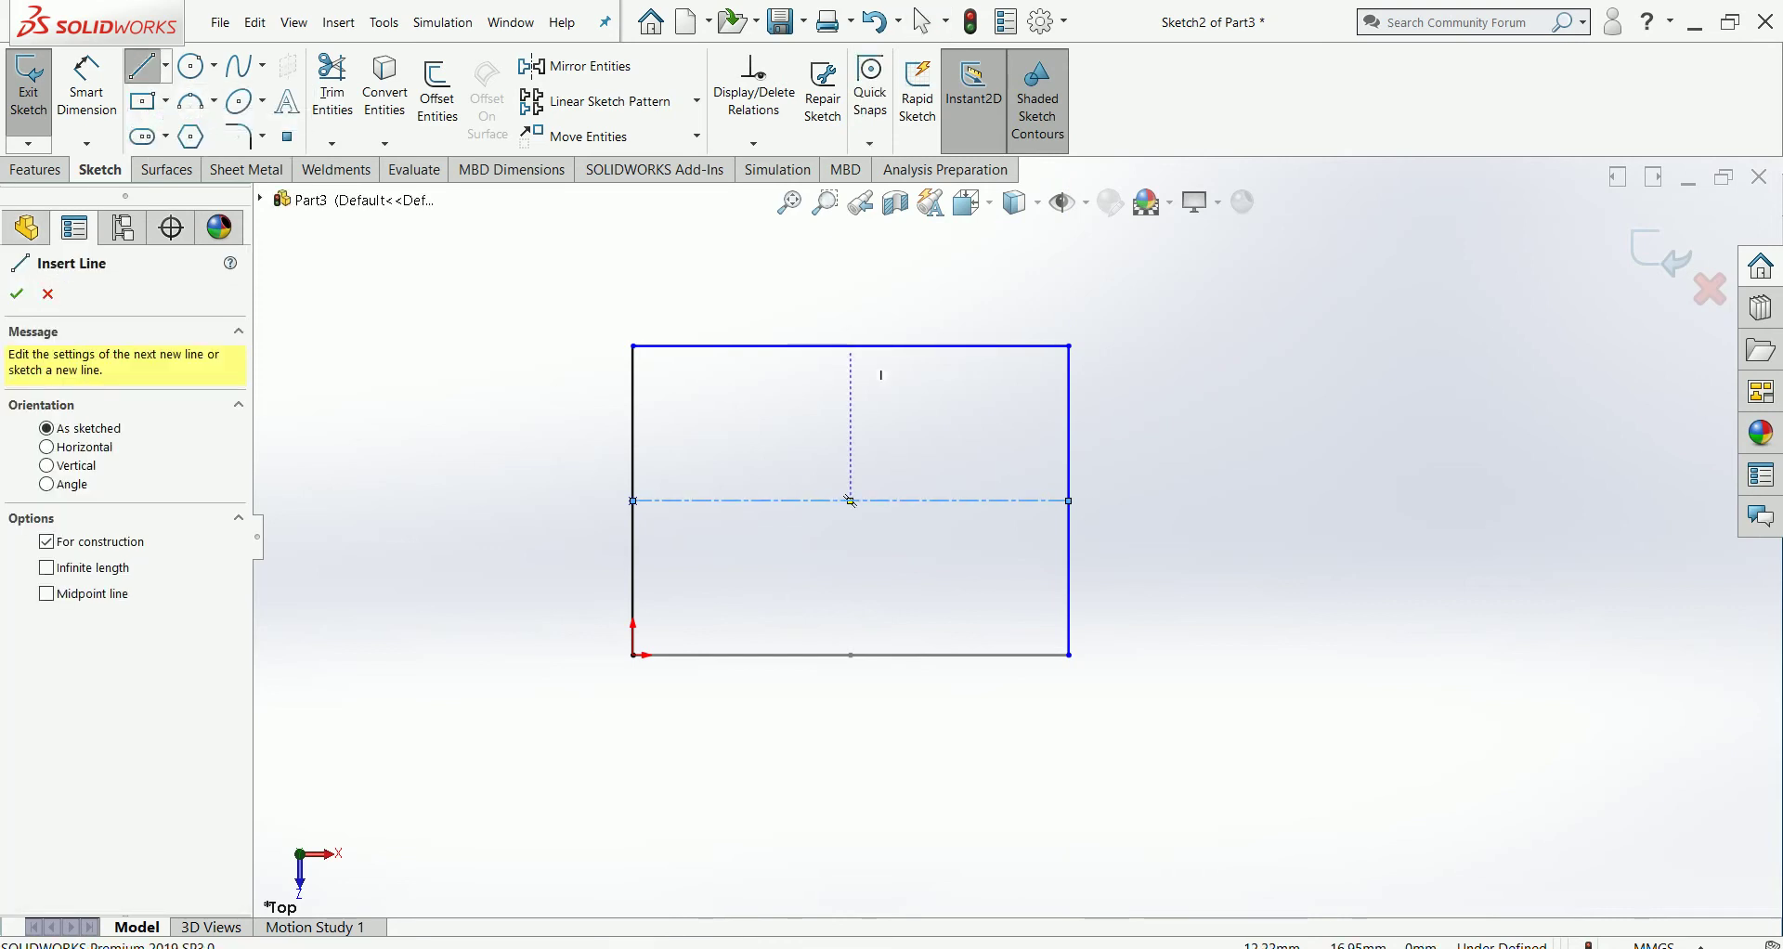
click(849, 345)
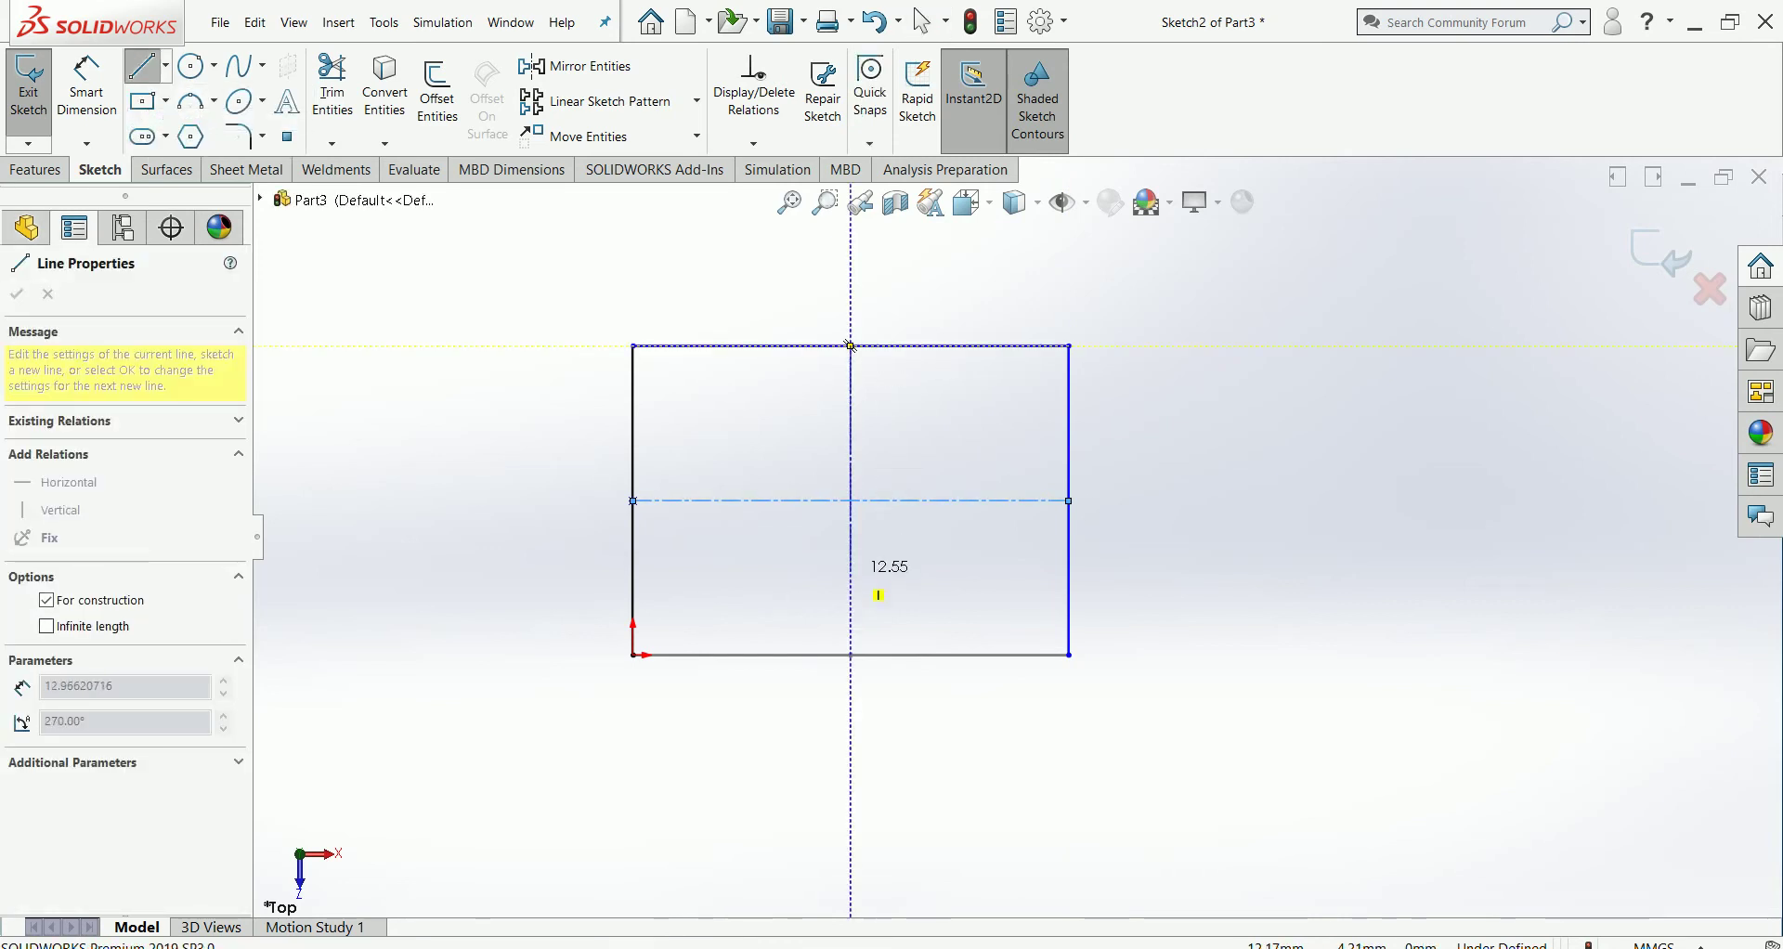
click(851, 655)
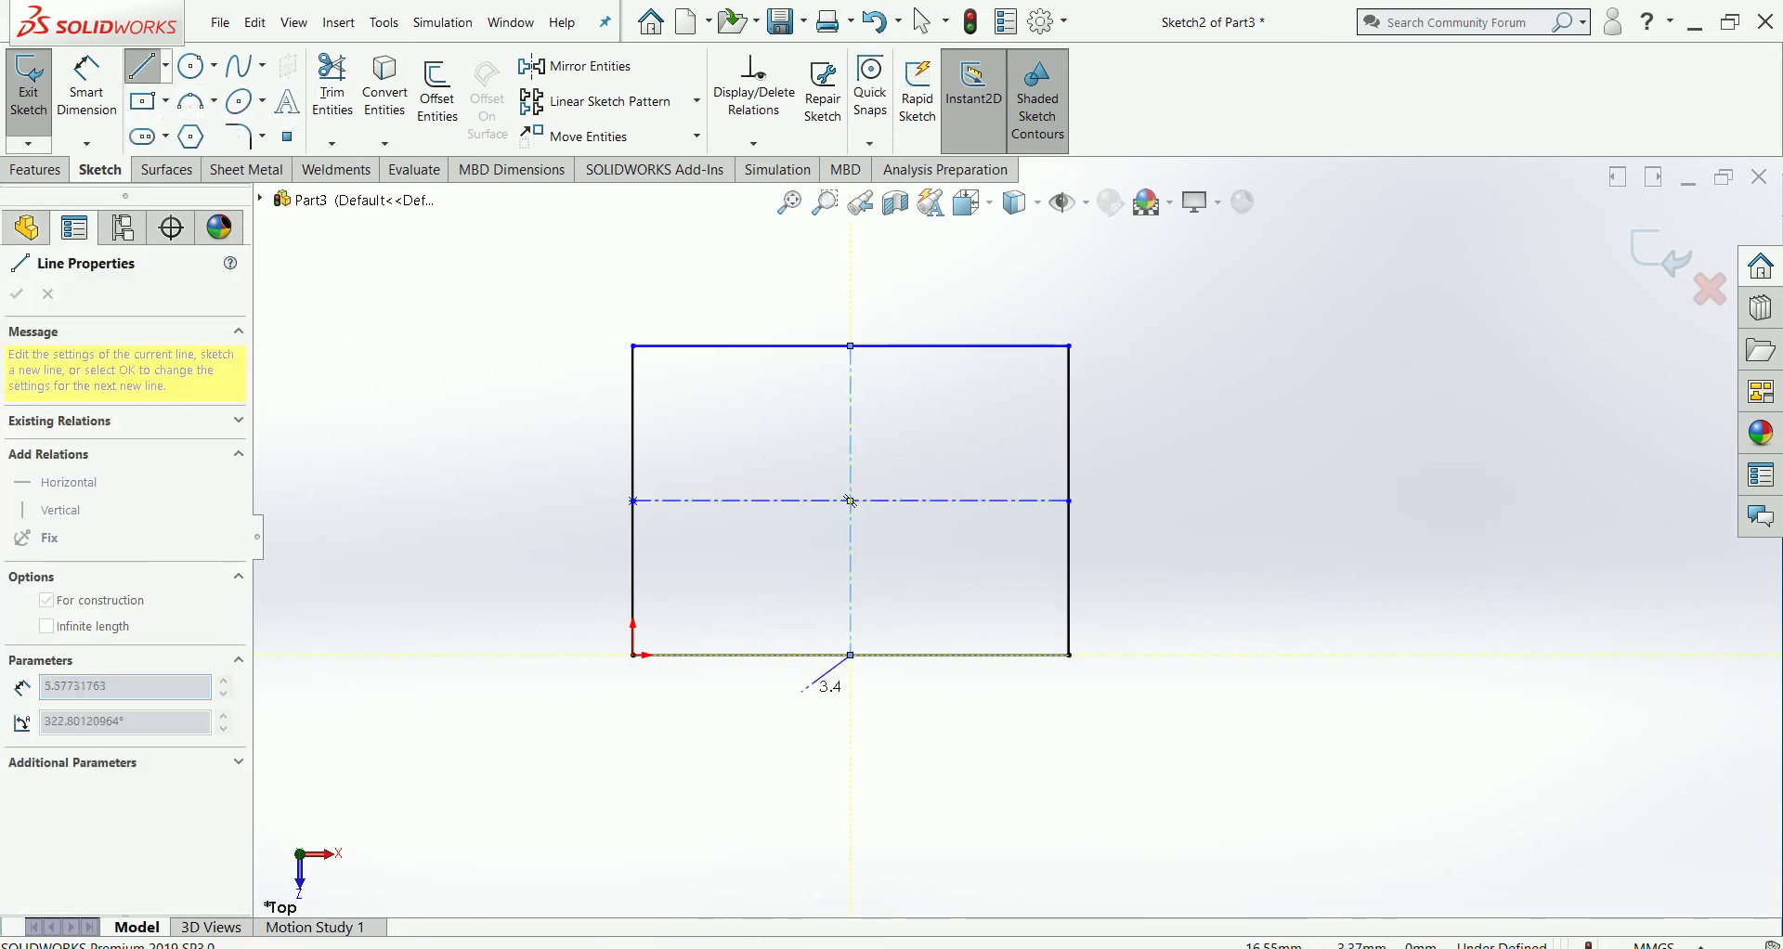
click(142, 66)
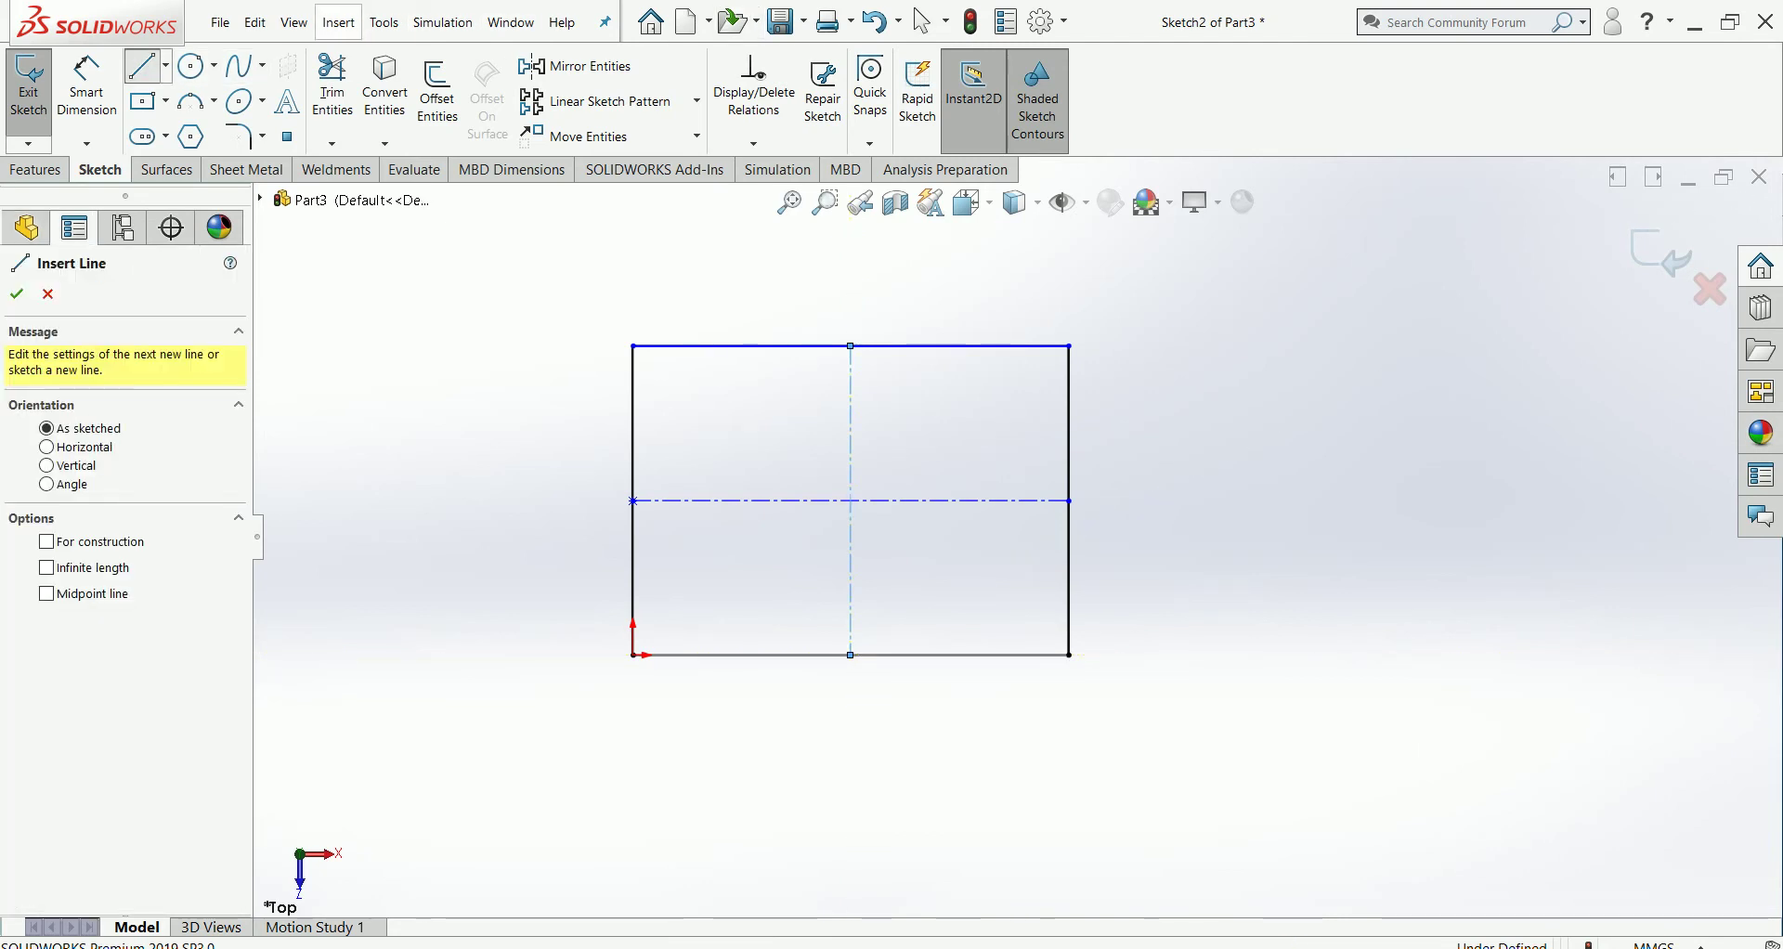
key(Escape)
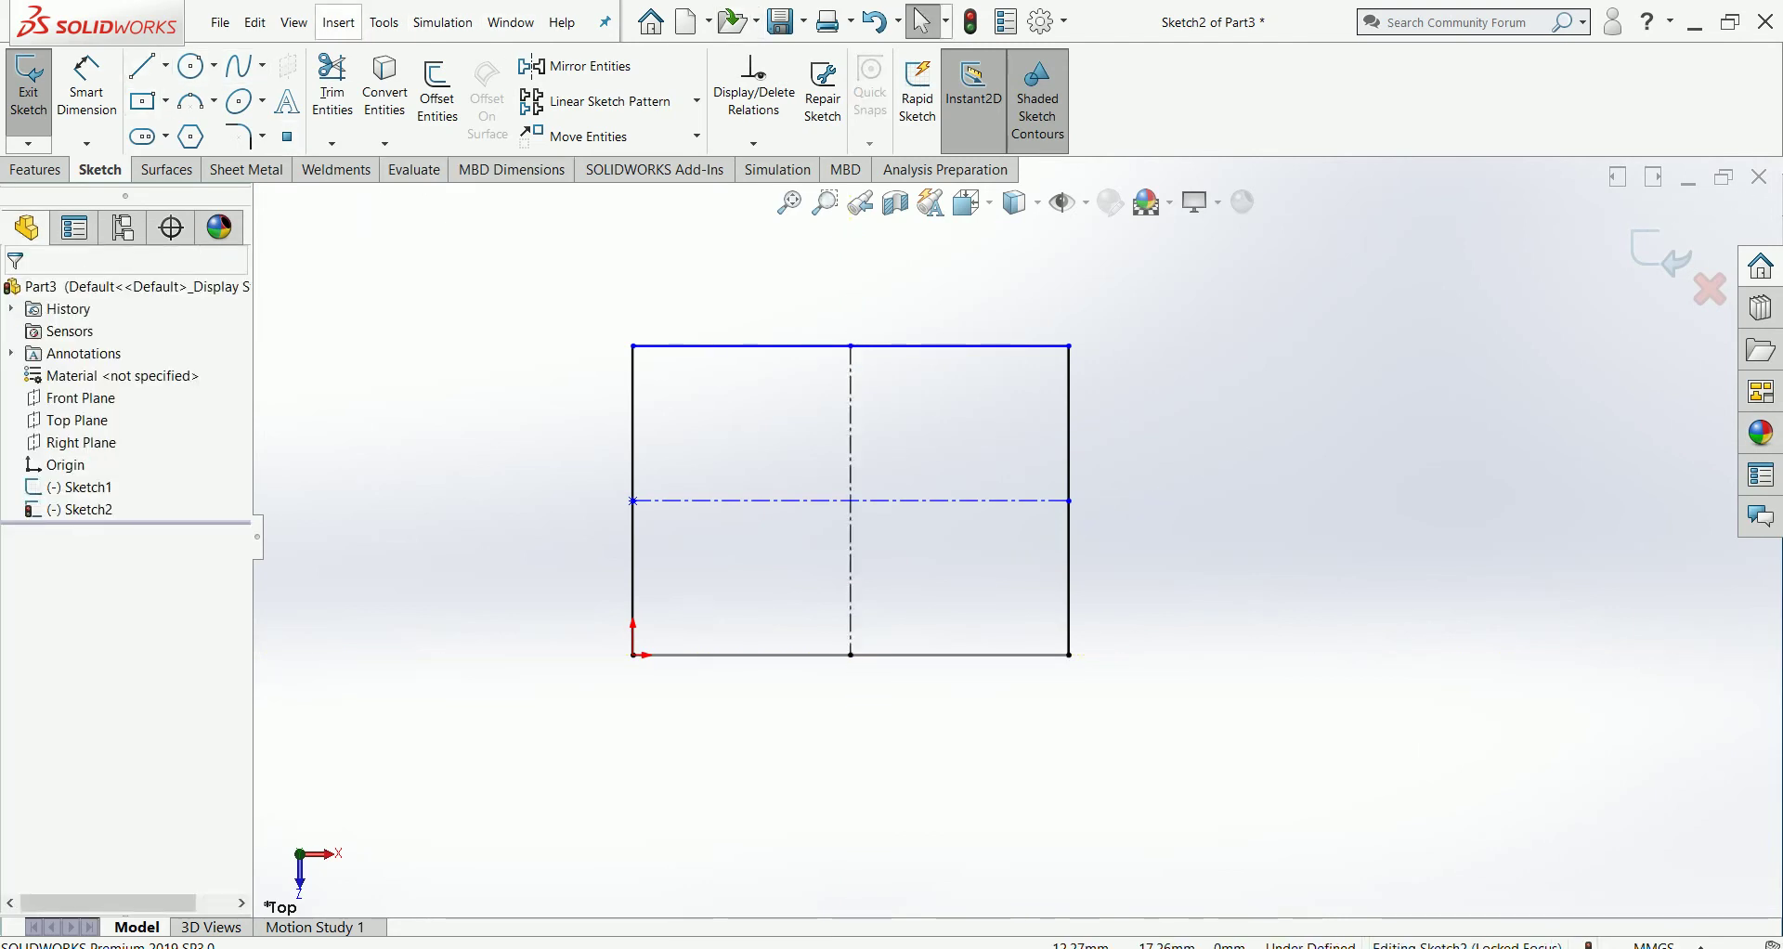
Step: Switch to the isometric view, zoom to fit, and exit Sketch2
scroll(1014, 537, up, 2)
middle_drag(929, 418, 1012, 594)
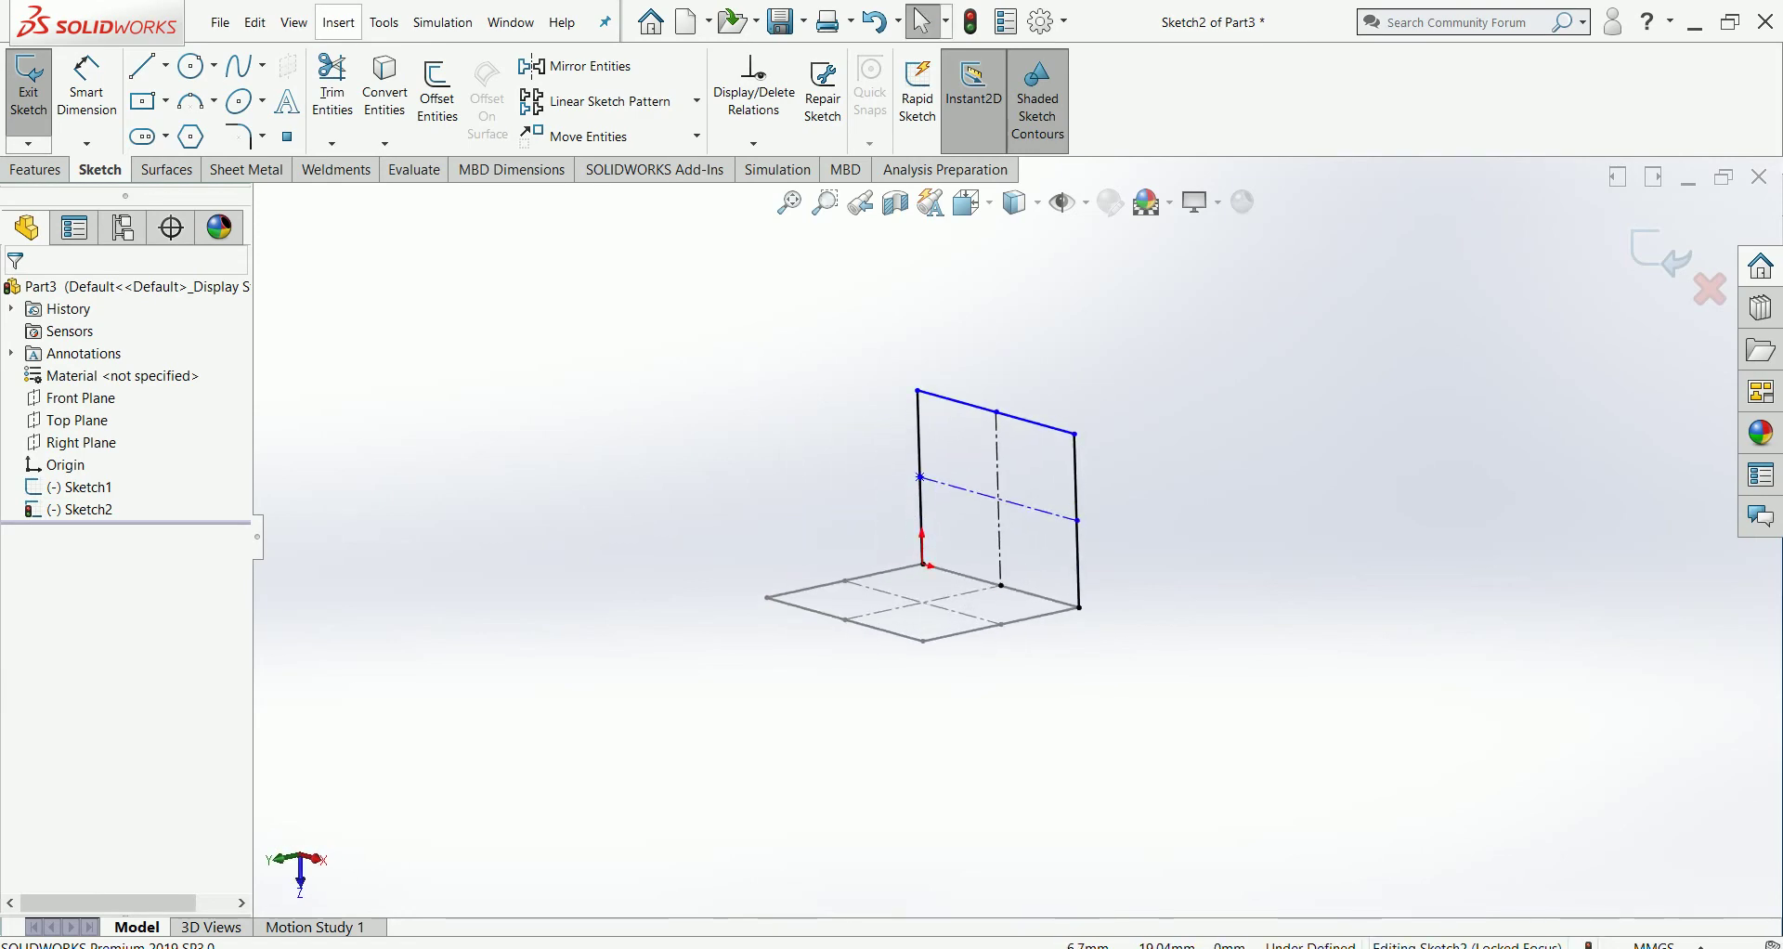
click(972, 202)
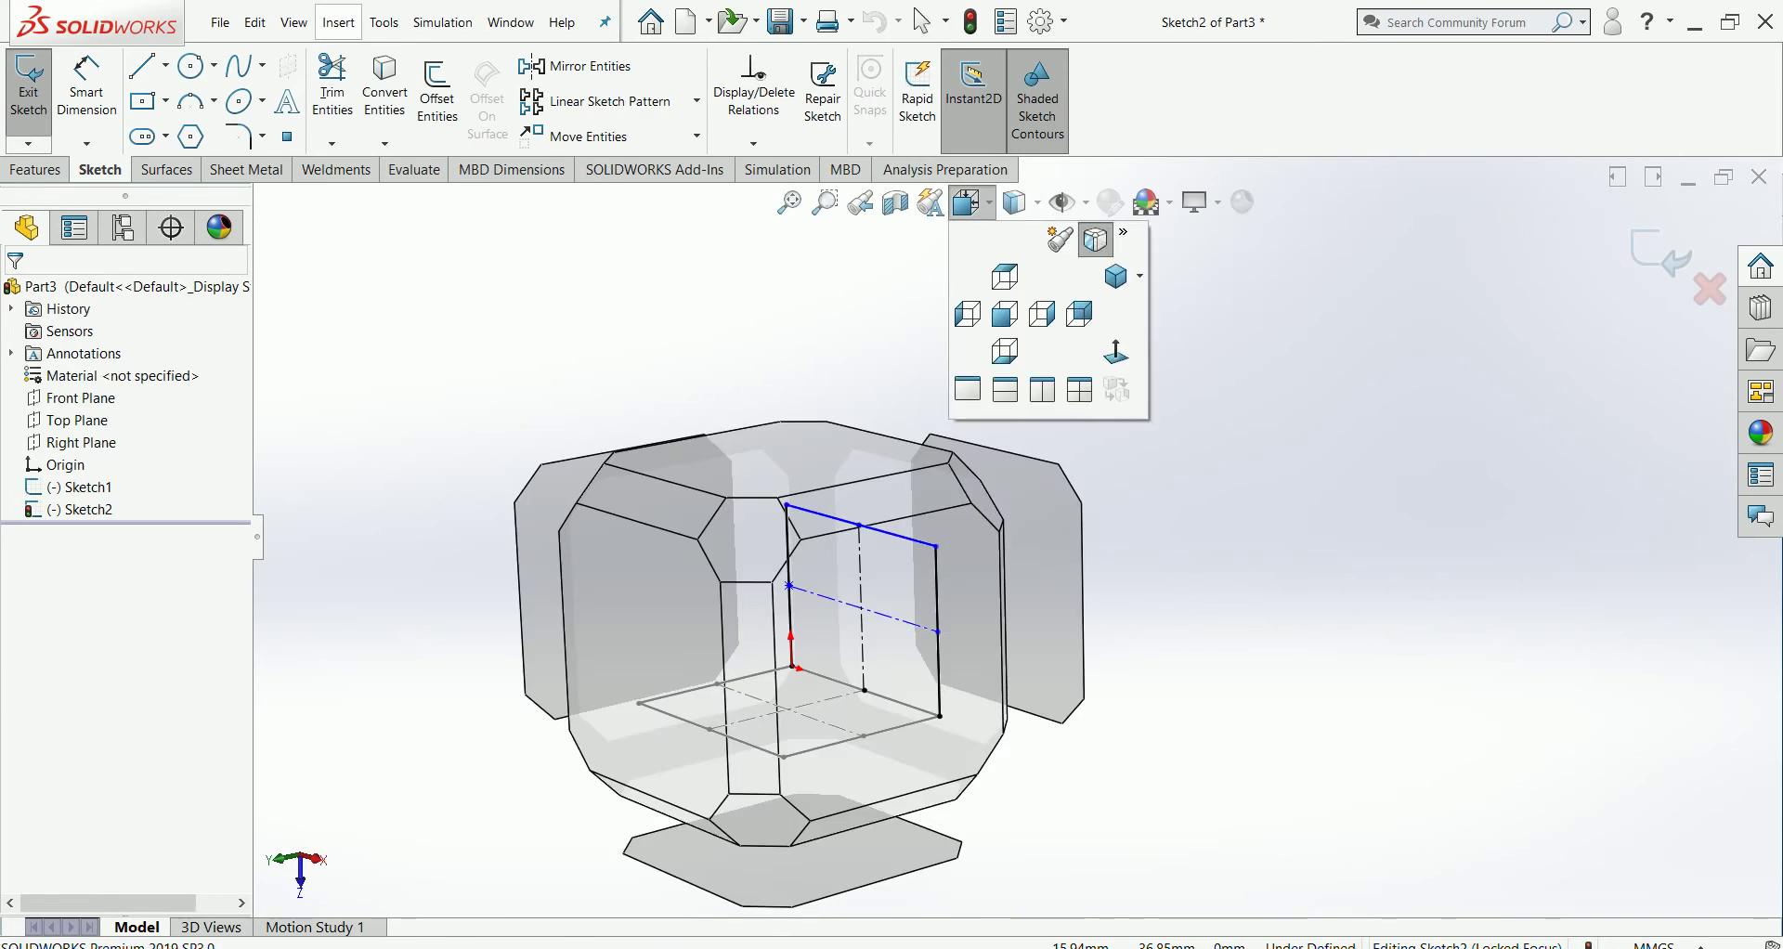
click(1116, 277)
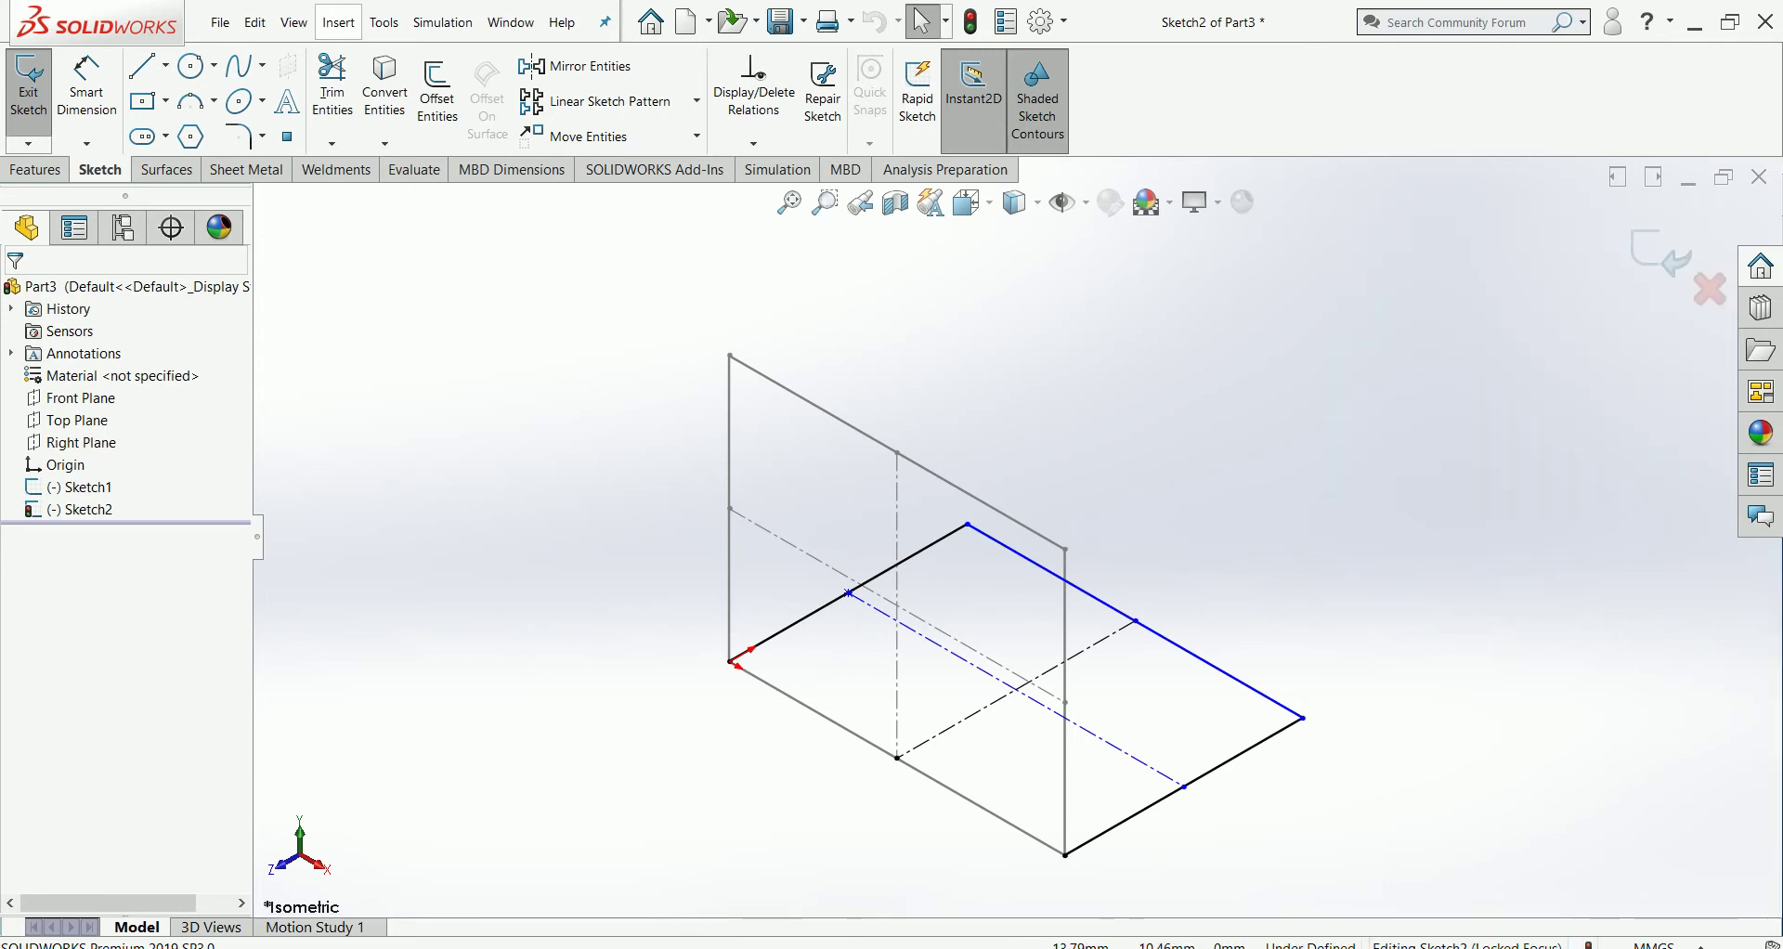
scroll(1031, 564, up, 2)
scroll(1030, 563, up, 3)
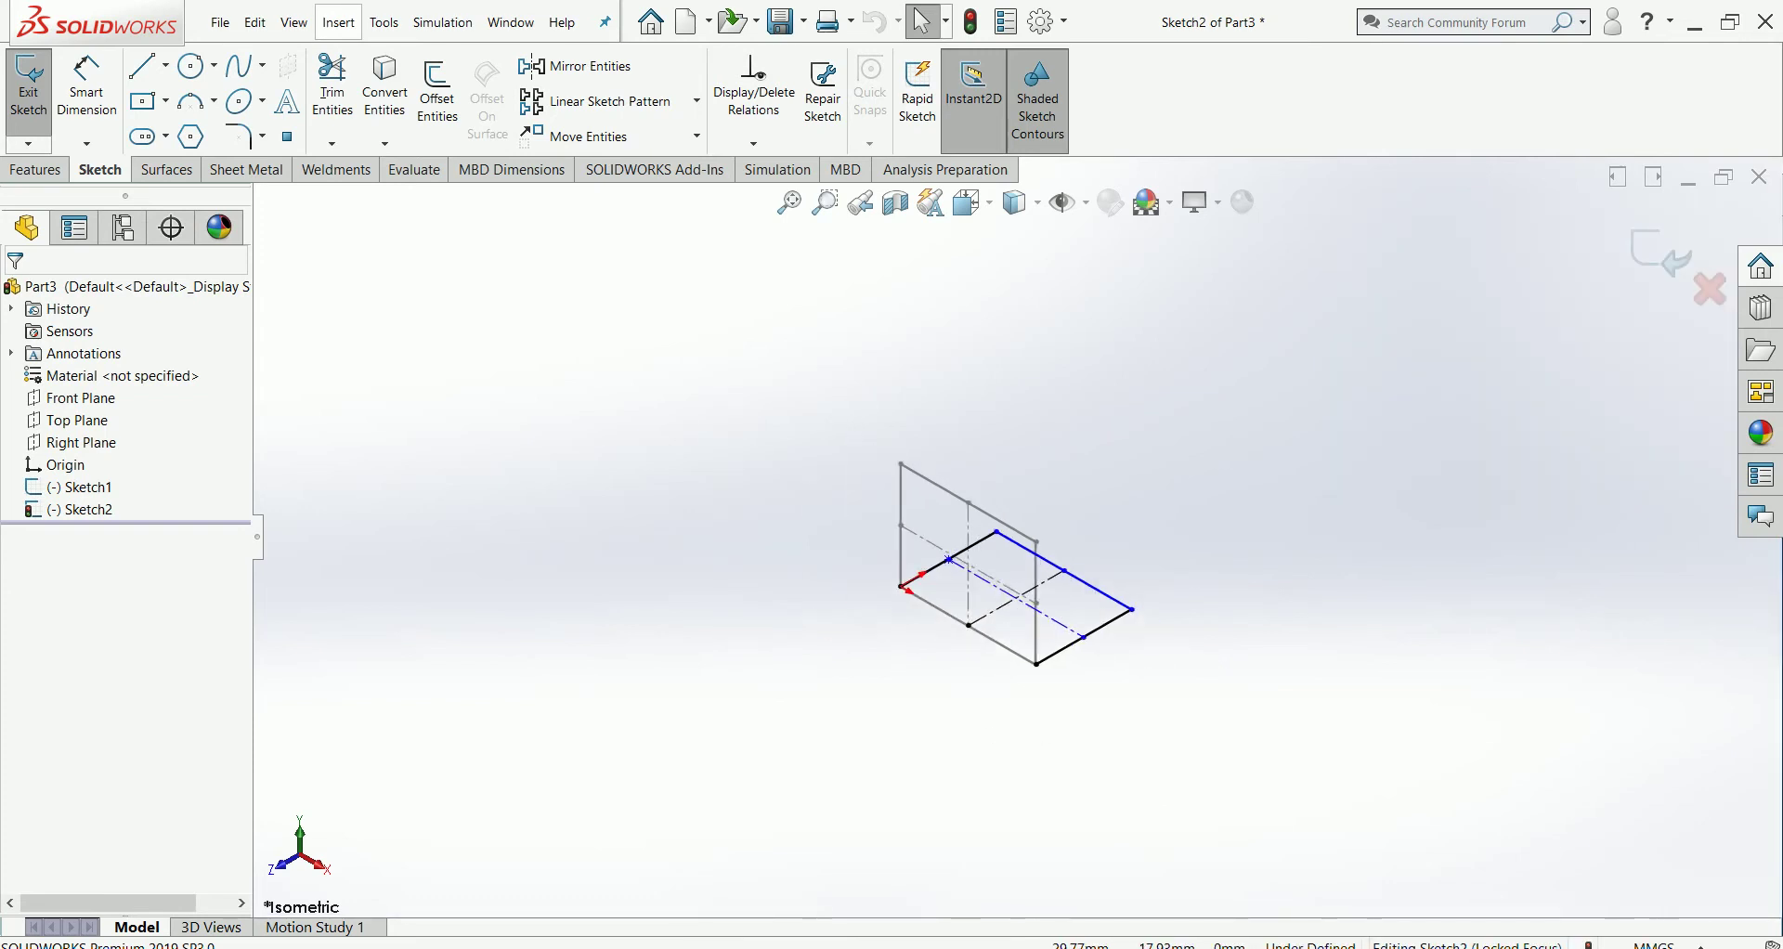
scroll(1258, 631, down, 3)
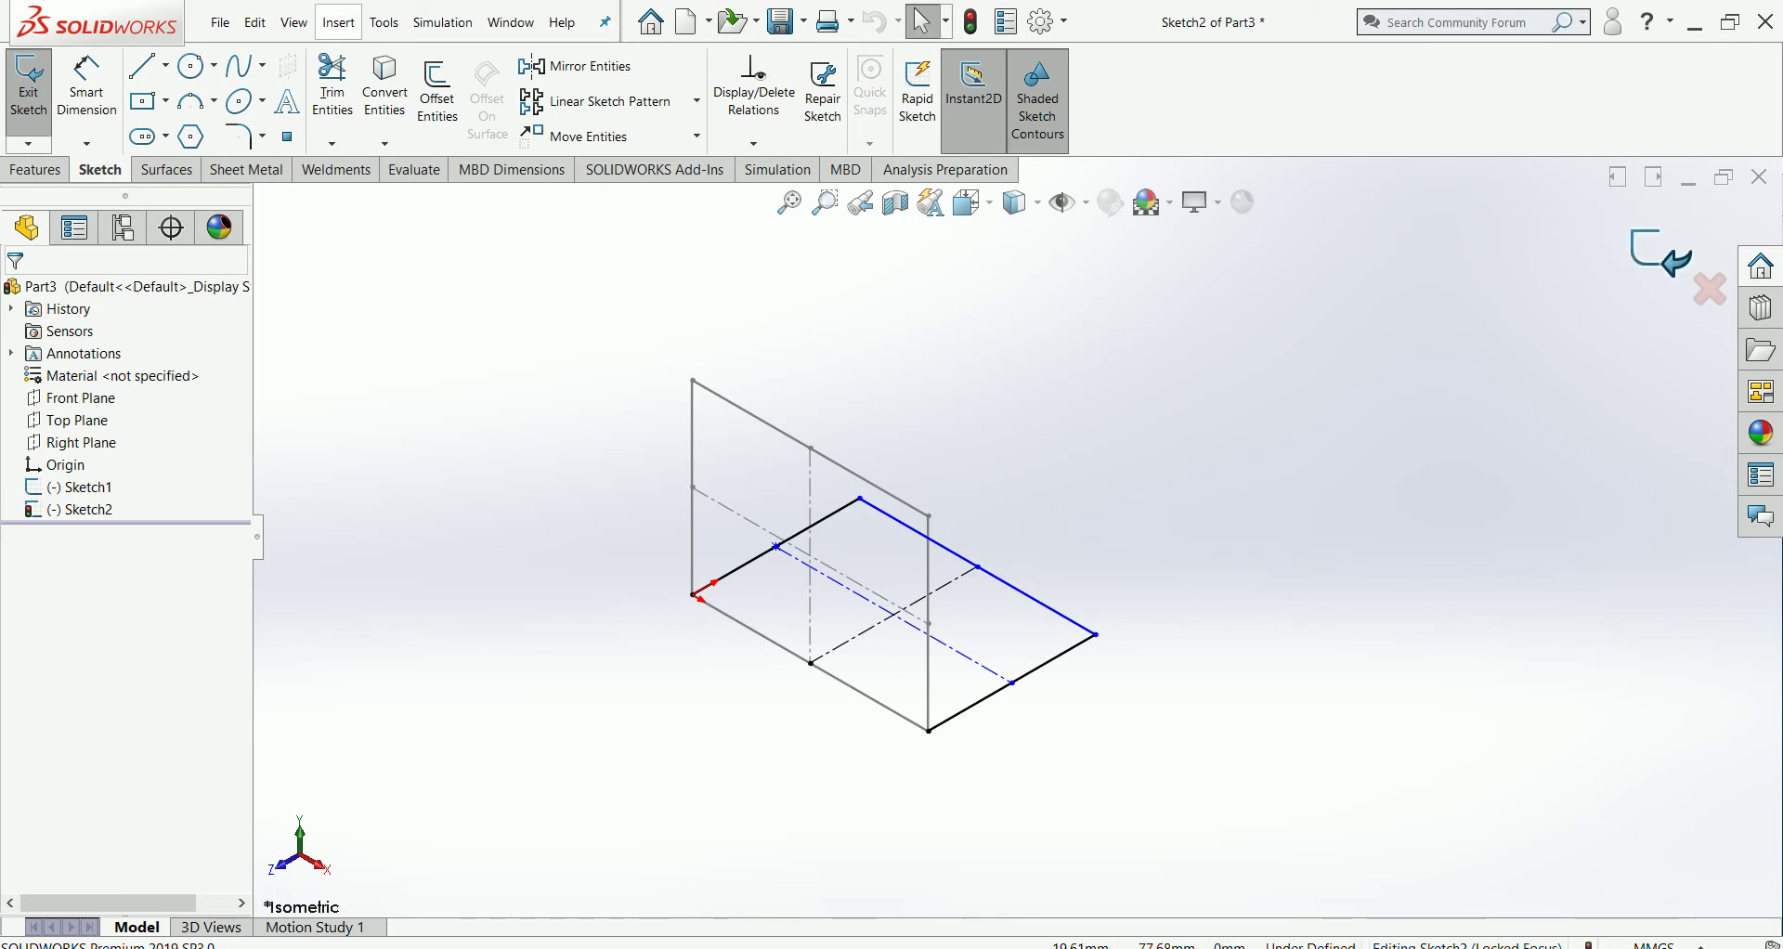
click(1661, 252)
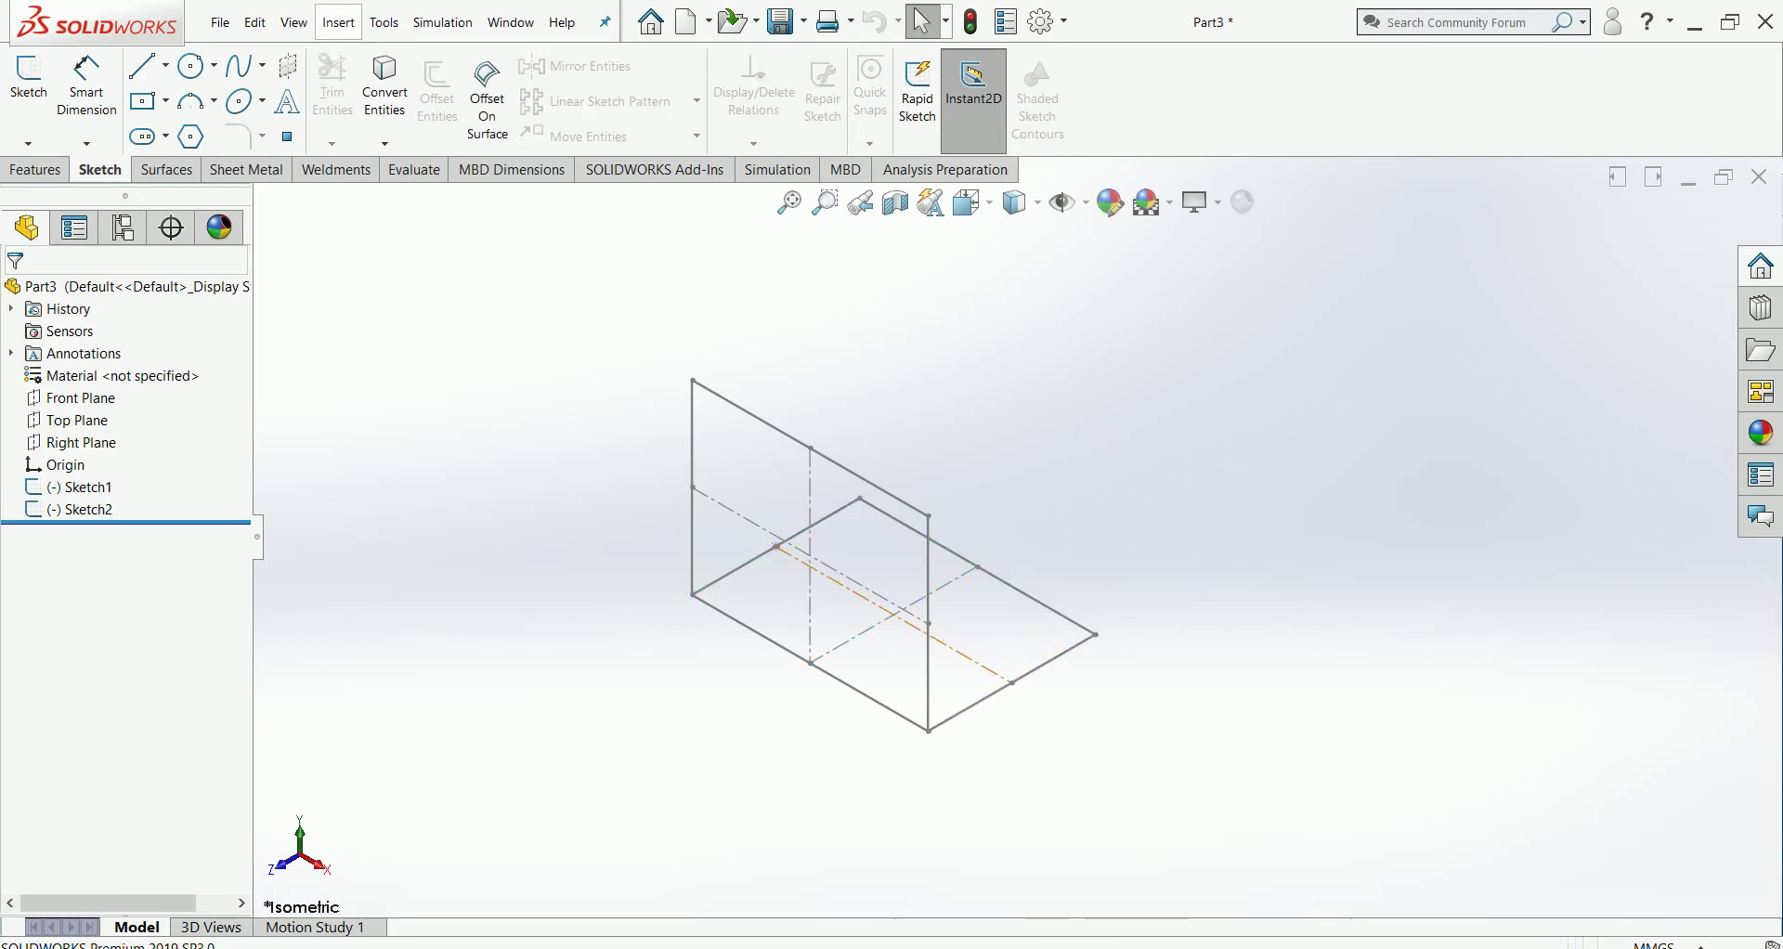
scroll(928, 873, down, 2)
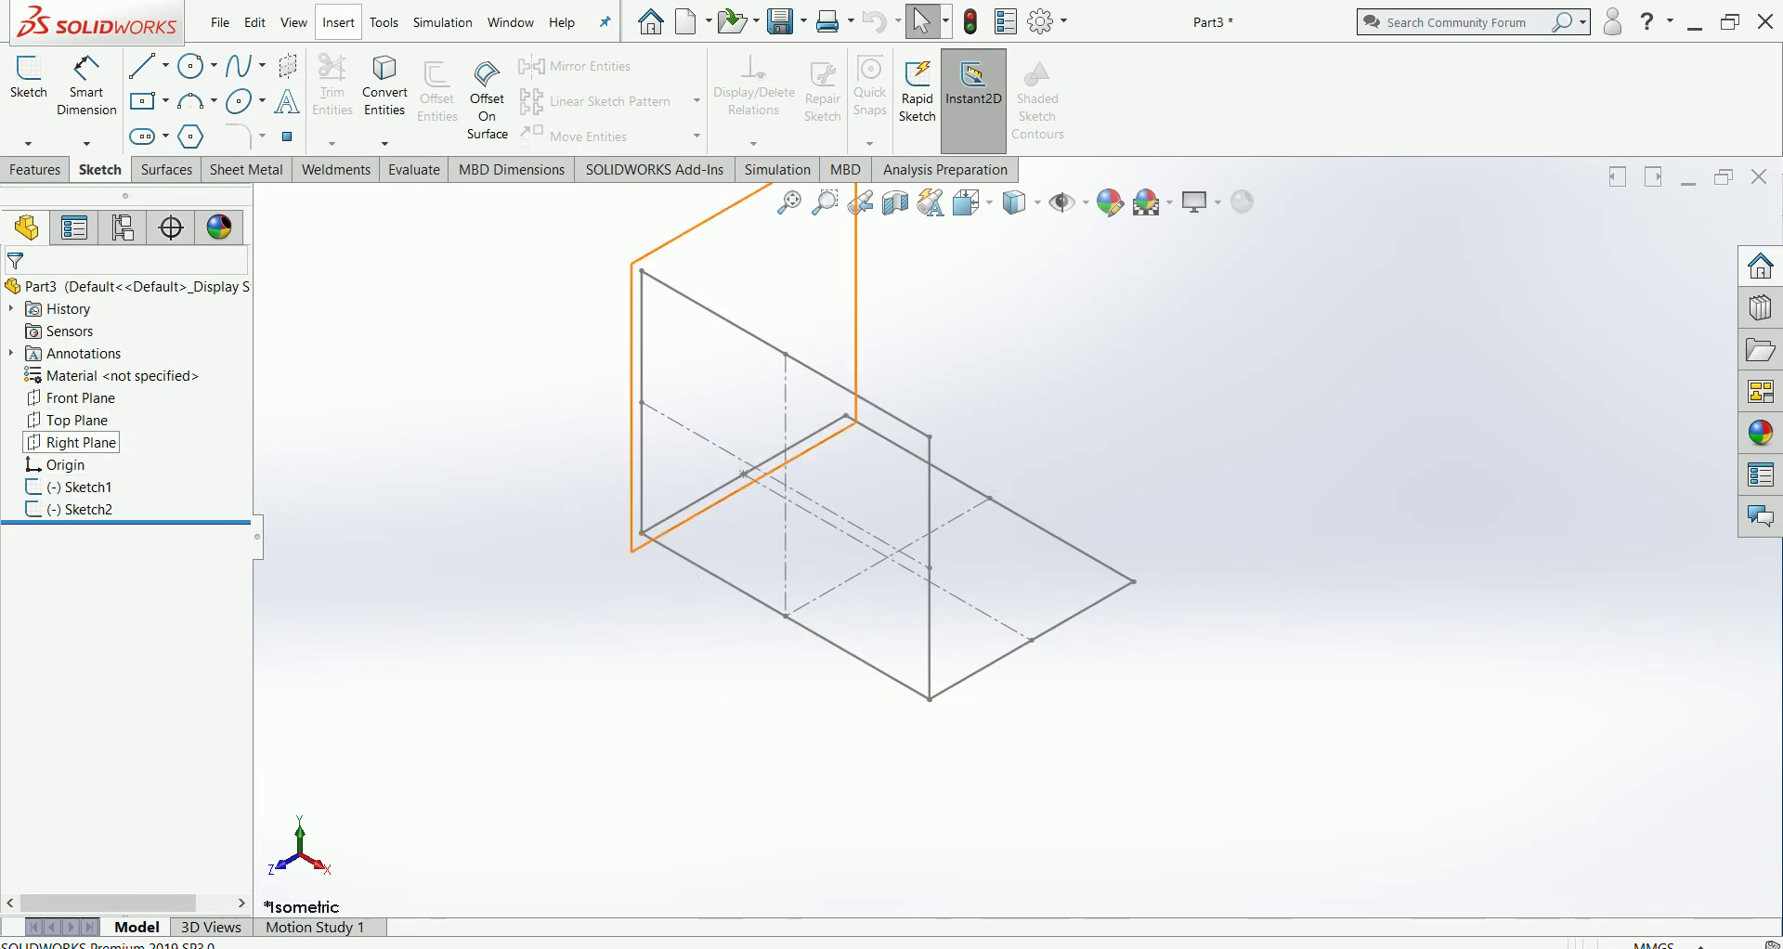
Step: Start Sketch3 on the Right Plane and view it Normal To
click(81, 442)
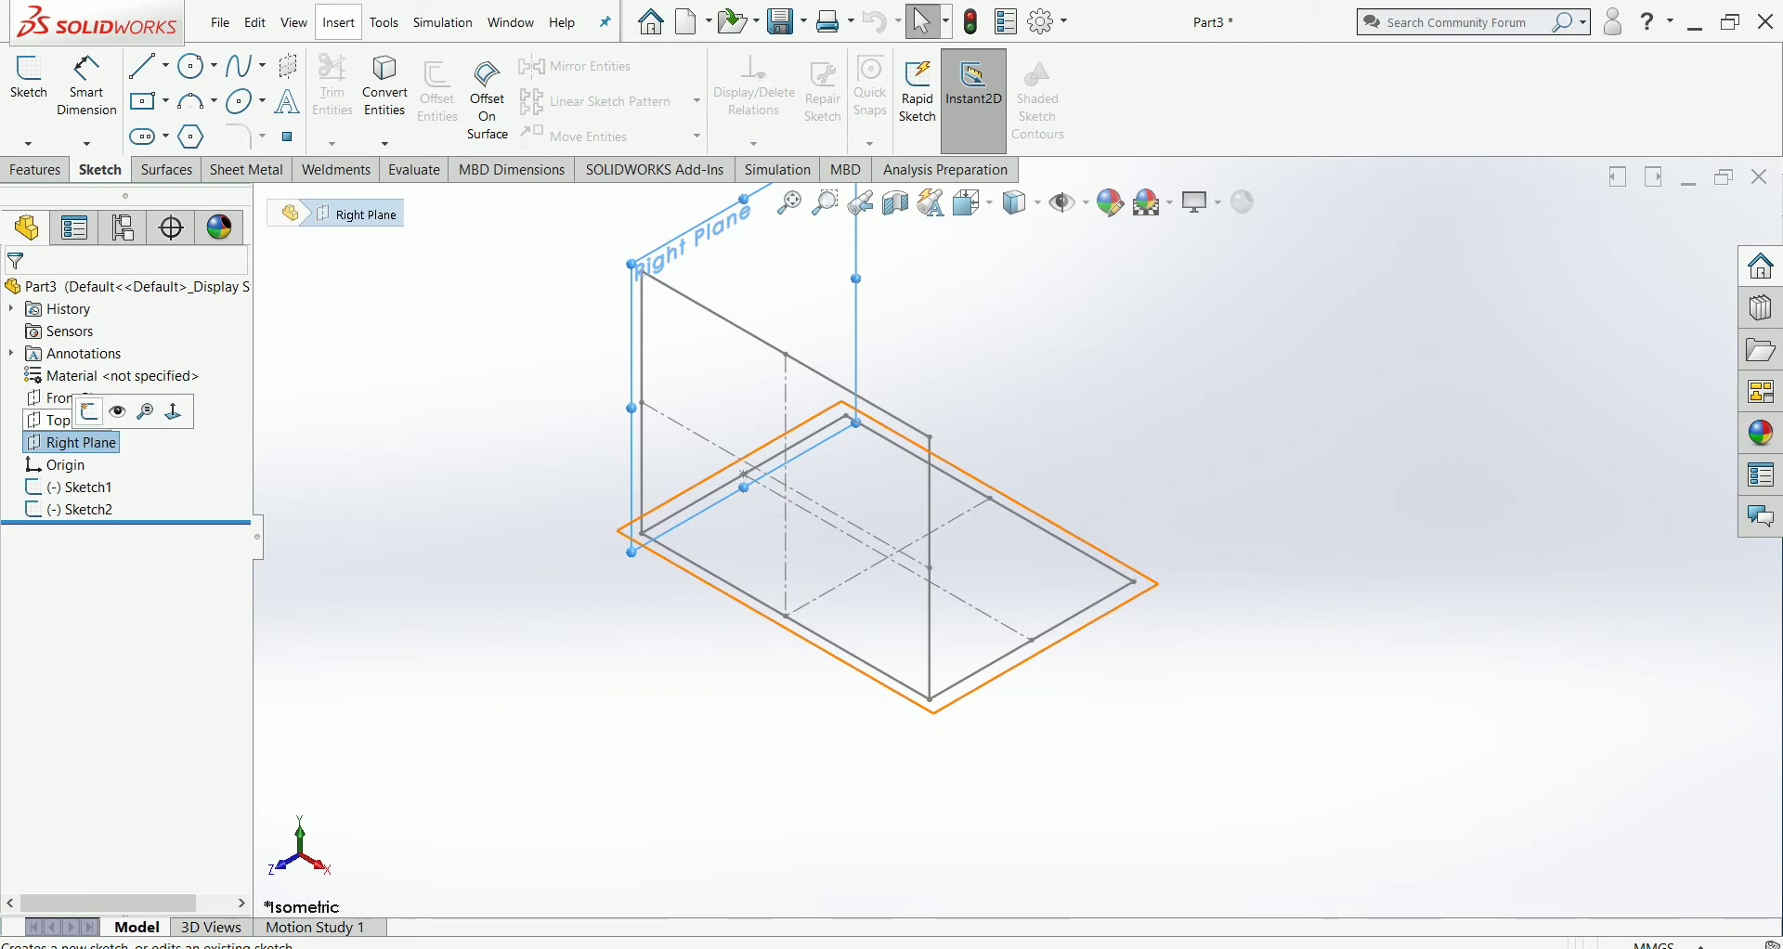
click(90, 411)
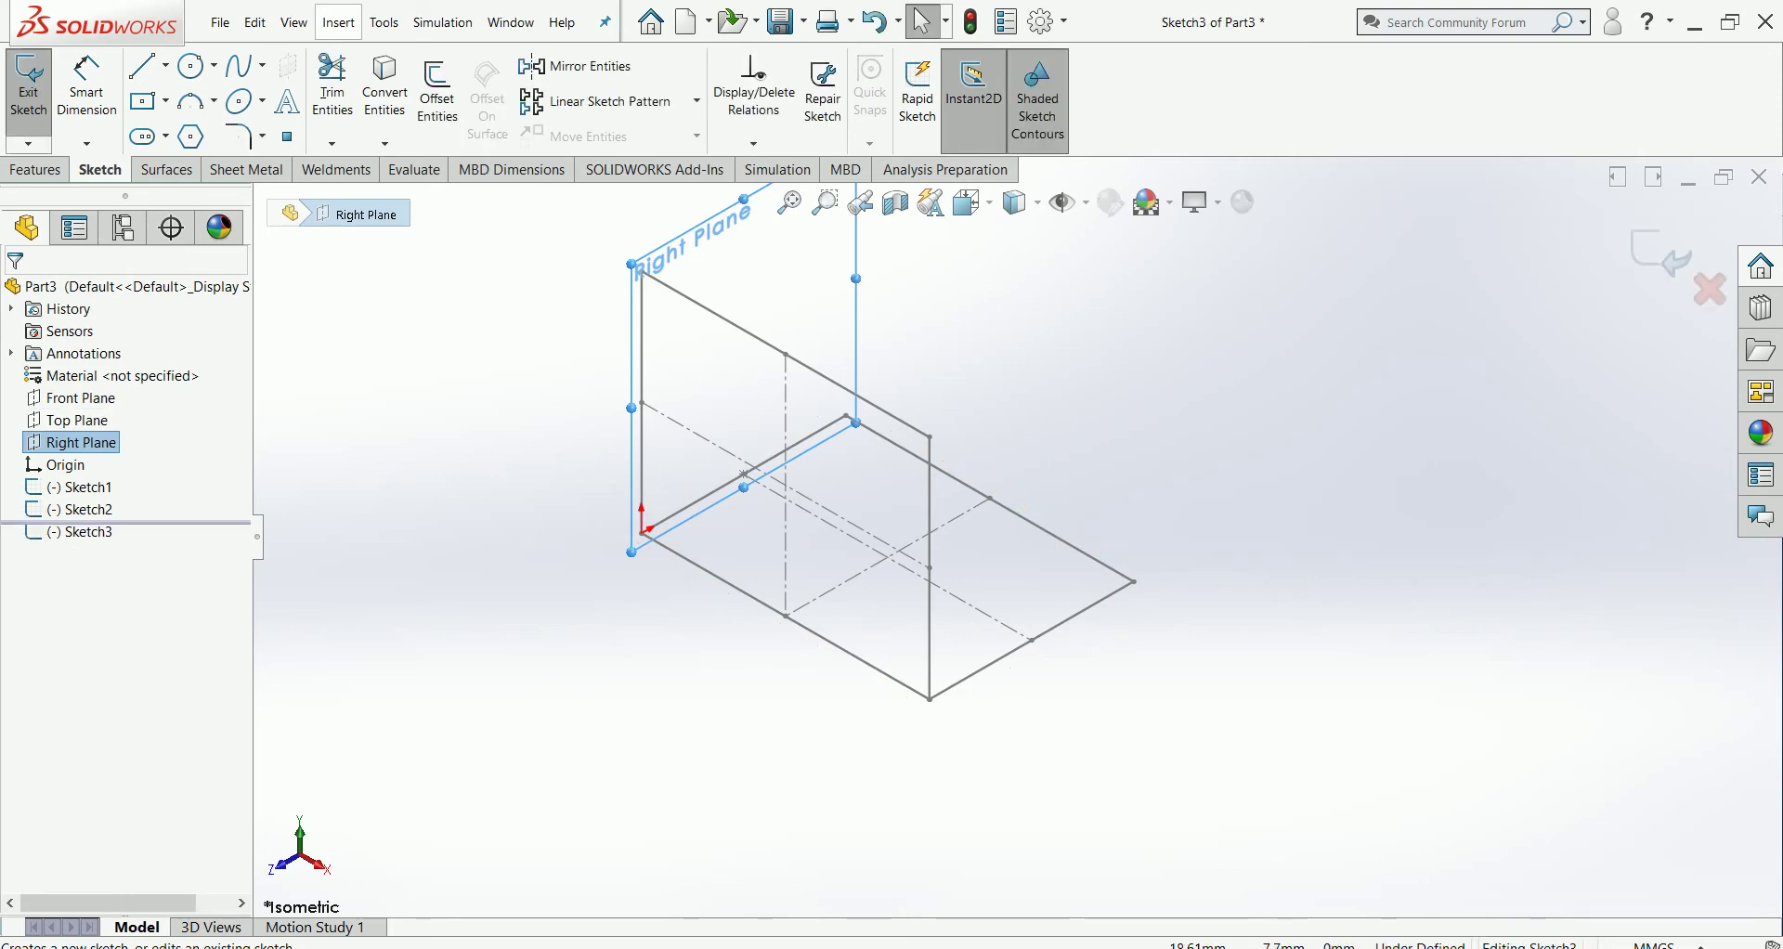
scroll(1017, 536, up, 2)
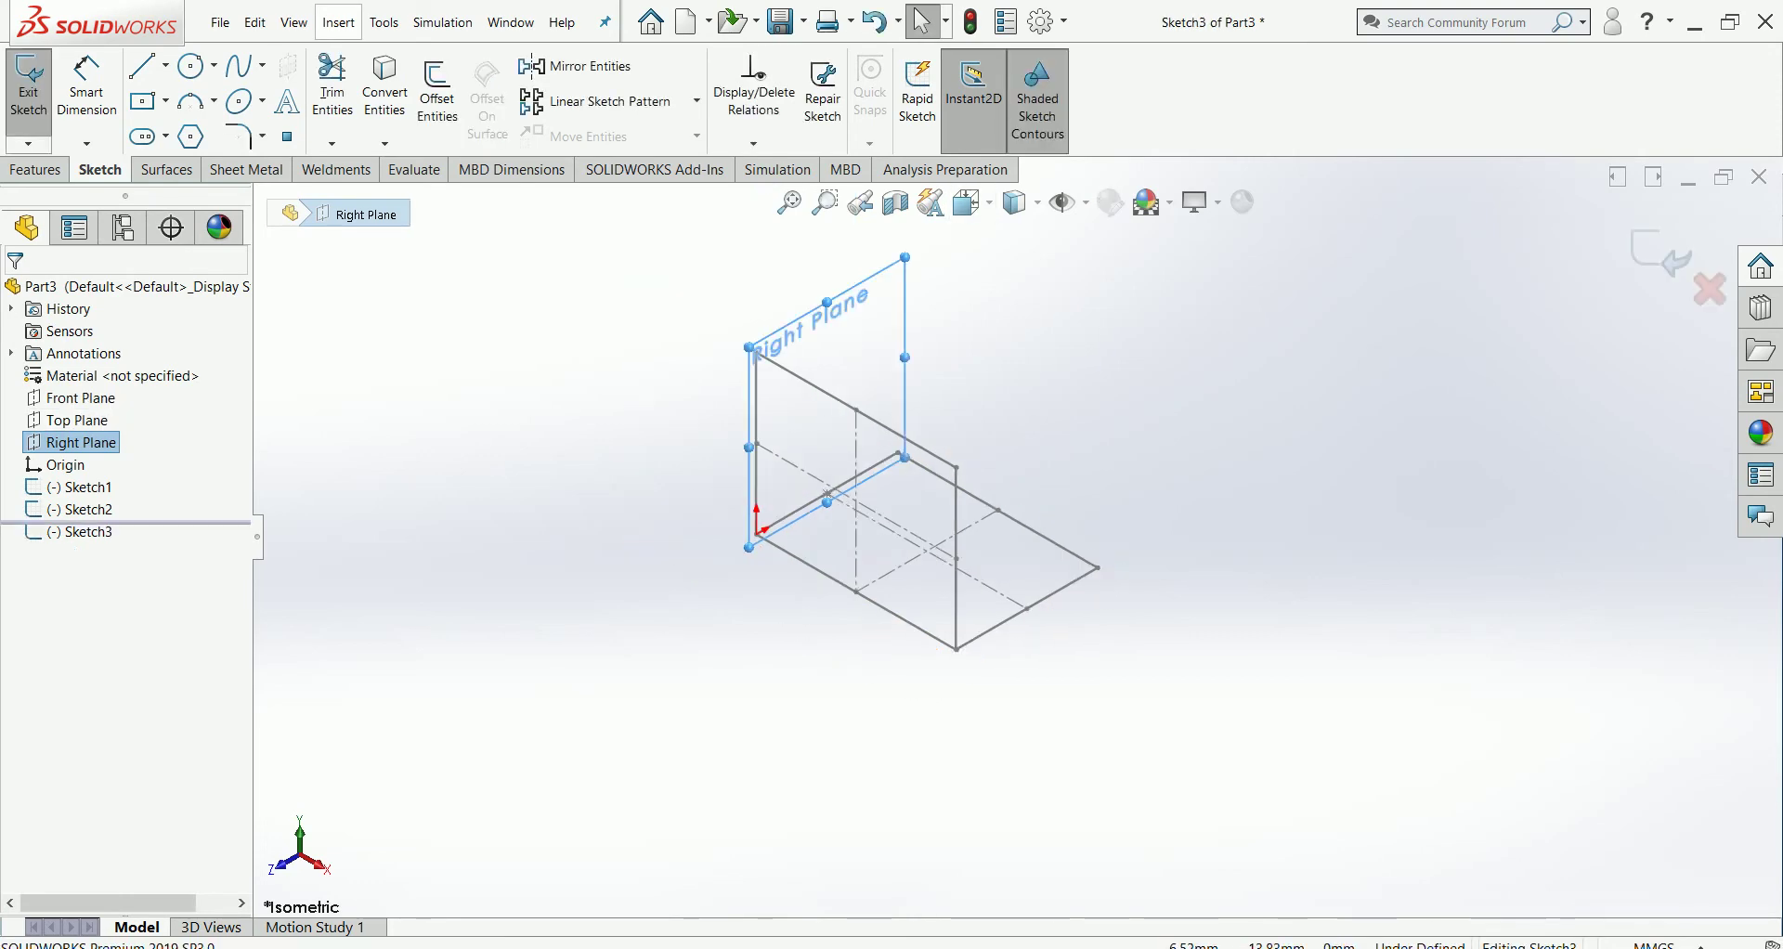
click(972, 201)
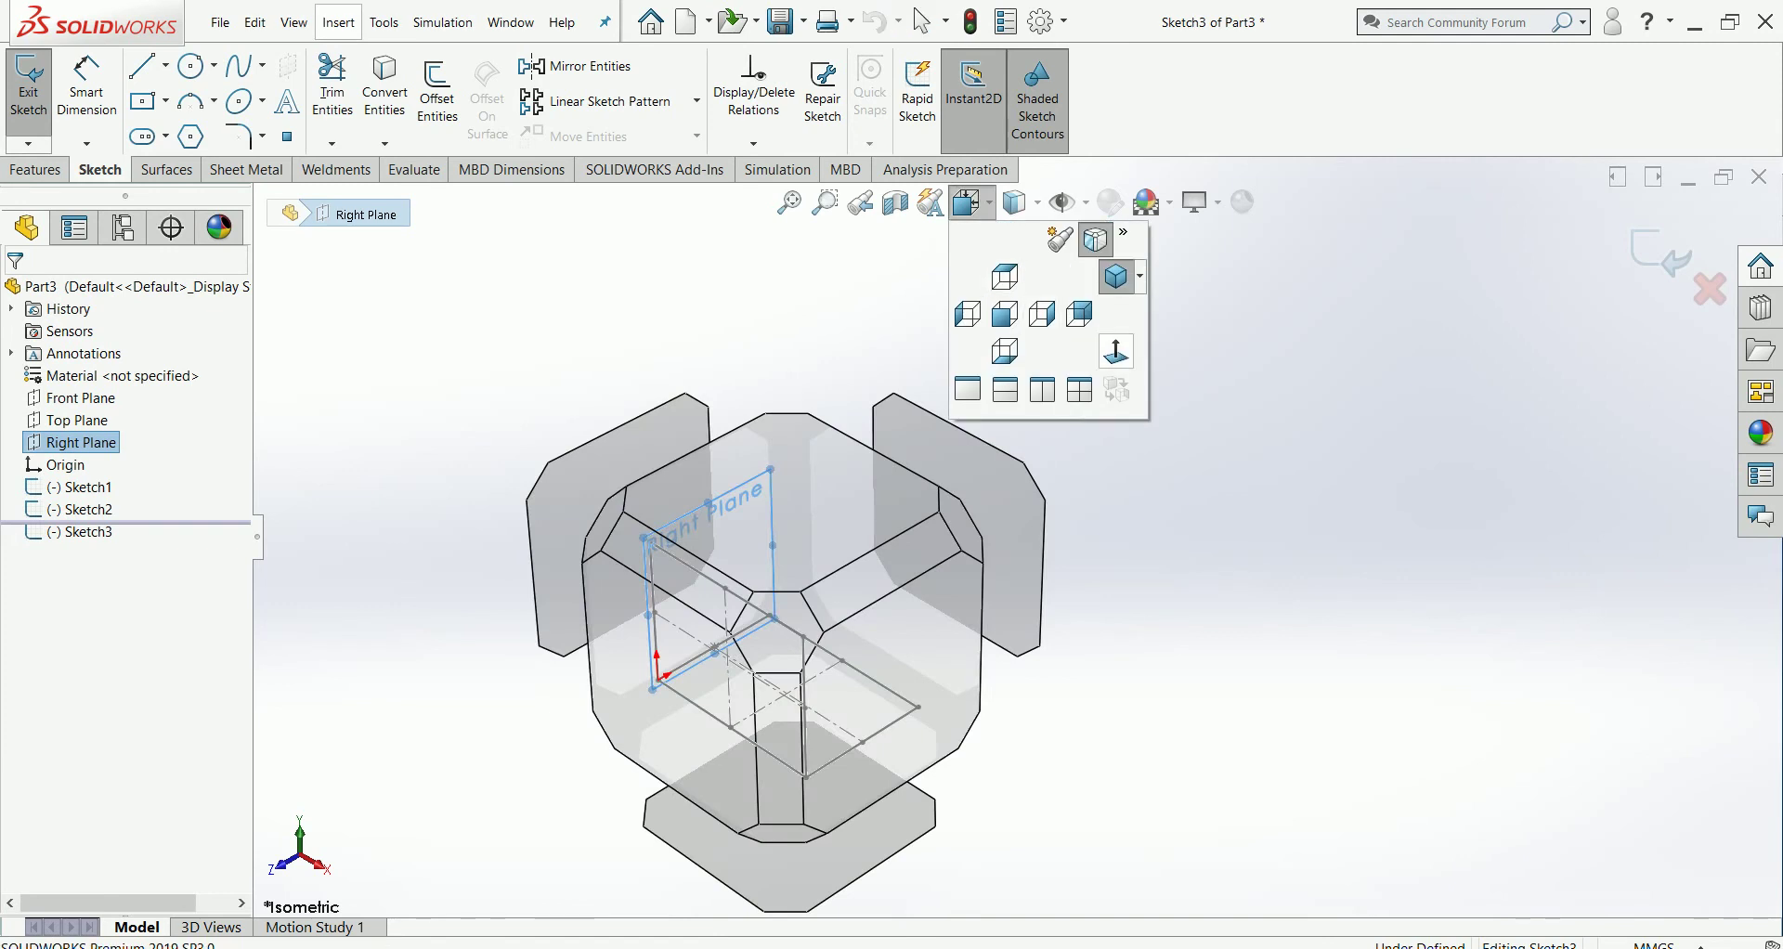
click(1116, 351)
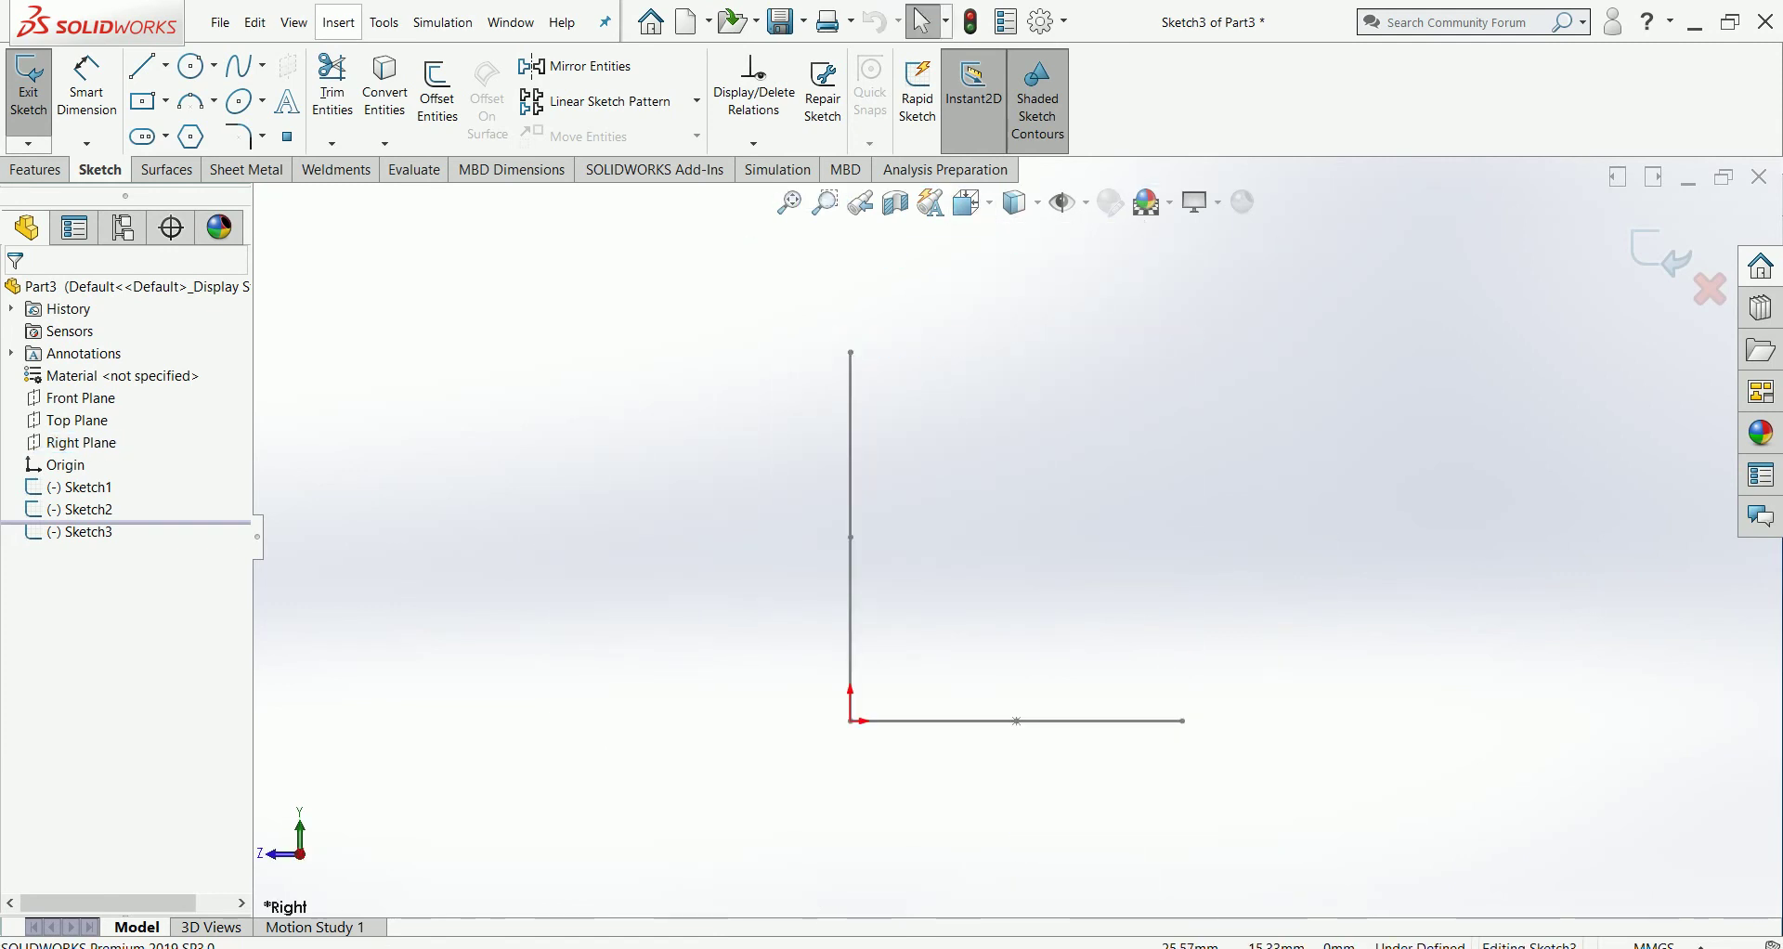
Step: Draw the top and right edges to close the square in Sketch3
click(142, 65)
click(165, 65)
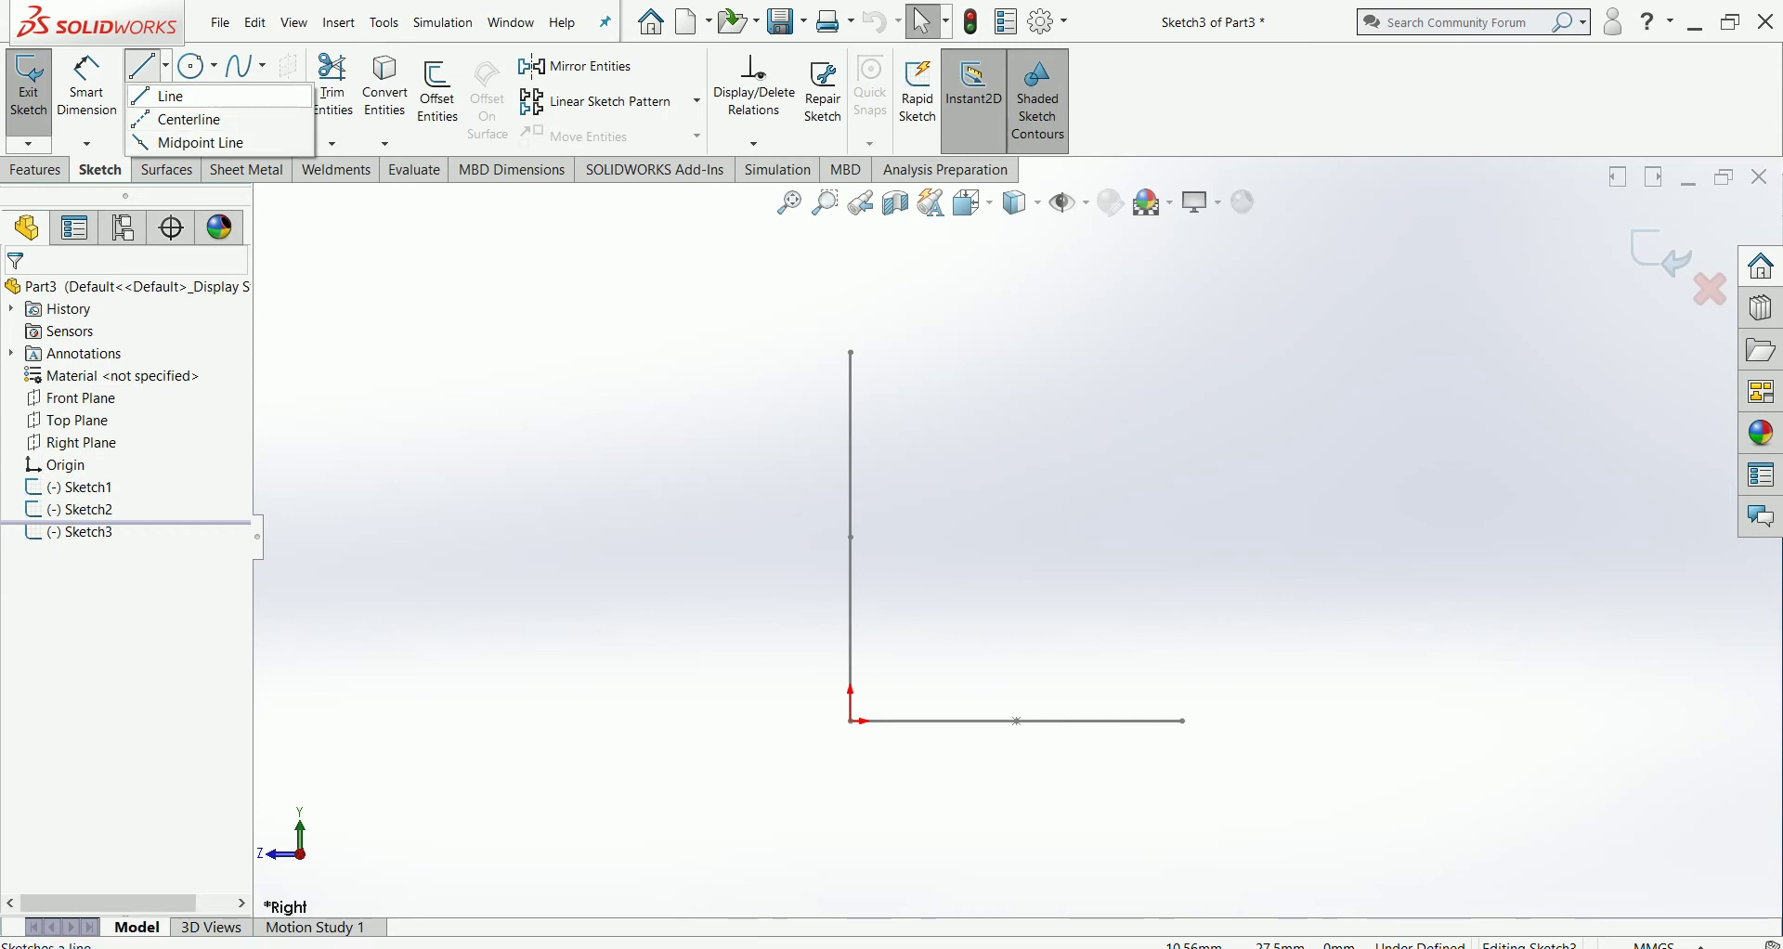
click(172, 95)
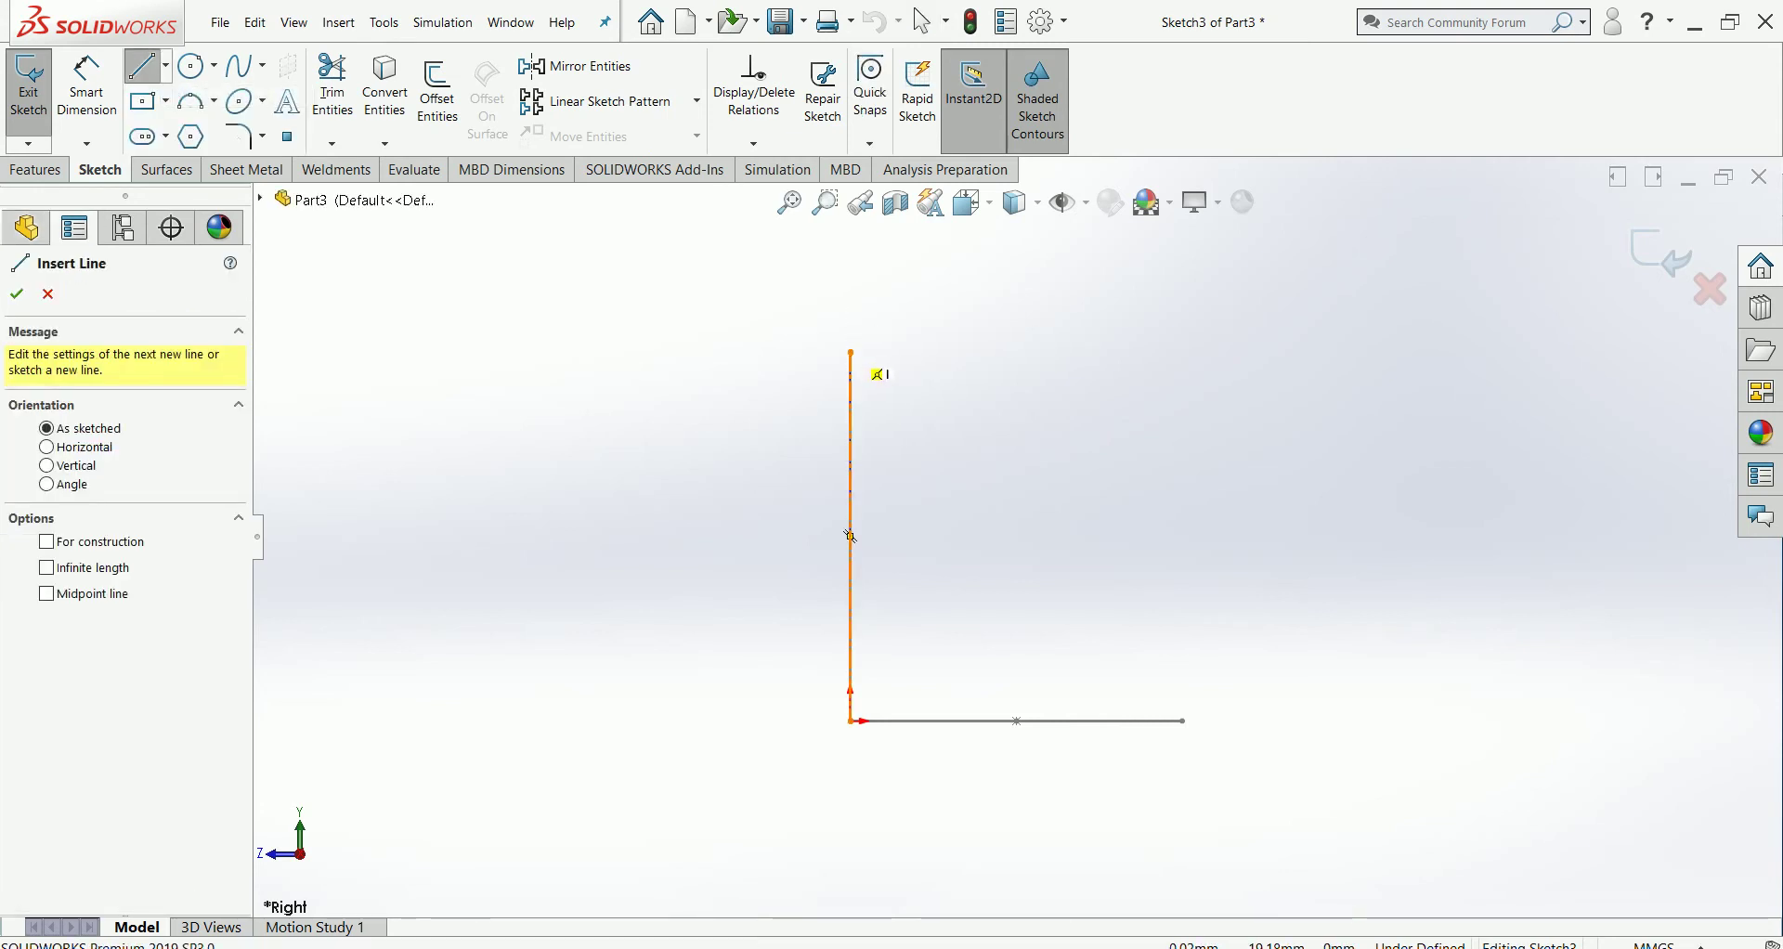
click(850, 351)
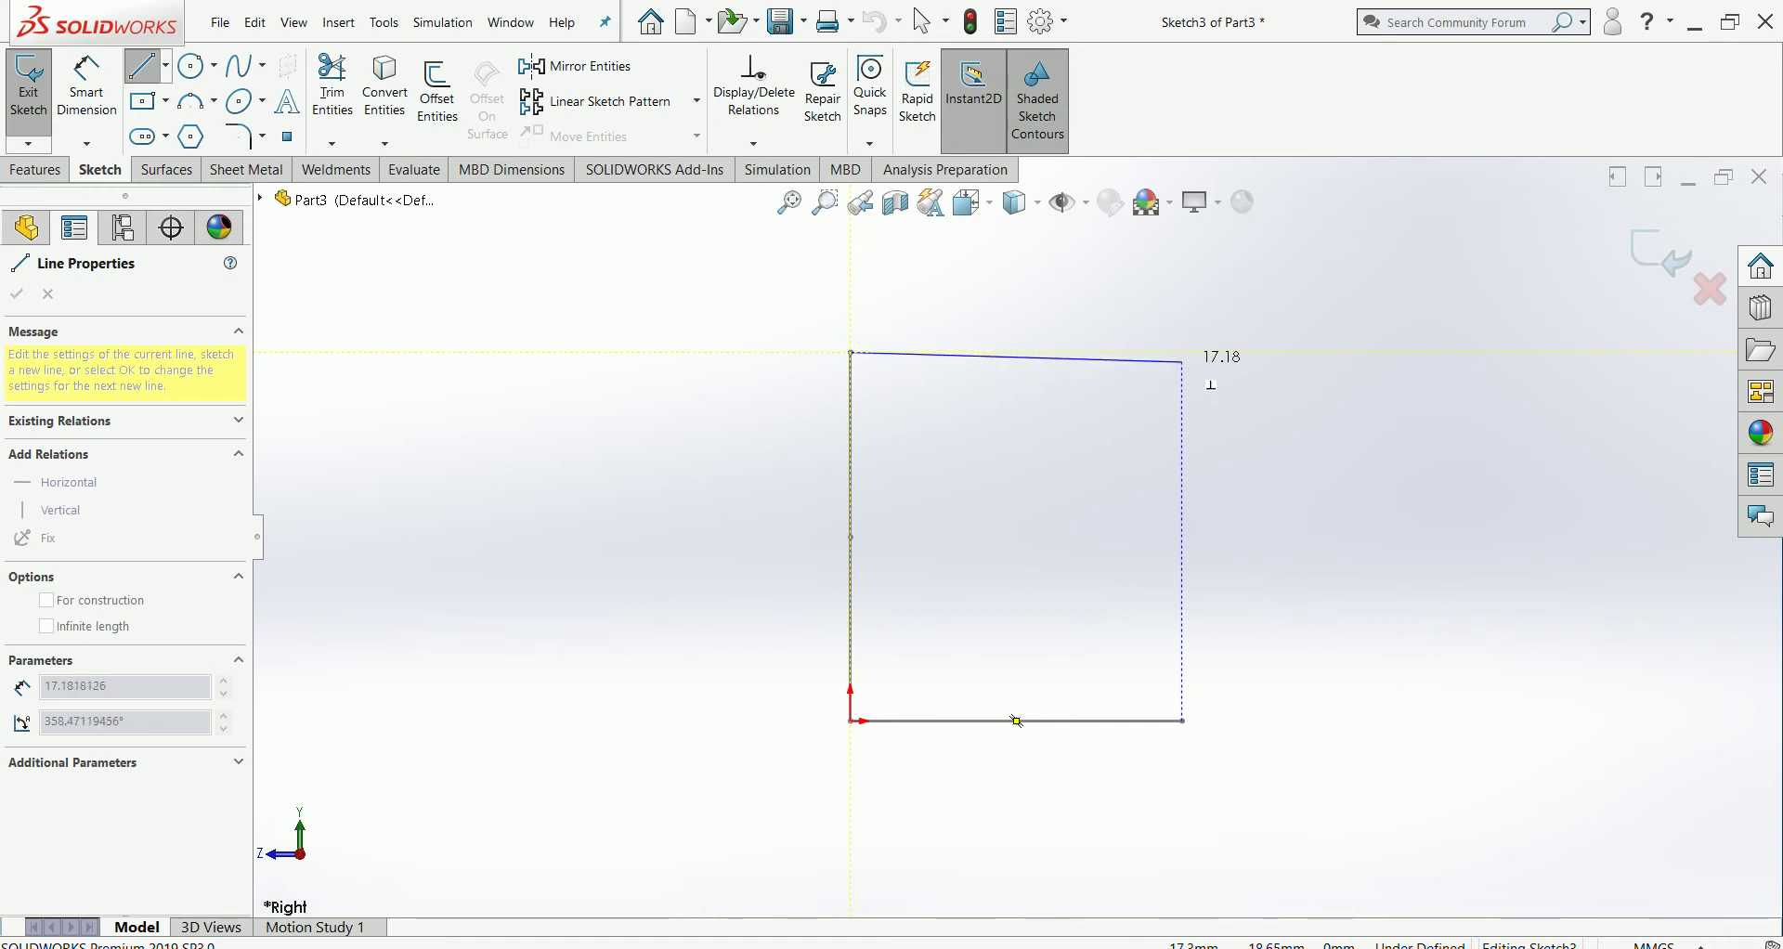
click(1182, 351)
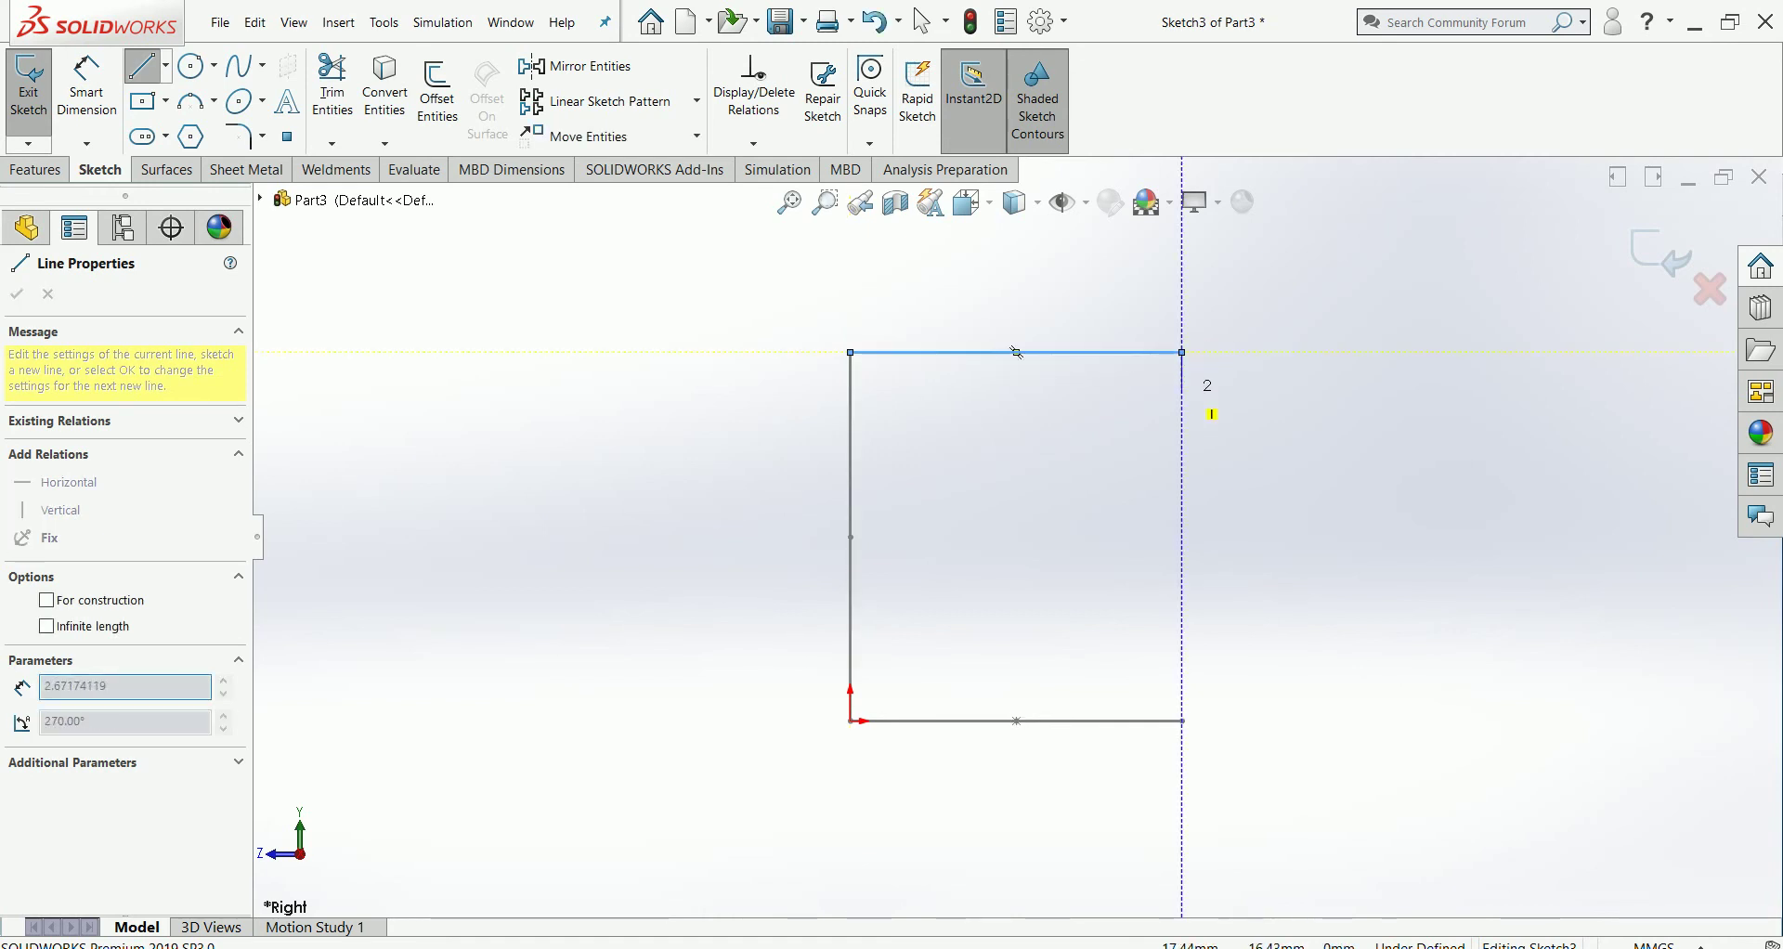
click(1016, 720)
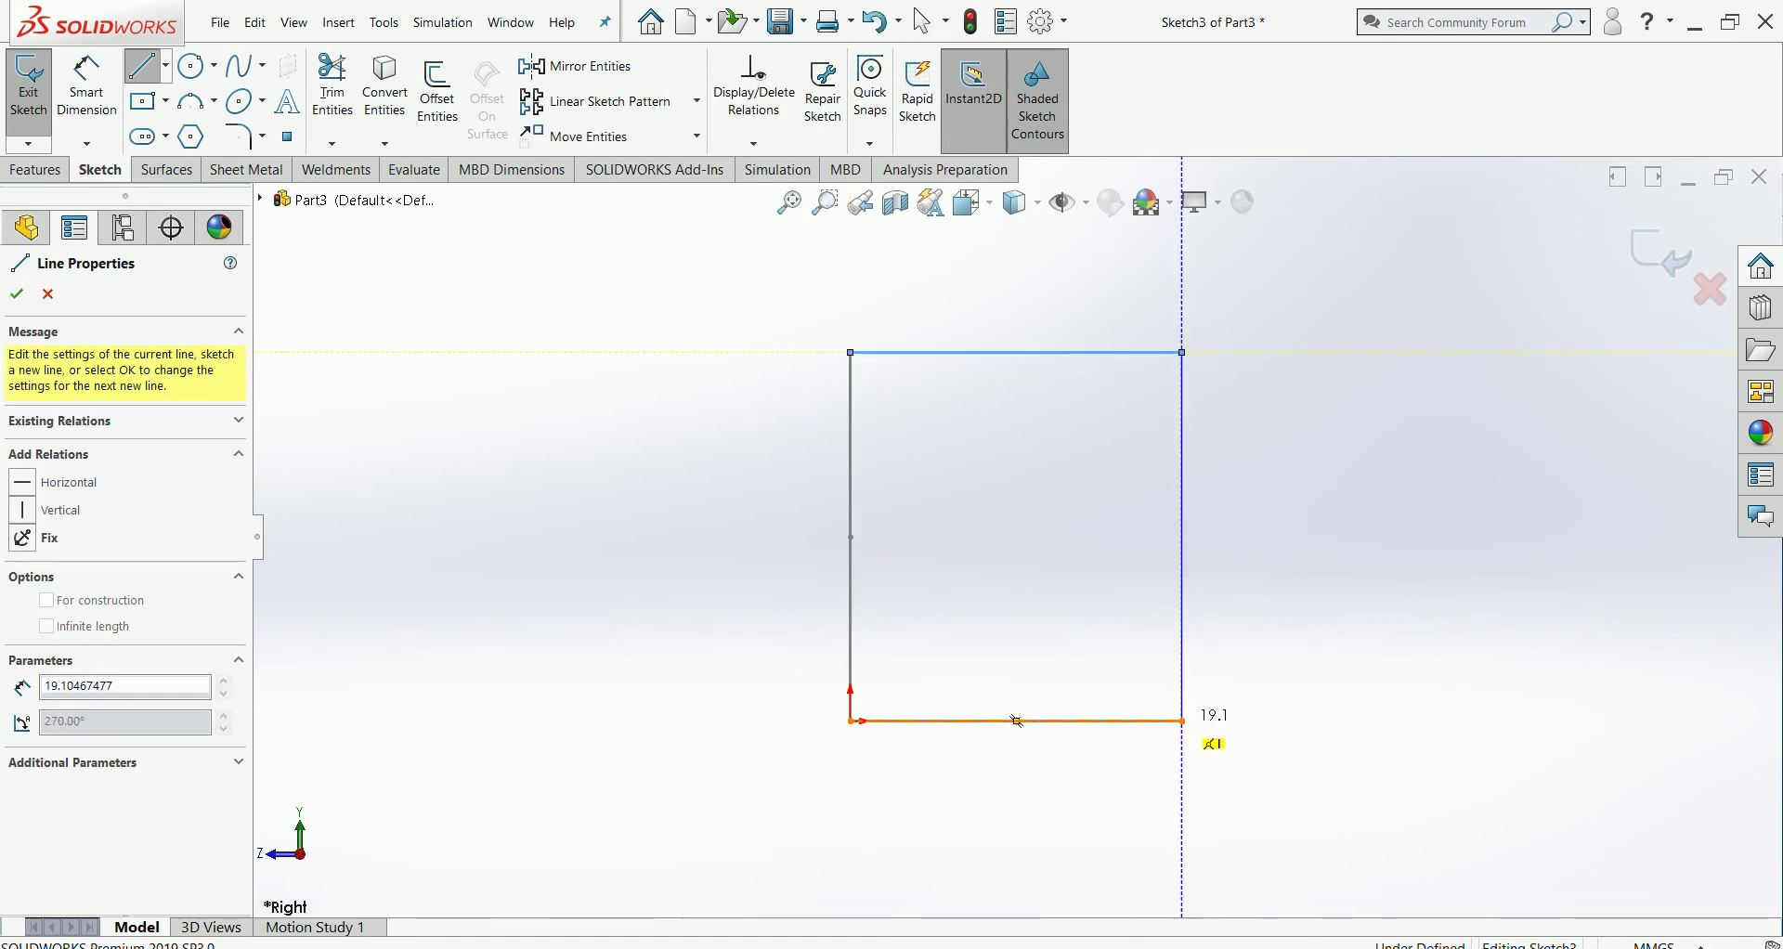
Step: Add a horizontal centerline between the left and right edge midpoints
click(166, 65)
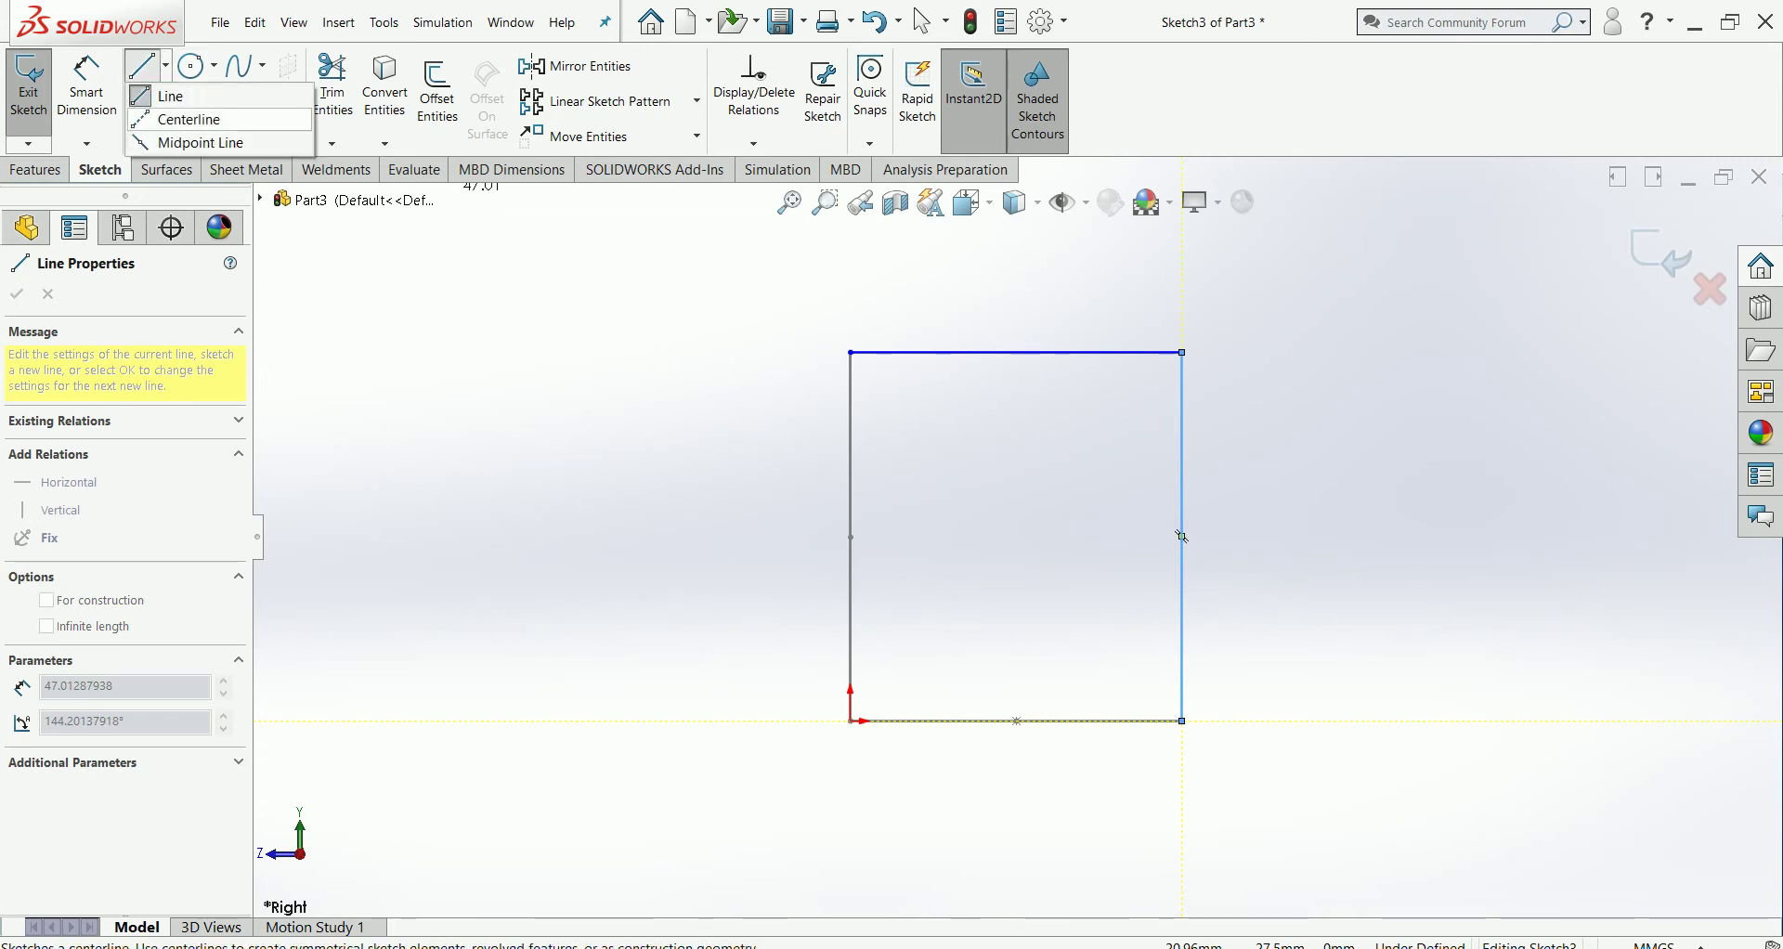
click(177, 119)
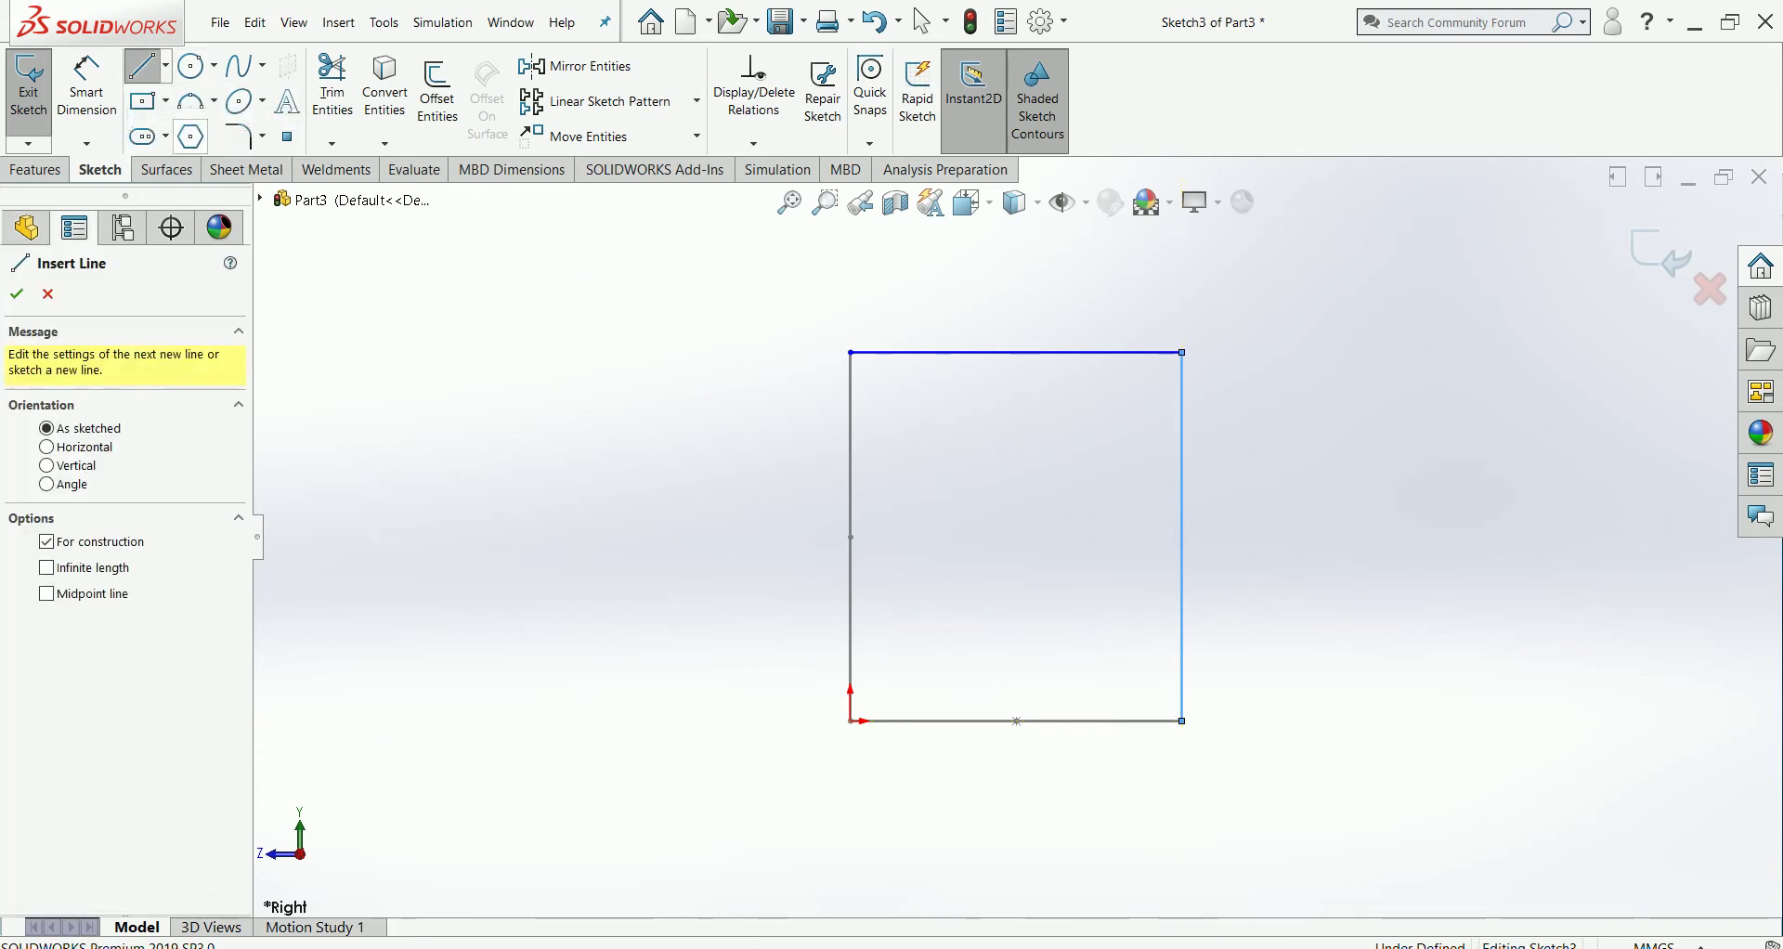
click(851, 536)
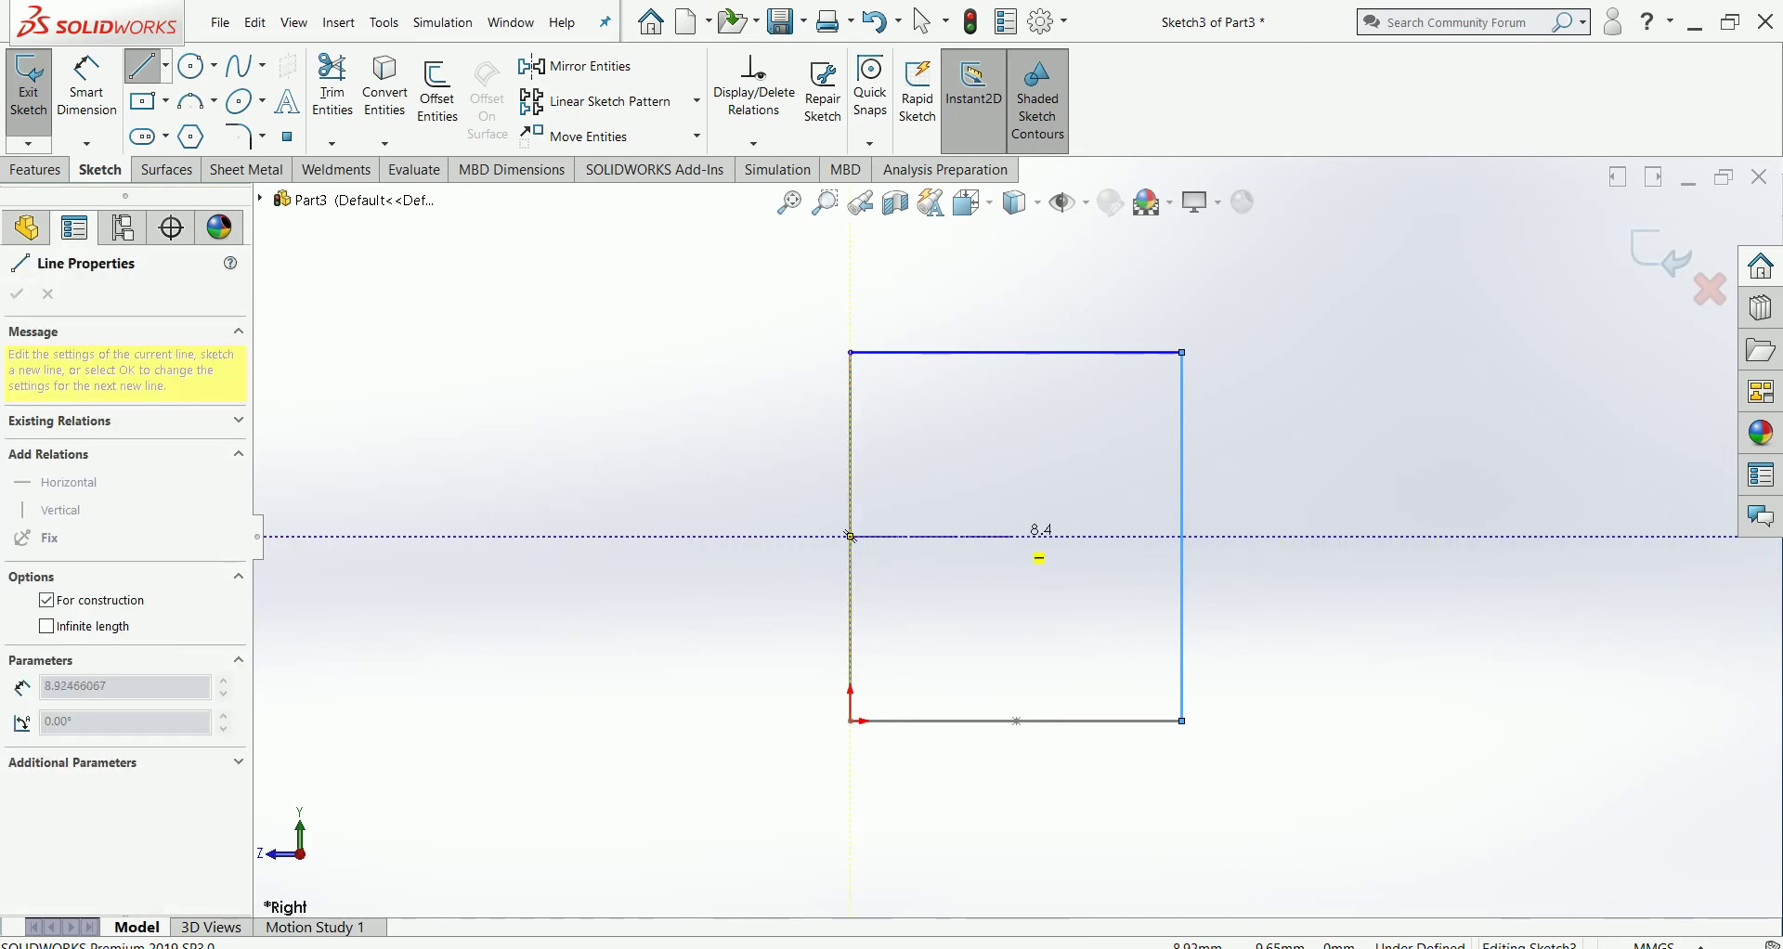
click(1181, 536)
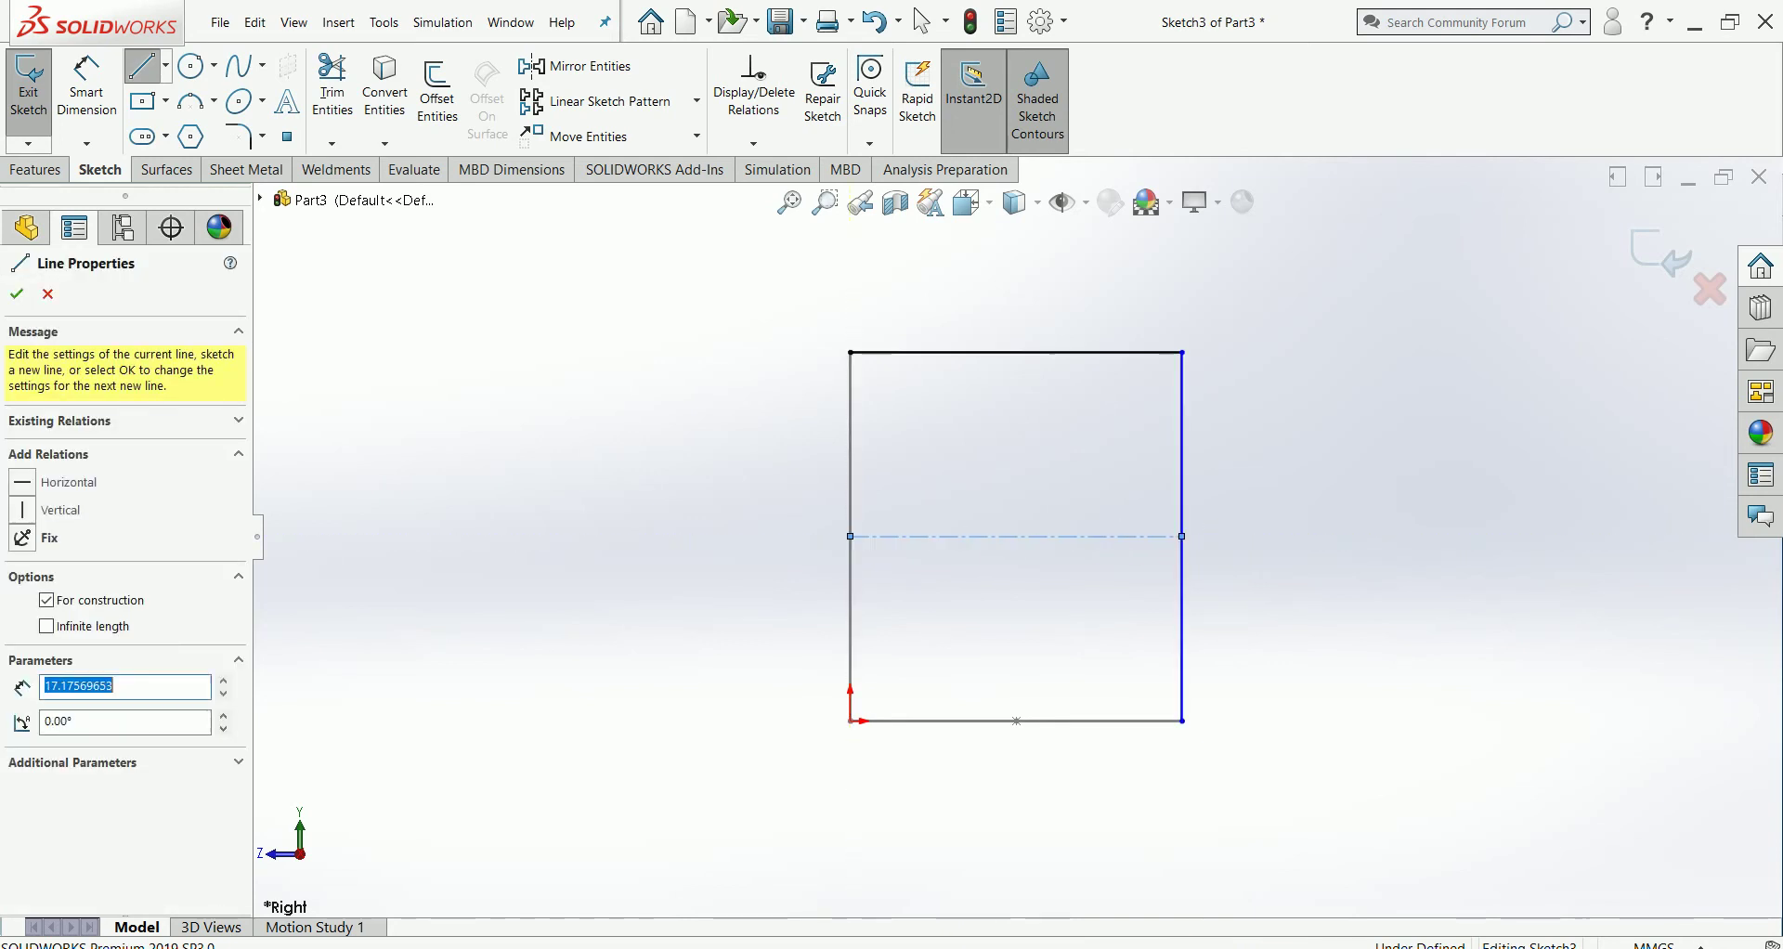
Step: Draw a vertical midpoint line from the centerline's middle up to the top edge
click(165, 65)
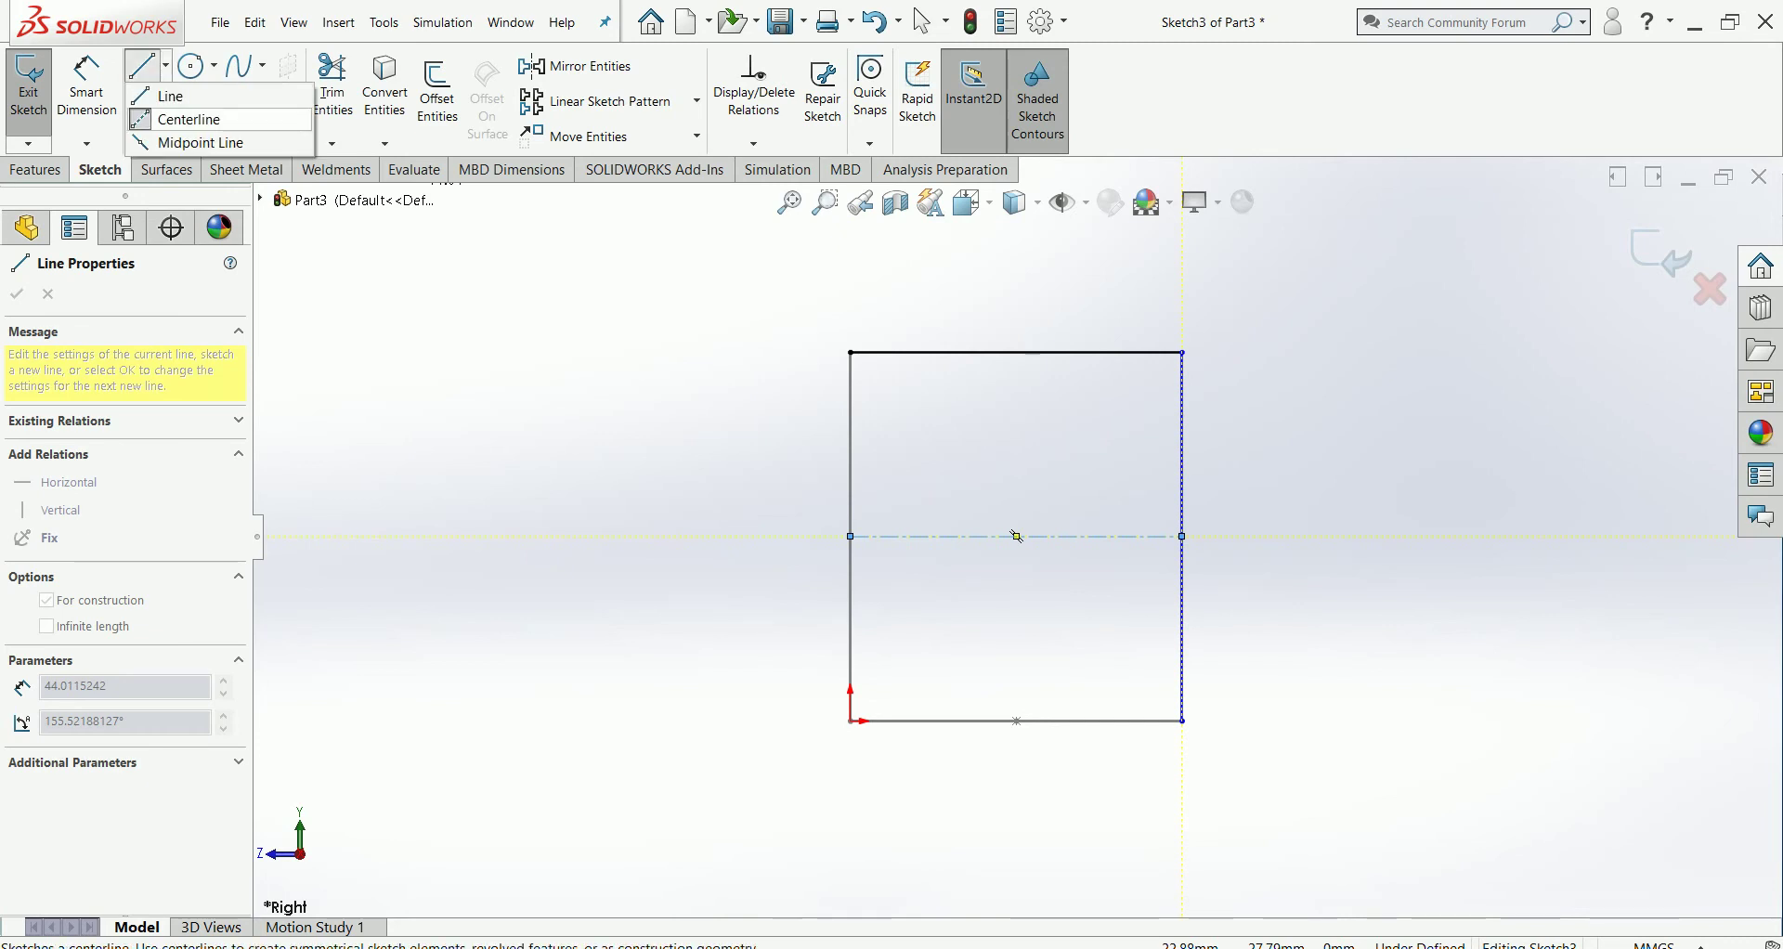
click(186, 144)
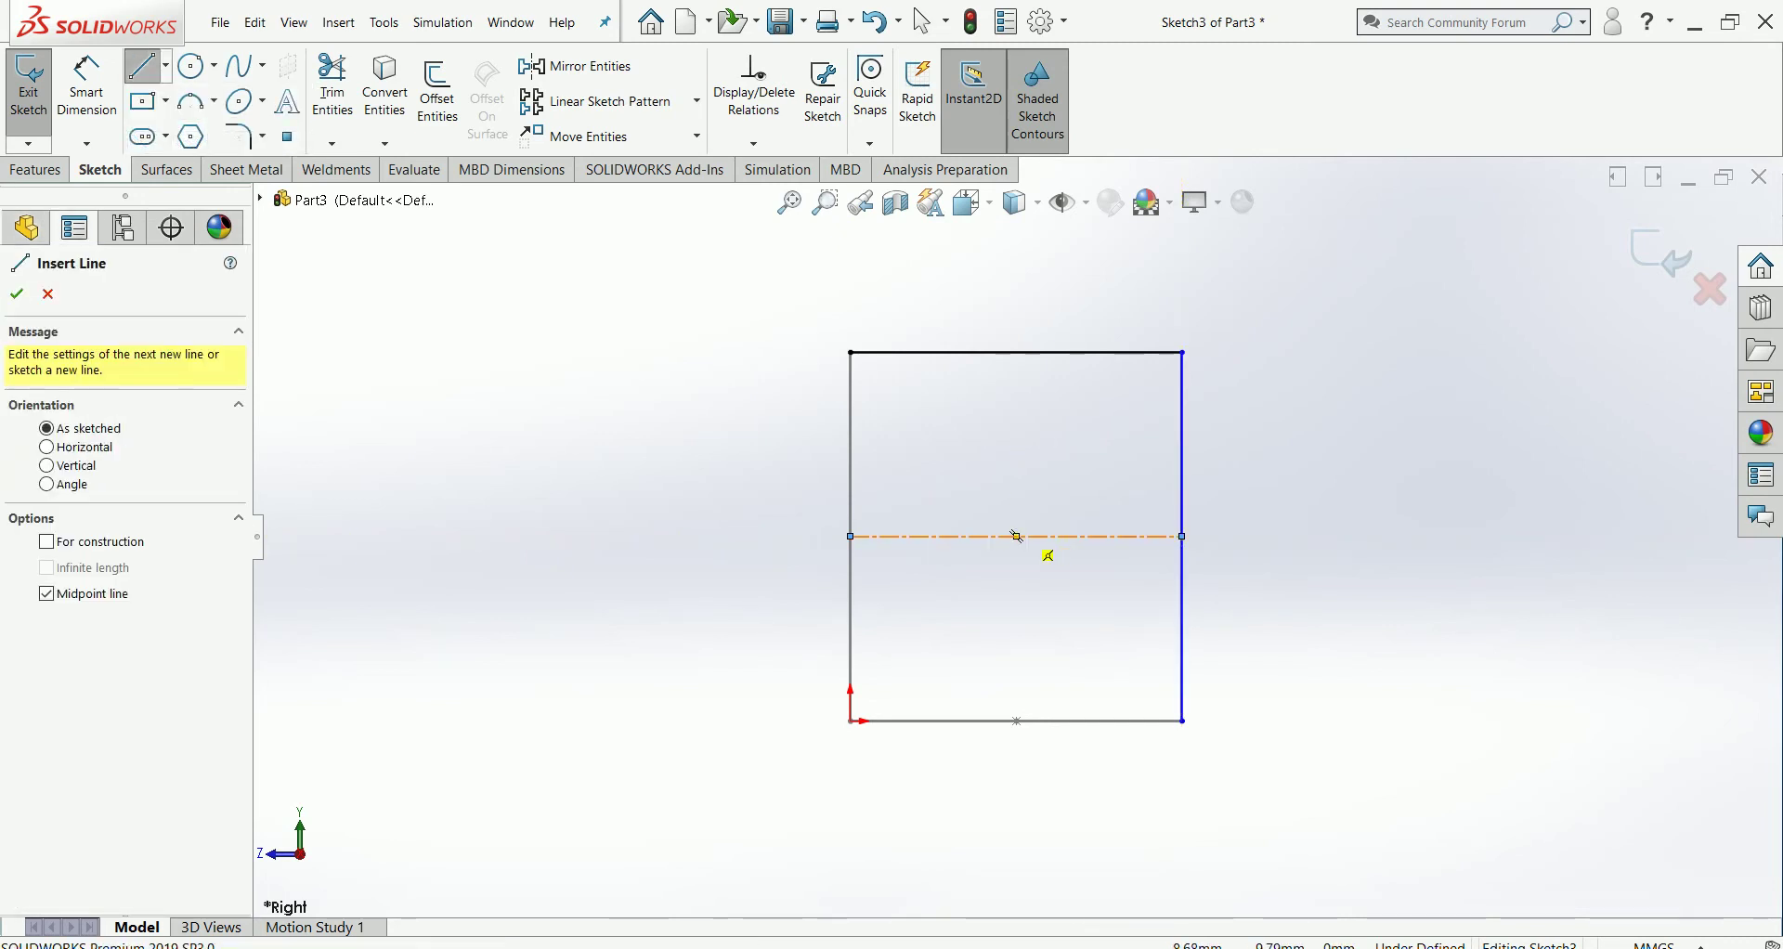
click(1016, 536)
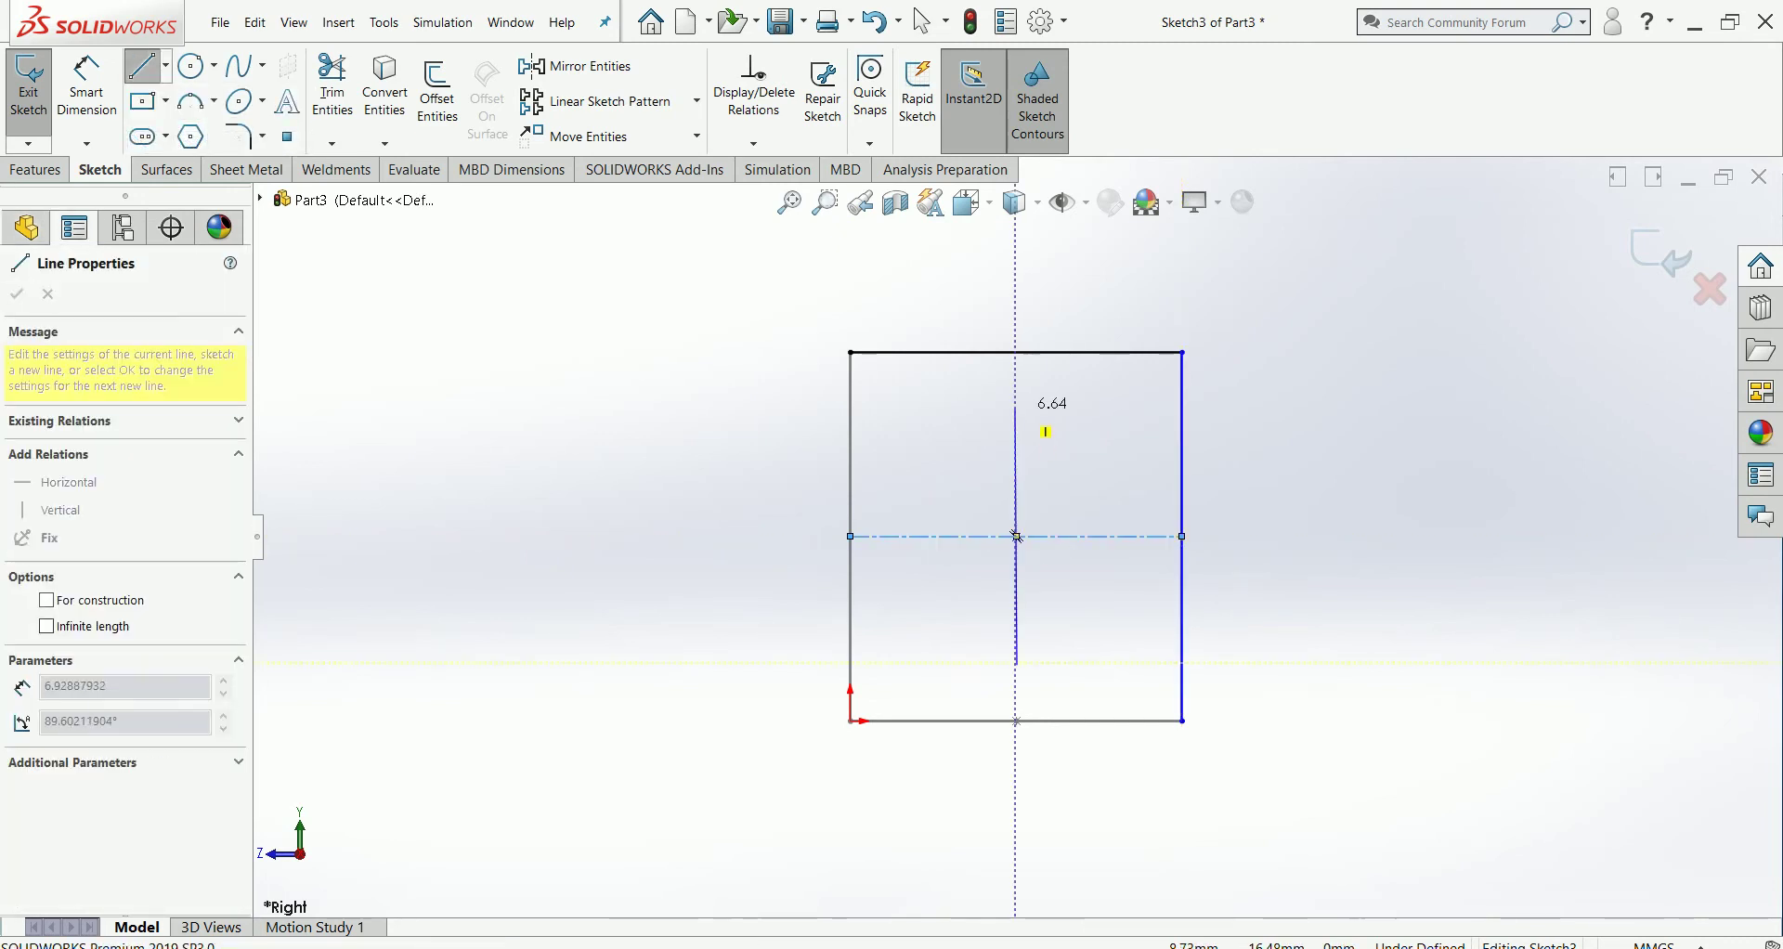
click(1017, 352)
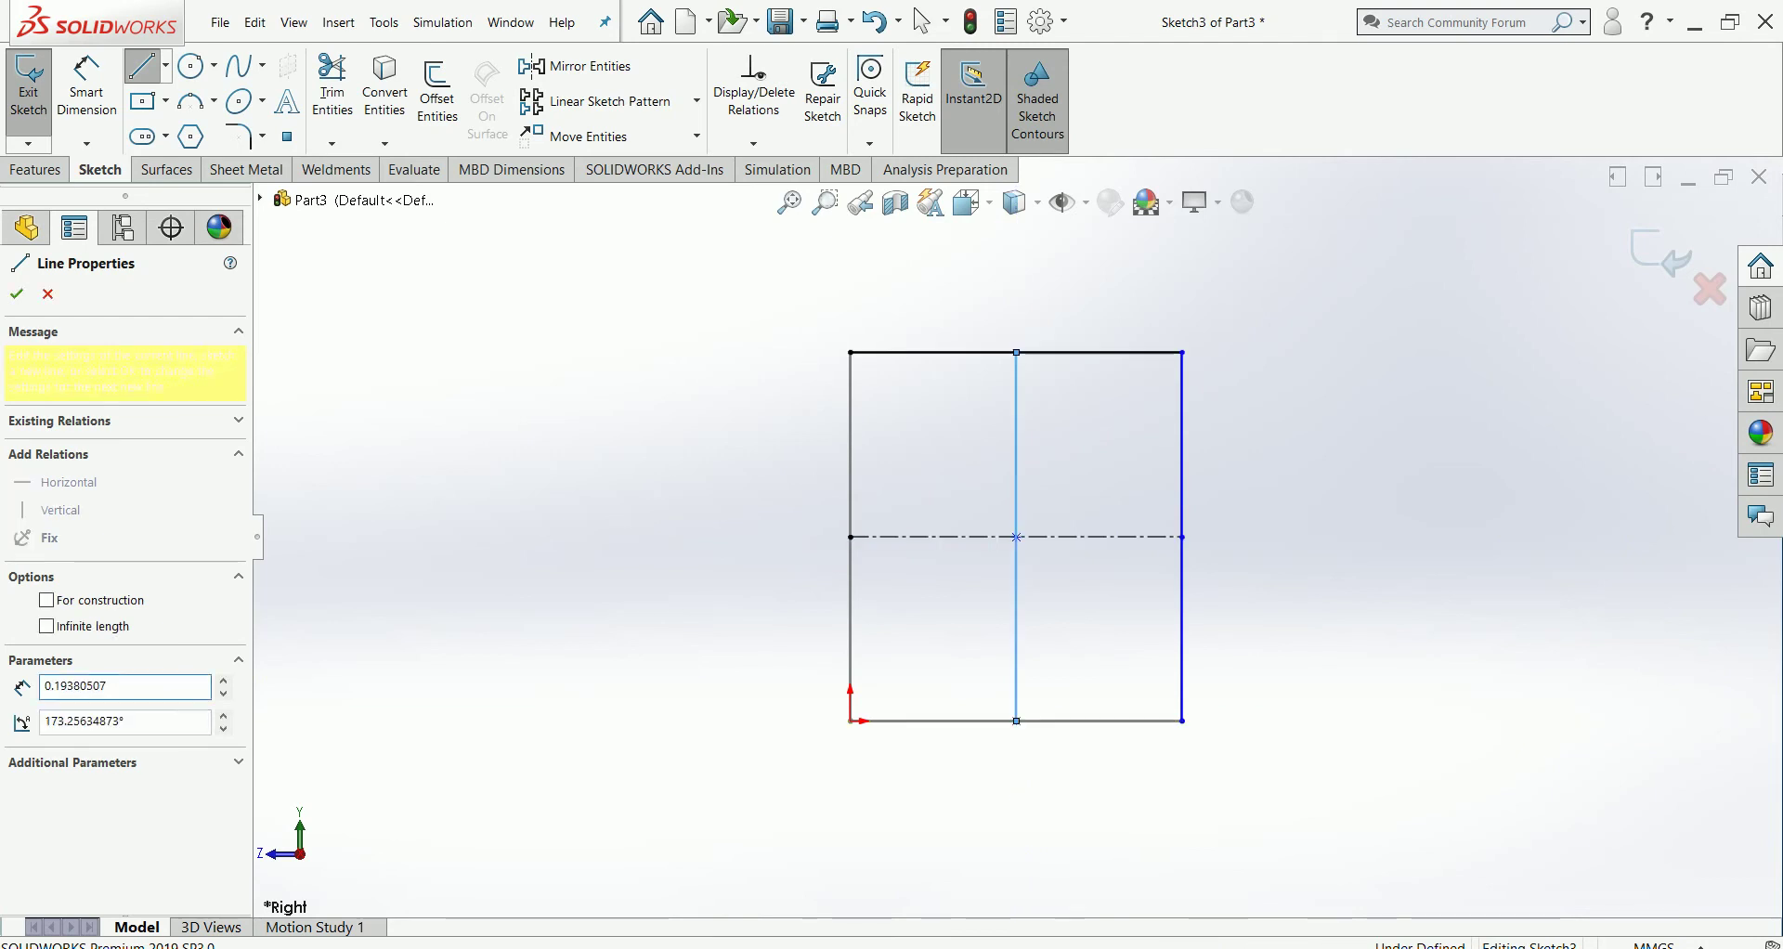
key(Escape)
click(143, 66)
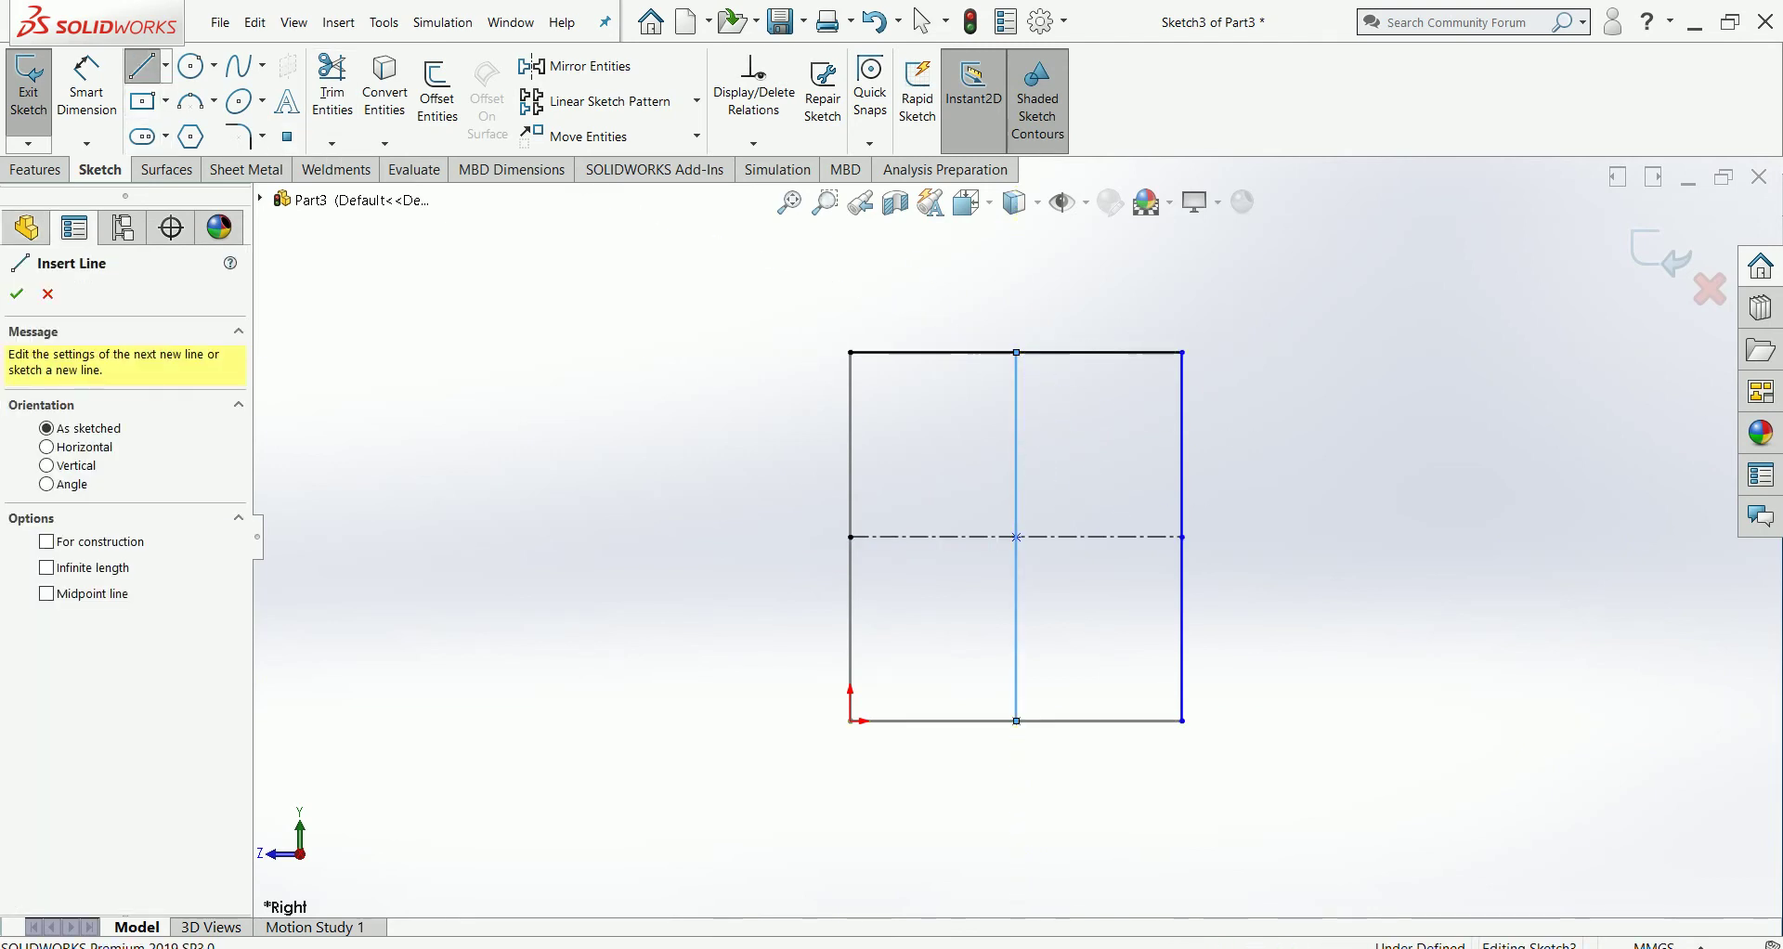
key(Escape)
key(Escape)
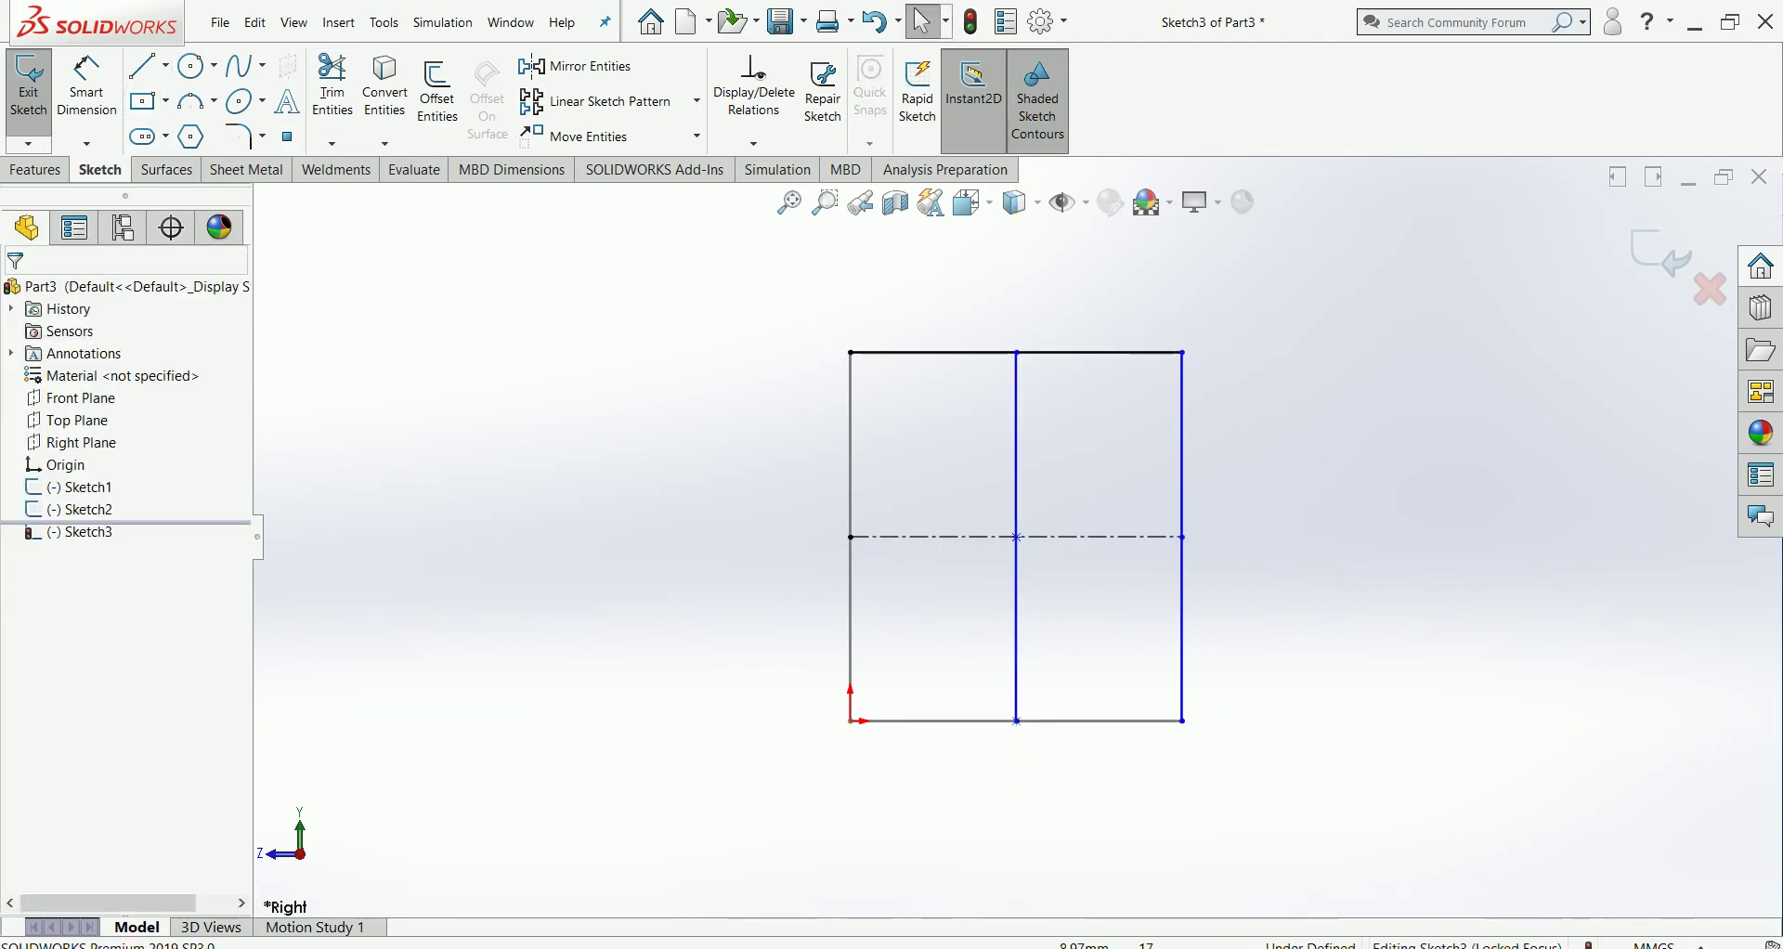
Step: Orbit to inspect the sketches and exit Sketch3
mouse_move(1017, 537)
middle_down()
mouse_move(1096, 520)
mouse_move(998, 482)
middle_up()
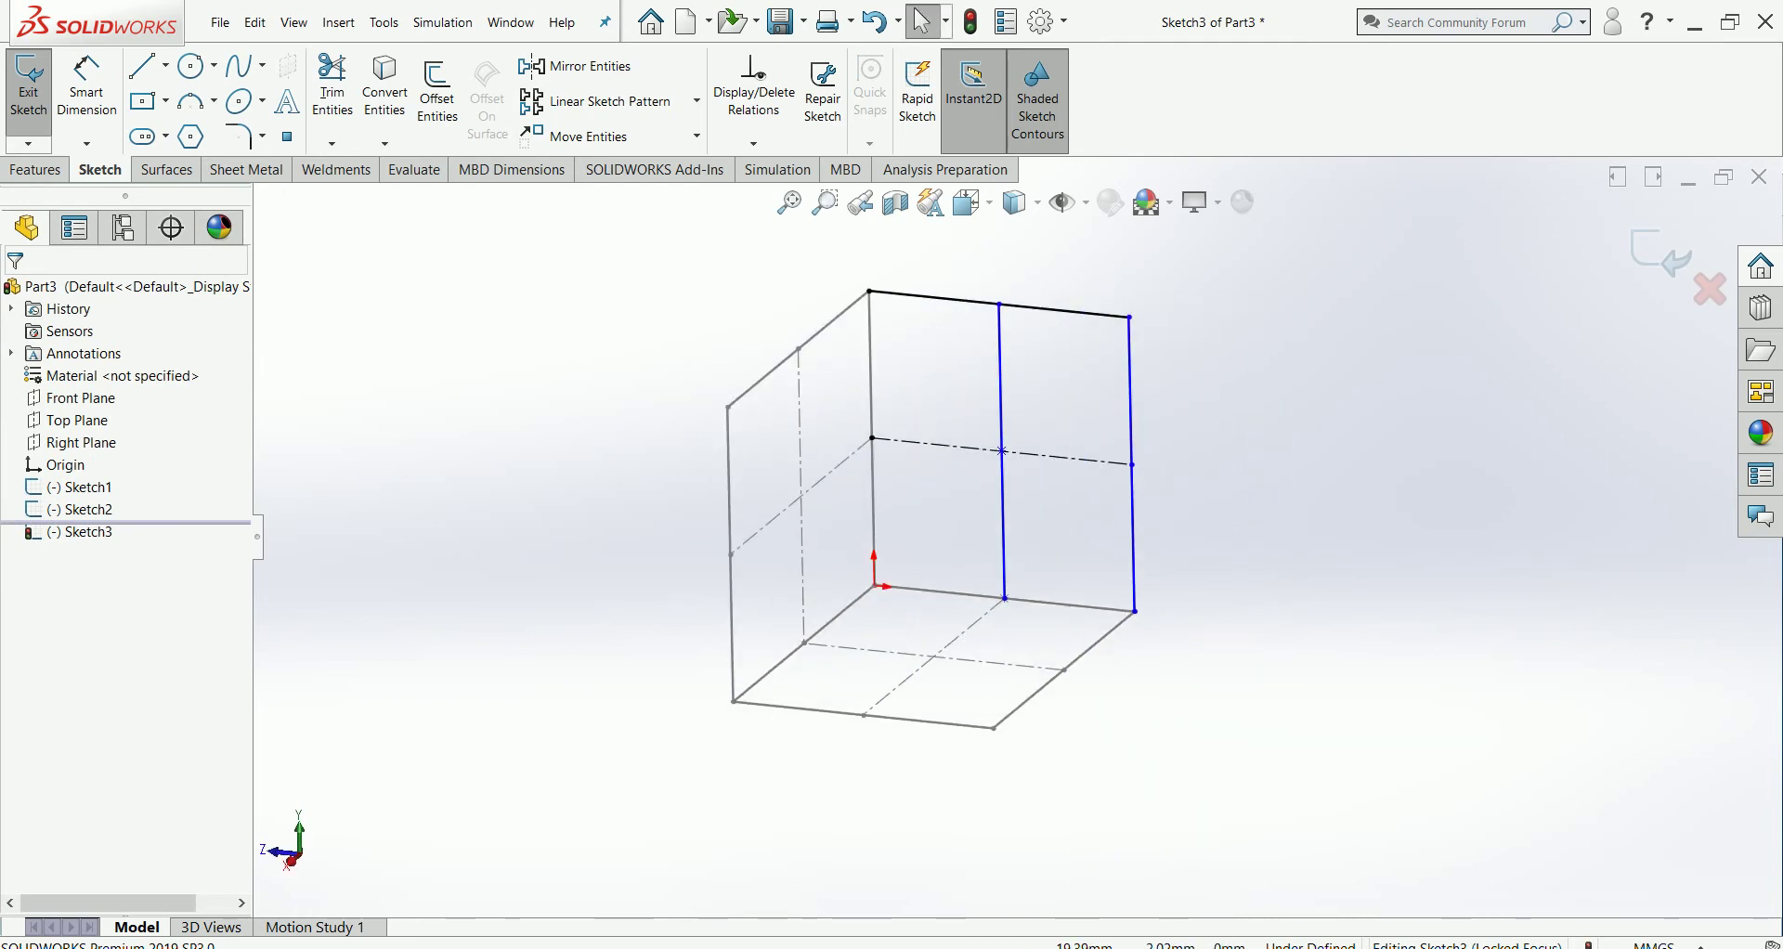
middle_drag(998, 482, 957, 490)
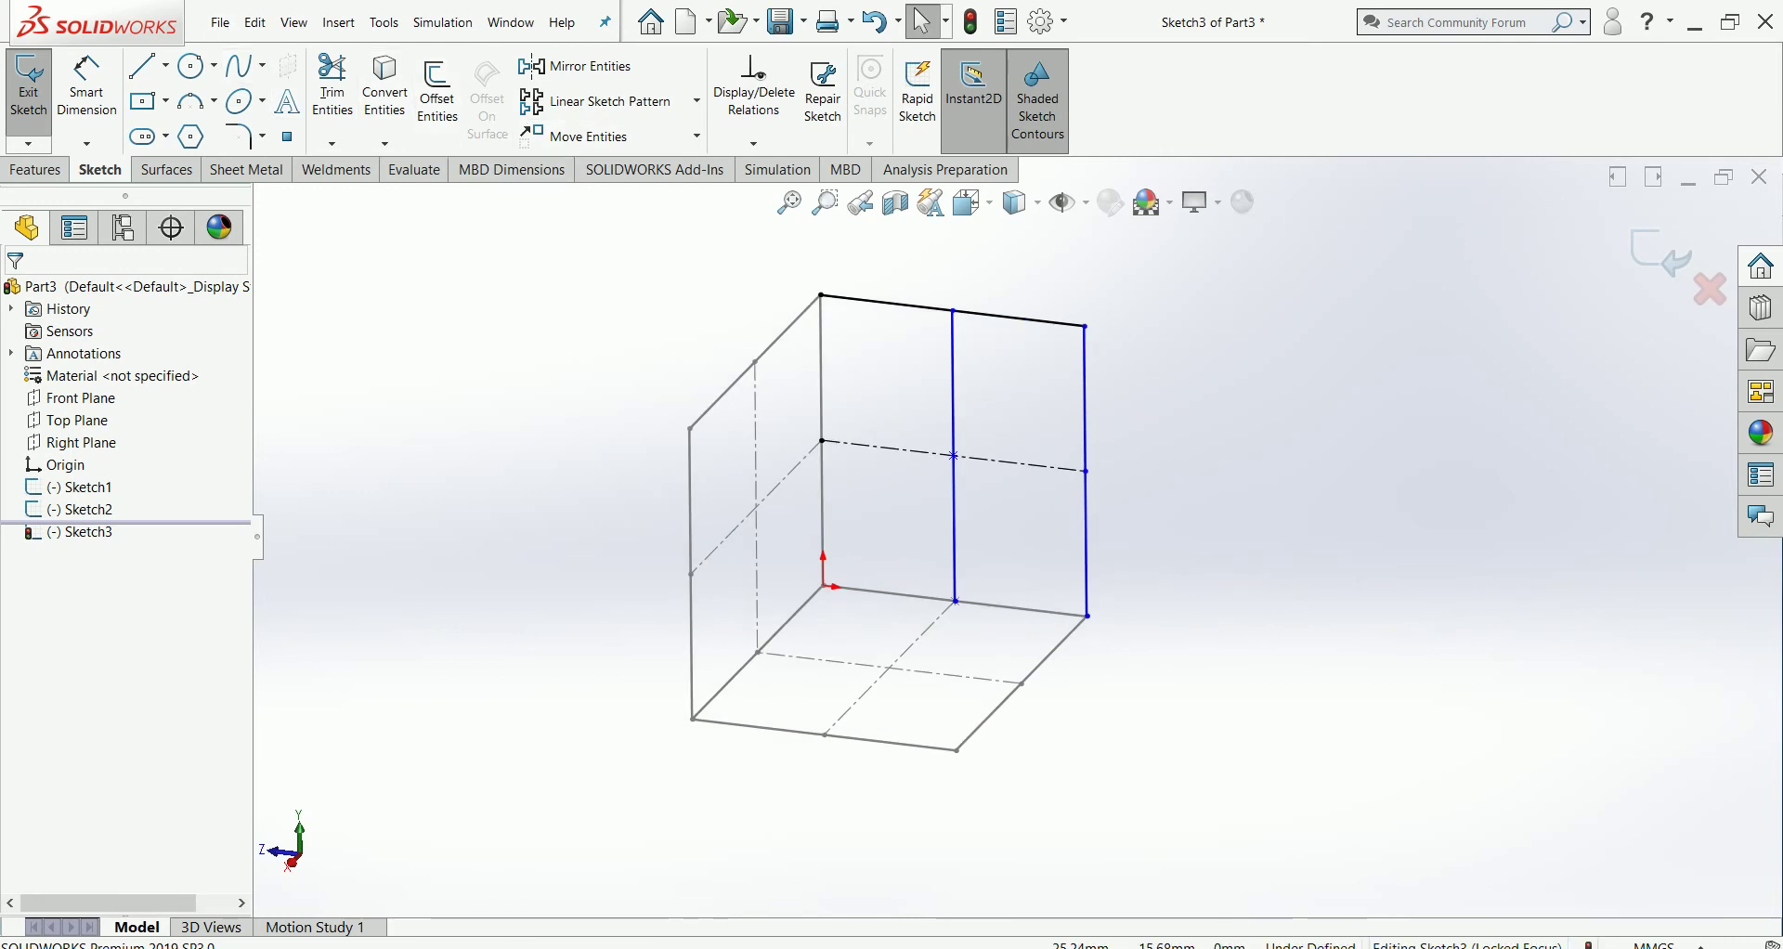
click(1662, 256)
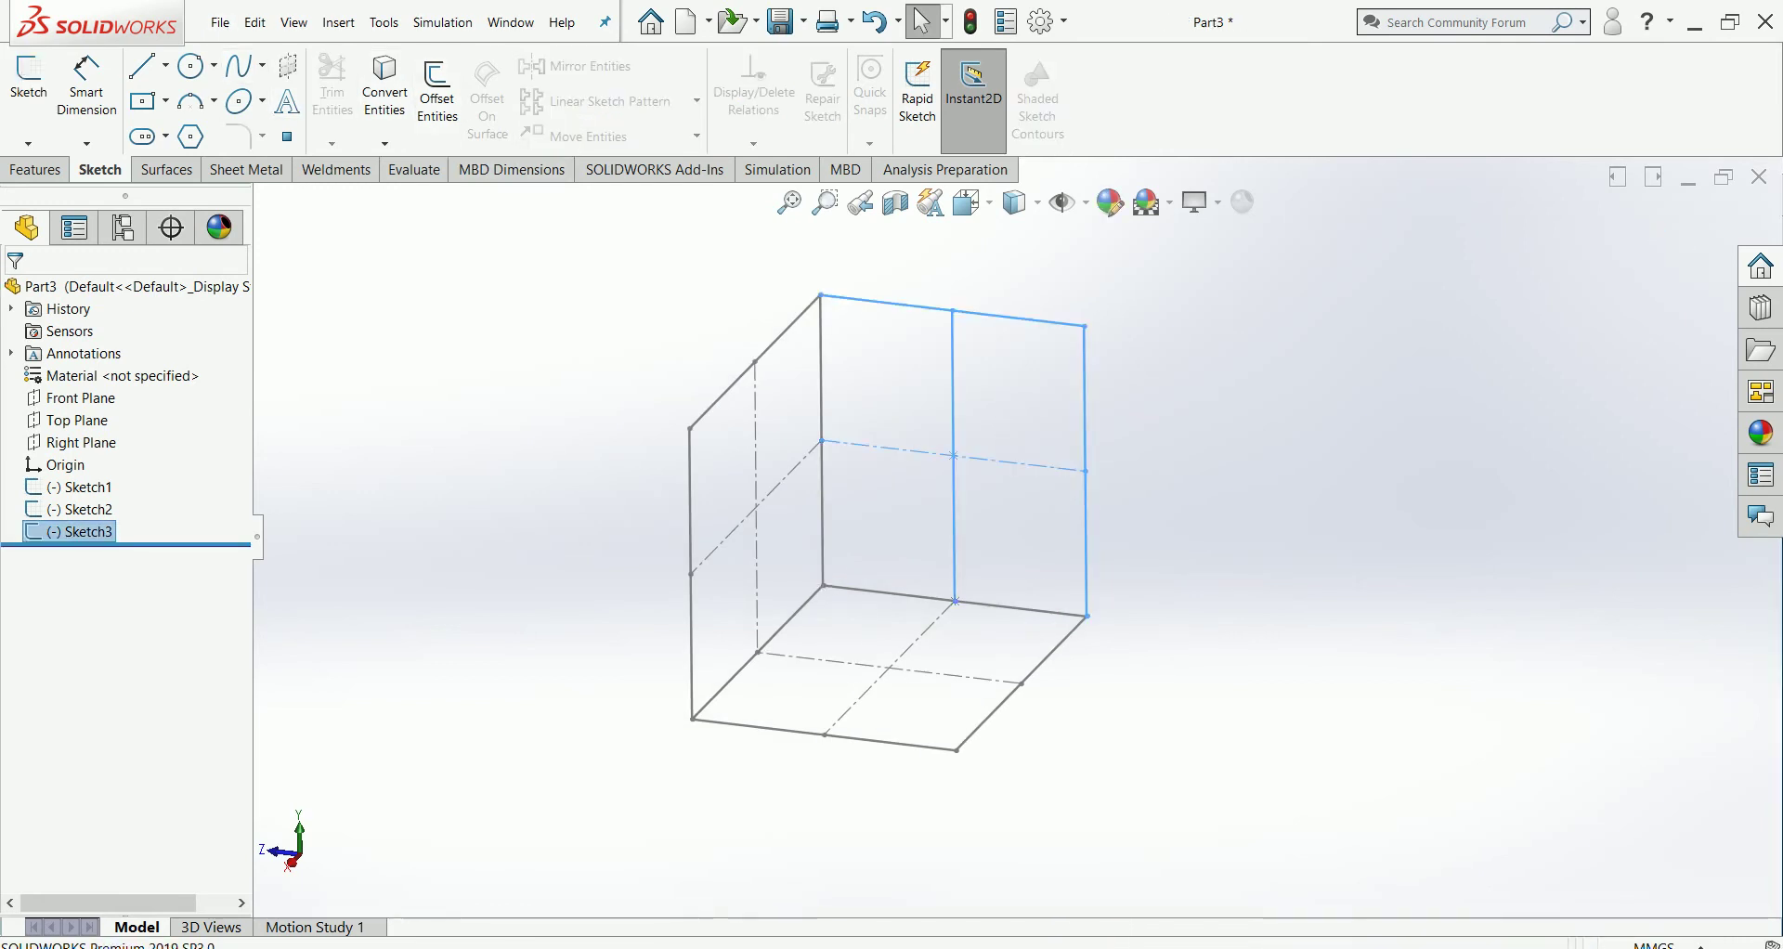
key(ctrl+Left)
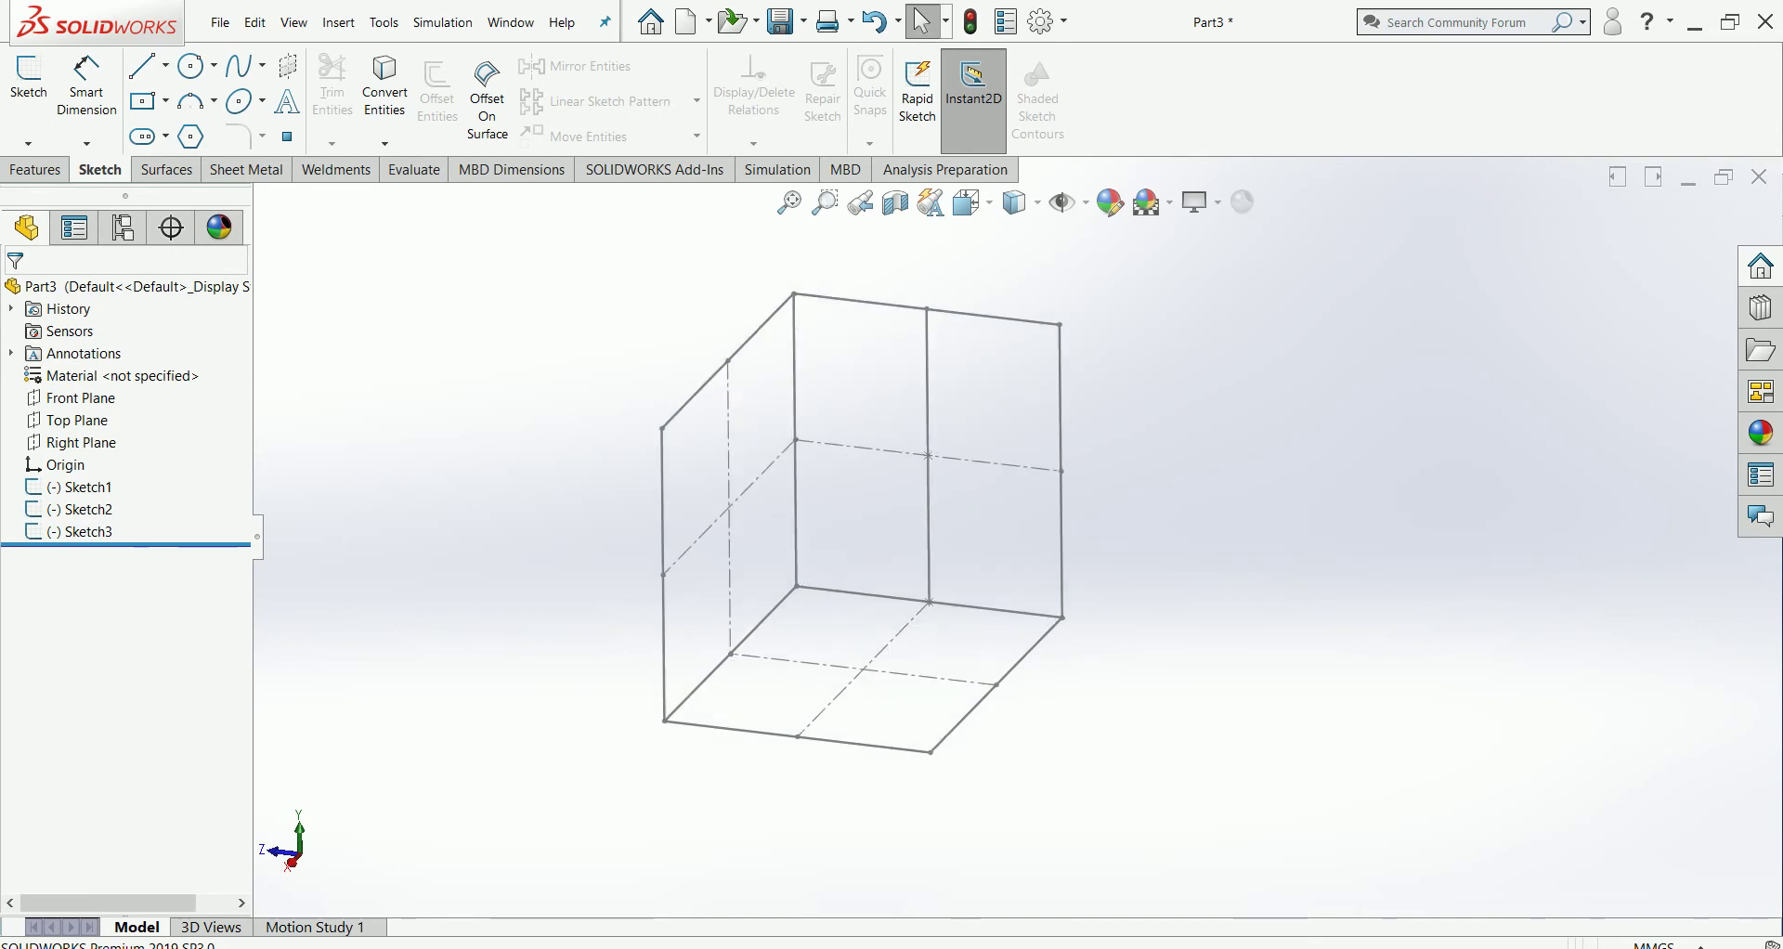
Step: View the sketches from Top, Left and Front, then return to Isometric
click(972, 202)
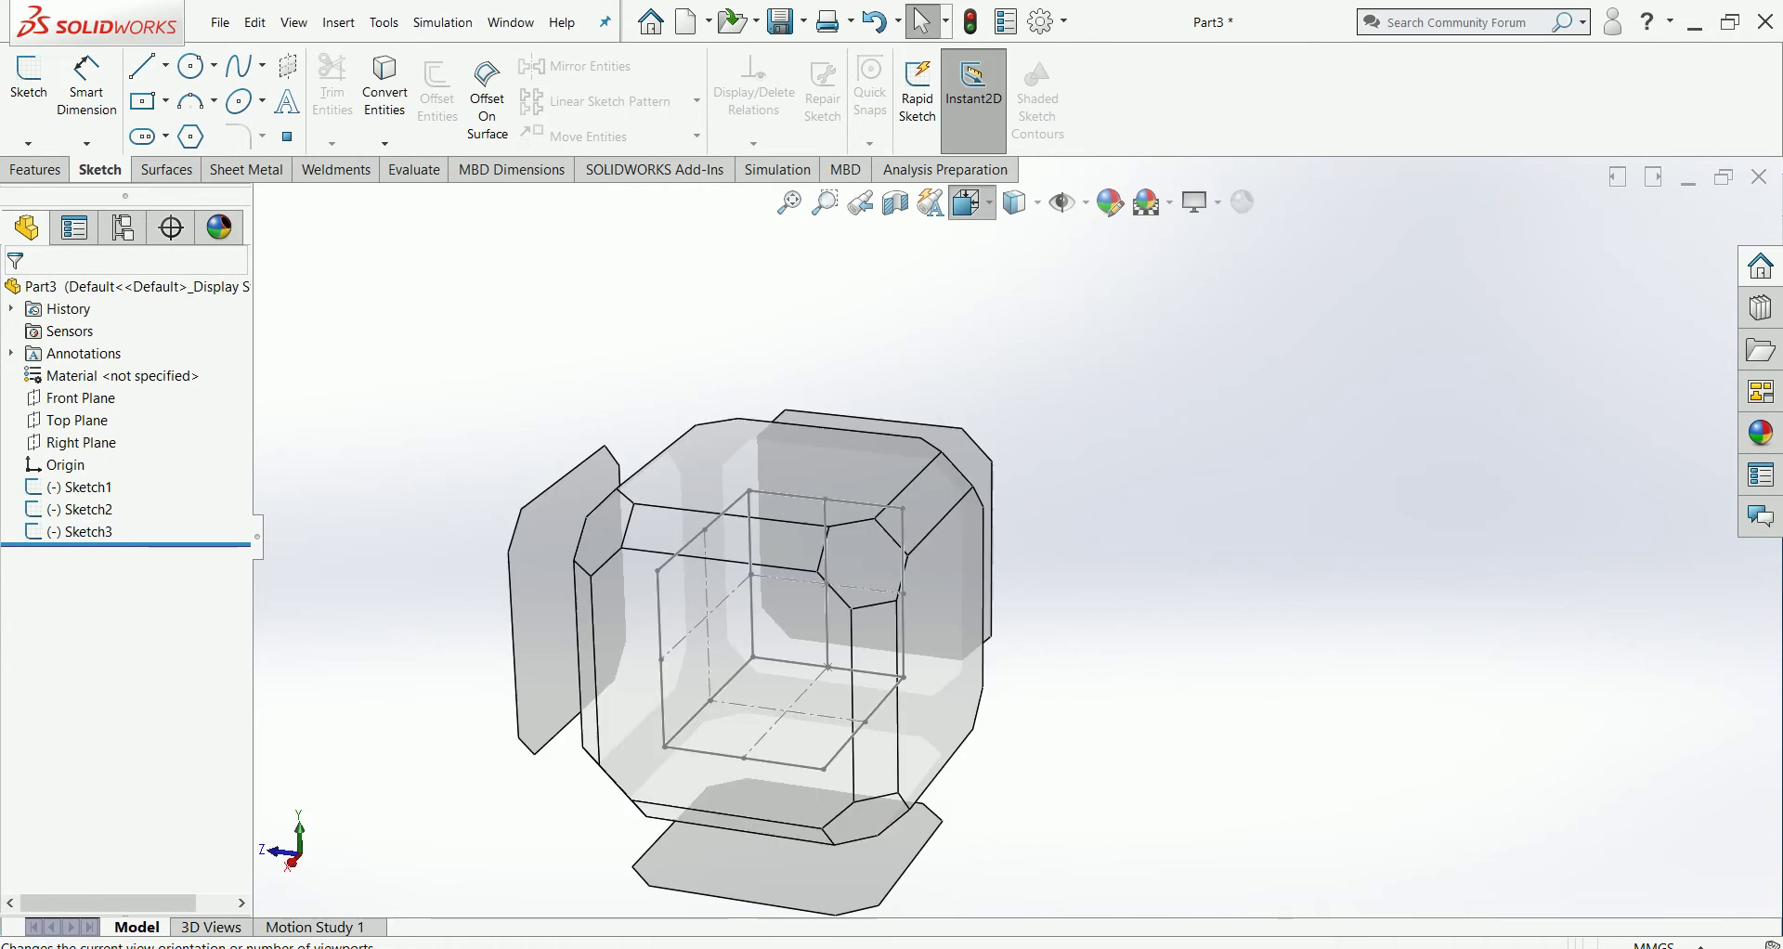
click(1005, 277)
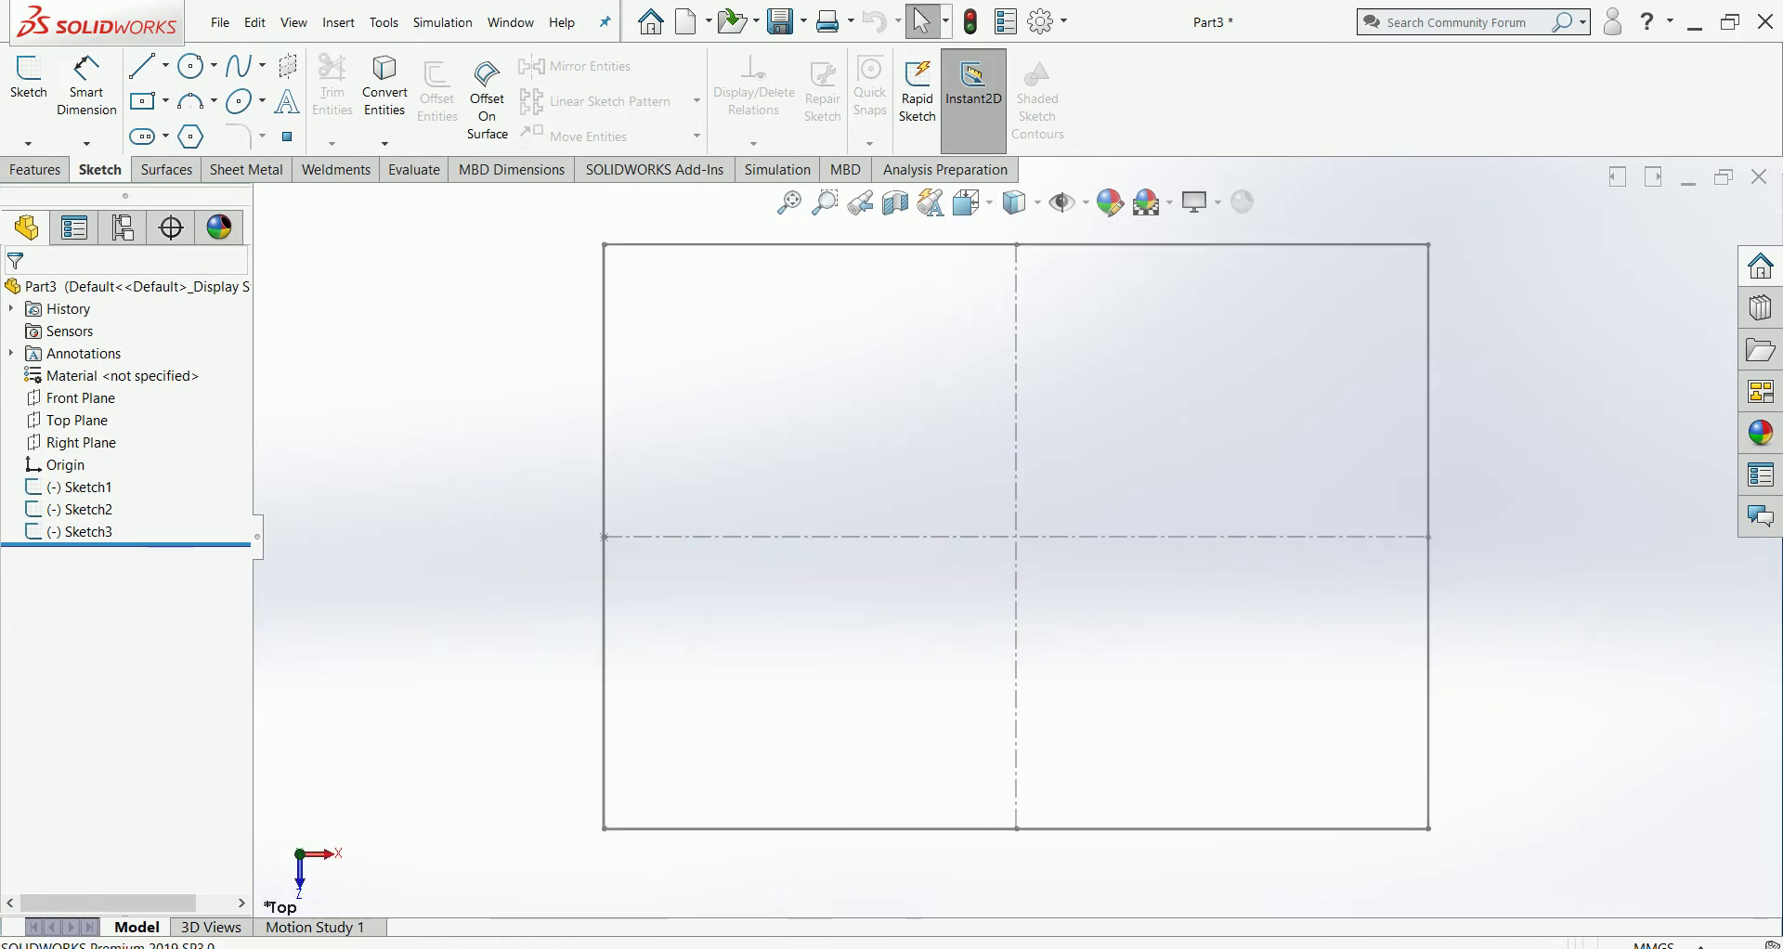
click(971, 202)
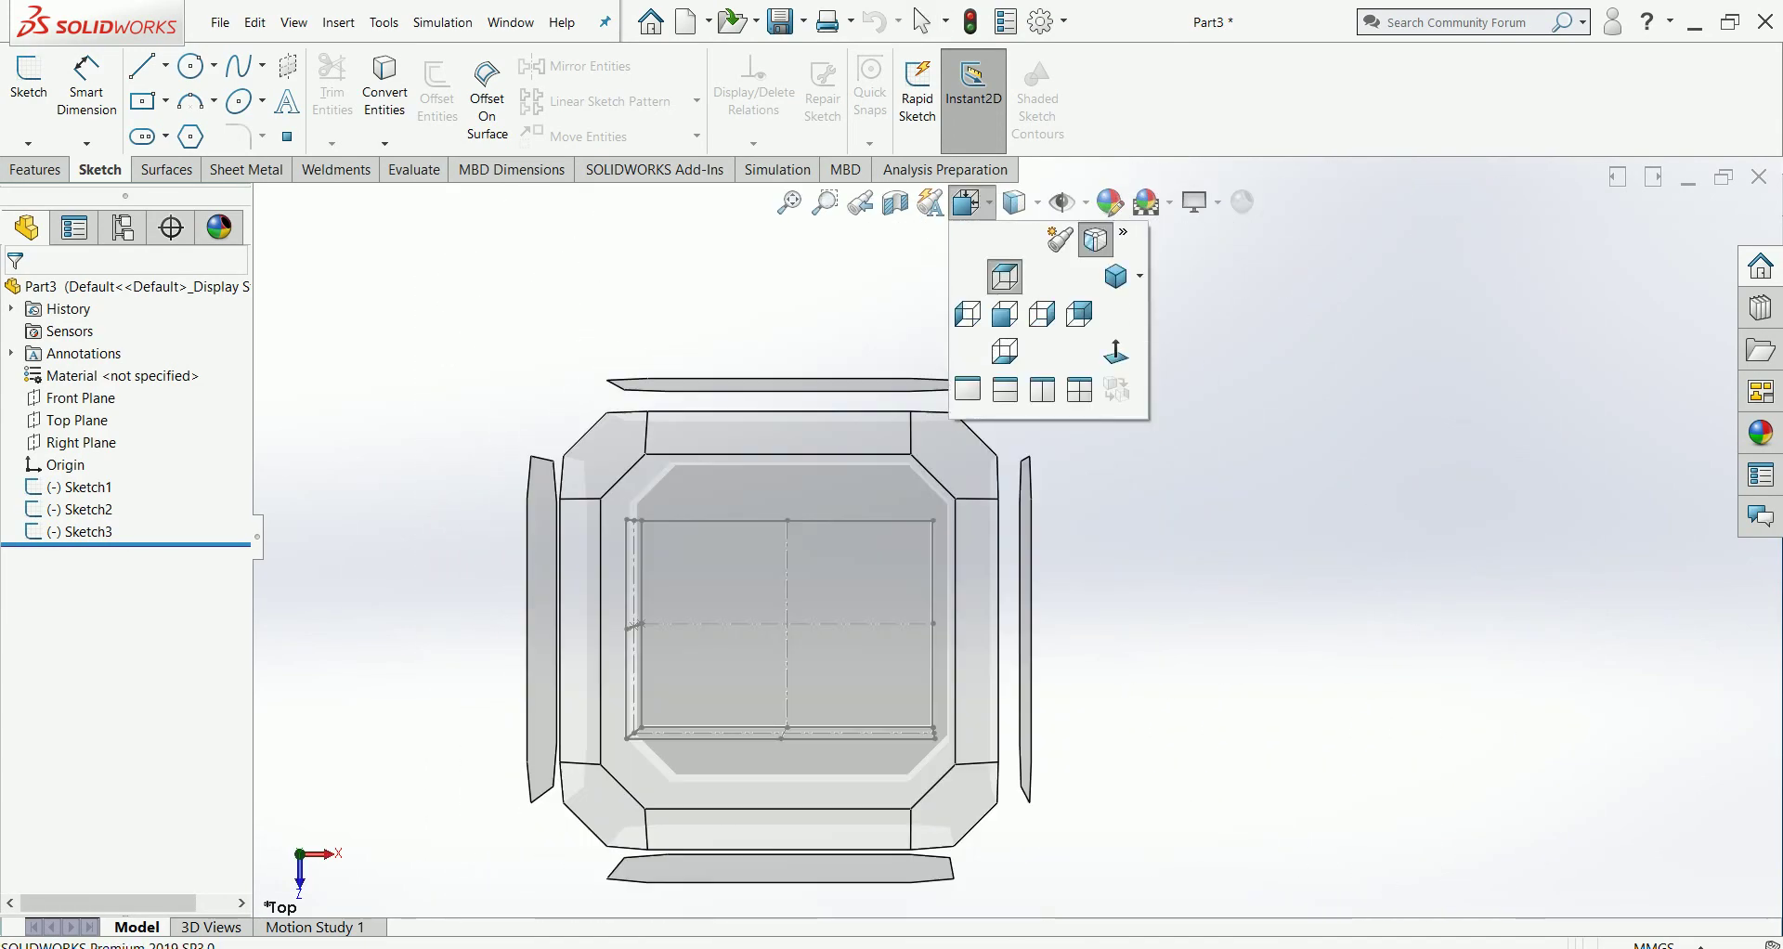
click(967, 314)
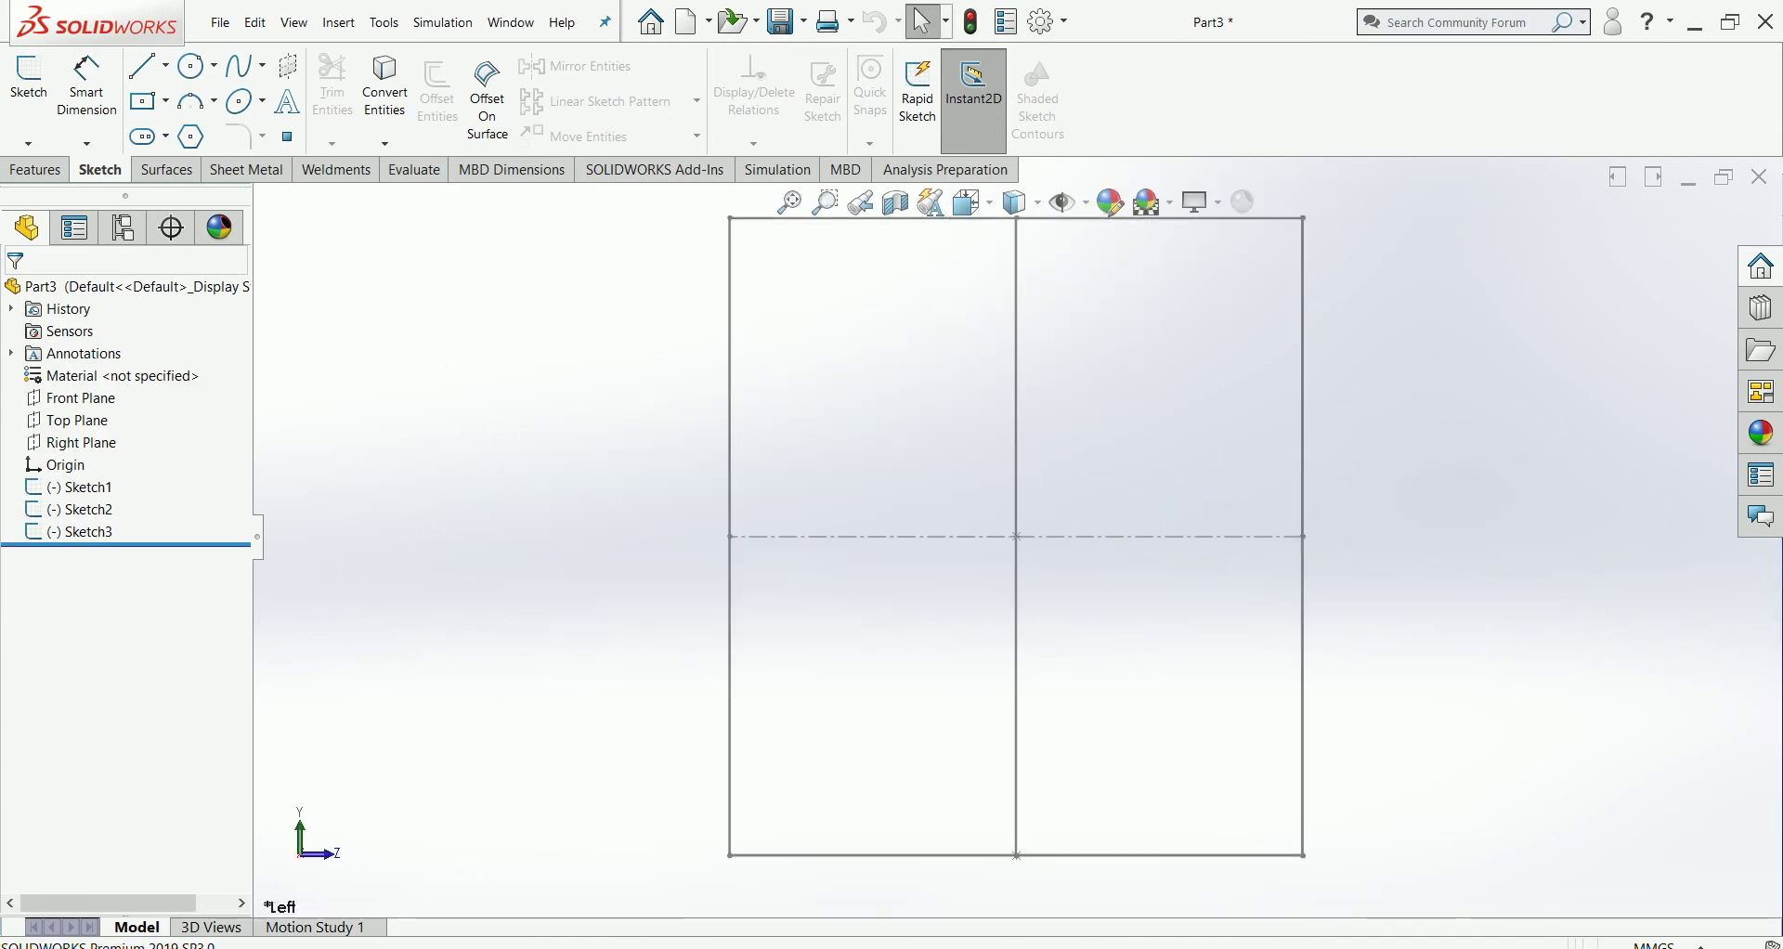
click(971, 202)
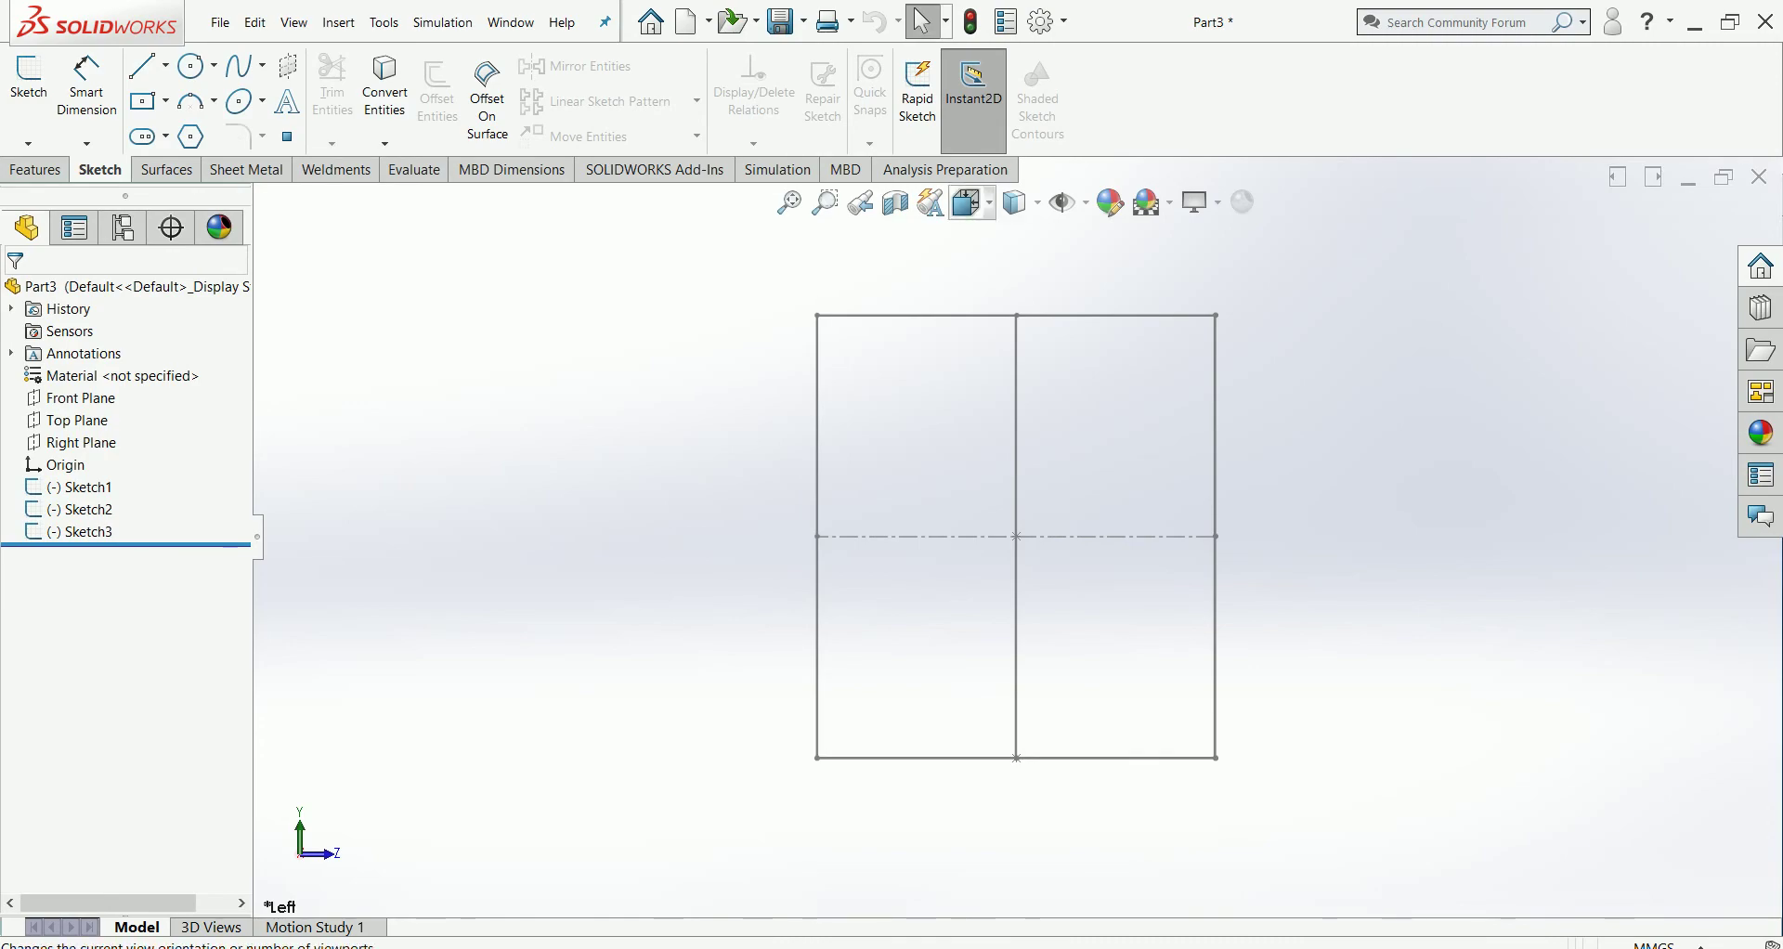
click(1004, 314)
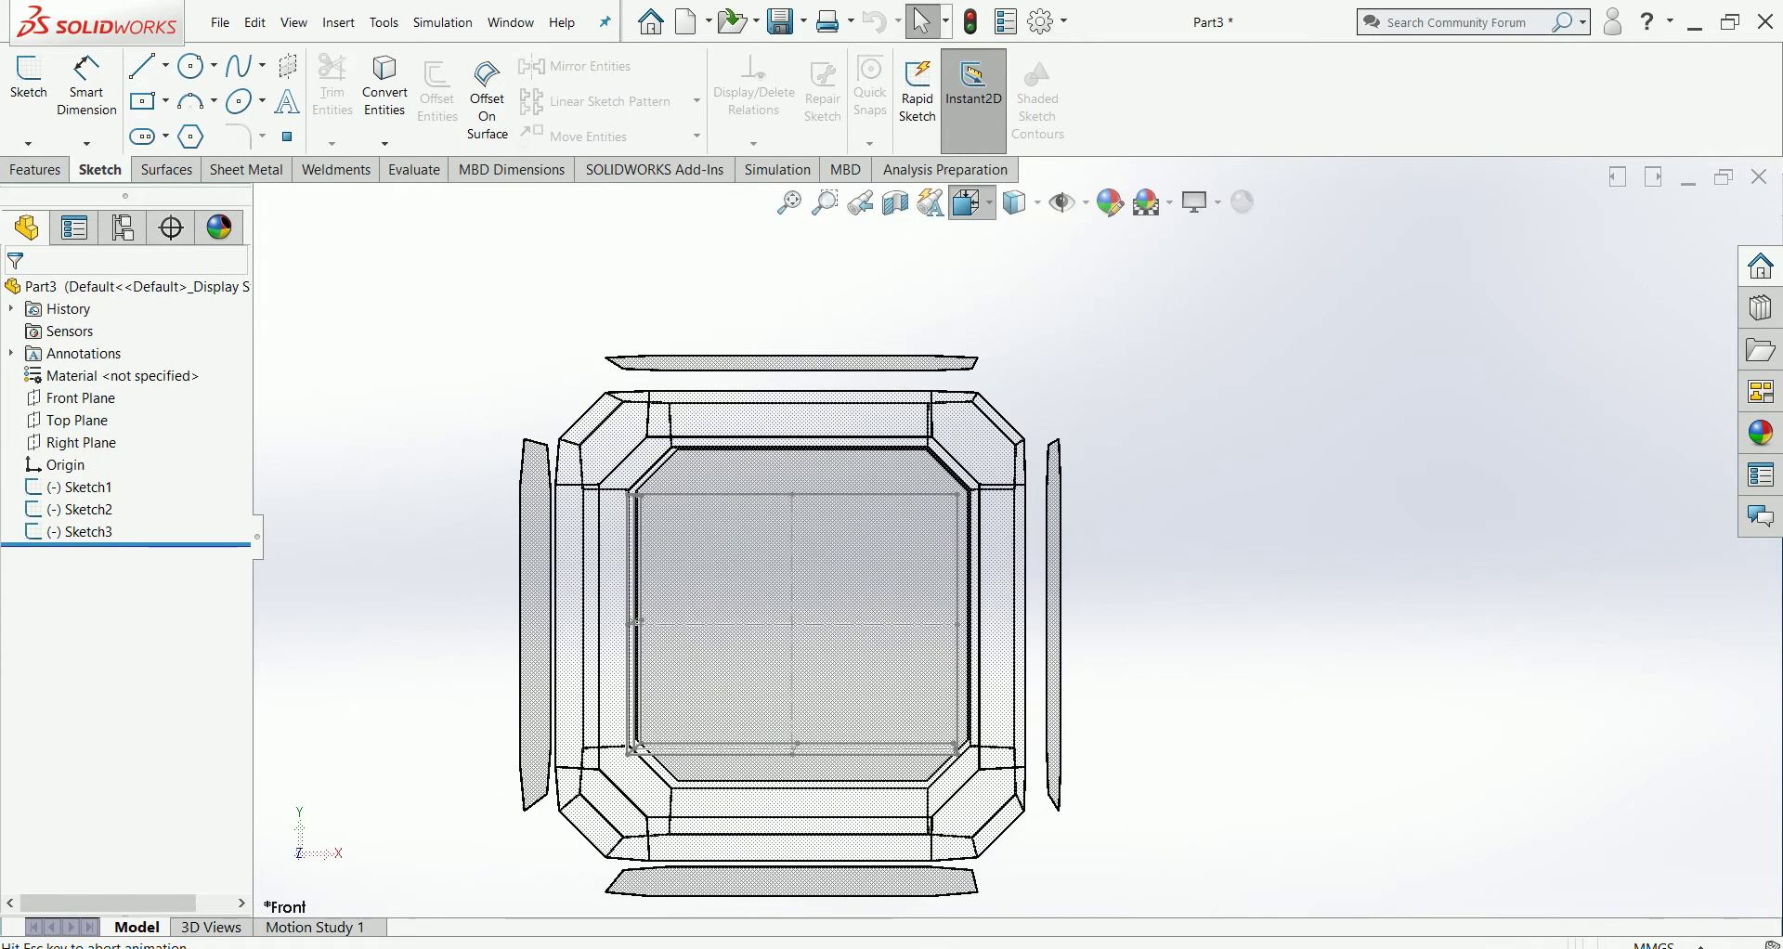
click(971, 202)
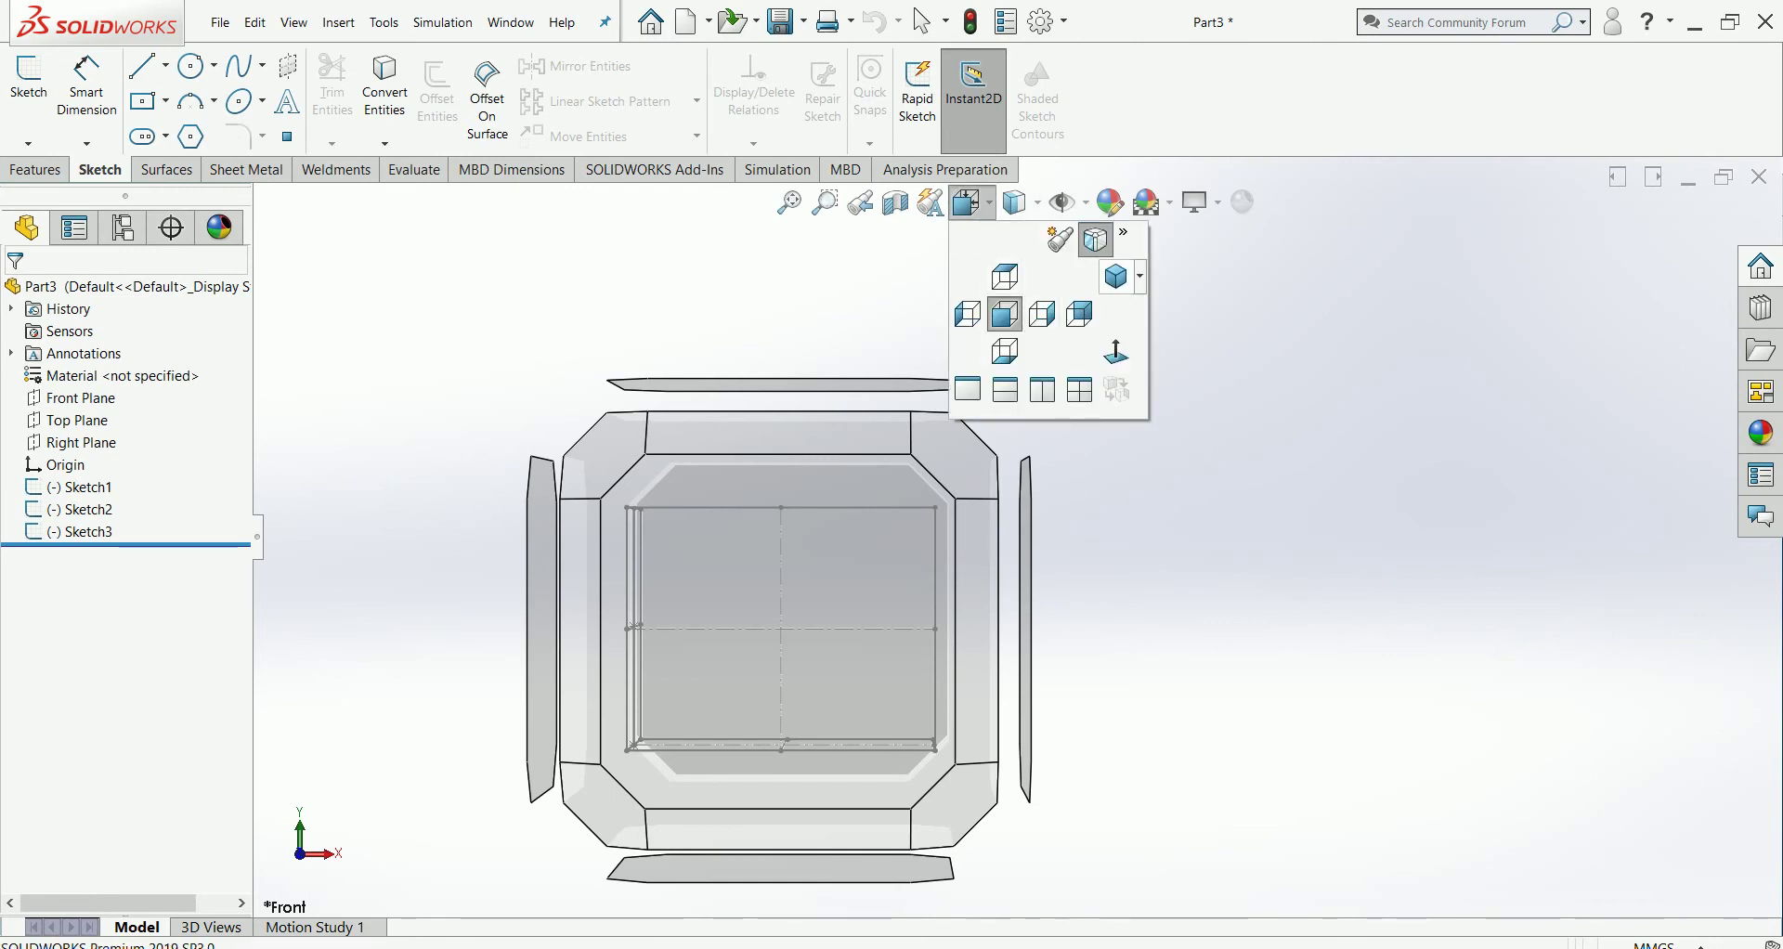
click(1116, 276)
Step: Set the Sketch Color of Sketch1, Sketch2 and Sketch3 to magenta
scroll(882, 557, up, 3)
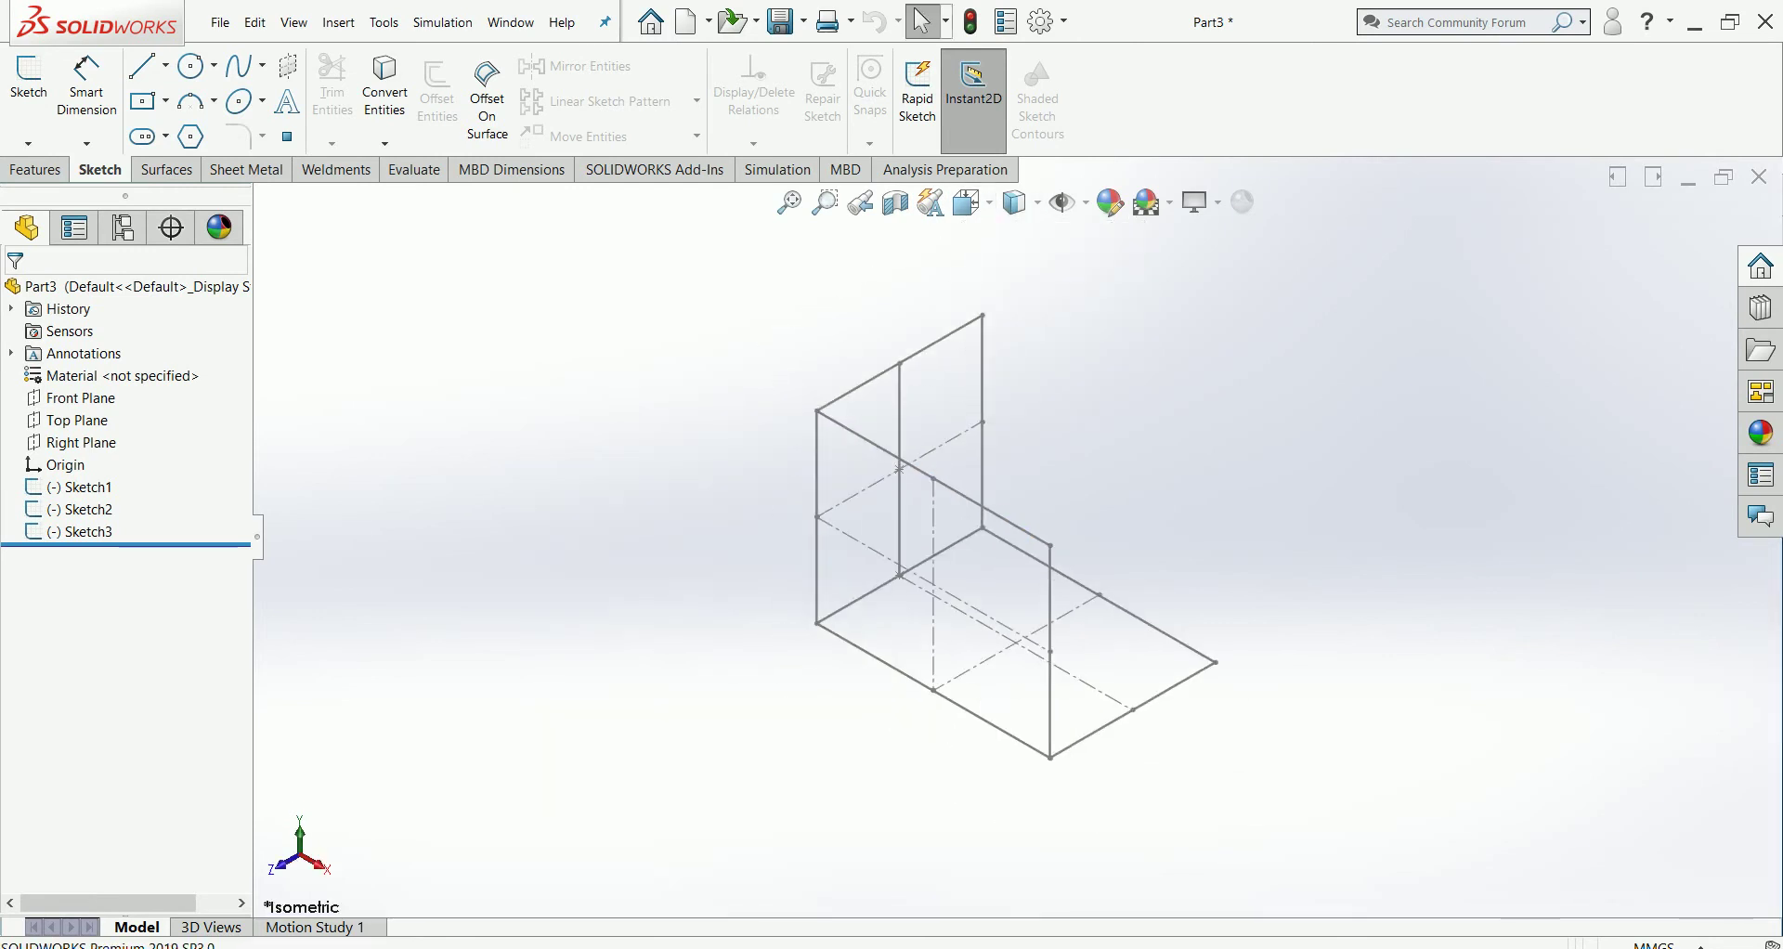
scroll(1084, 705, down, 2)
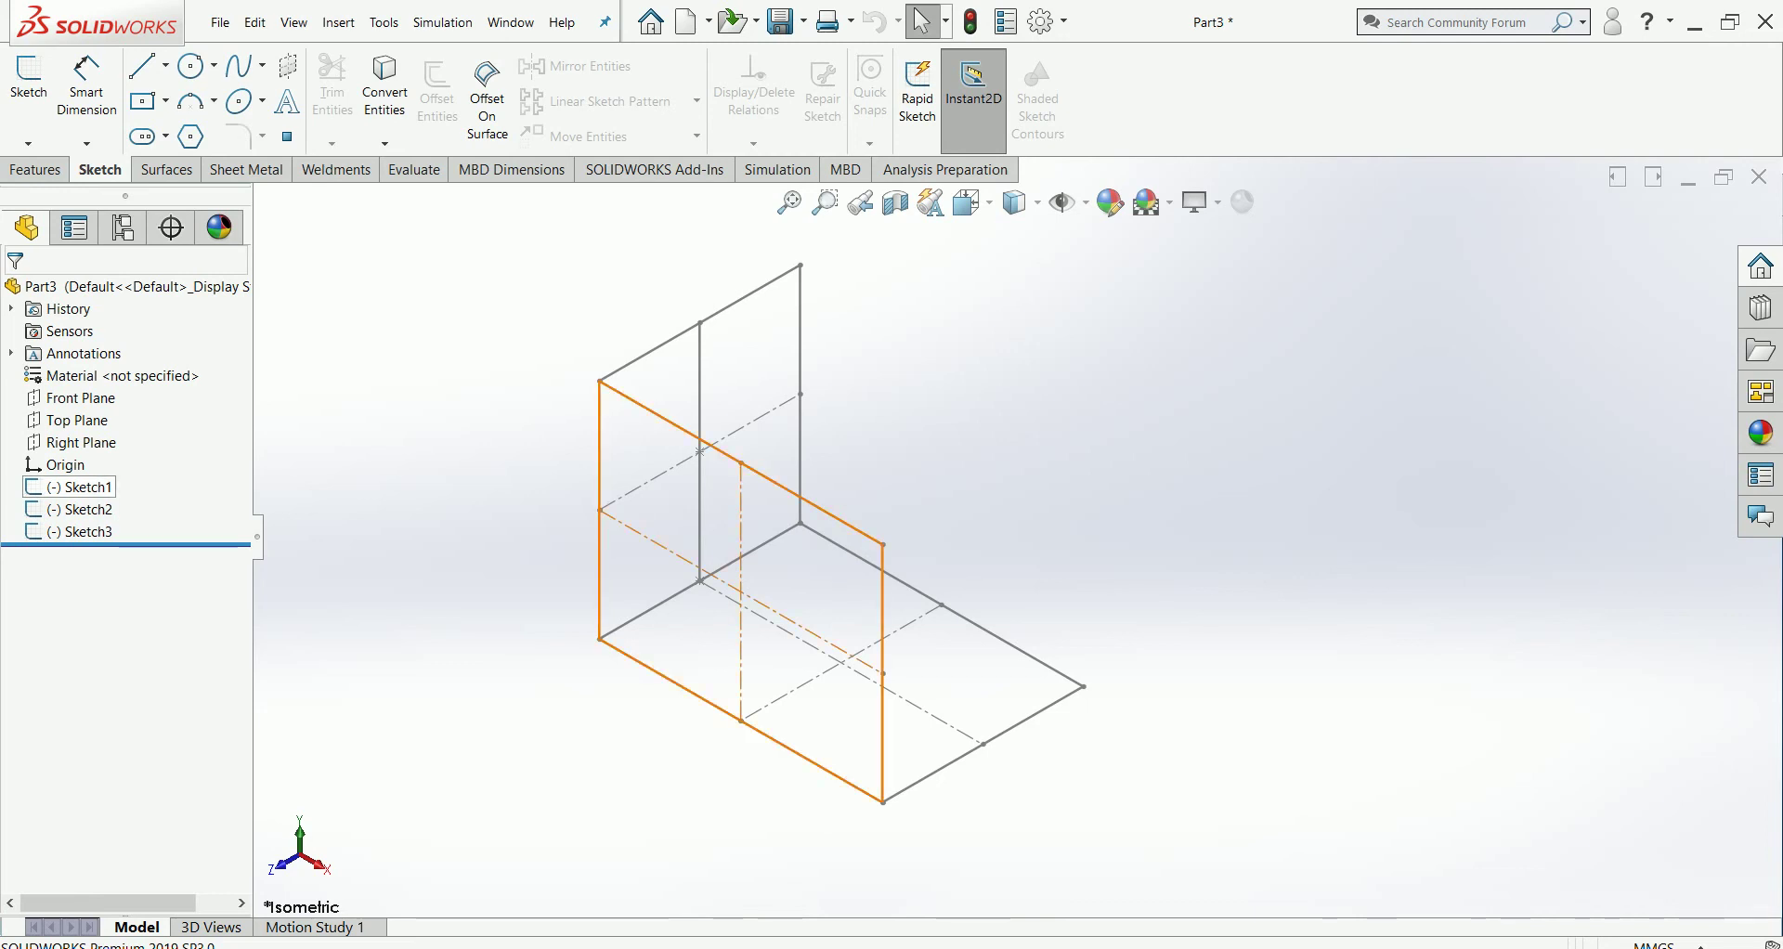
click(79, 486)
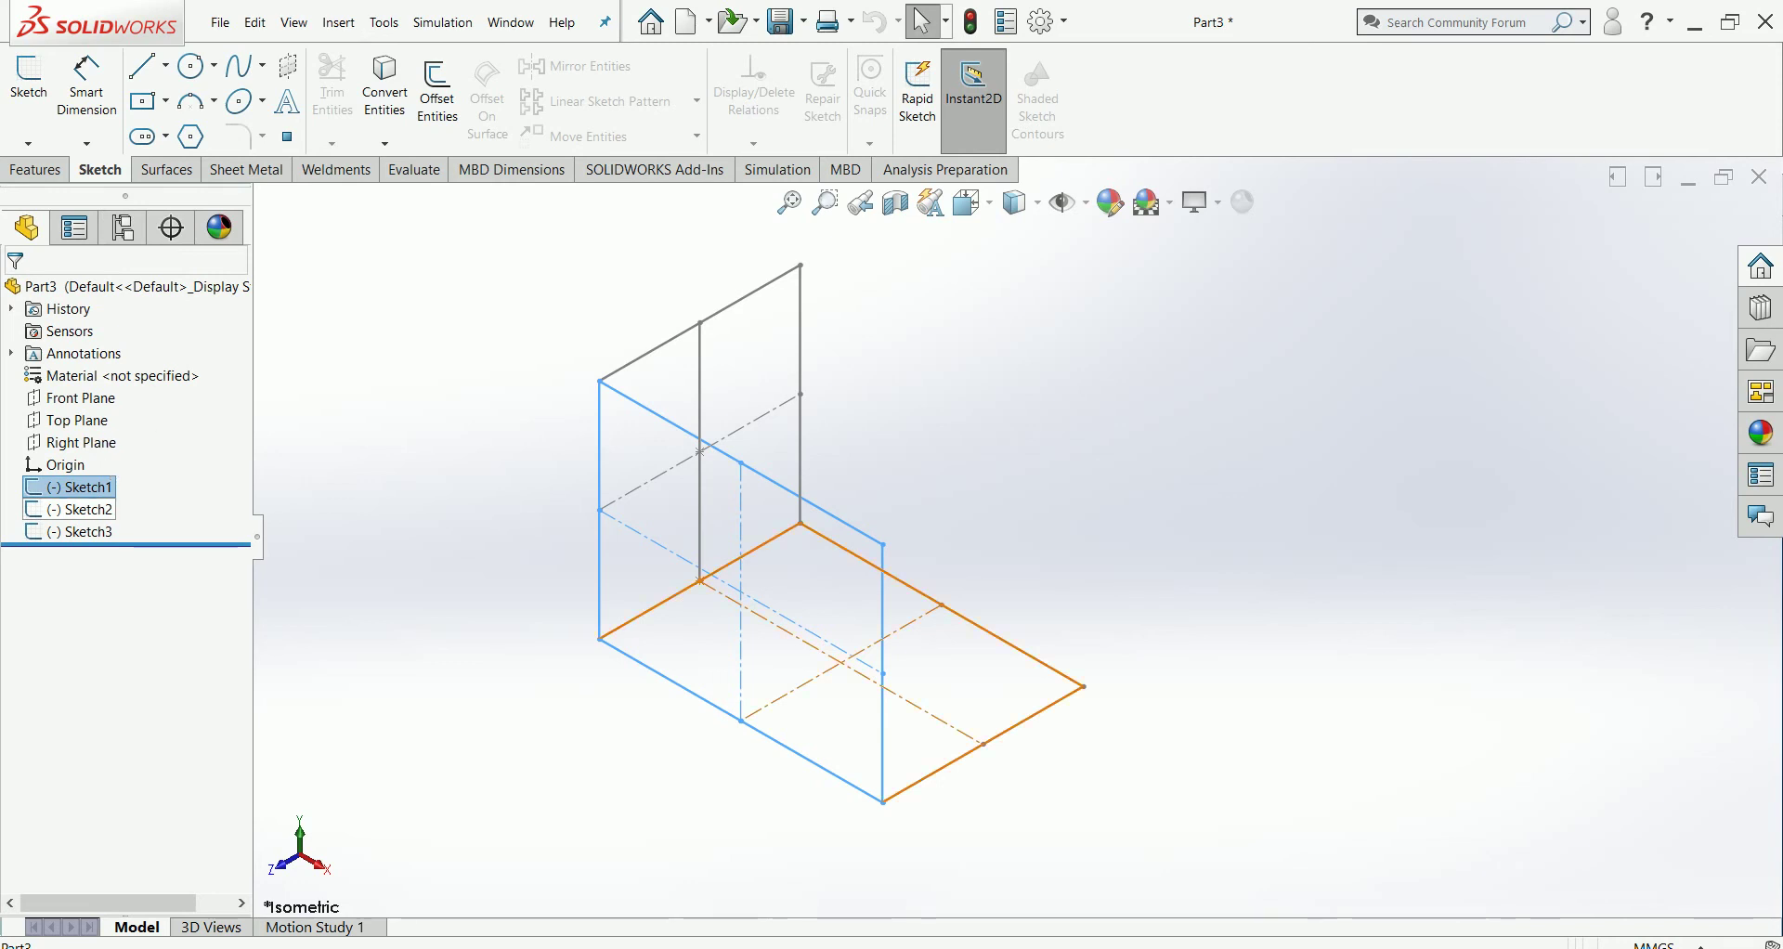
ctrl+click(78, 508)
ctrl+click(79, 531)
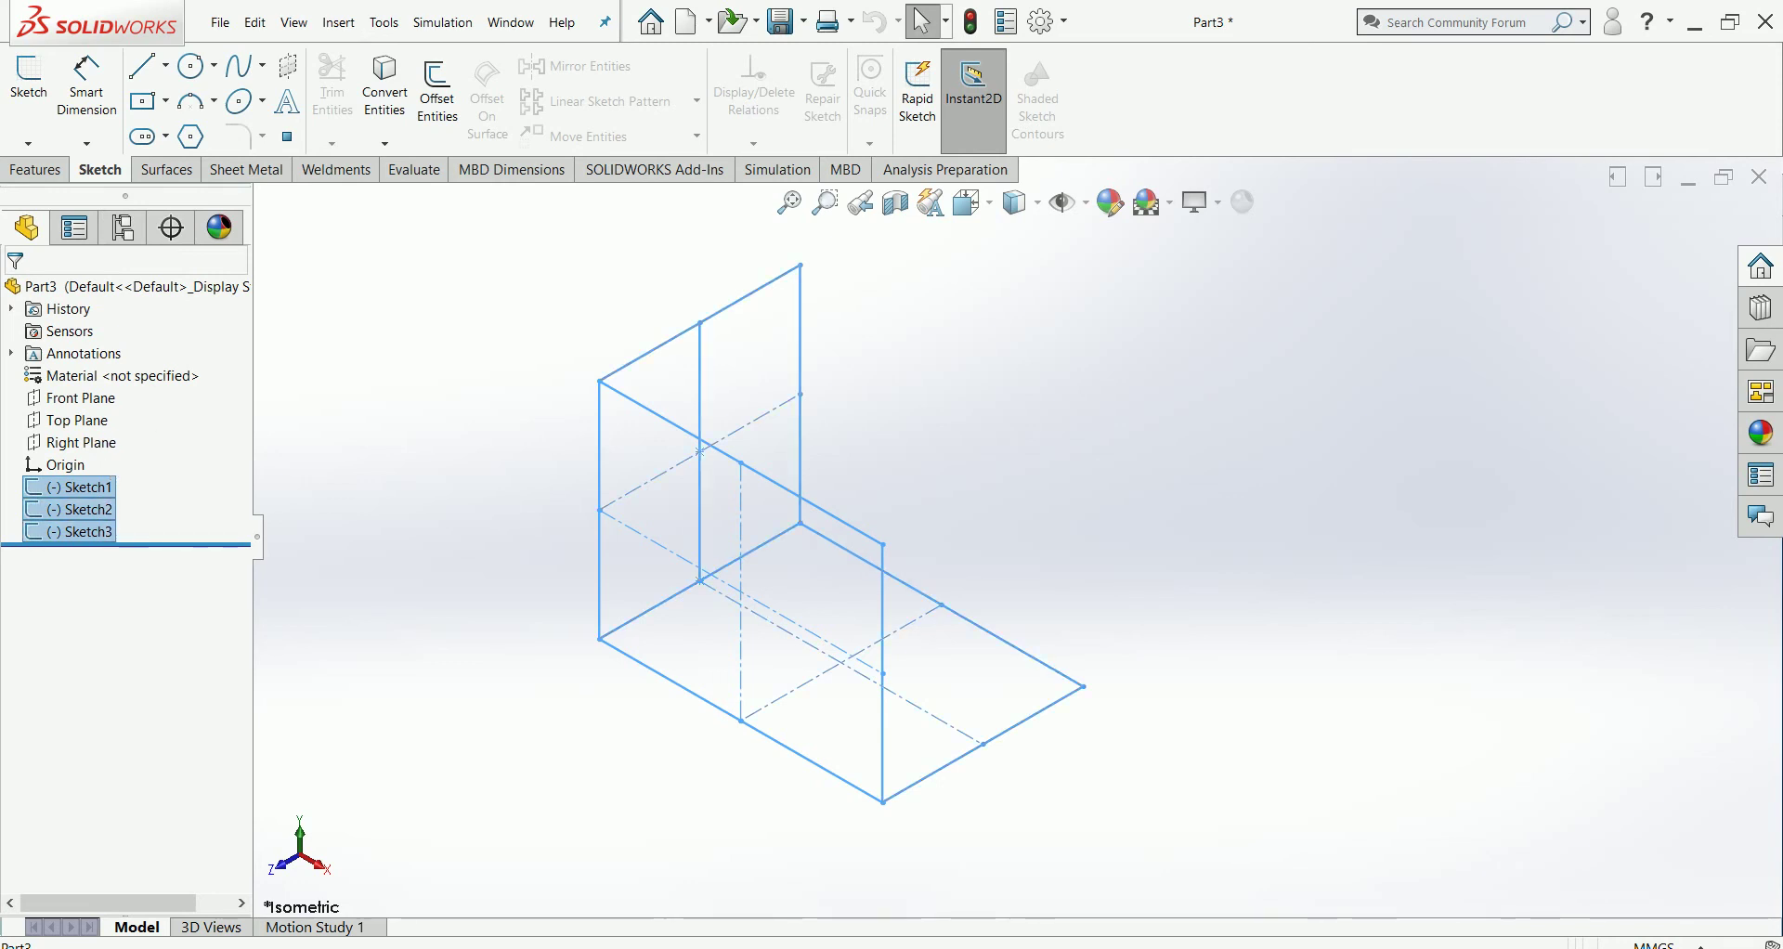
right_click(89, 531)
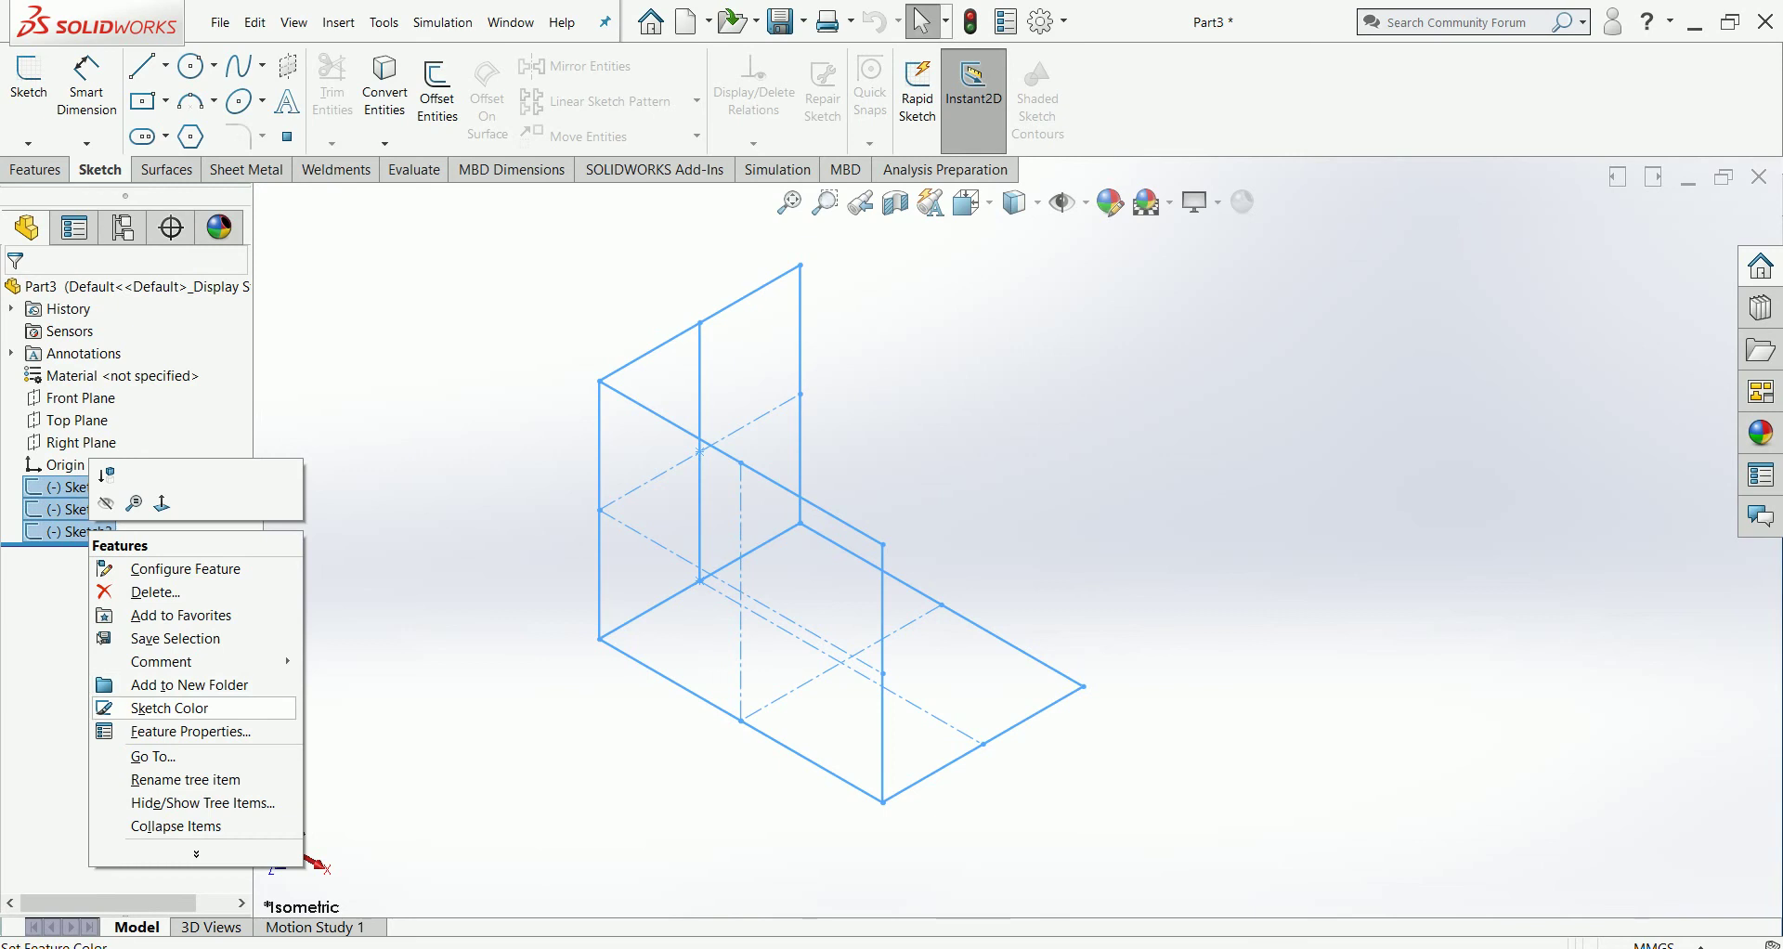
click(170, 708)
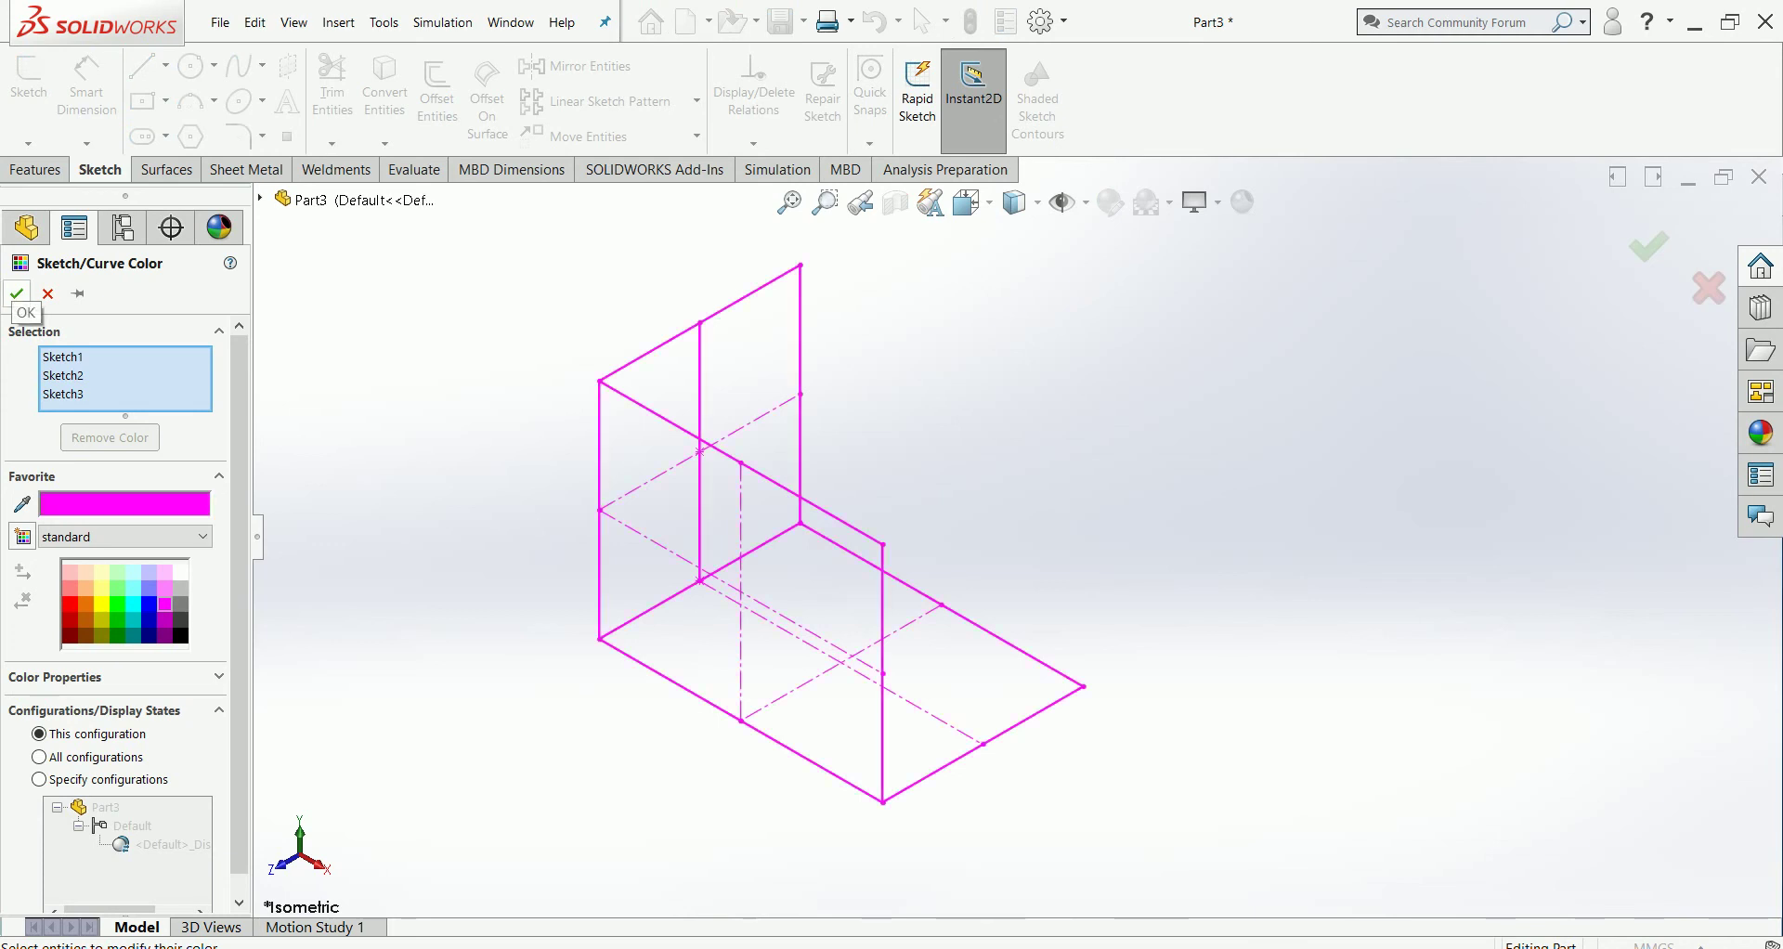
click(17, 294)
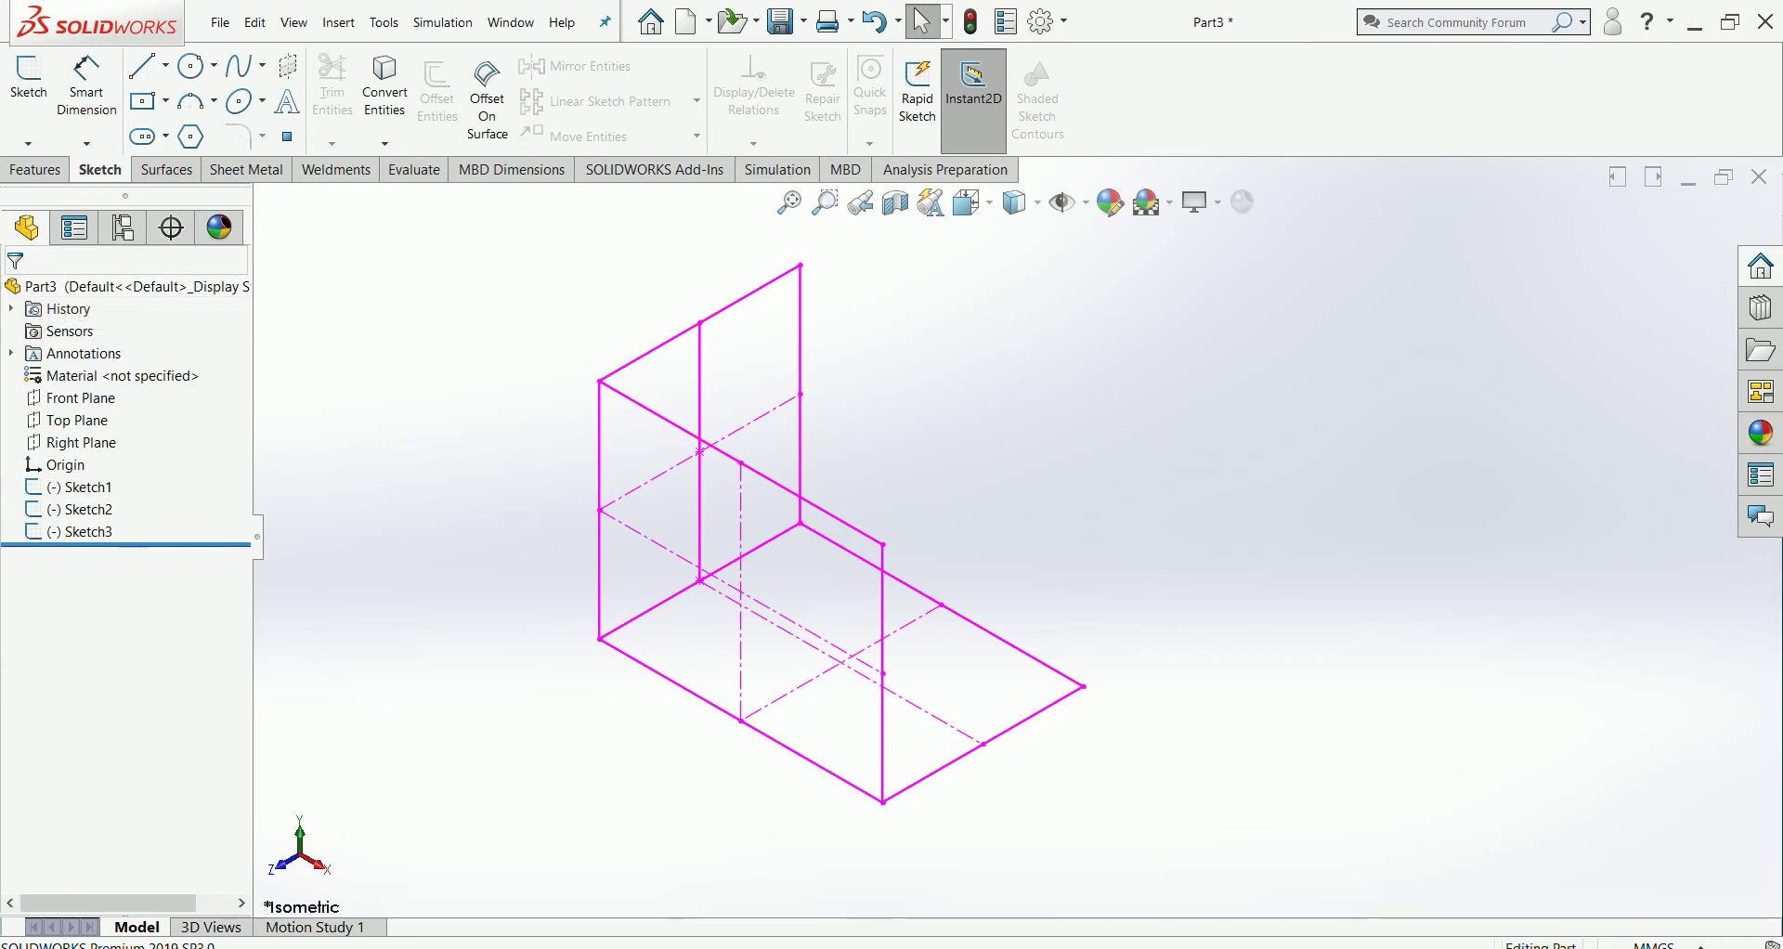
Step: Select centerlines from Sketch1, Sketch2 and Sketch3 and bring up their context menu
click(734, 433)
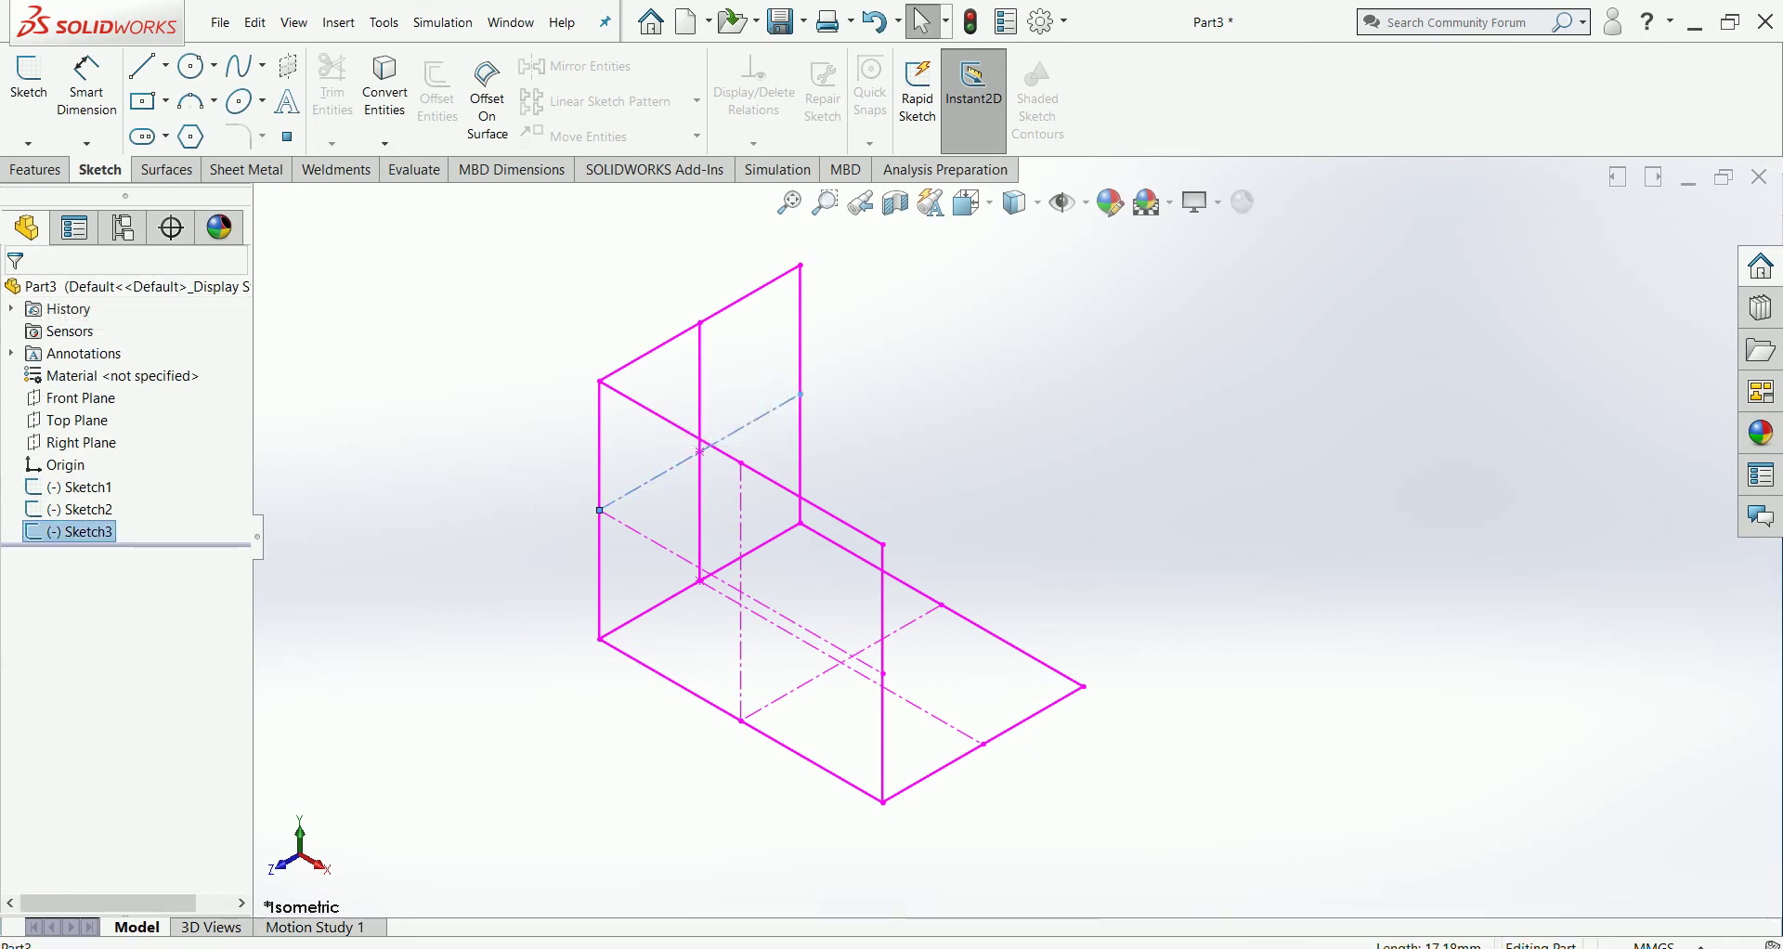
click(626, 526)
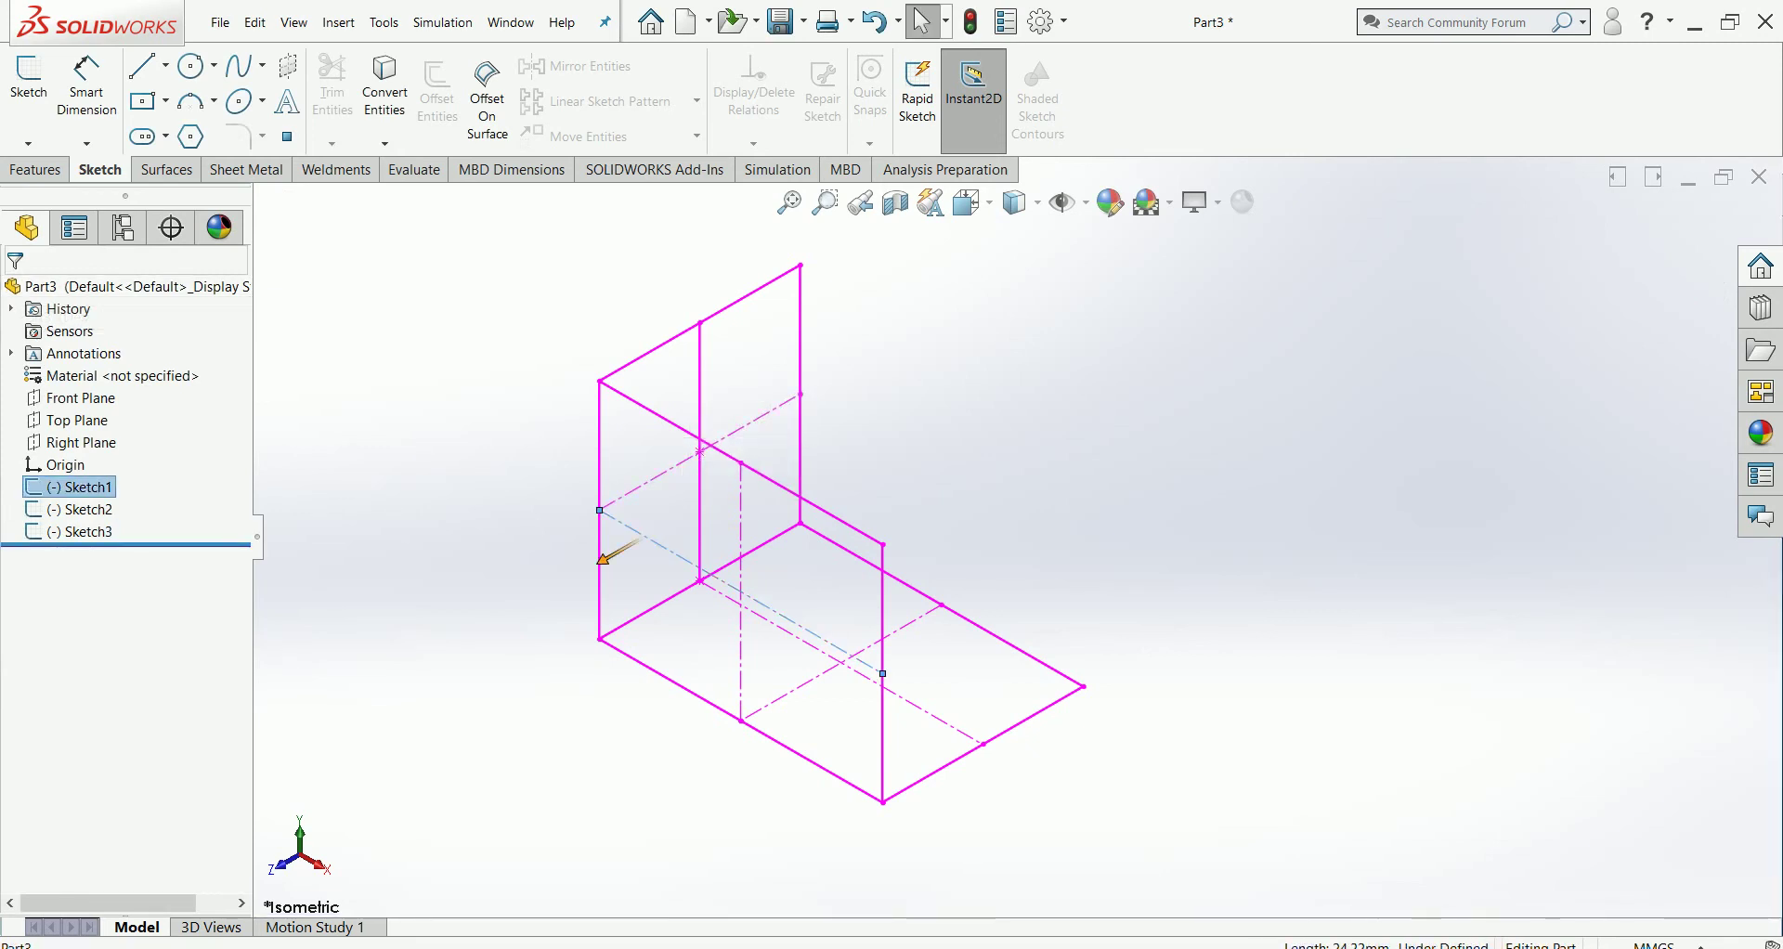
ctrl+click(700, 483)
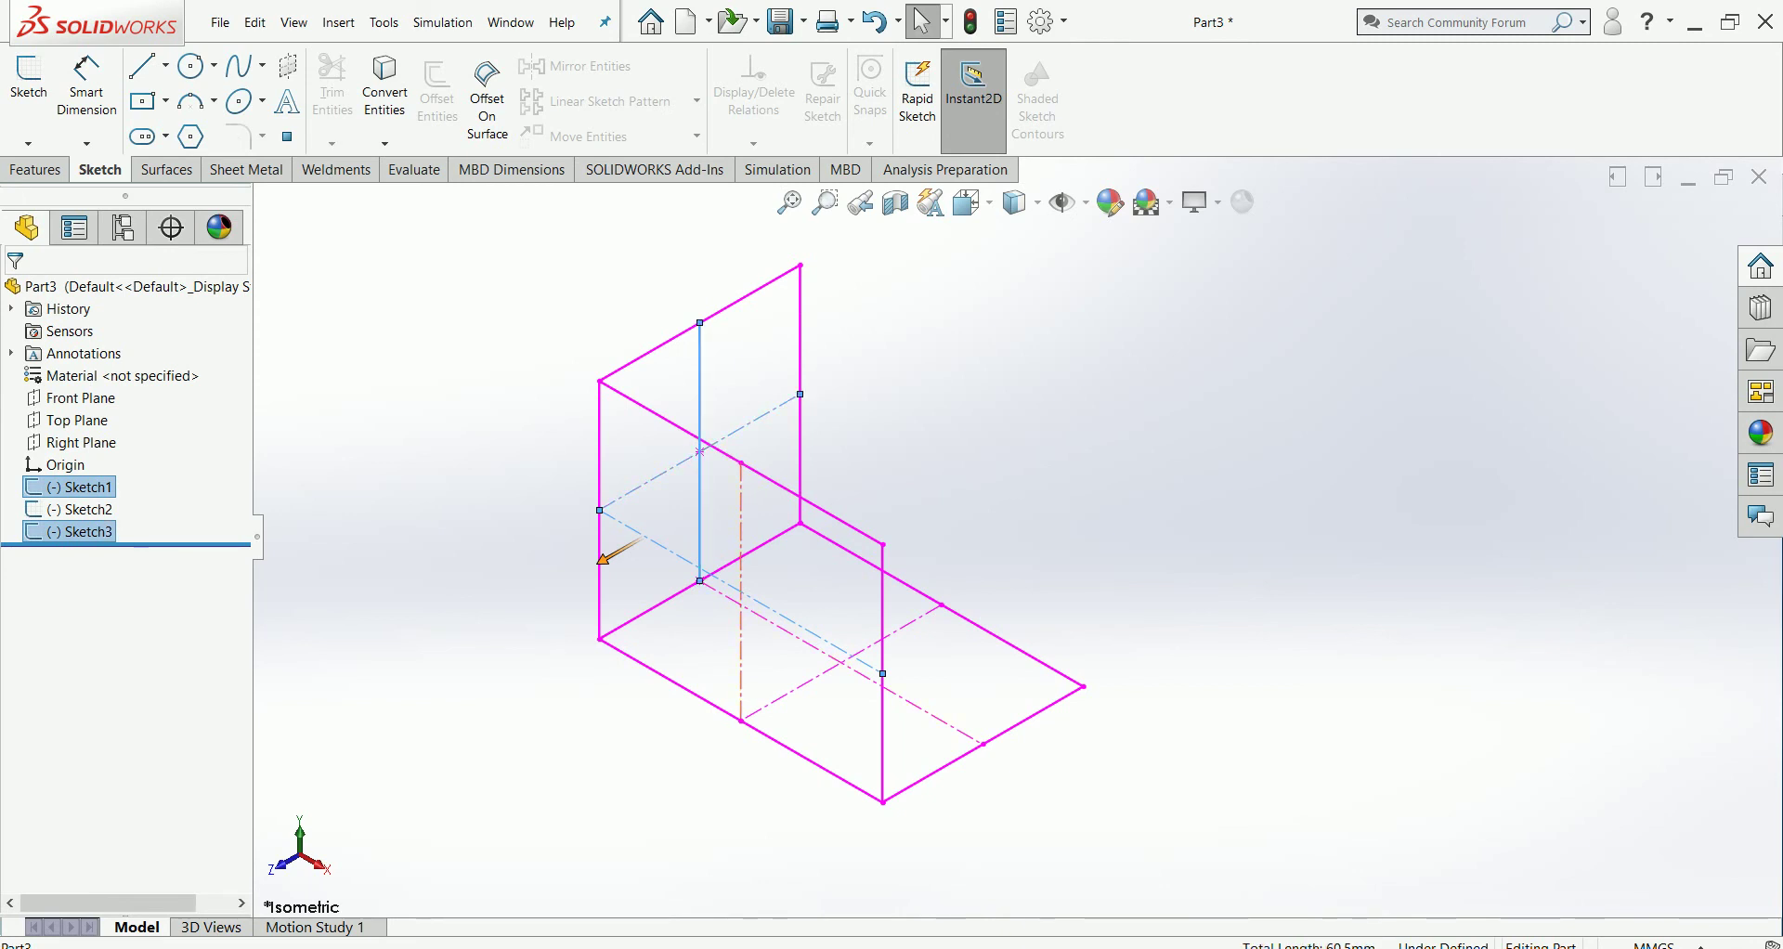
ctrl+click(738, 513)
ctrl+click(929, 711)
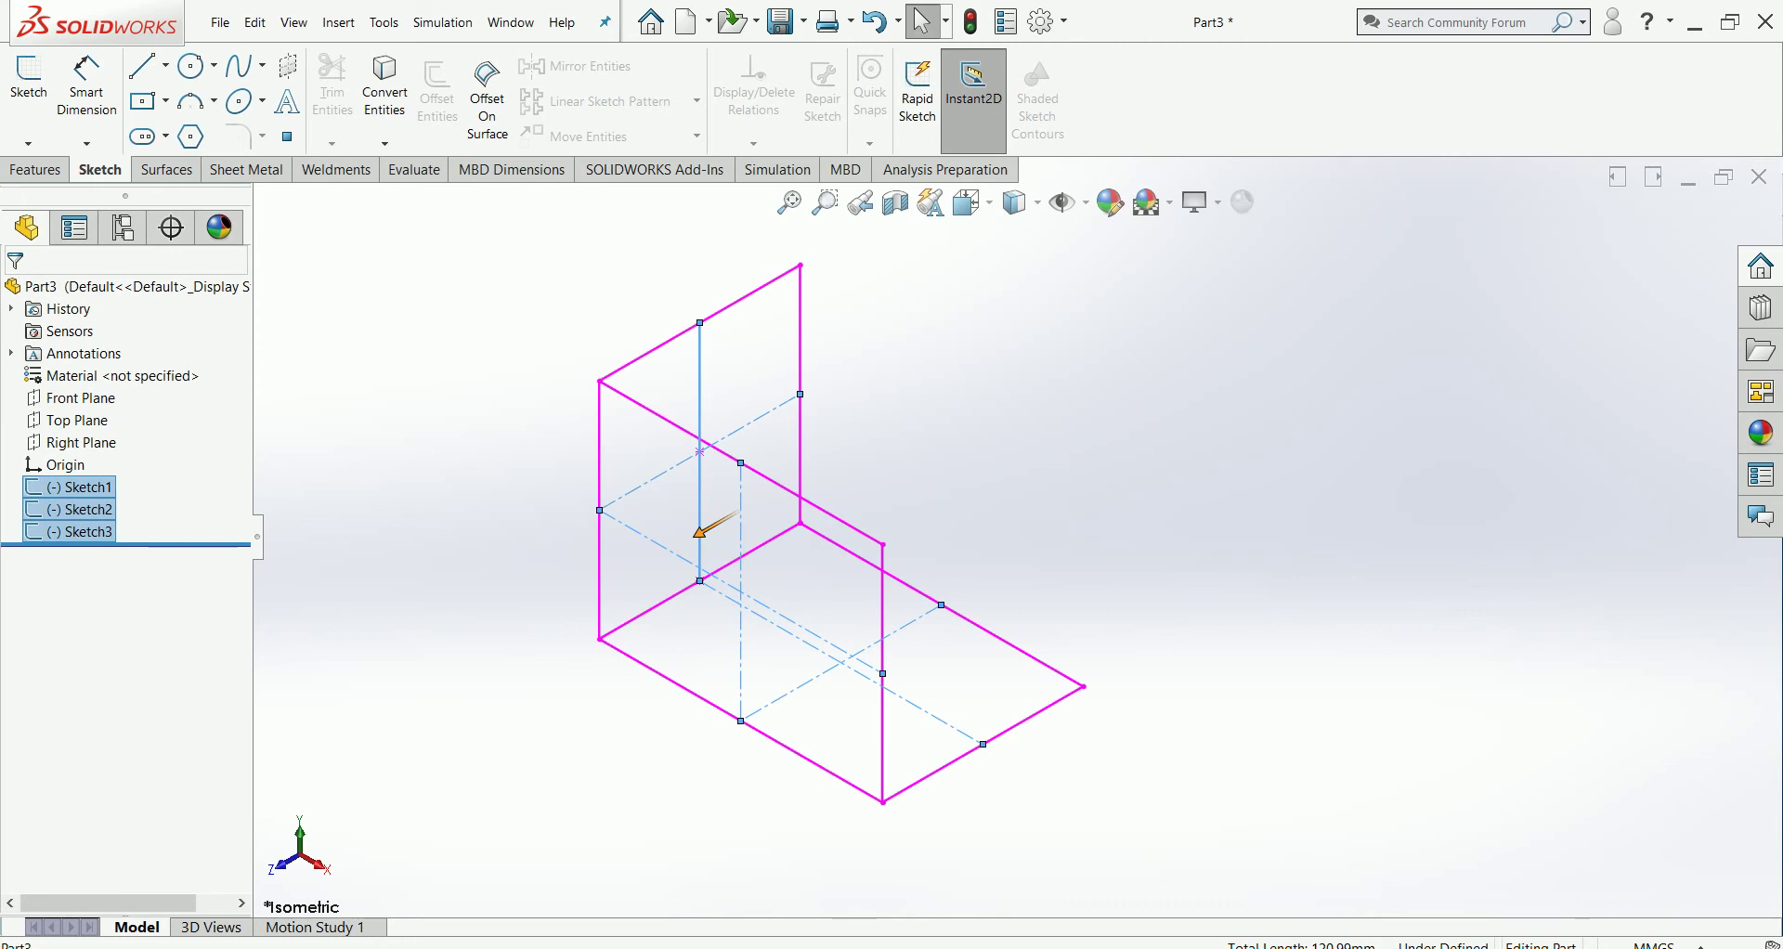
right_click(698, 532)
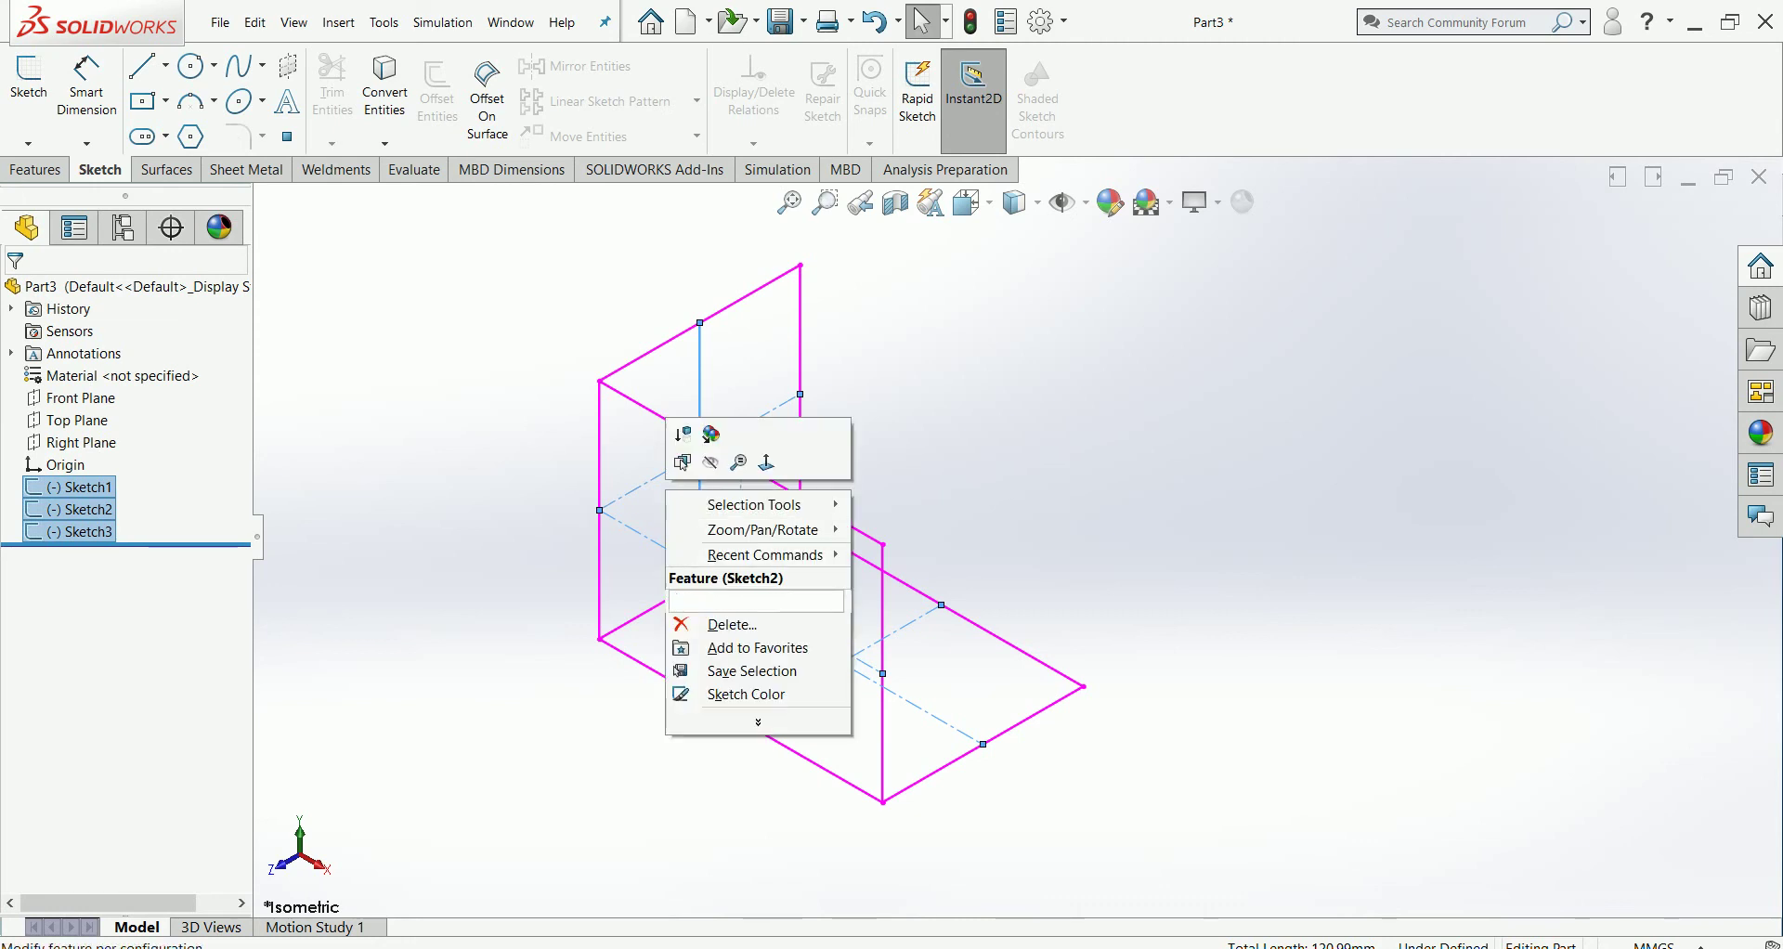
click(743, 693)
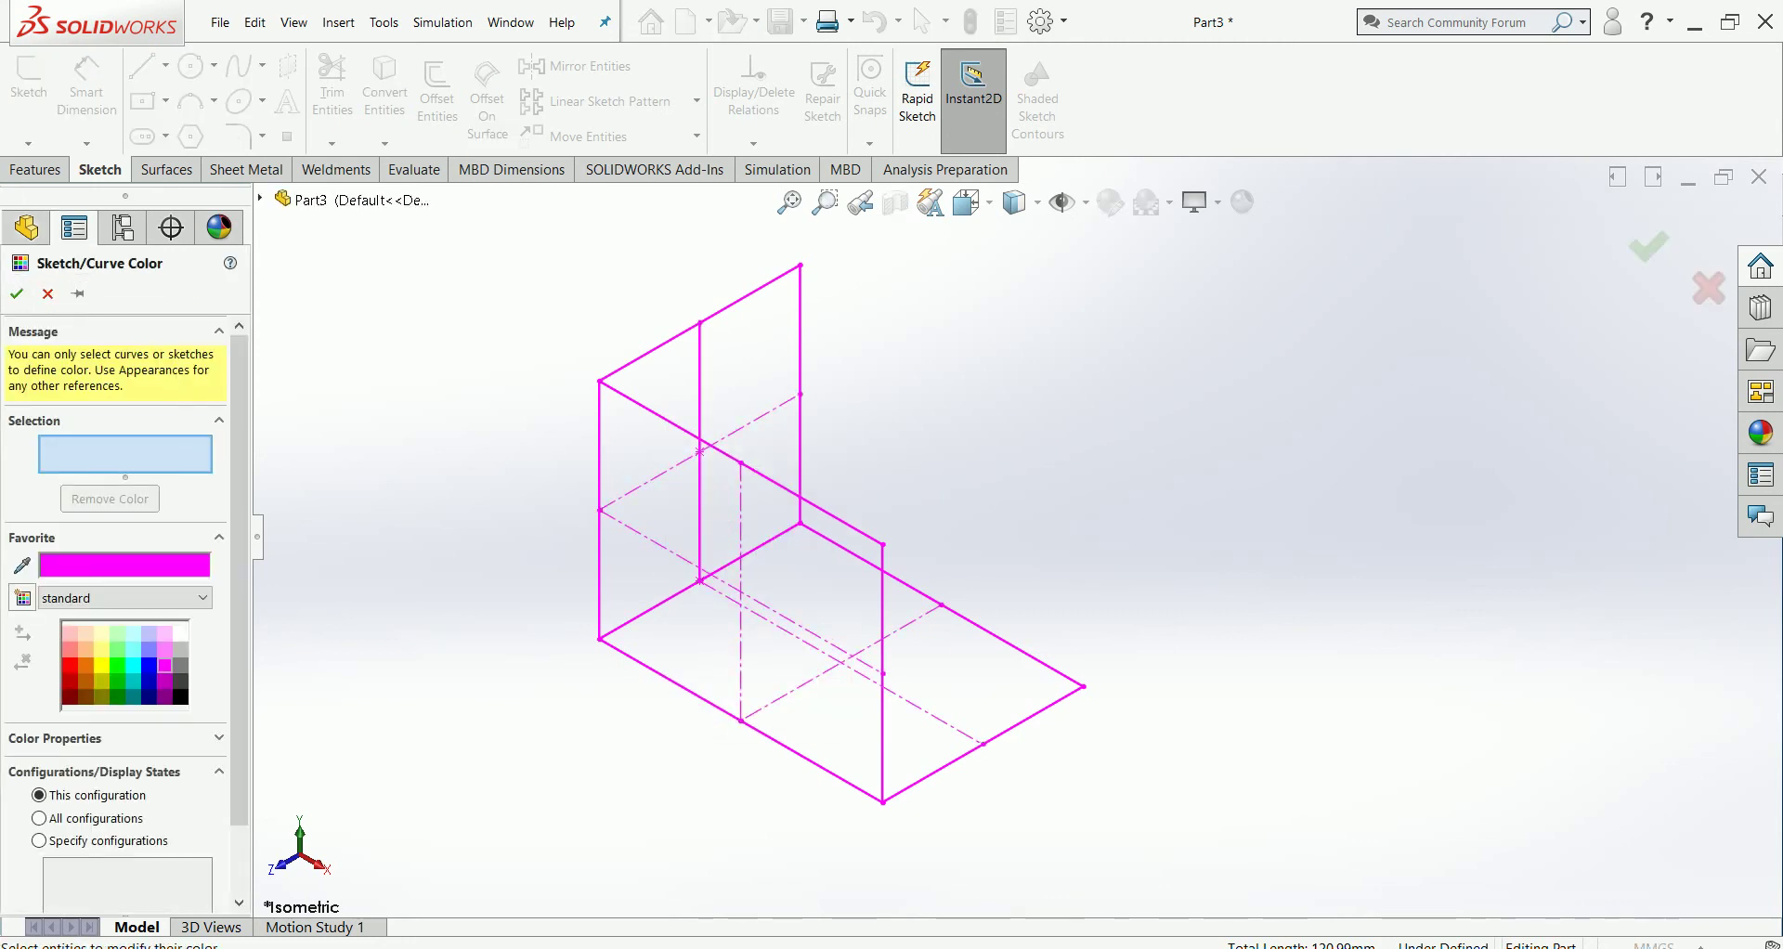
click(148, 666)
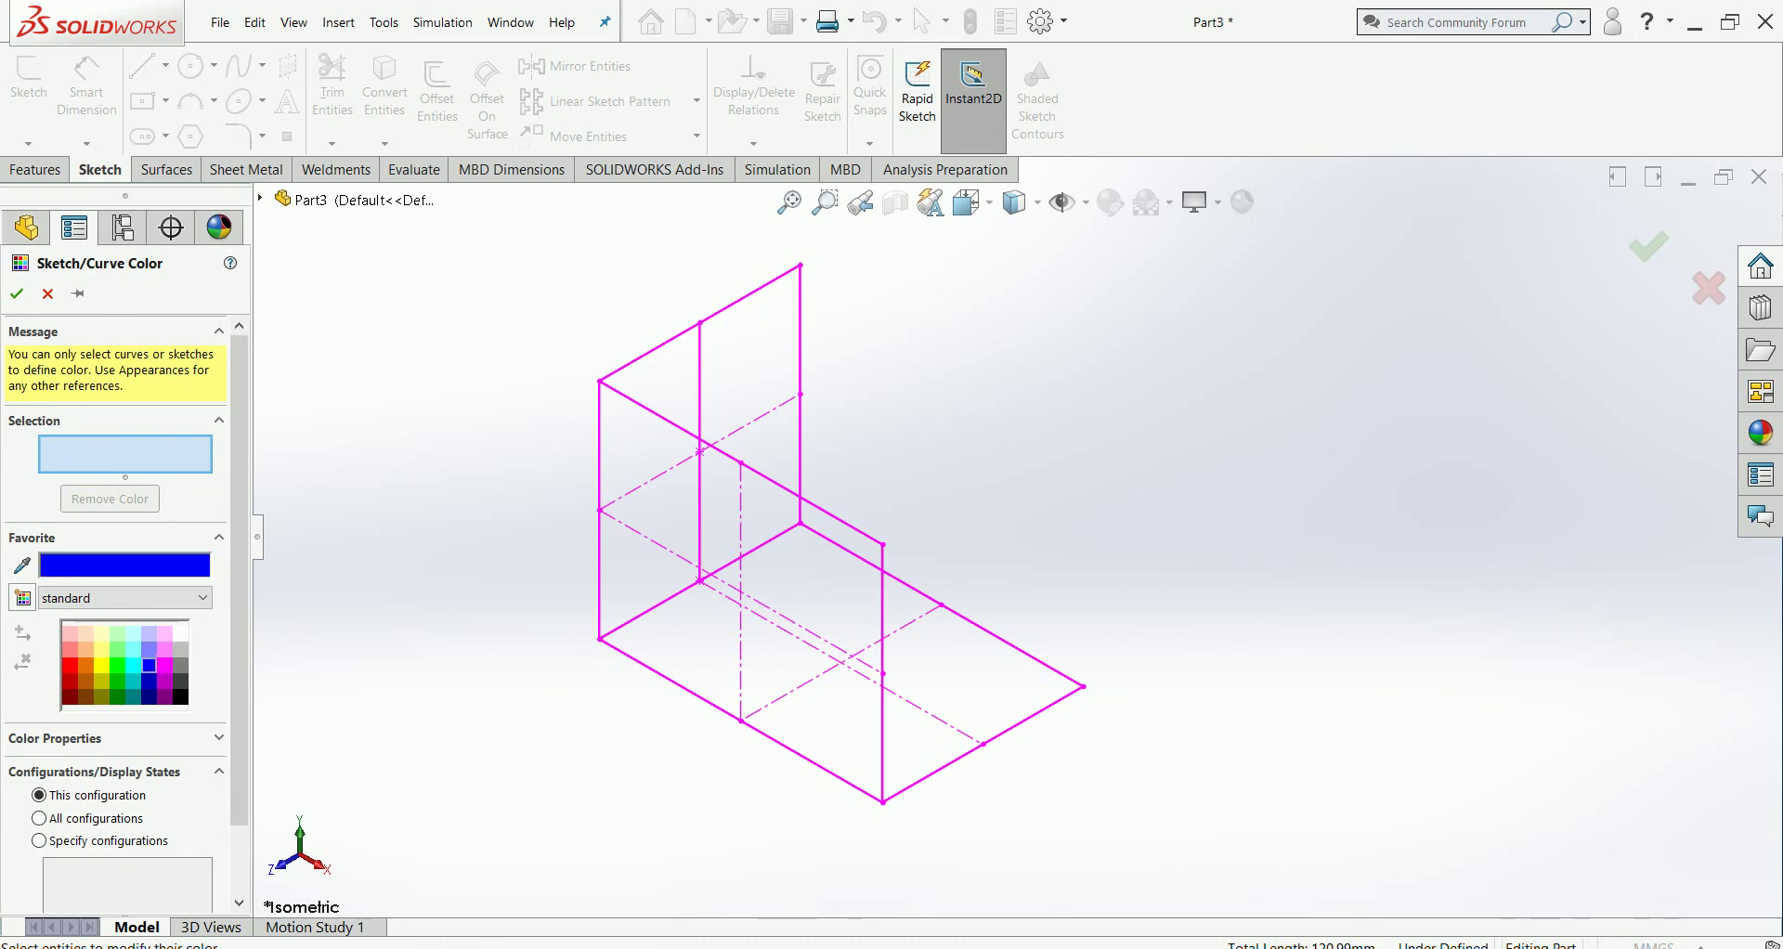
click(699, 452)
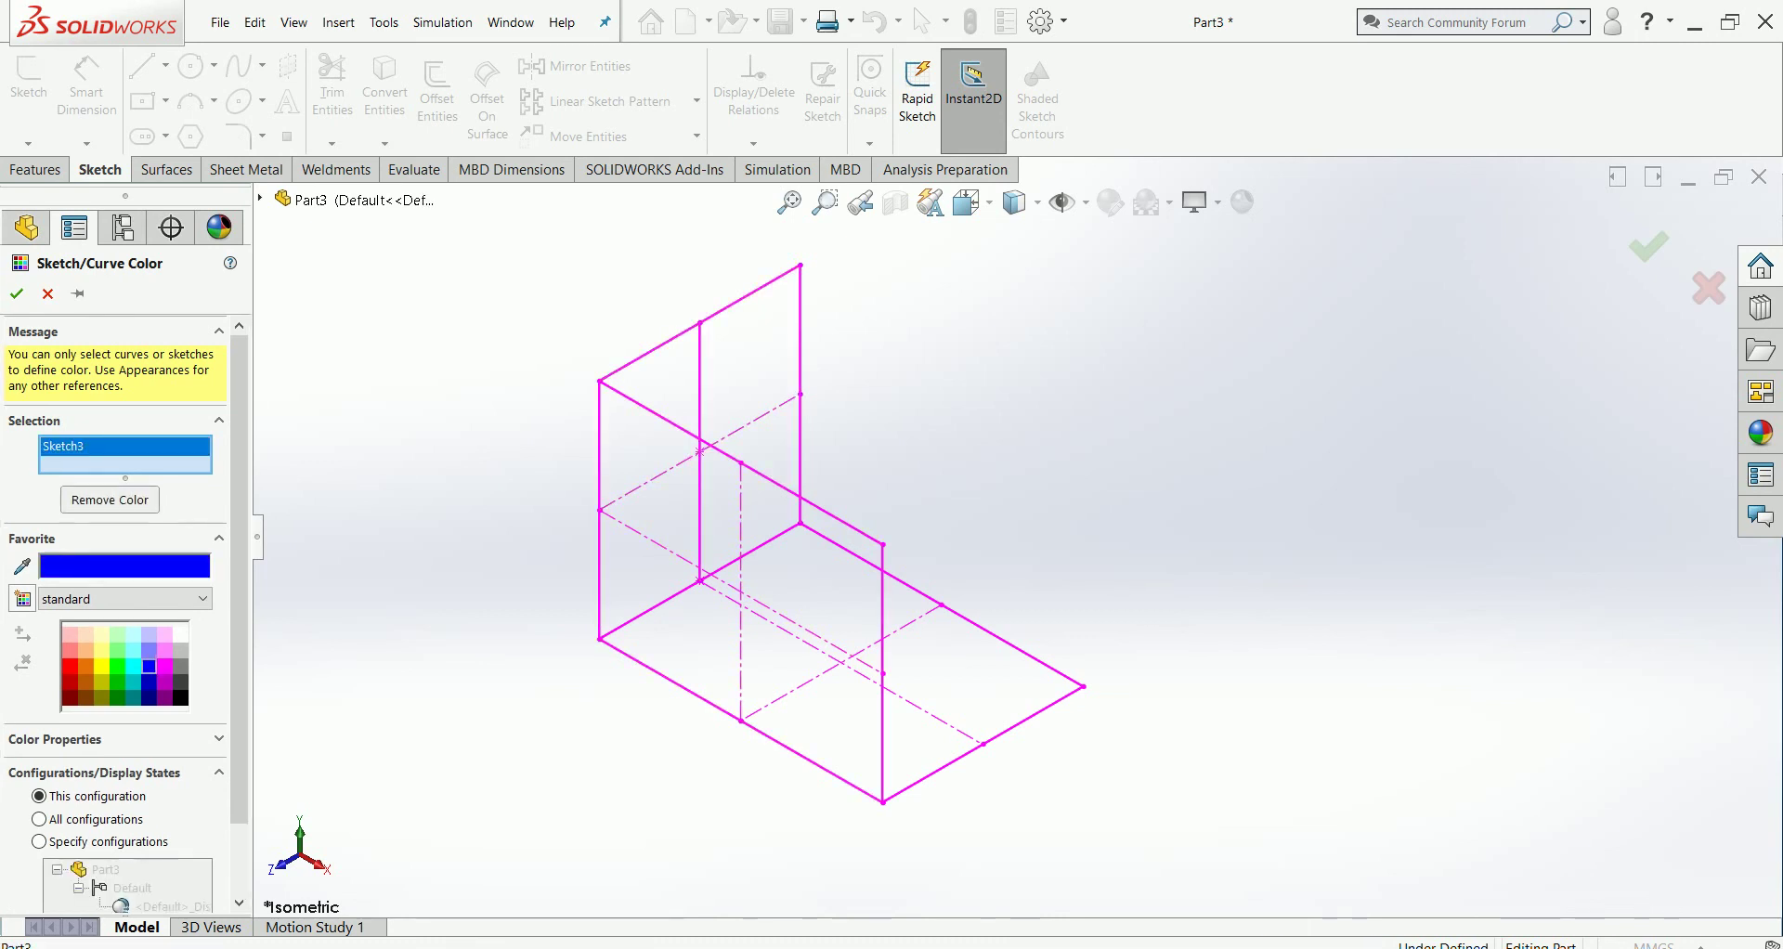
click(699, 452)
click(699, 452)
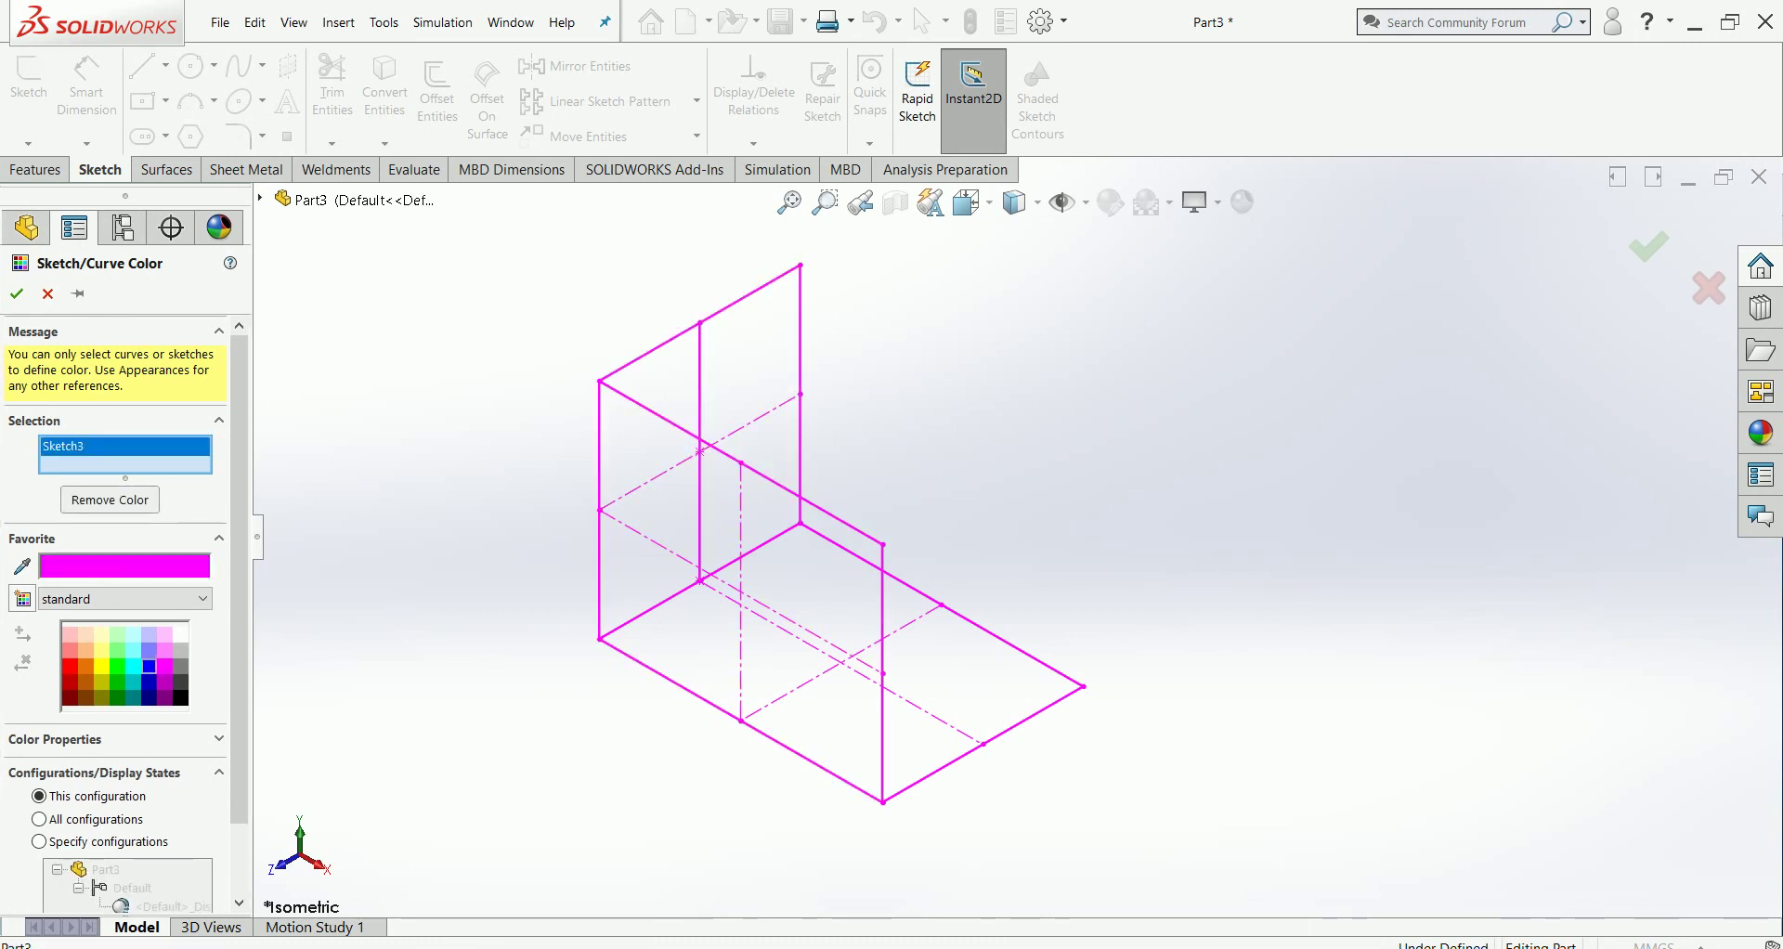
click(39, 818)
click(39, 841)
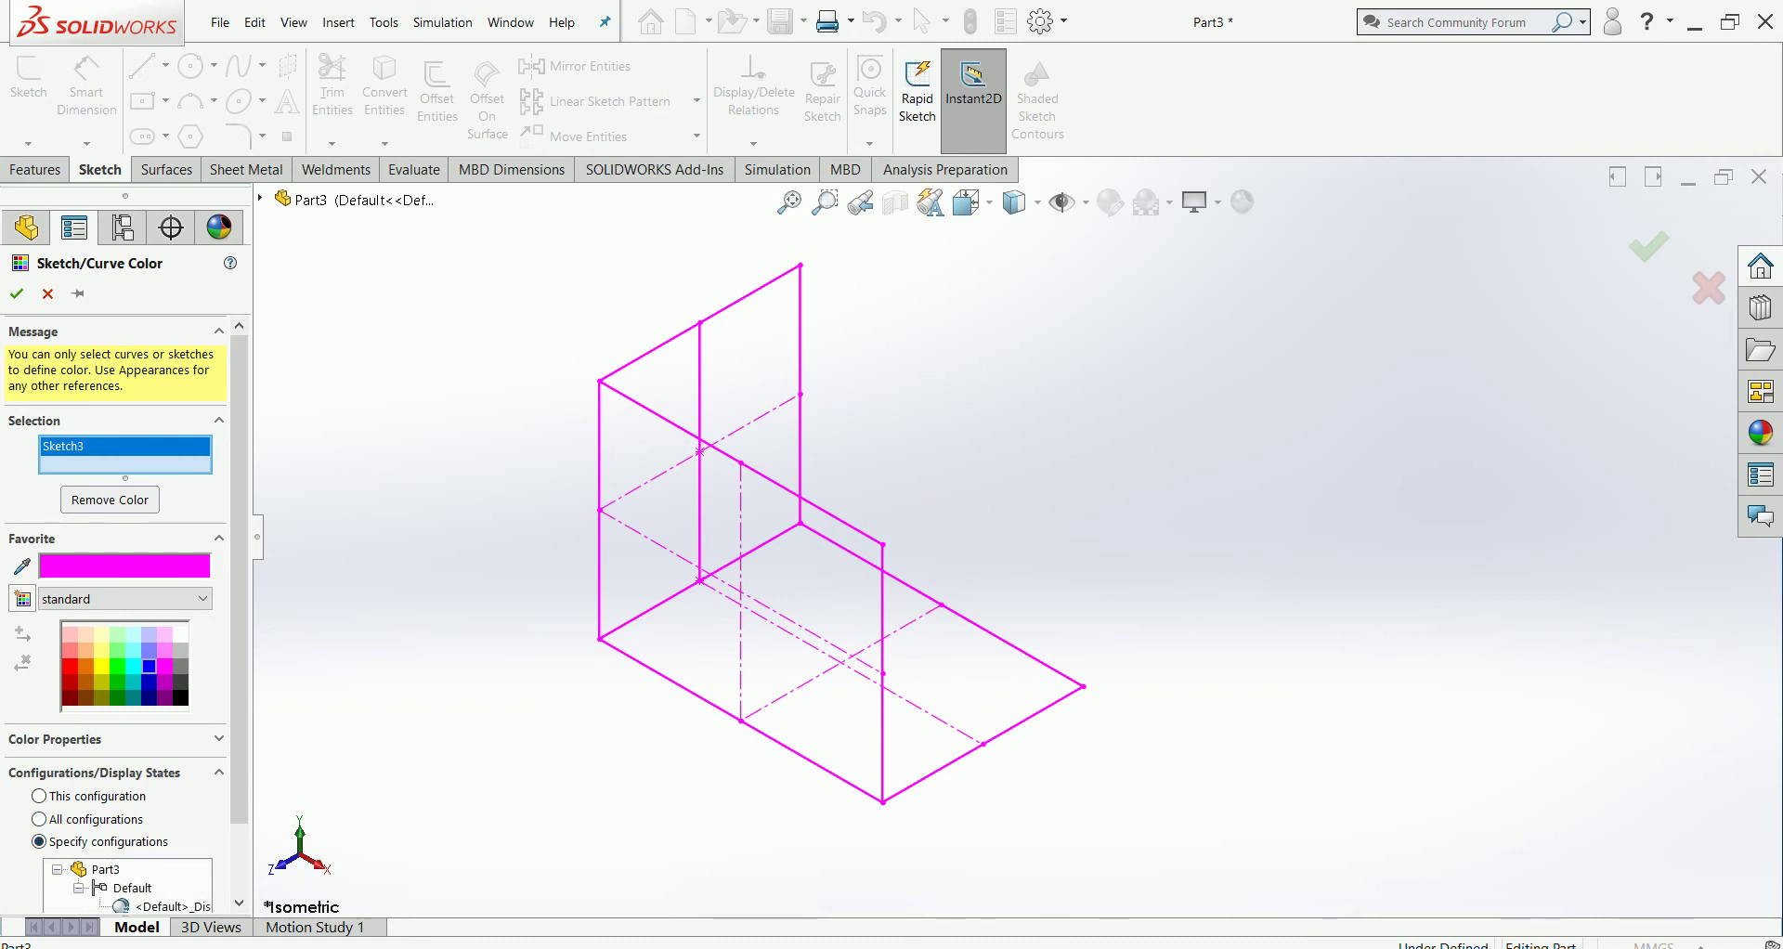
click(600, 558)
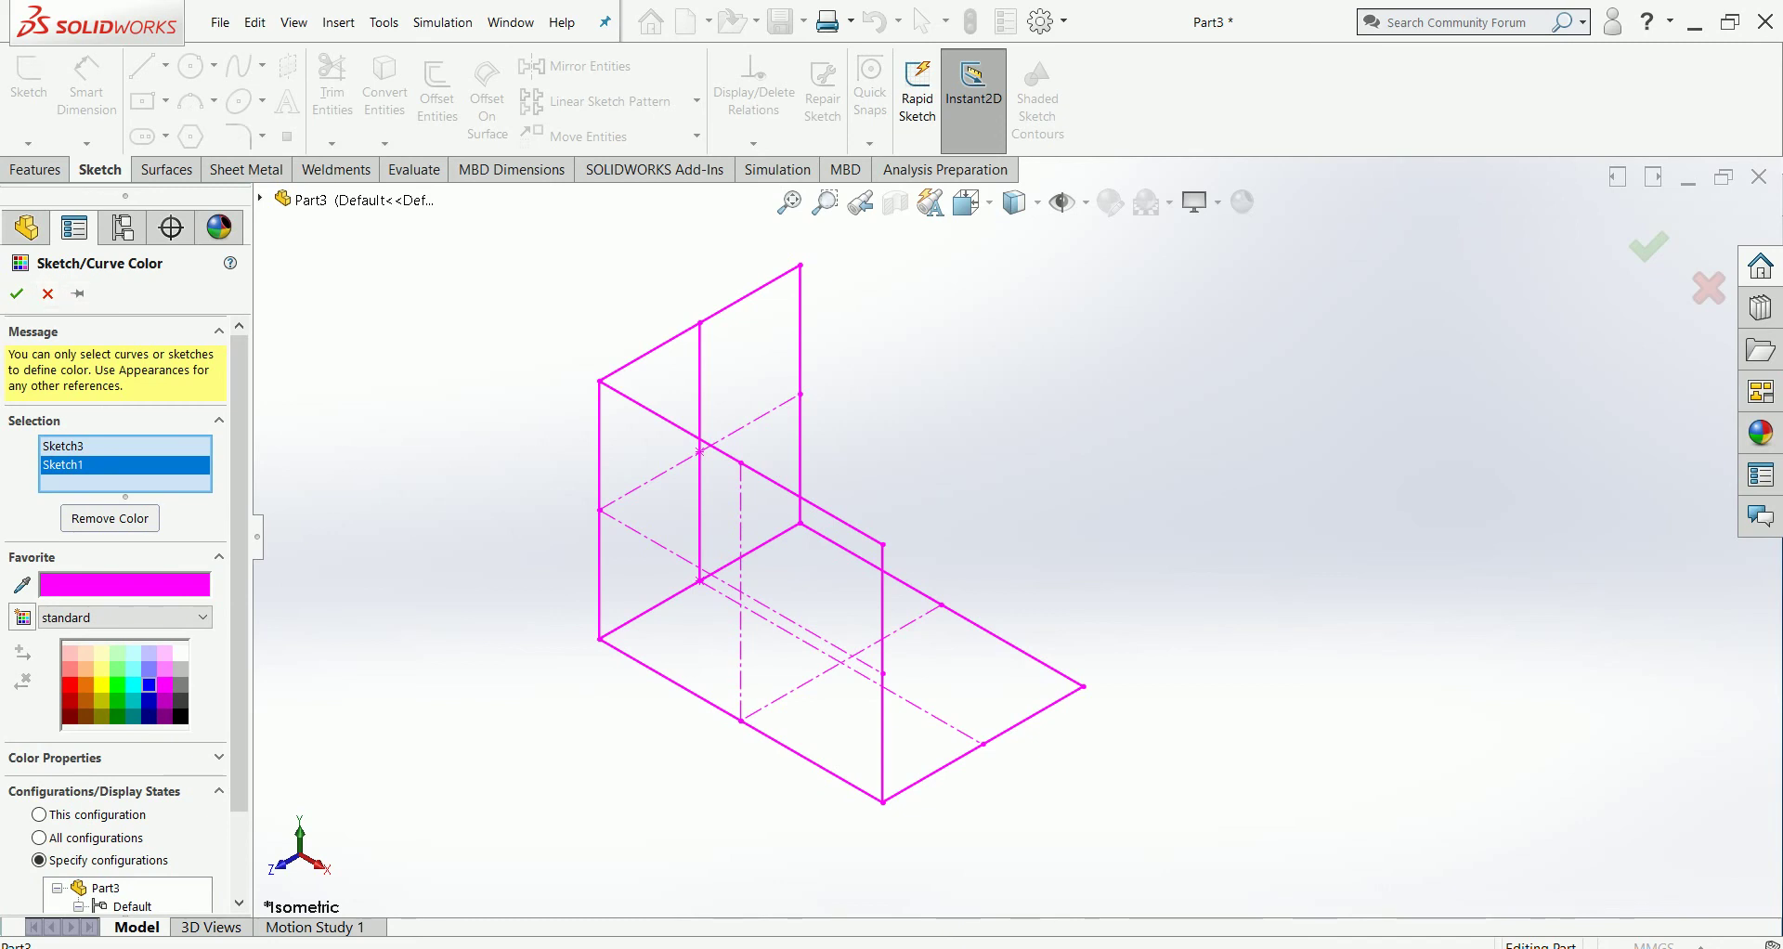
key(Escape)
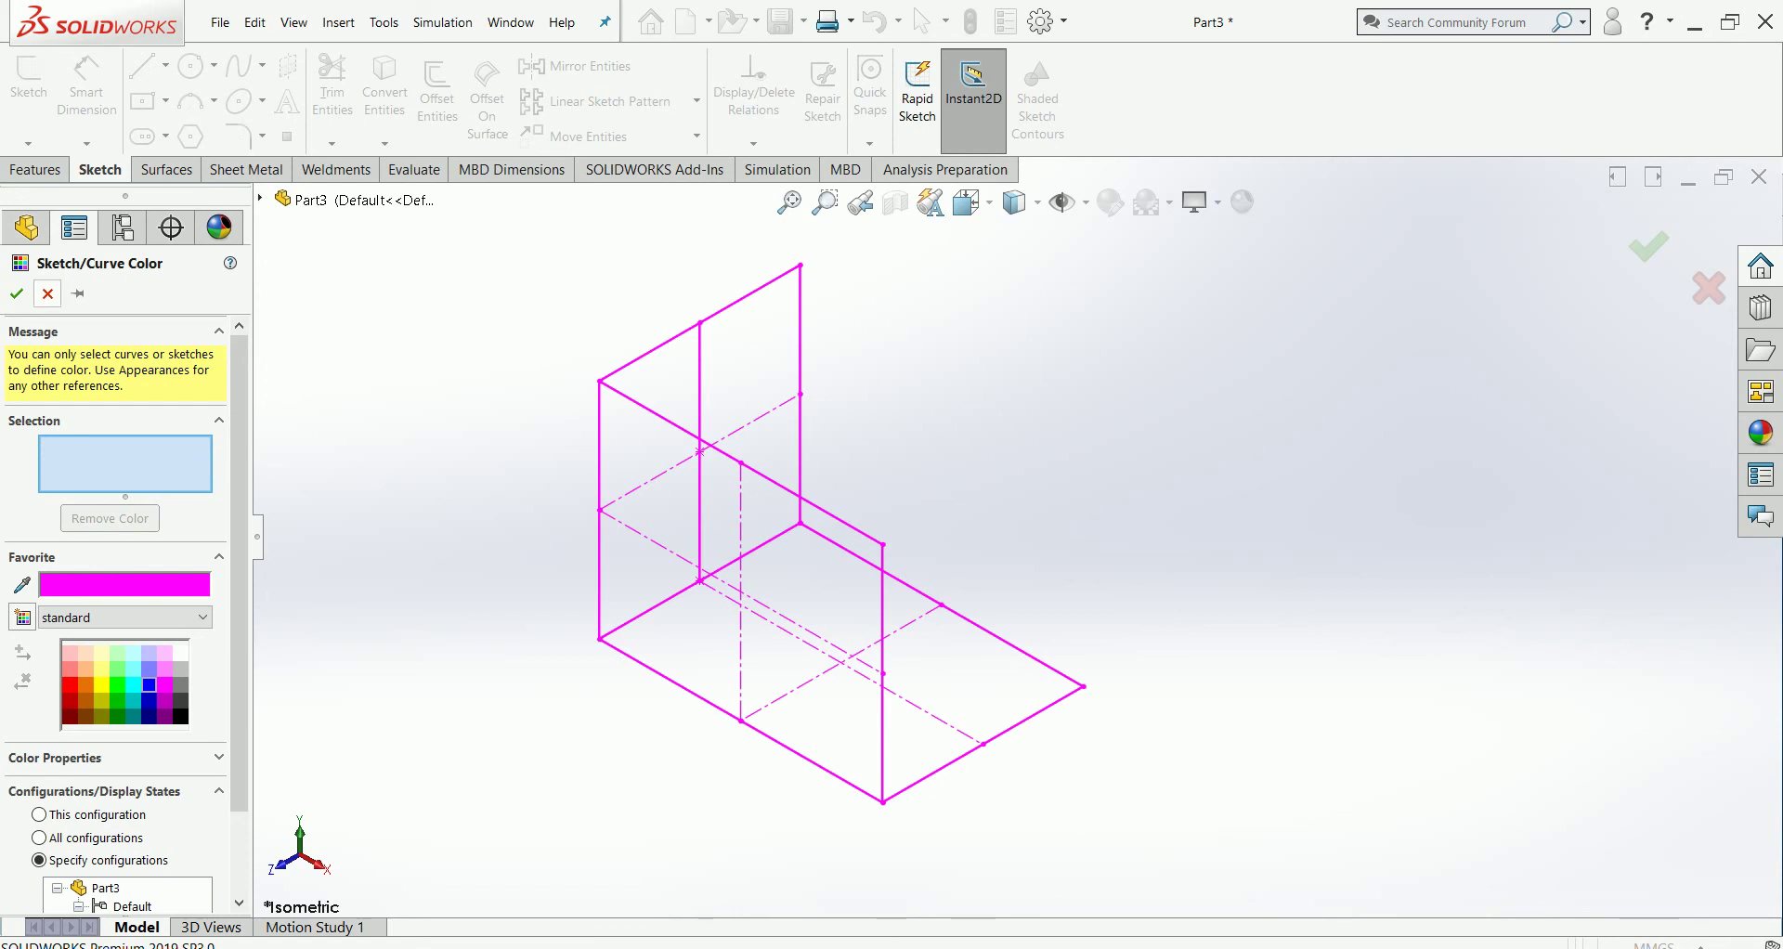
click(47, 294)
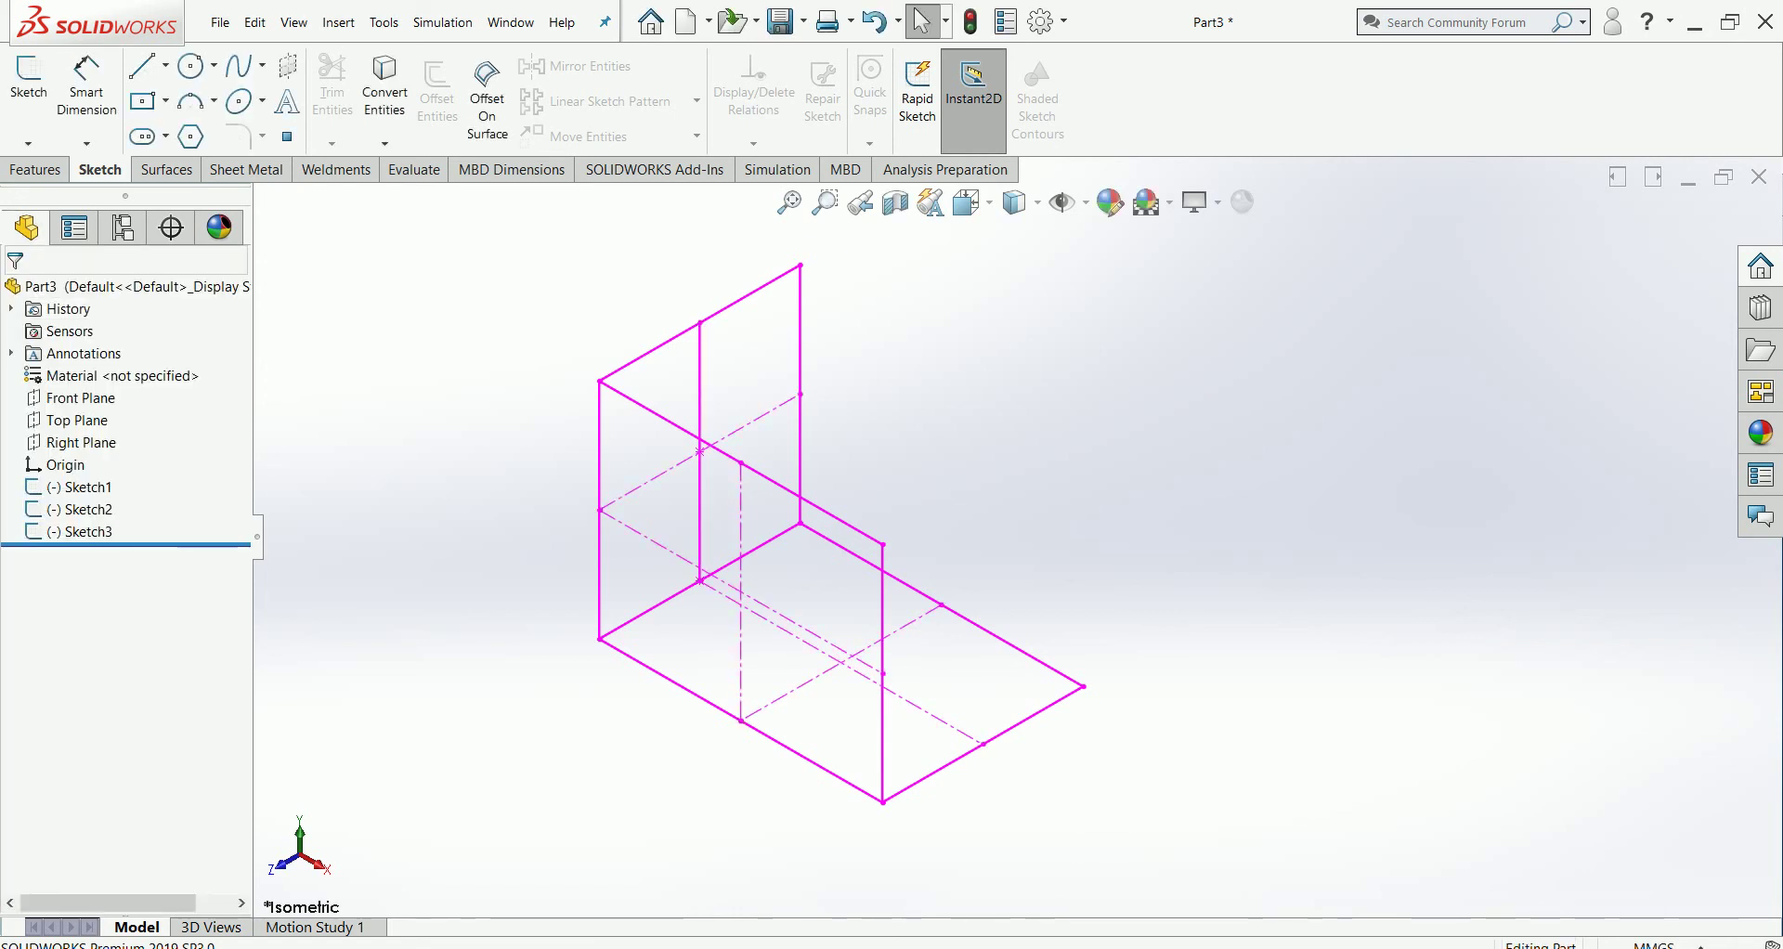
Step: Reopen Sketch3's colour settings and confirm magenta
scroll(620, 487, down, 2)
scroll(620, 487, down, 2)
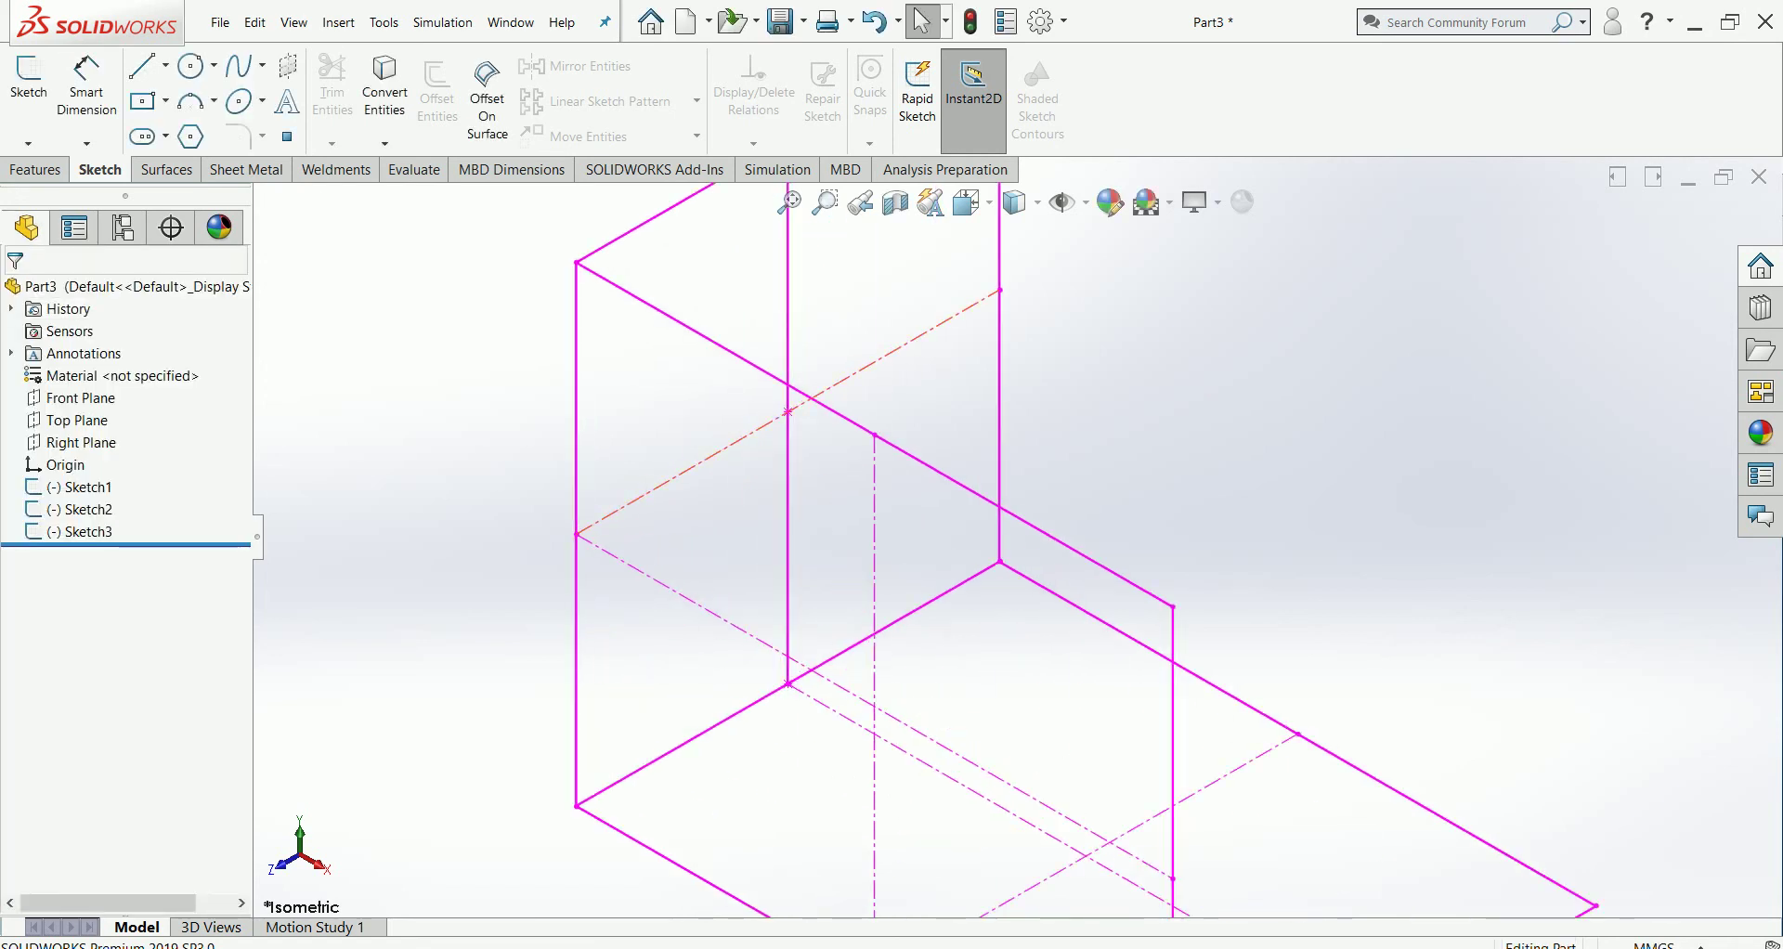
click(79, 531)
right_click(658, 485)
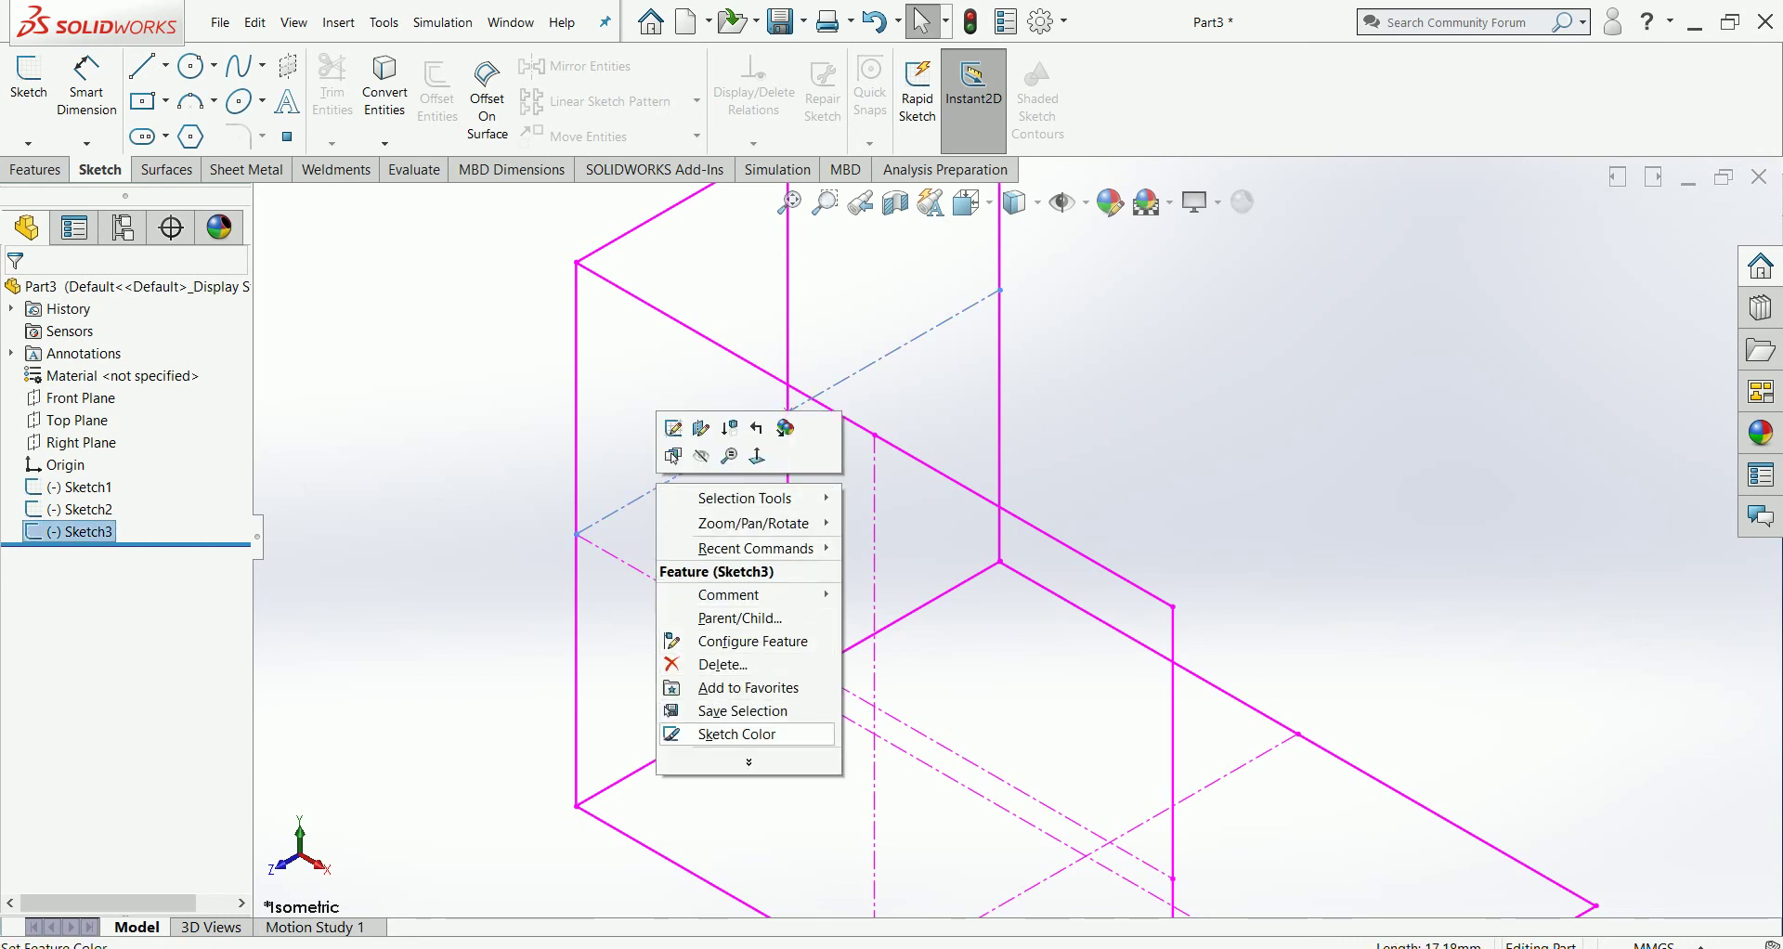
click(736, 733)
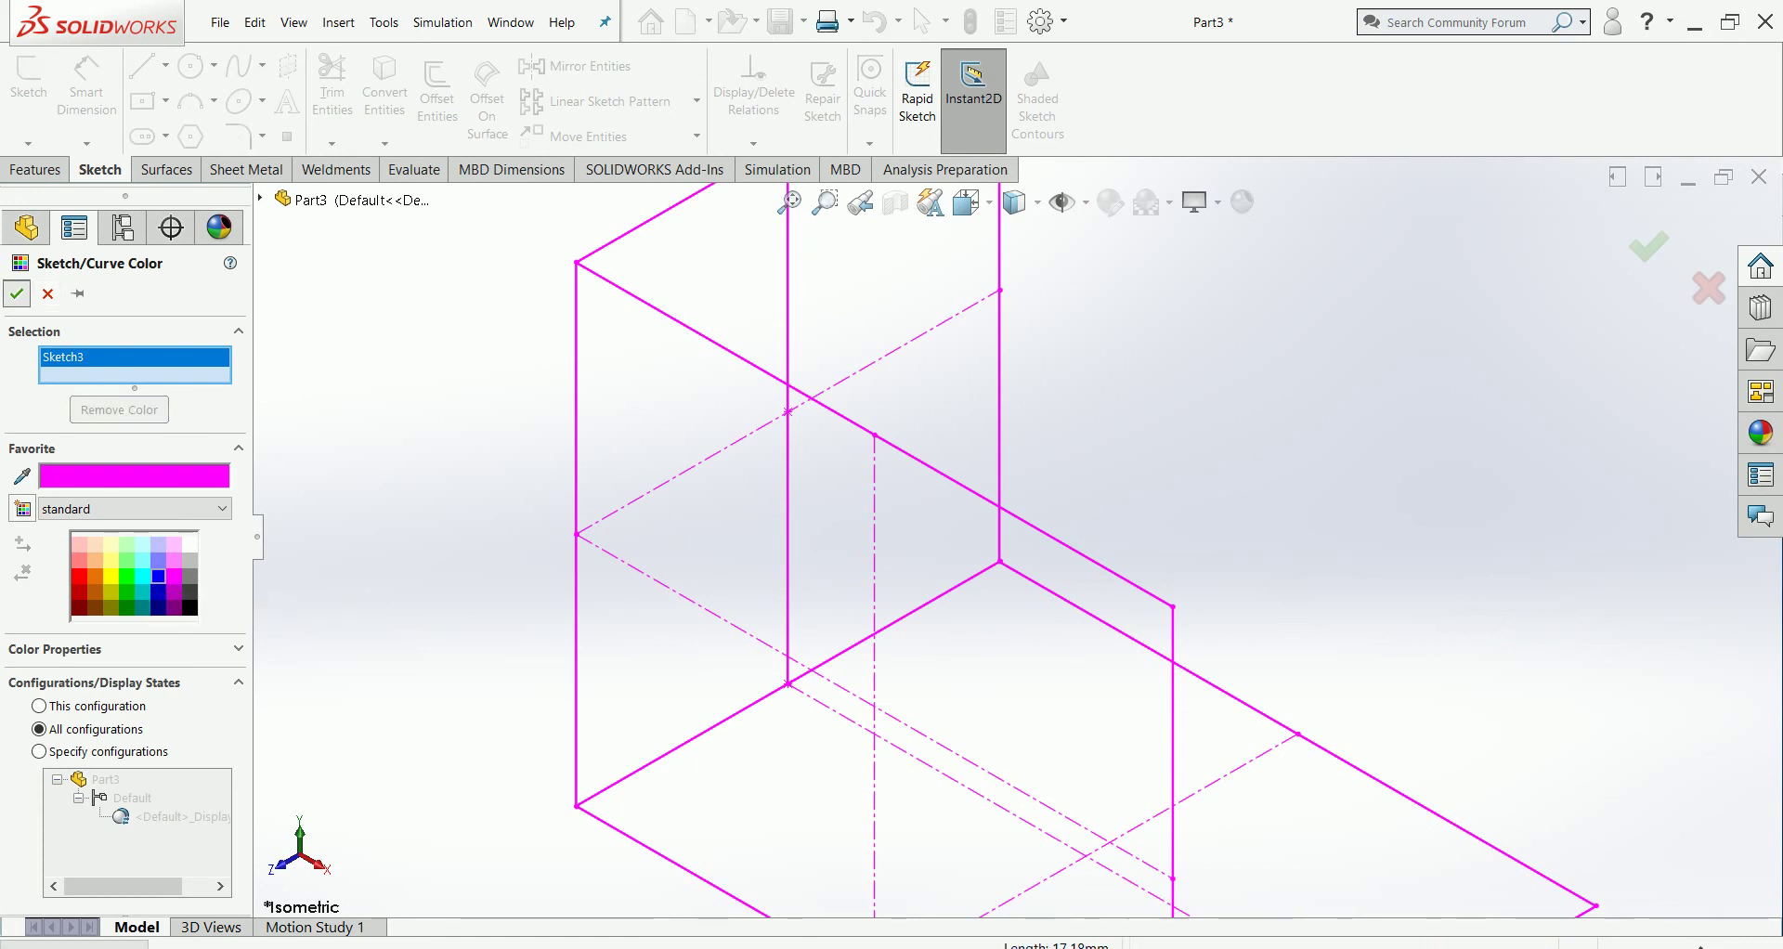
click(15, 293)
Step: Zoom out so all three magenta sketches fit in the graphics area
key(z)
key(z)
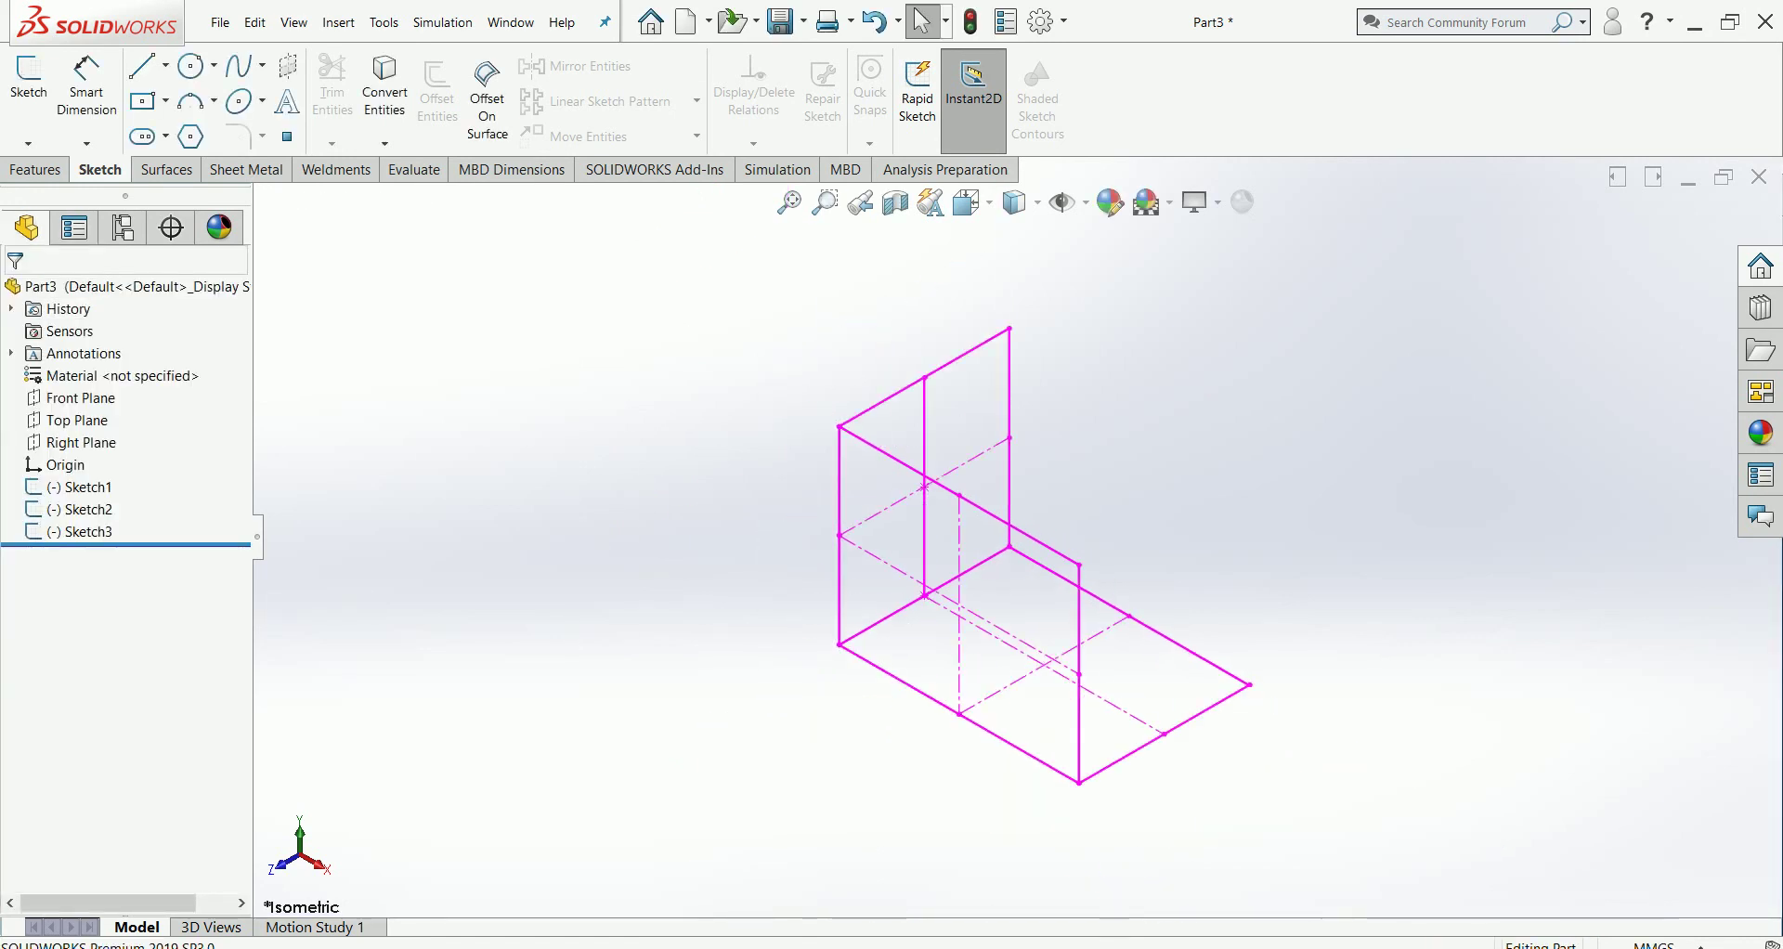
key(z)
scroll(1510, 605, down, 1)
scroll(1510, 605, down, 1)
scroll(1510, 604, down, 1)
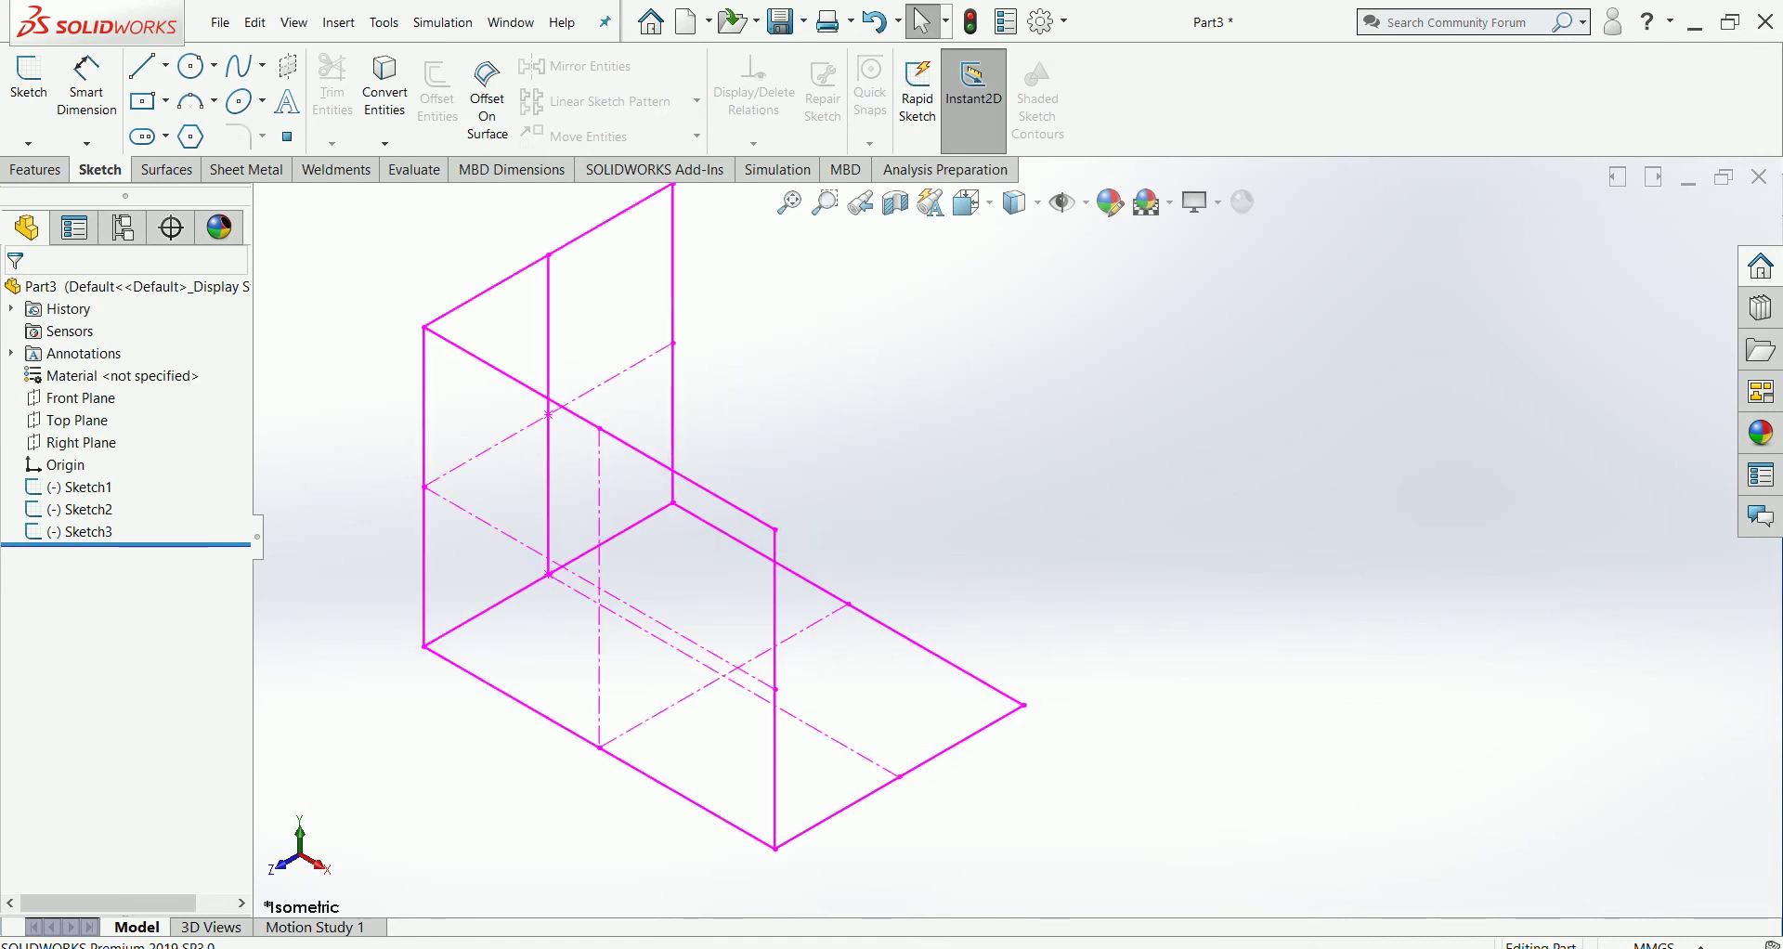
scroll(1509, 605, down, 1)
scroll(550, 346, down, 2)
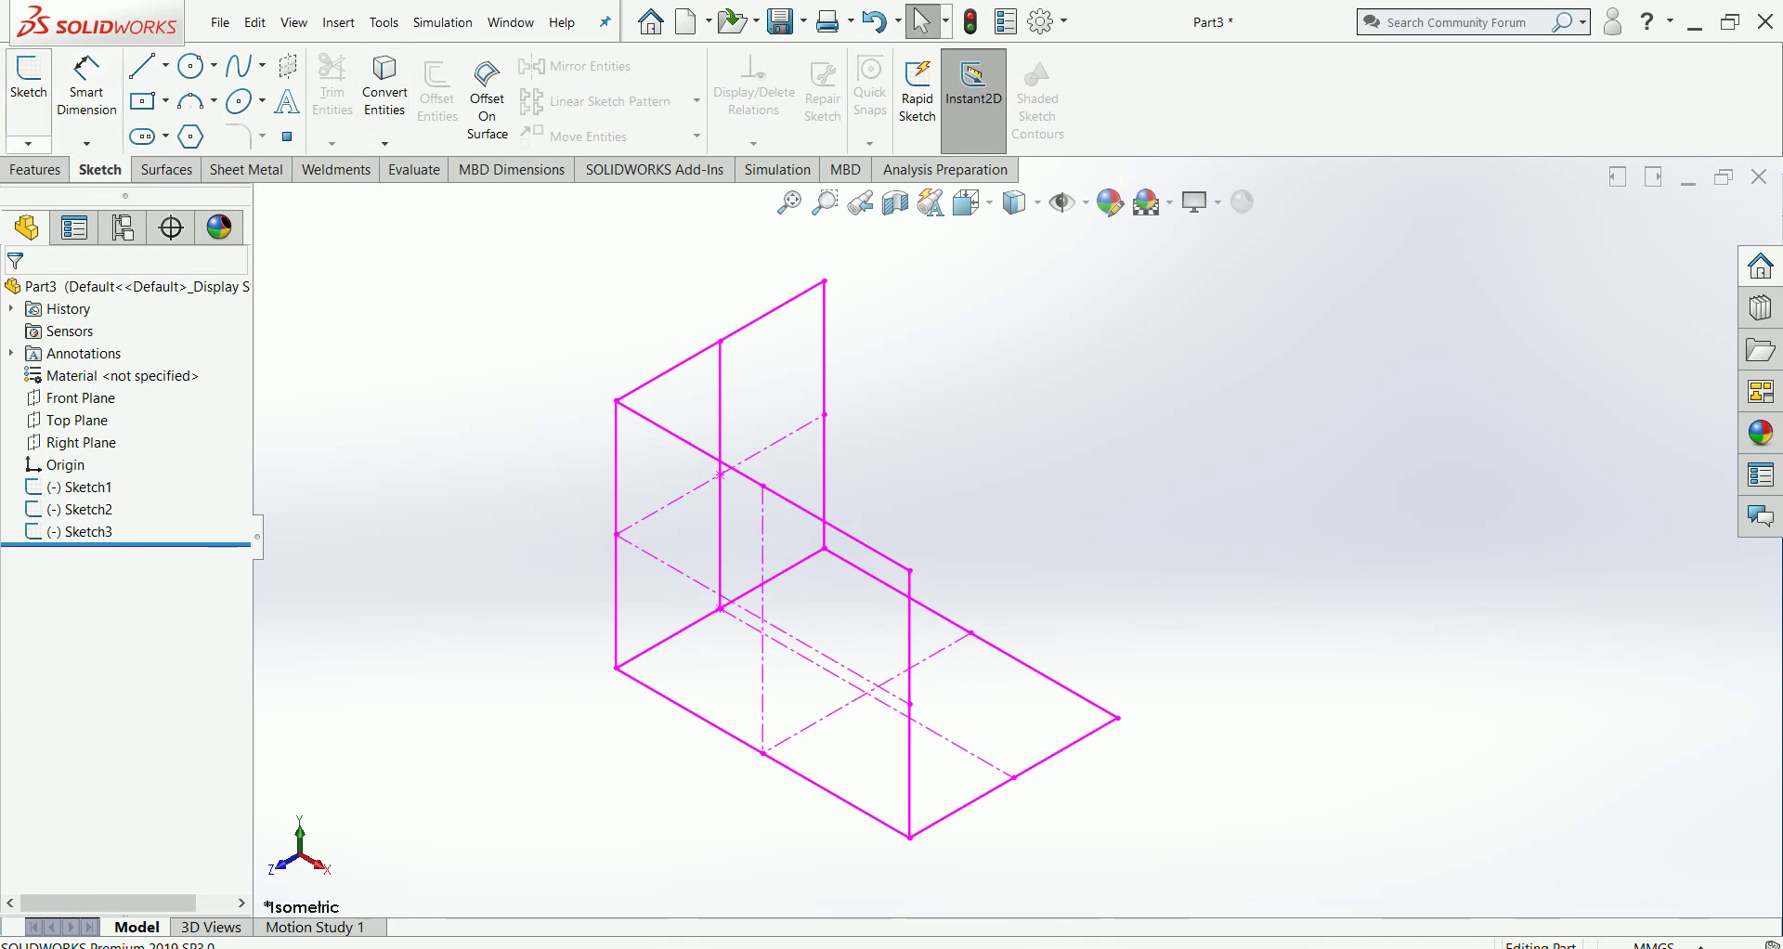
click(28, 143)
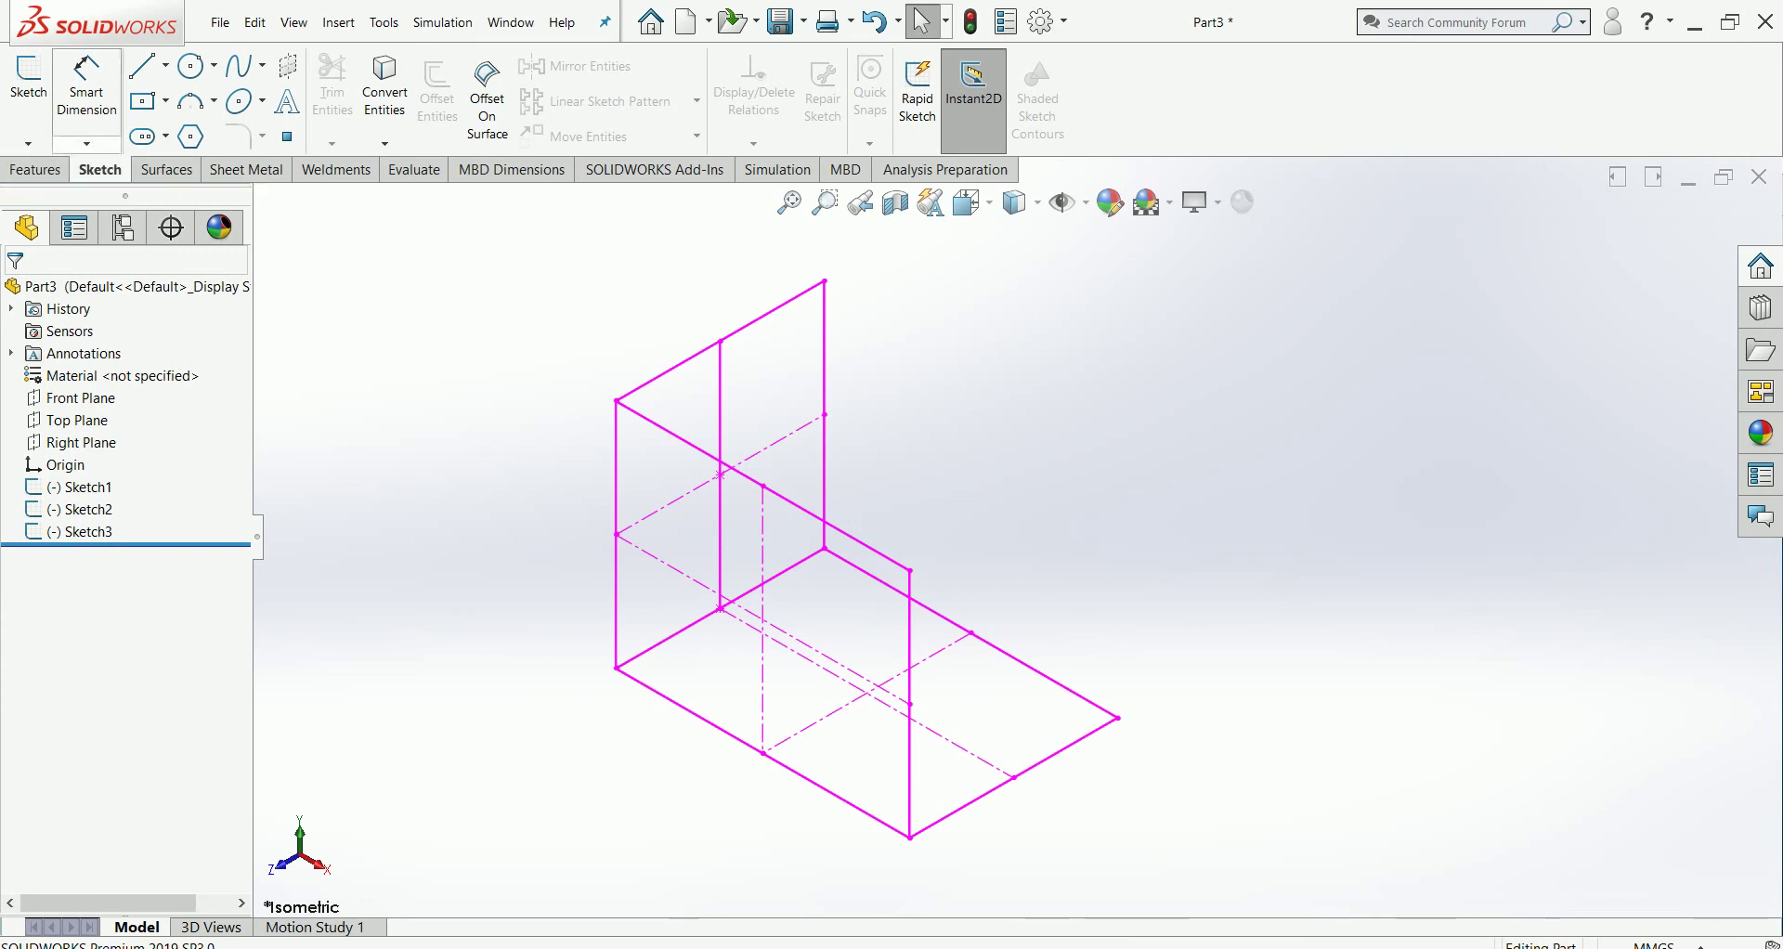
click(166, 65)
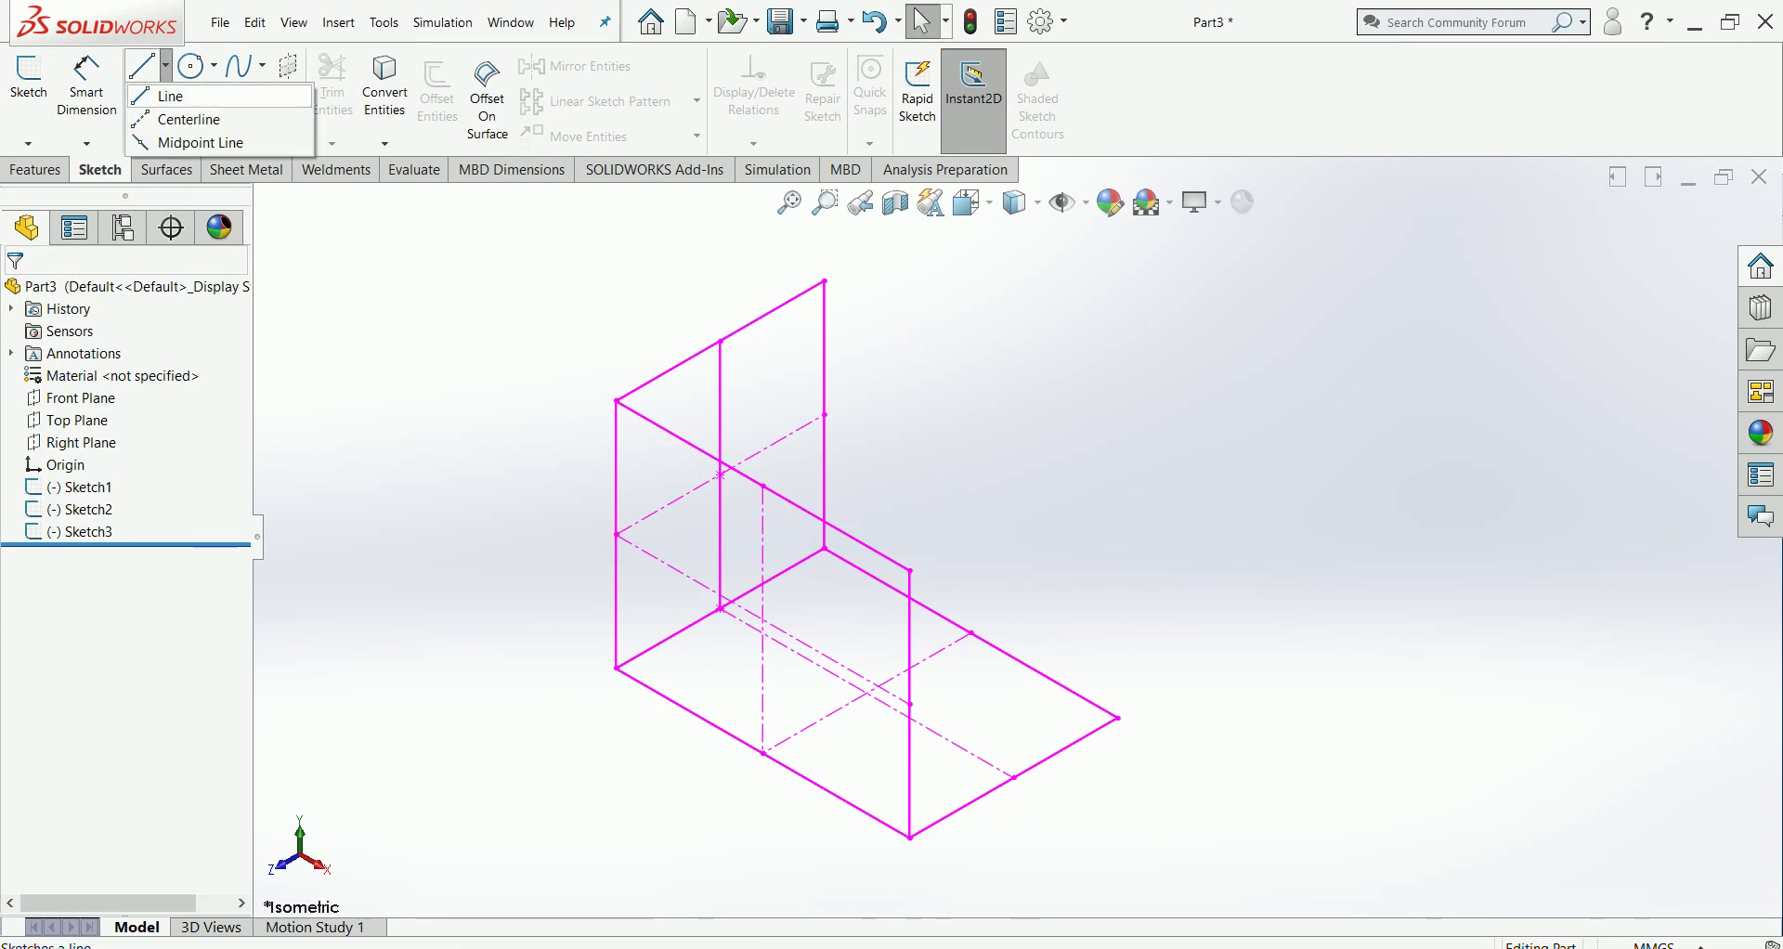
click(80, 398)
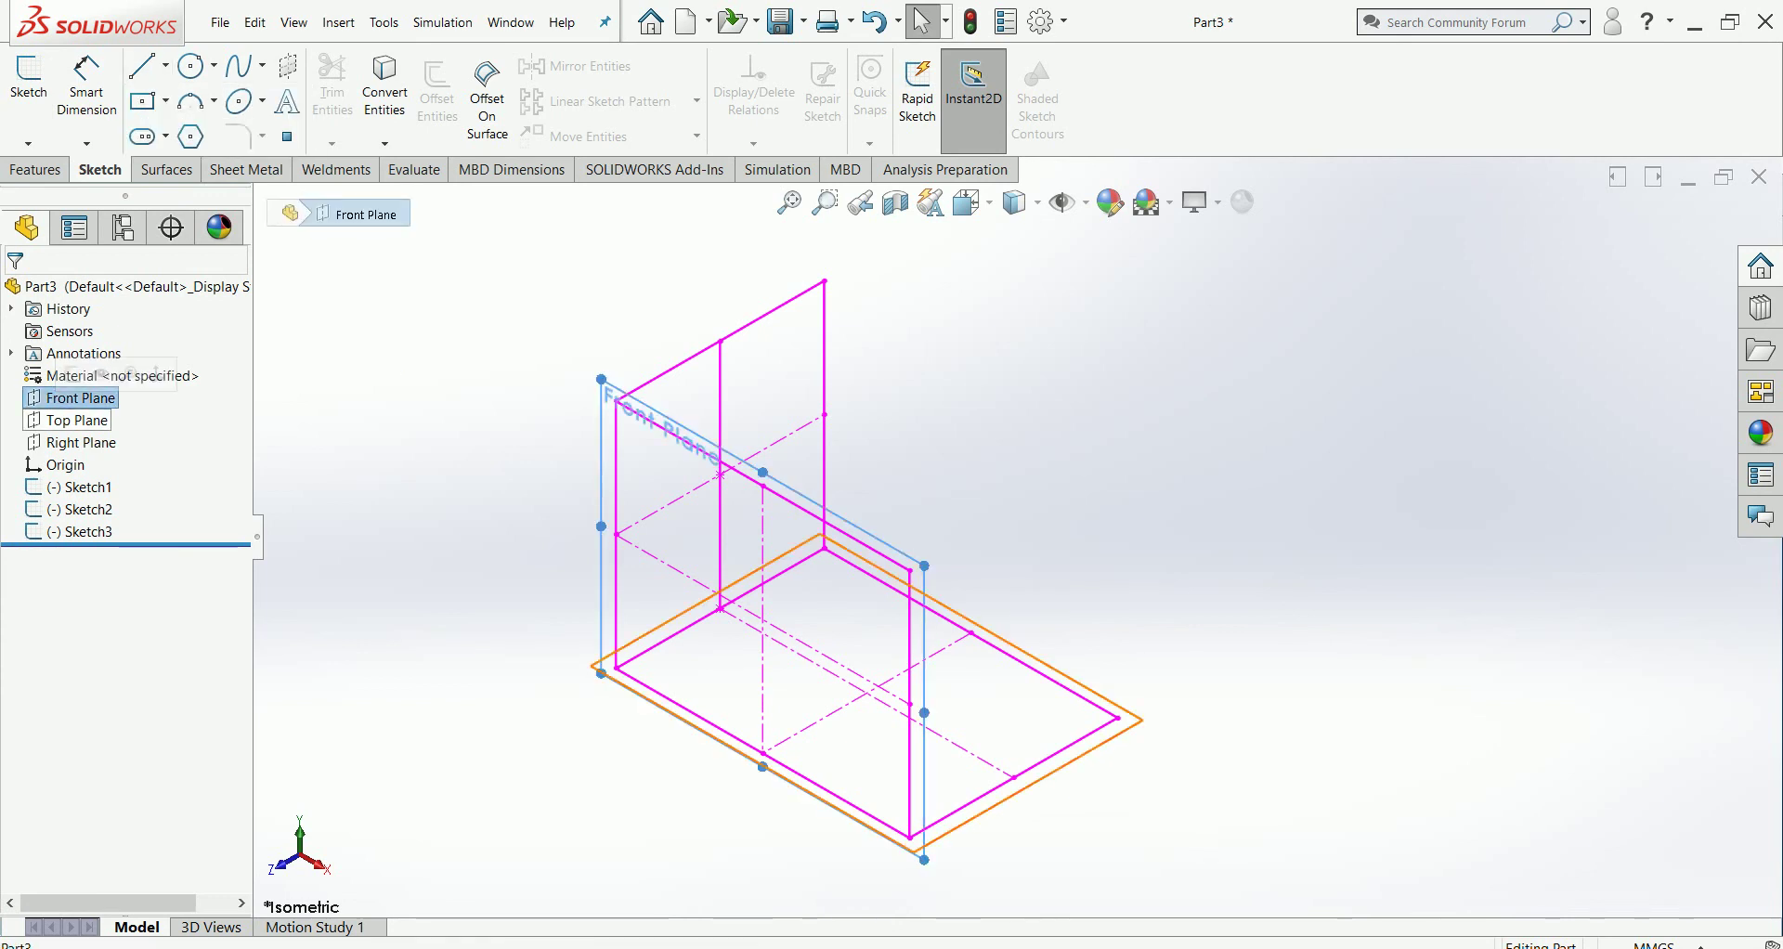
click(77, 419)
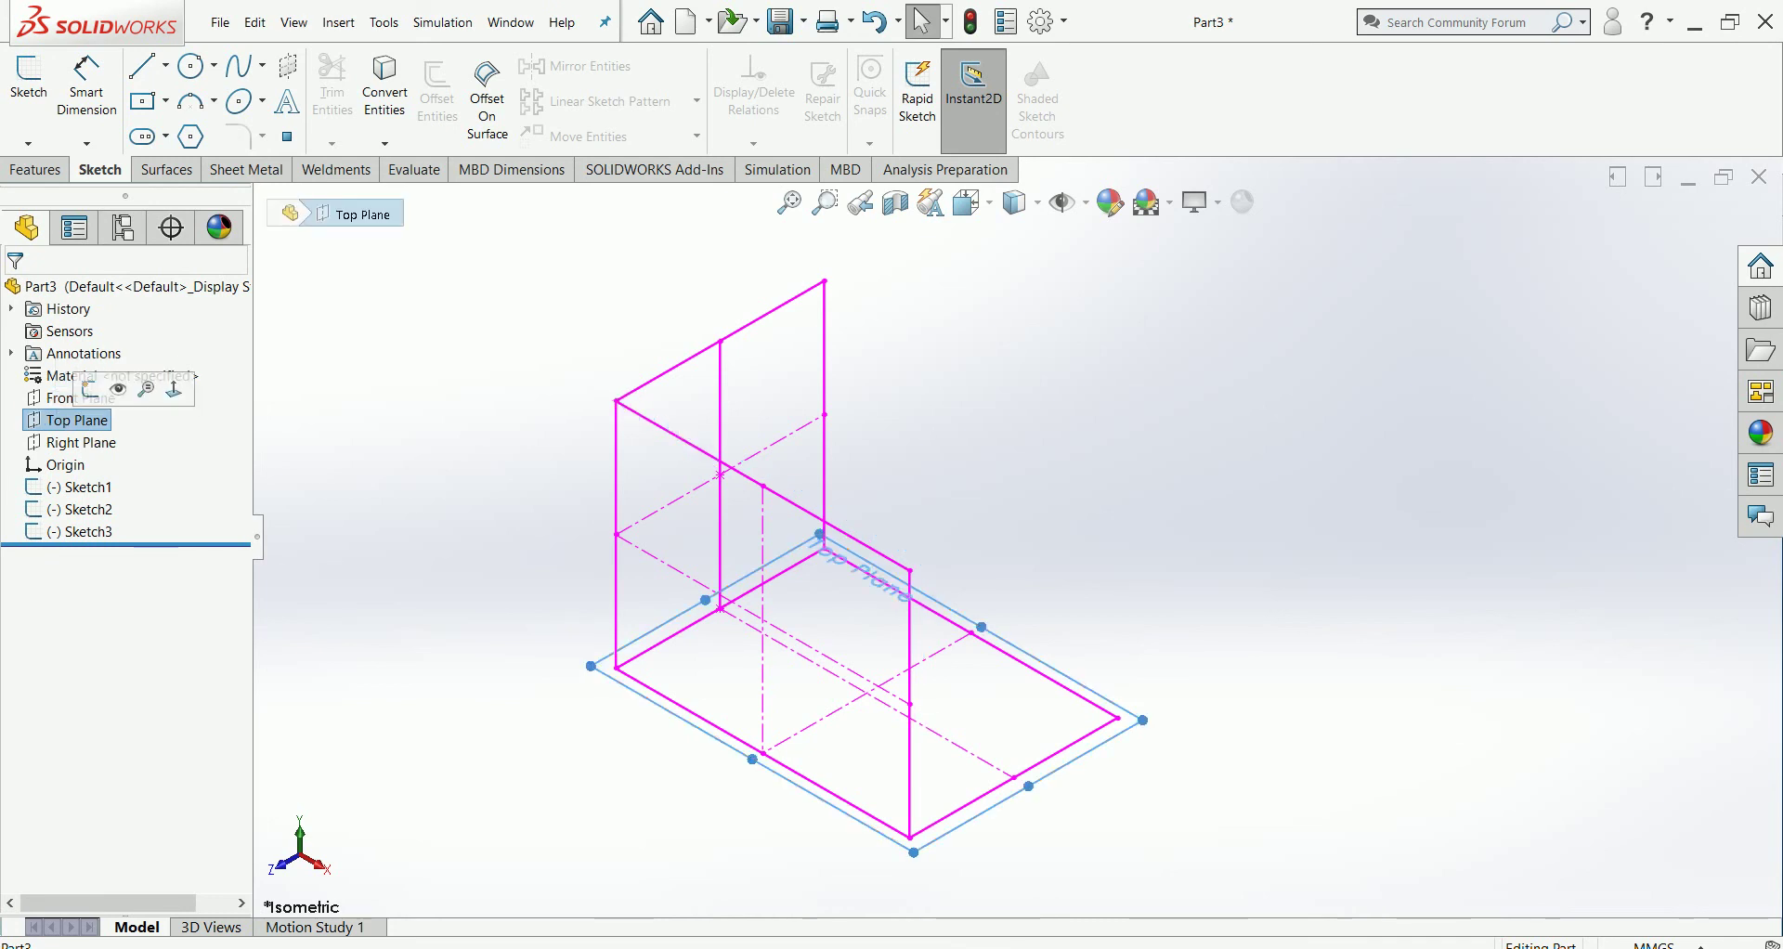
click(81, 442)
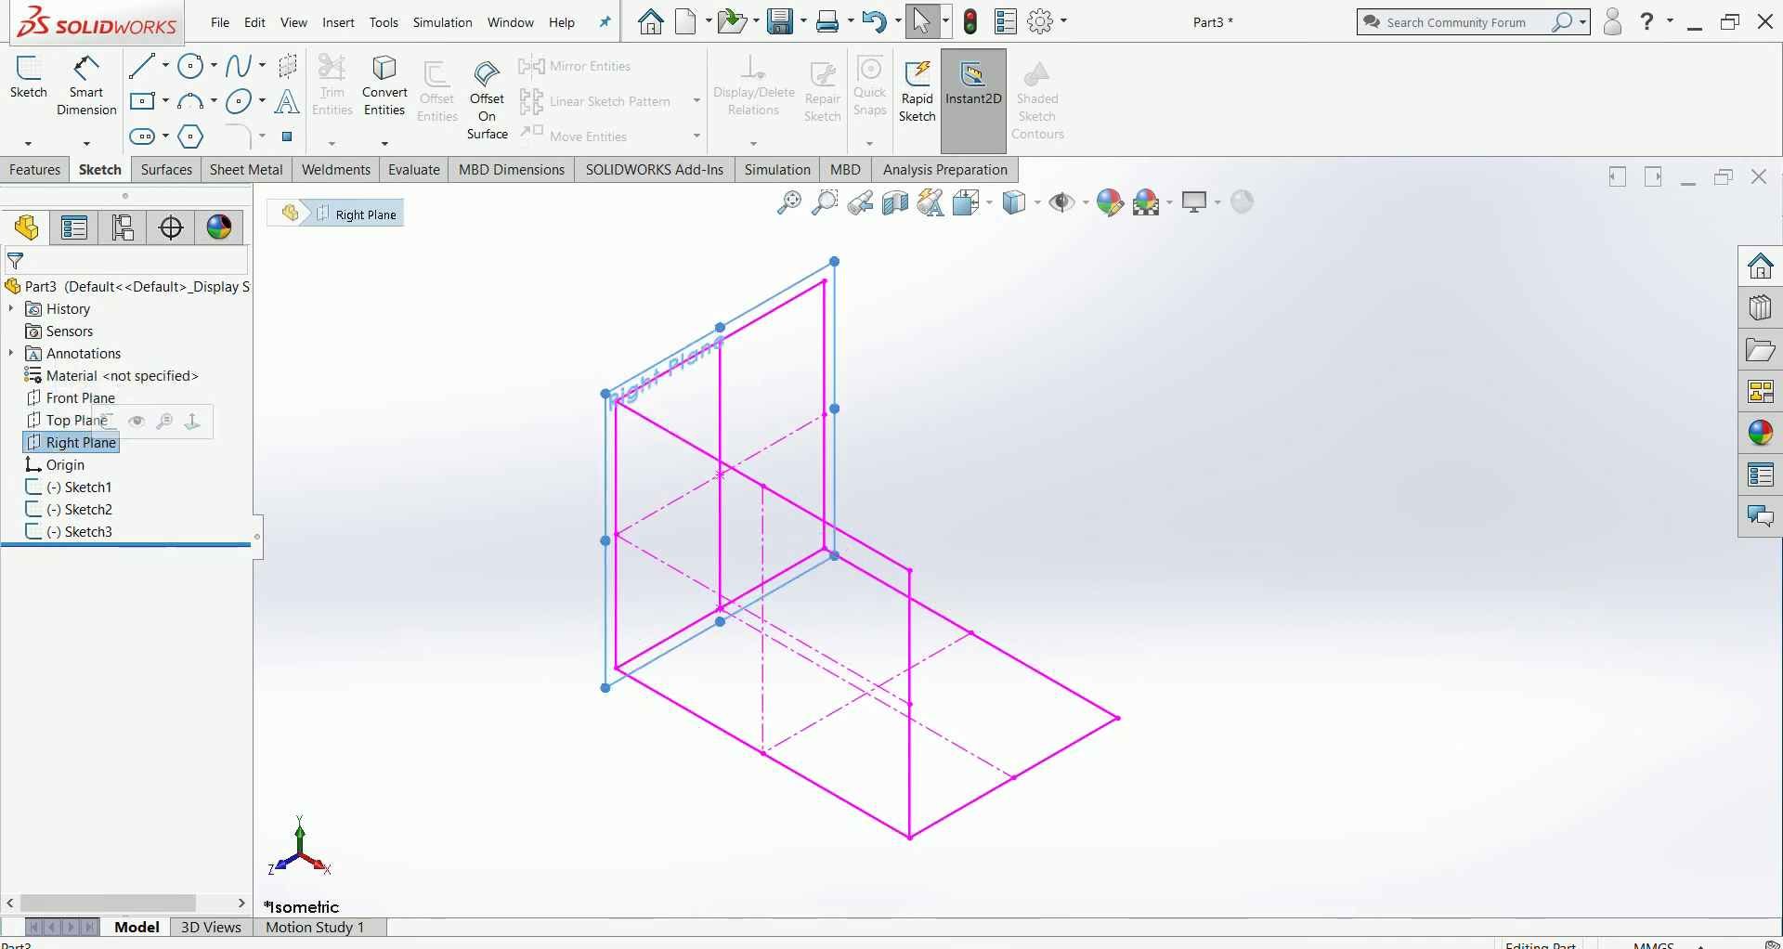
key(Escape)
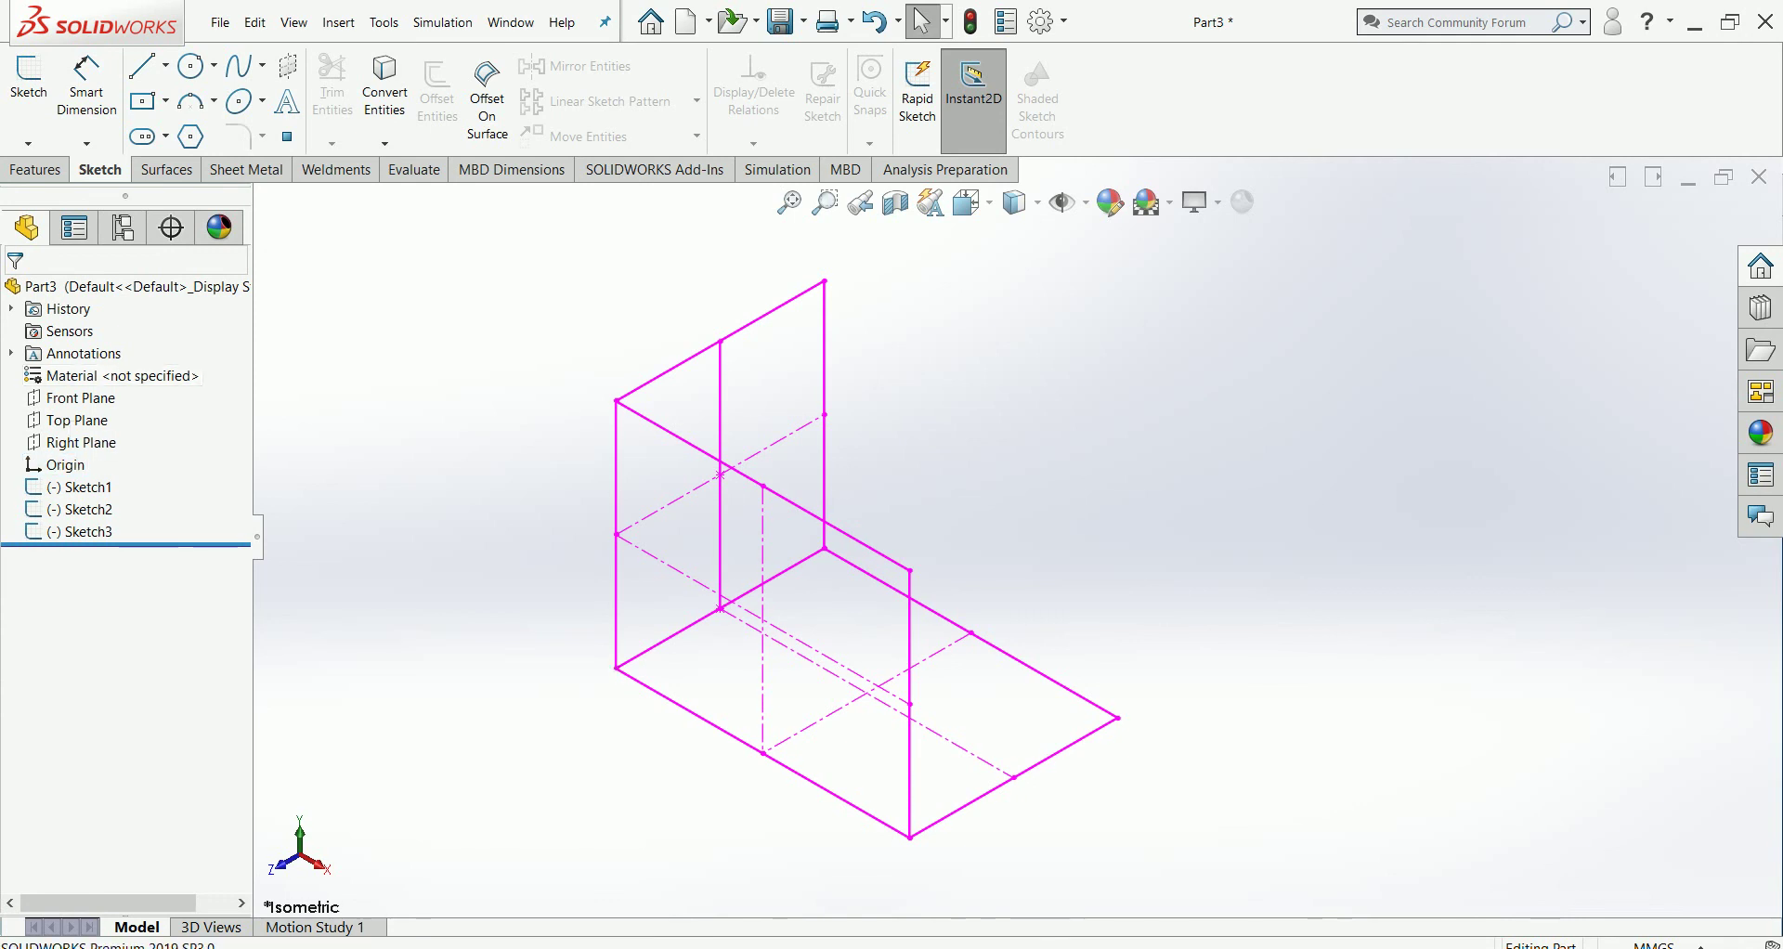
click(122, 375)
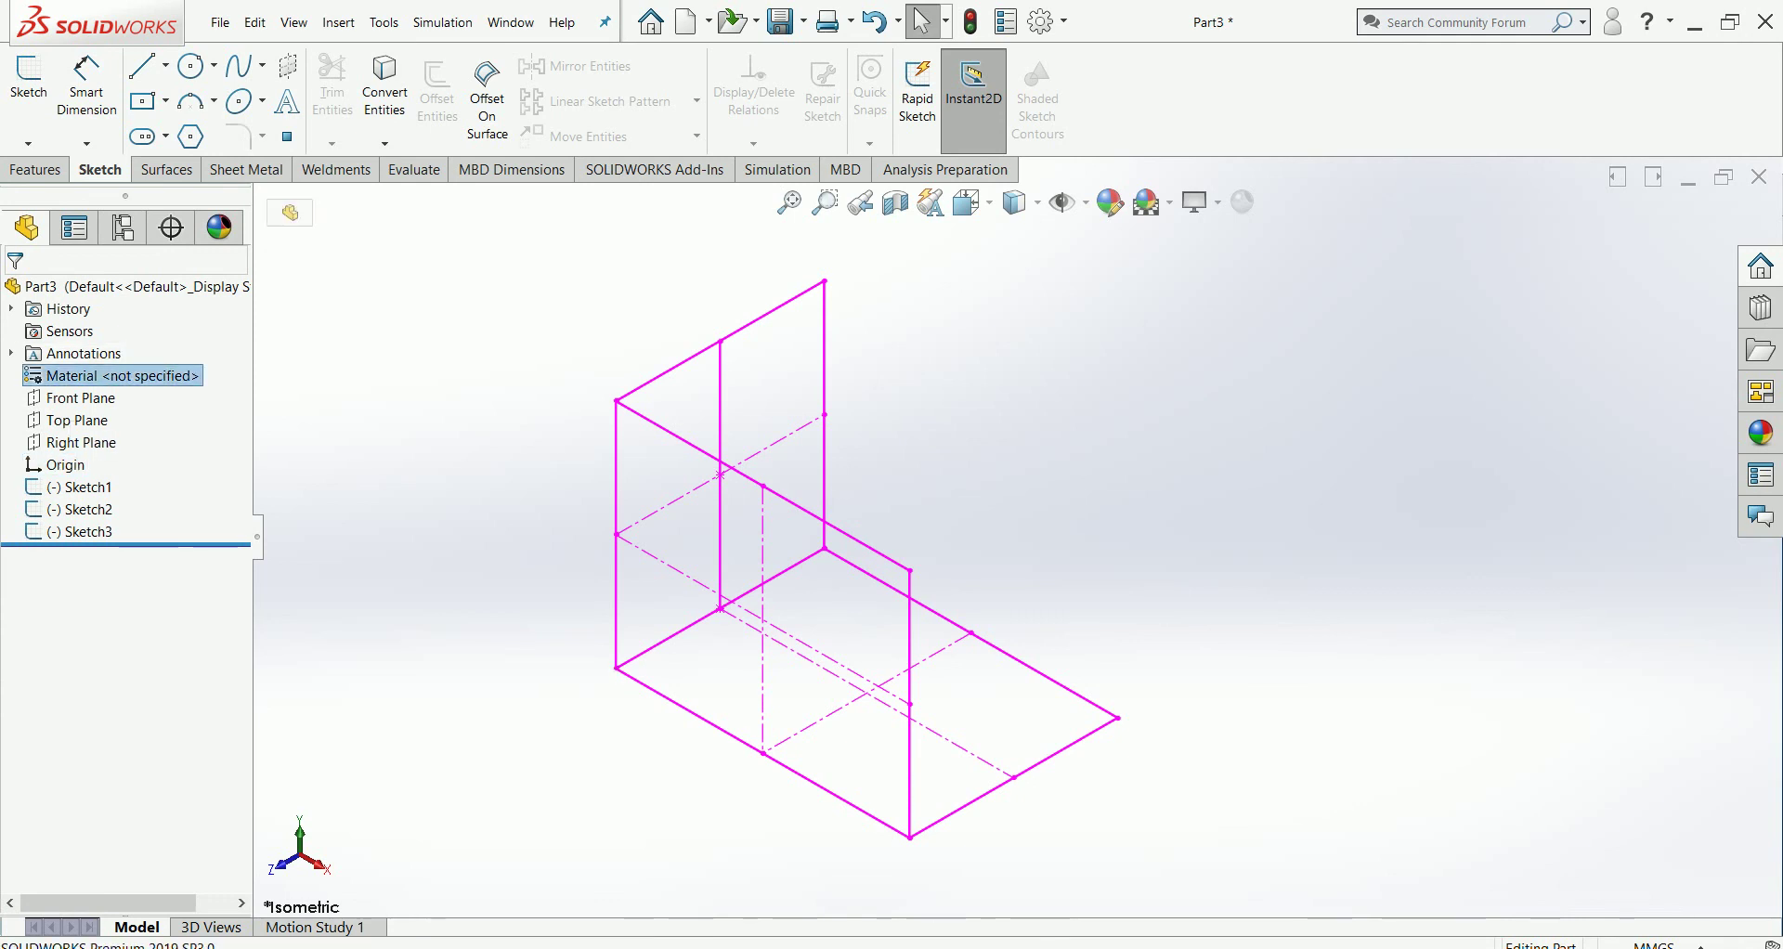
Step: Edit the part's material and browse 1023 Carbon Steel Sheet, 201 Annealed Stainless, A286 and AISI 1010 properties
right_click(131, 375)
key(Escape)
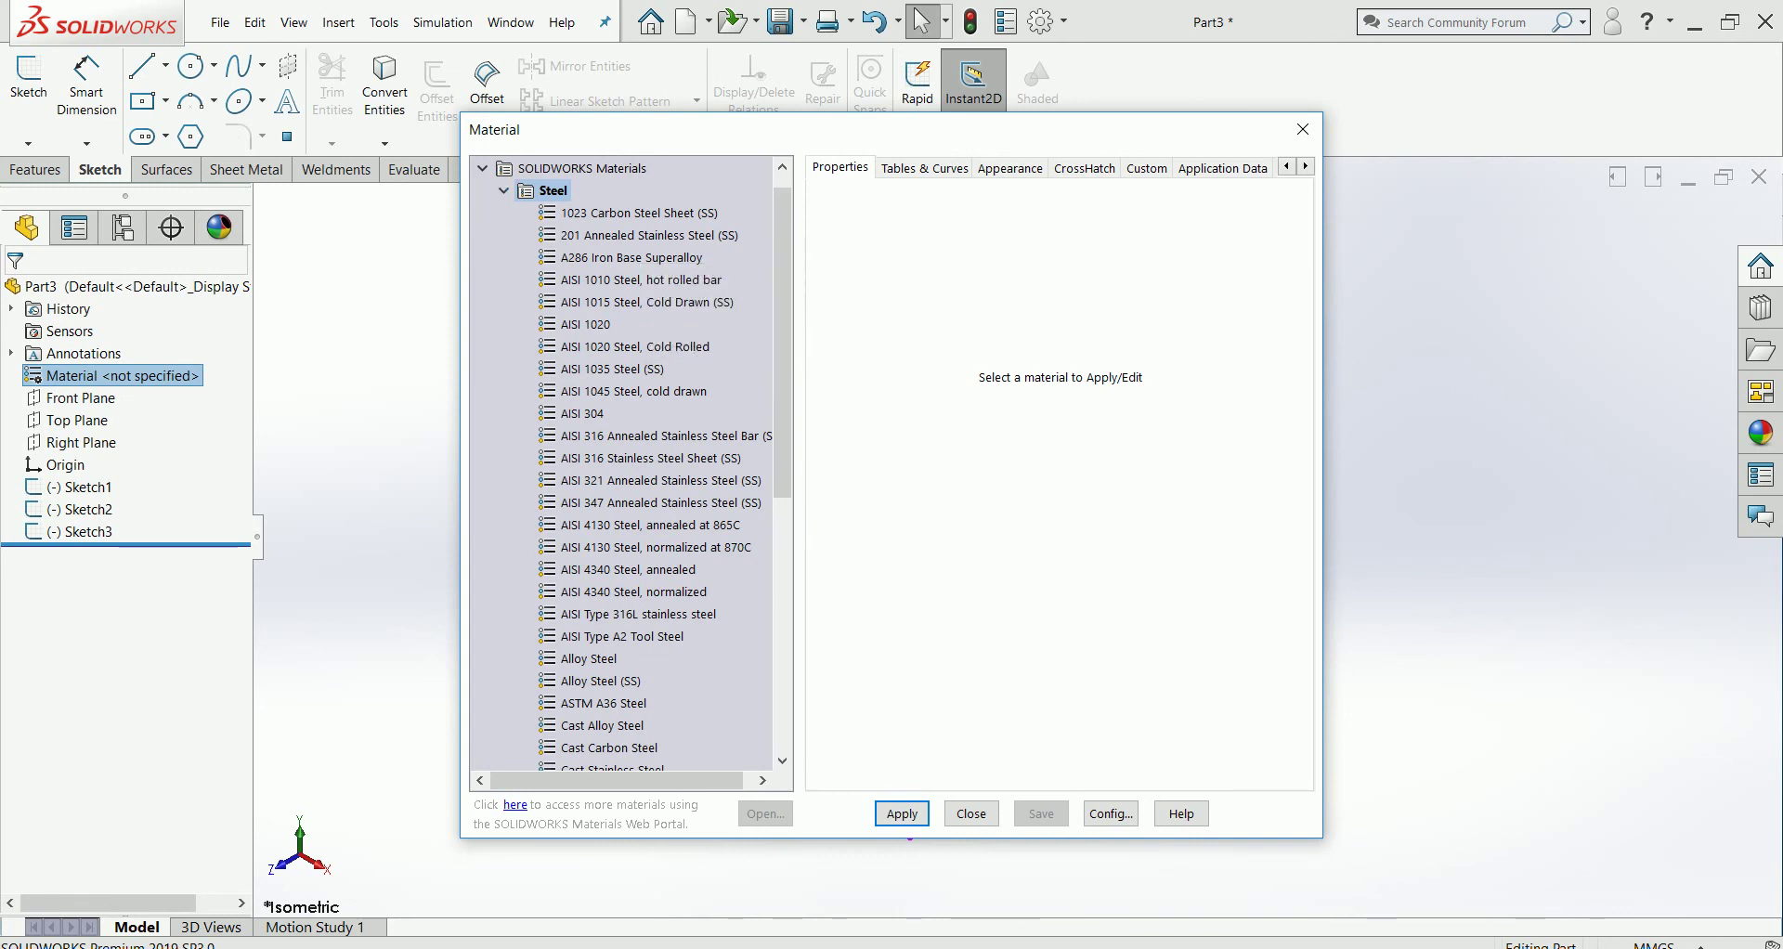
click(641, 213)
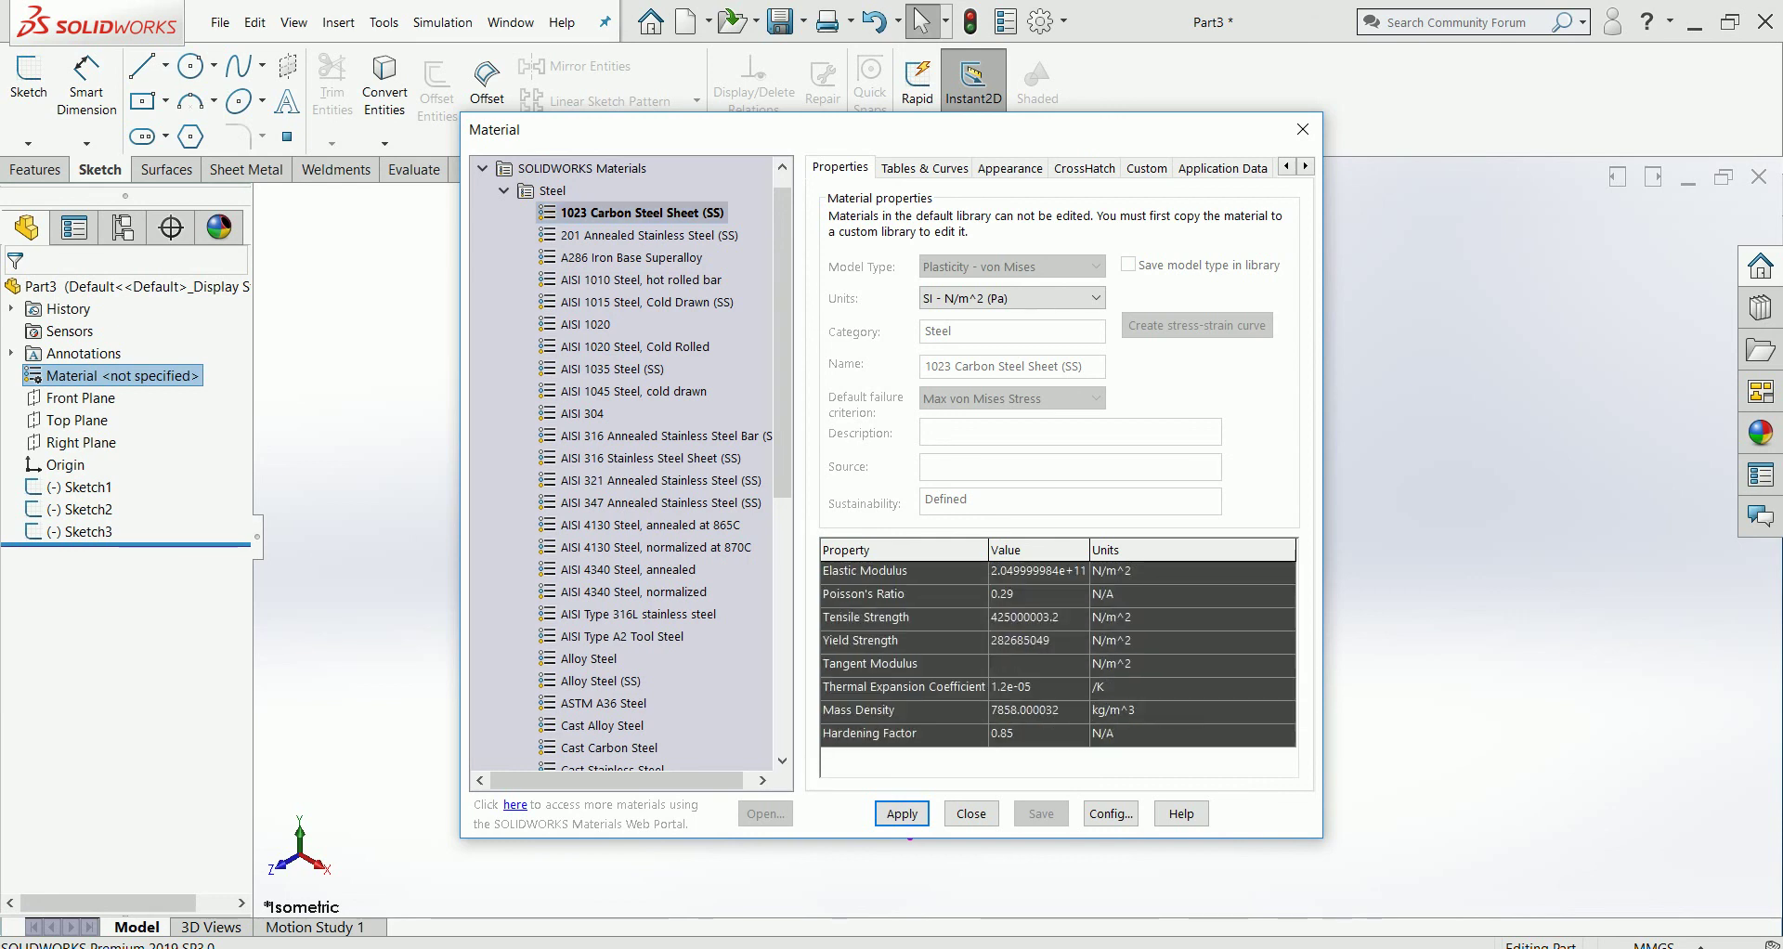
click(655, 235)
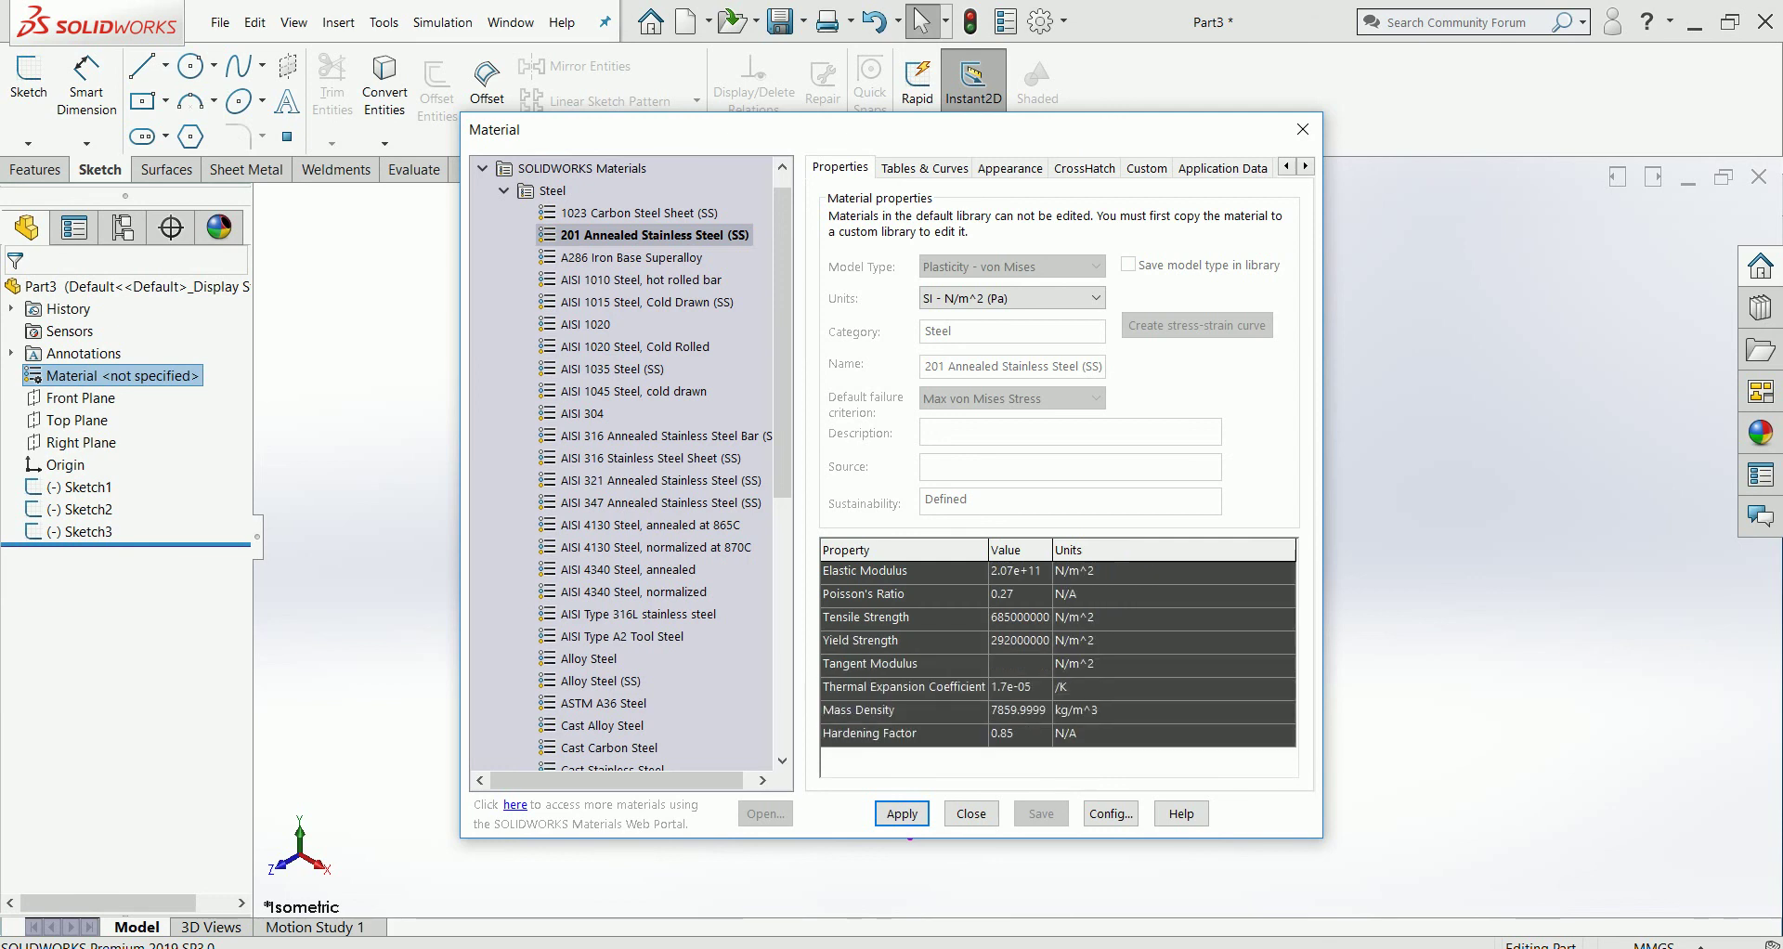
click(634, 257)
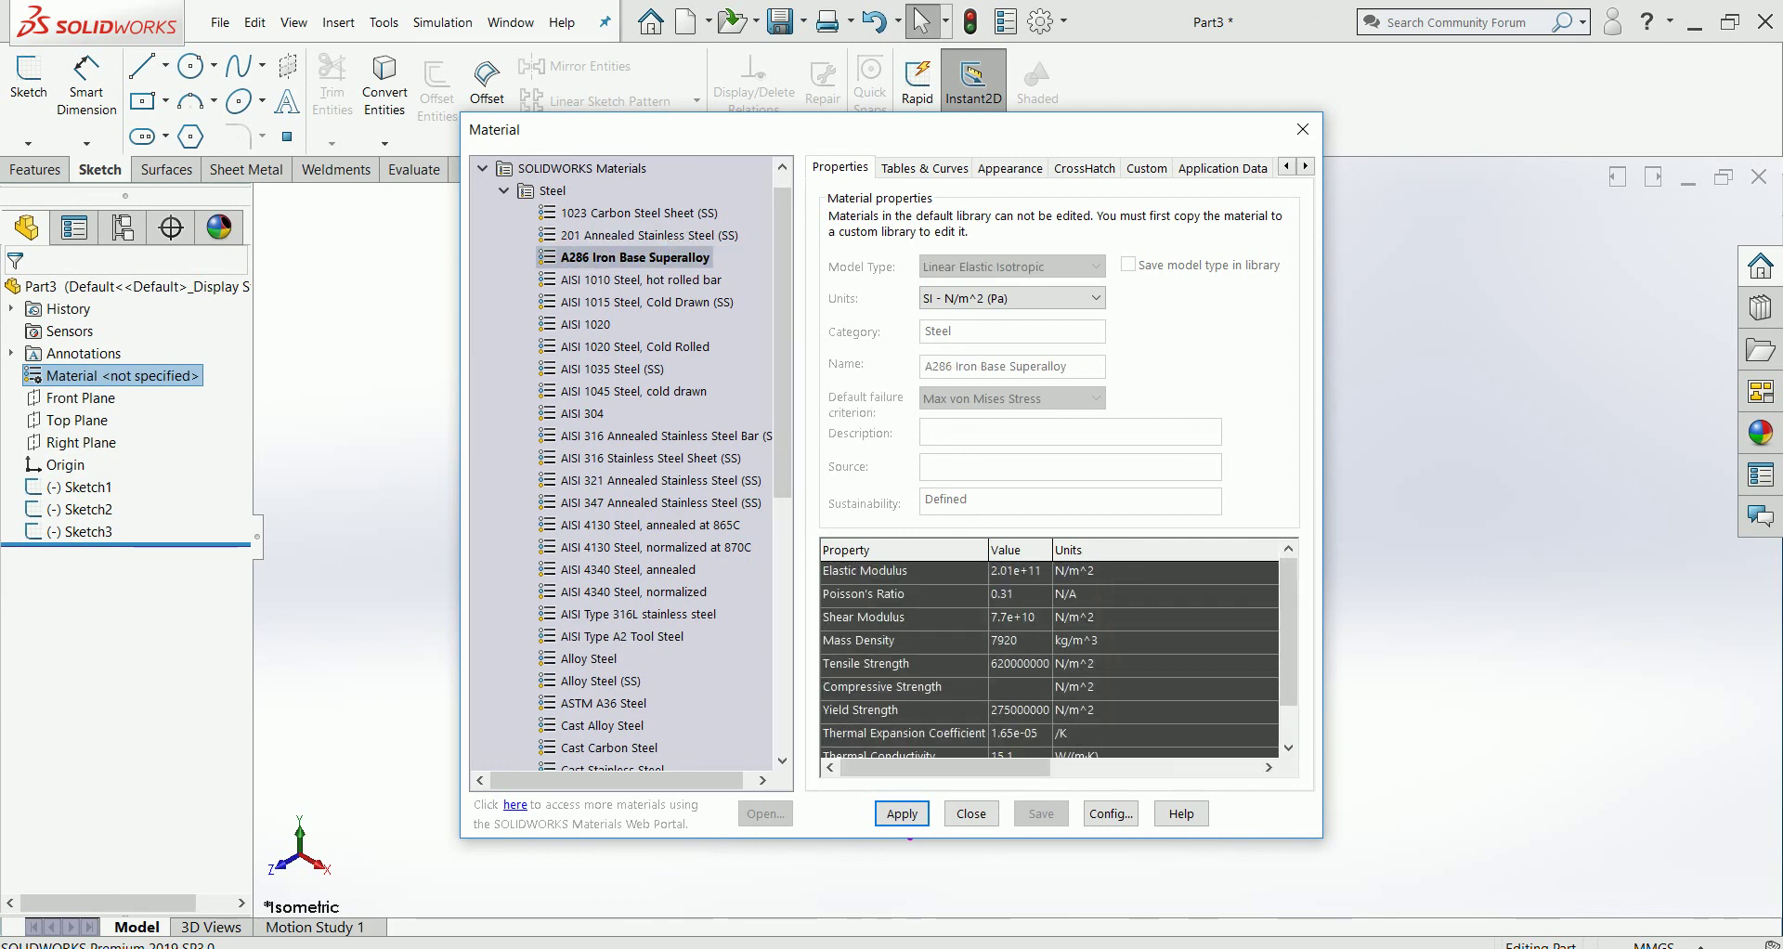
click(641, 279)
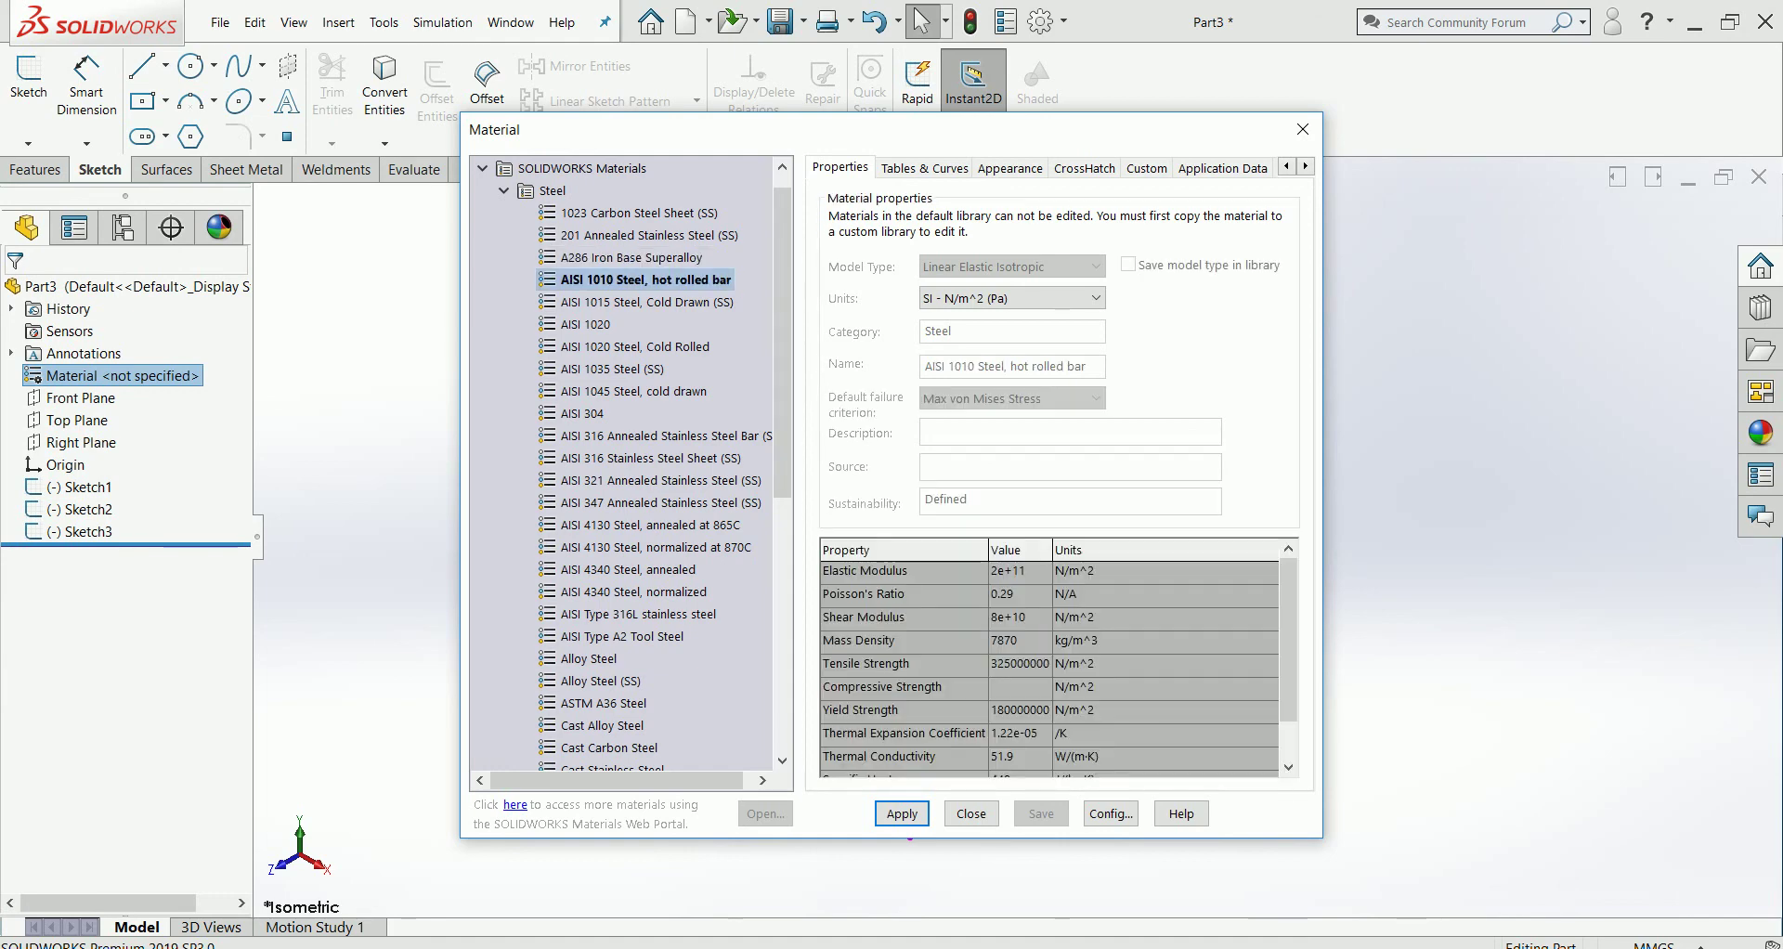
Step: Scroll through the material library and collapse the Steel category
scroll(632, 465, down, 2)
scroll(631, 464, down, 2)
scroll(631, 464, down, 2)
scroll(631, 464, up, 6)
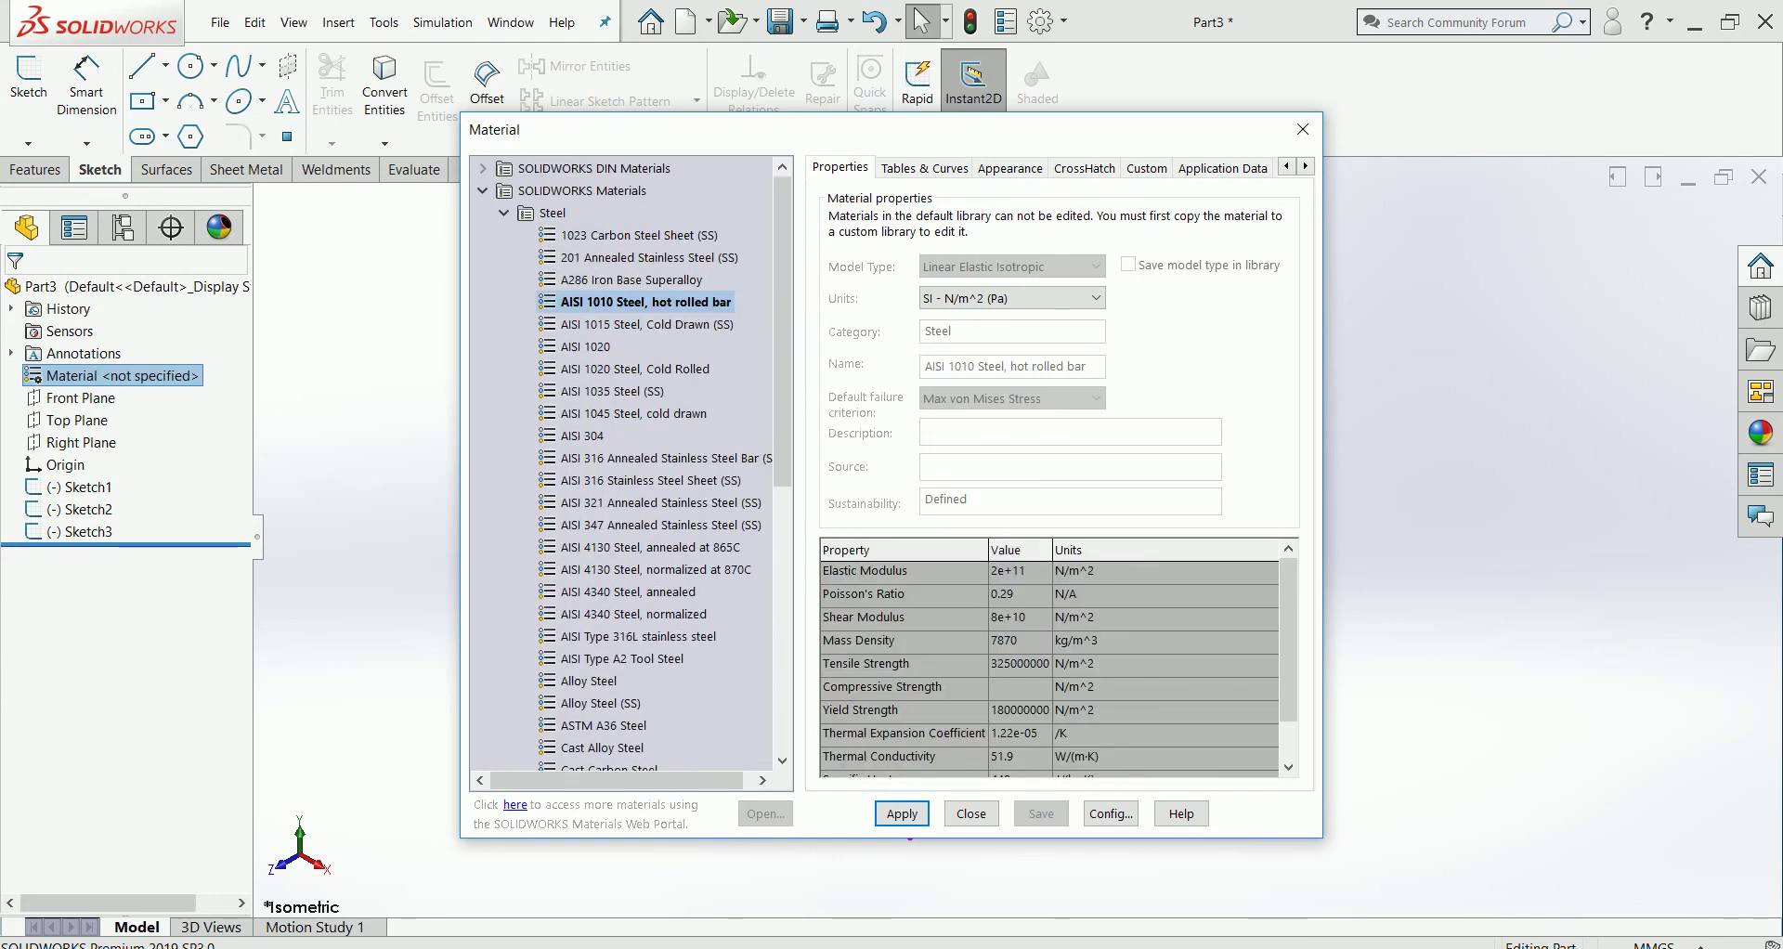
double_click(552, 212)
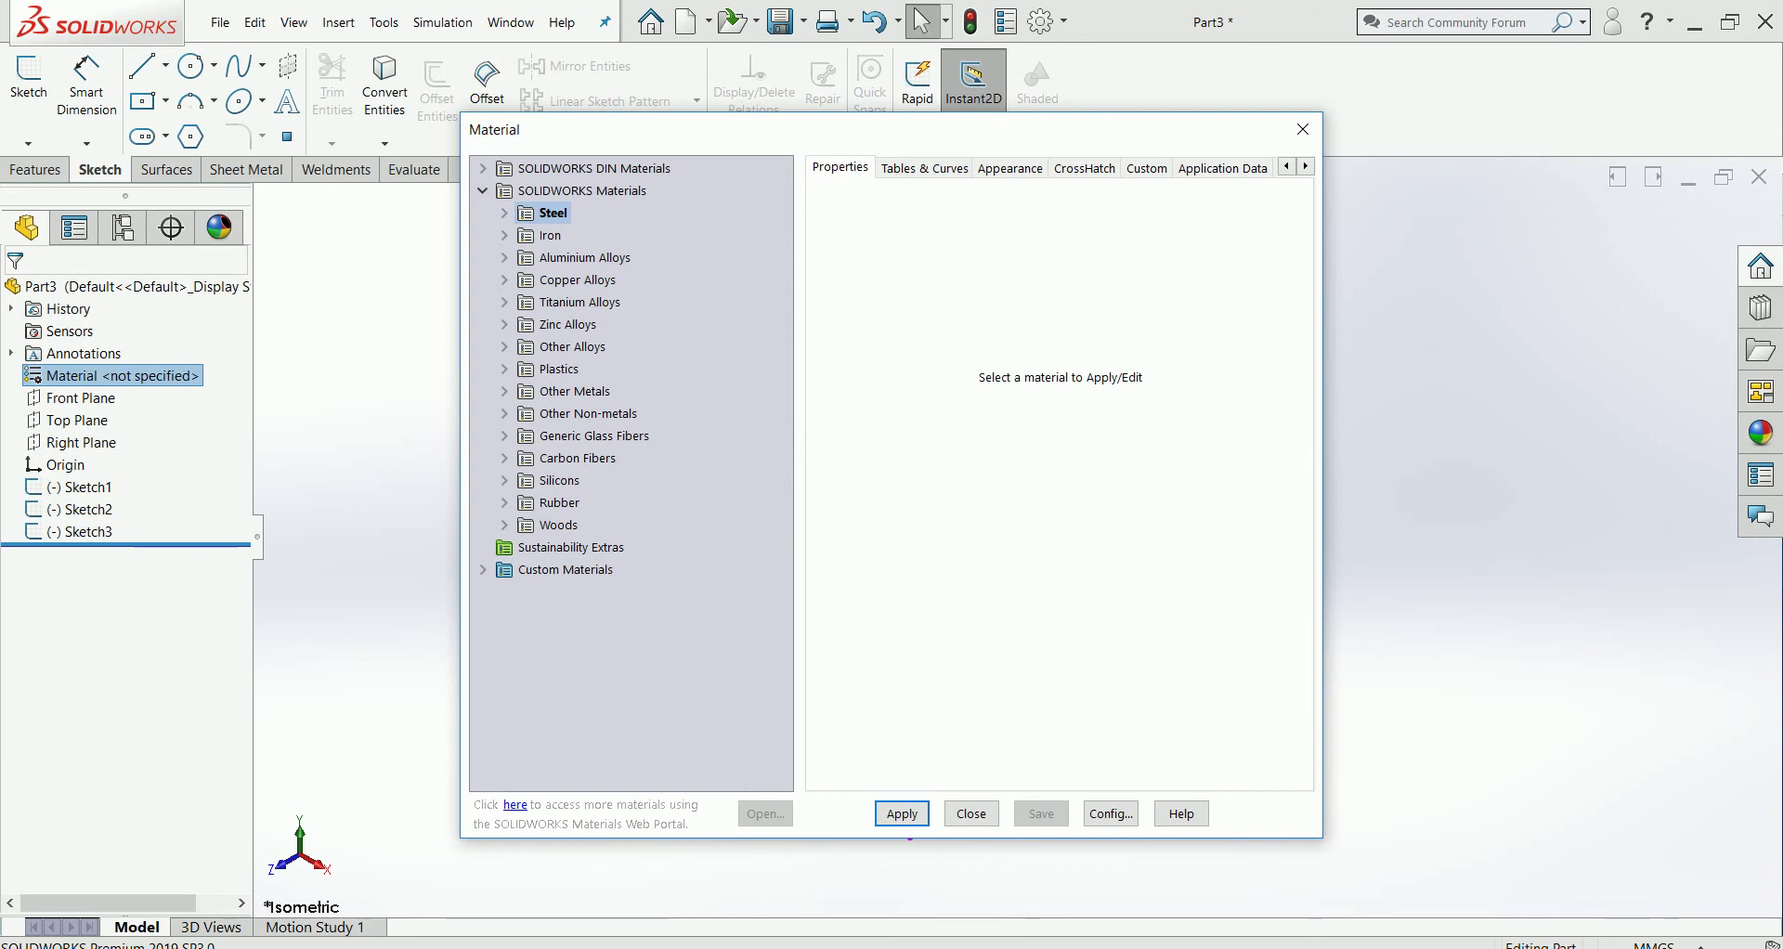
Step: Expand the Iron category and browse Gray and Malleable Cast Iron on into Aluminium Alloys
click(504, 235)
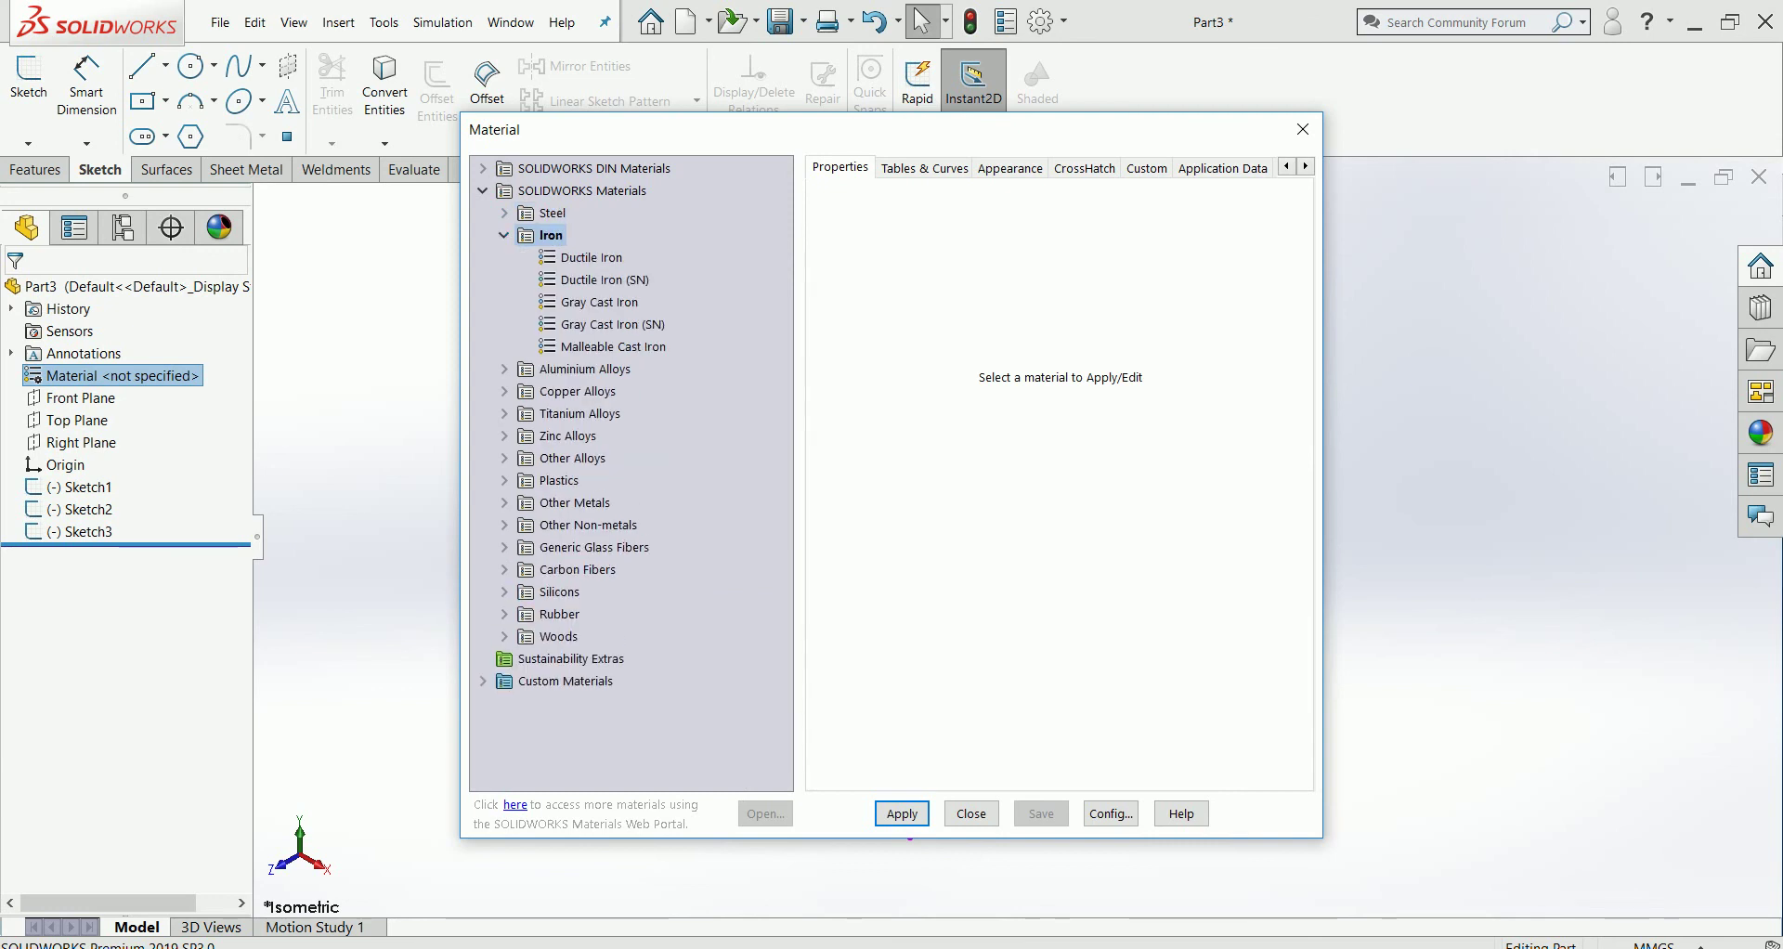
key(Down)
key(Down)
key(Down)
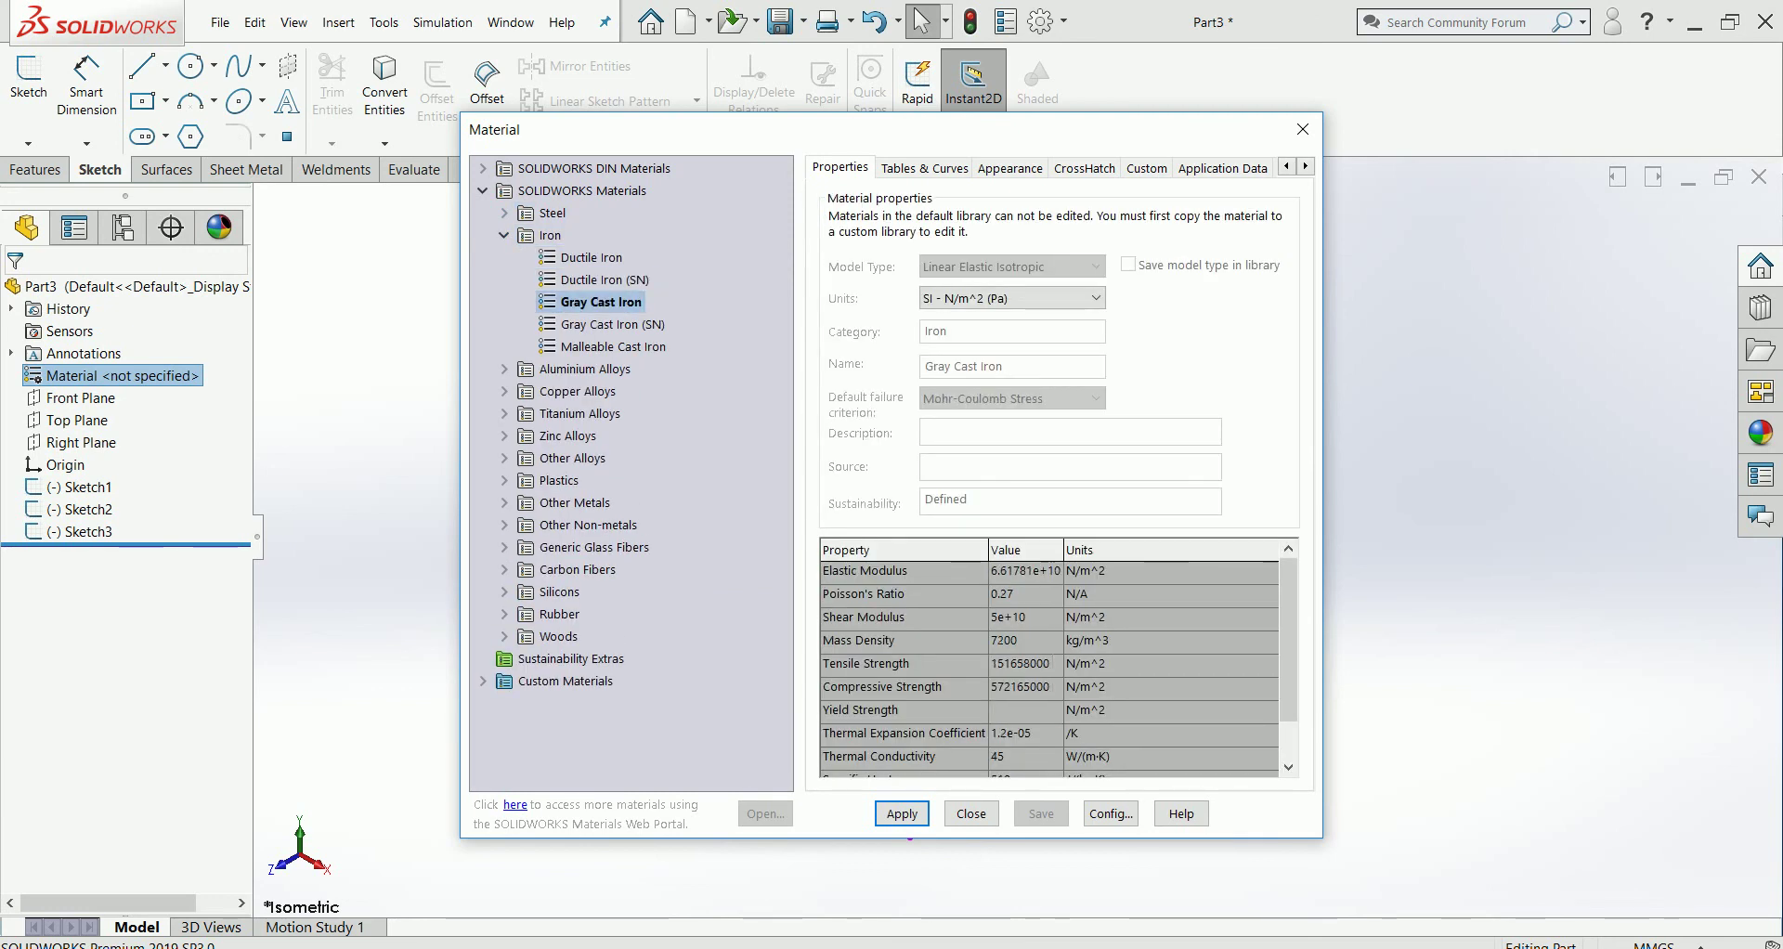
key(Down)
key(Down)
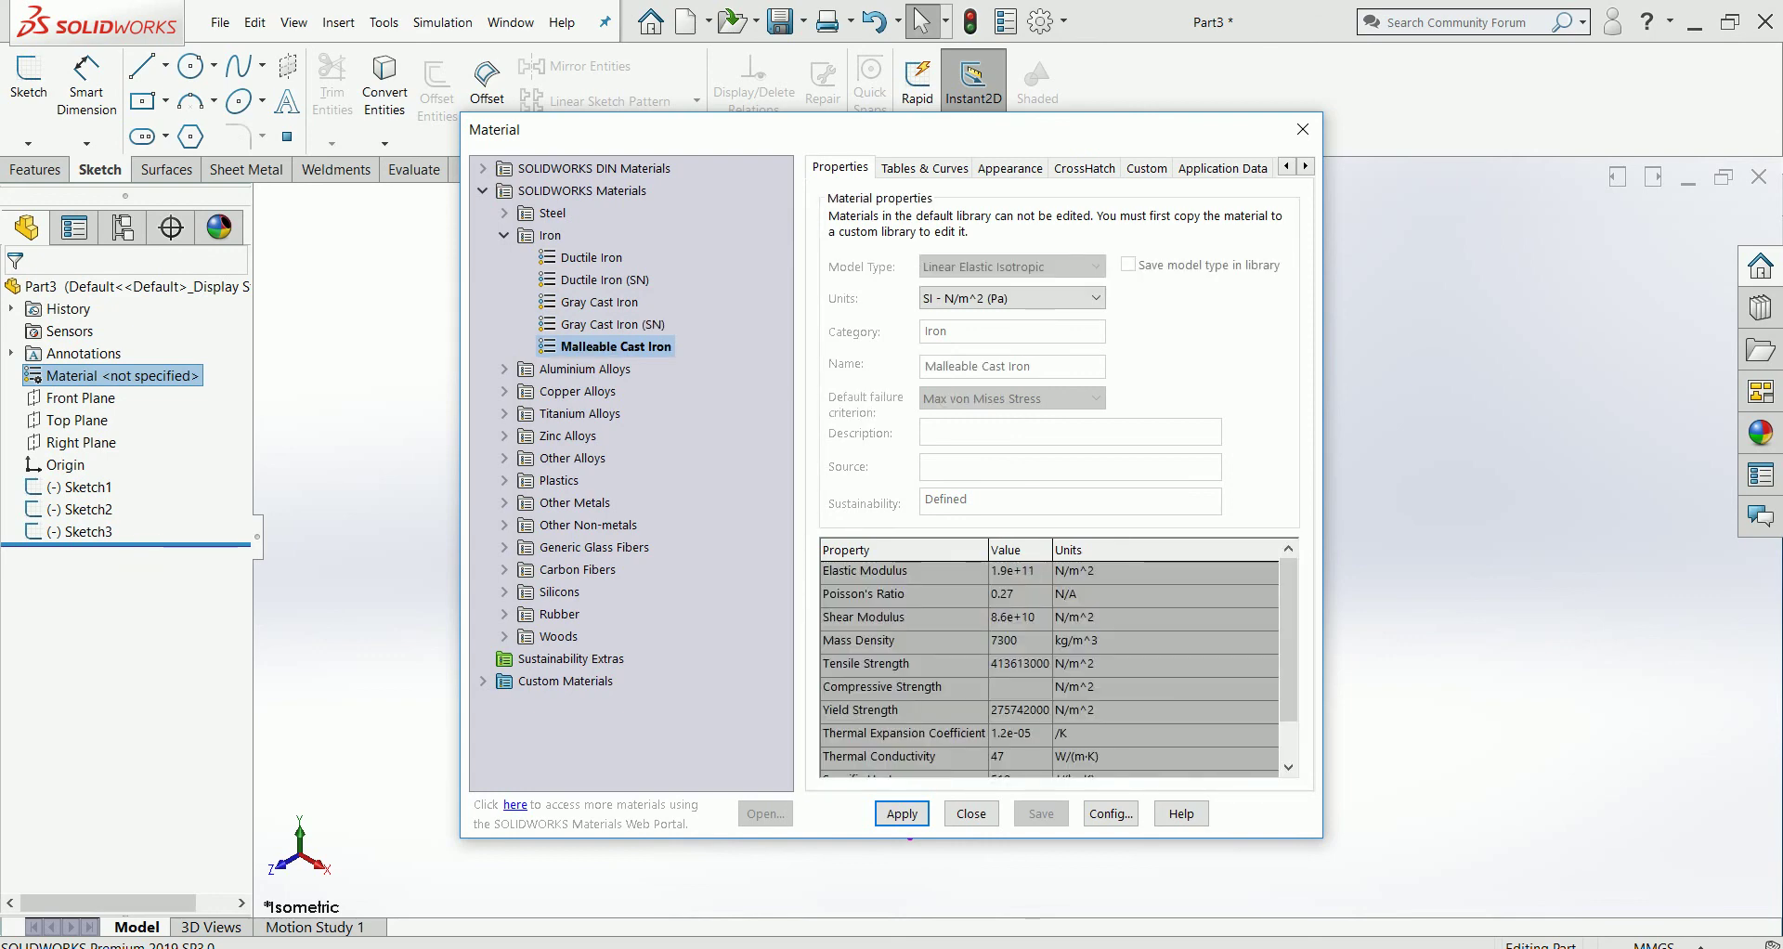
key(Down)
key(Down)
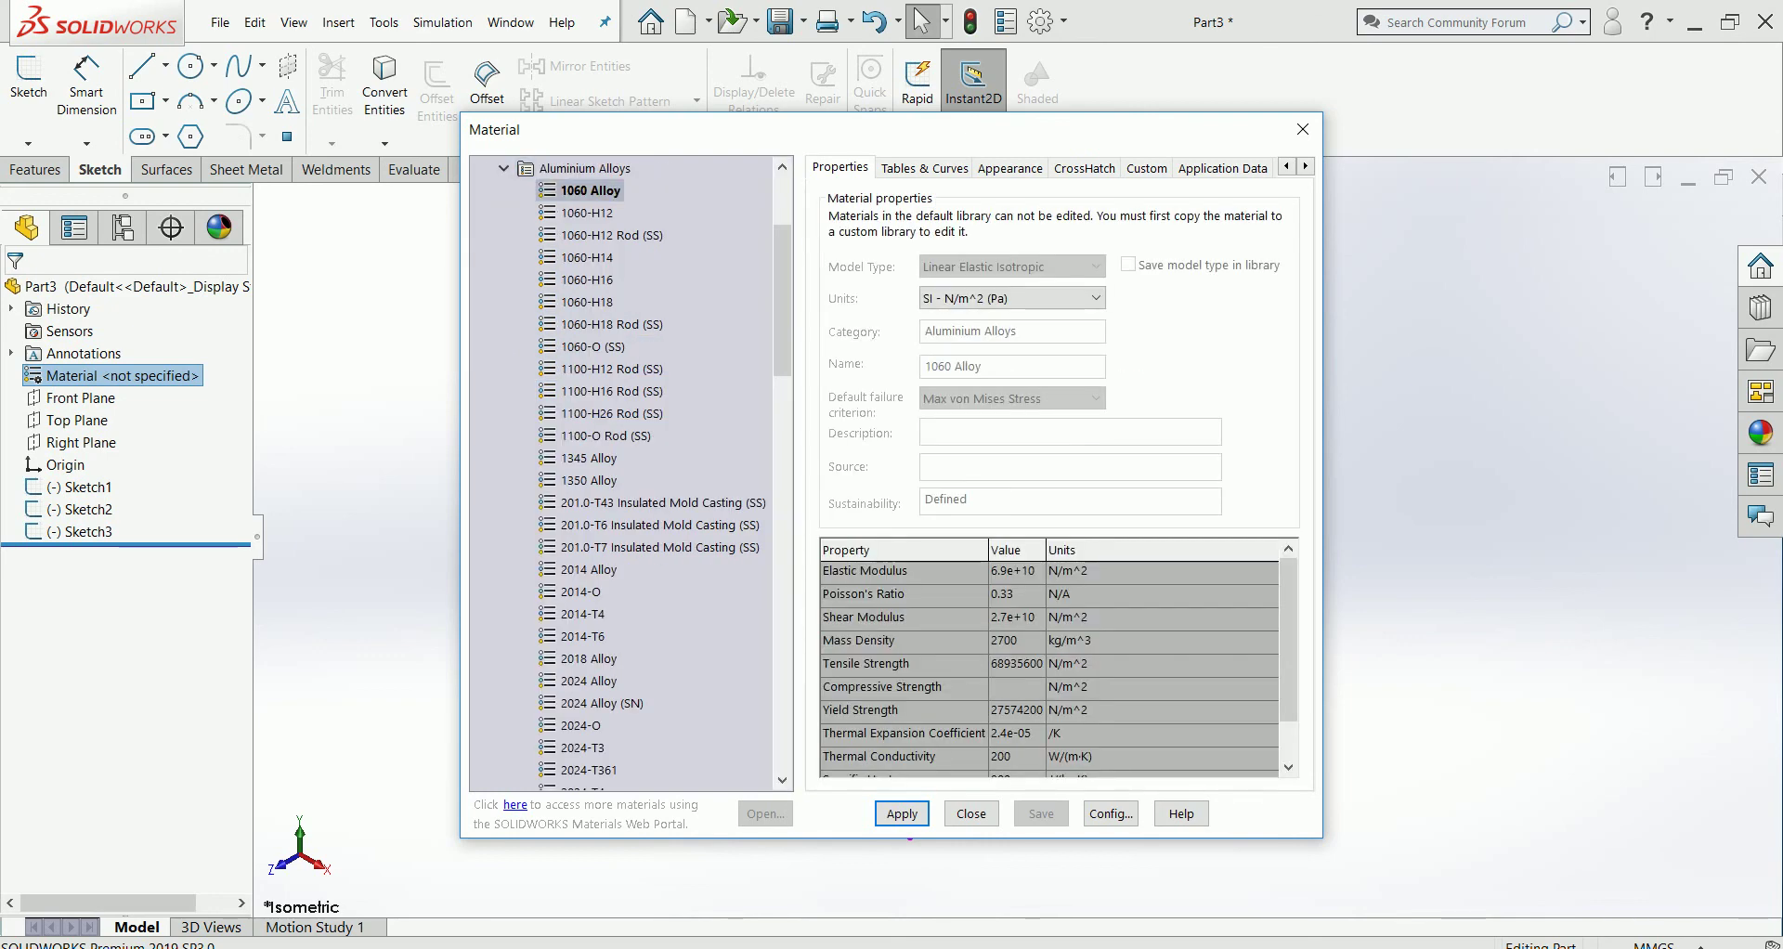
key(Down)
key(Down)
key(Down)
key(Down)
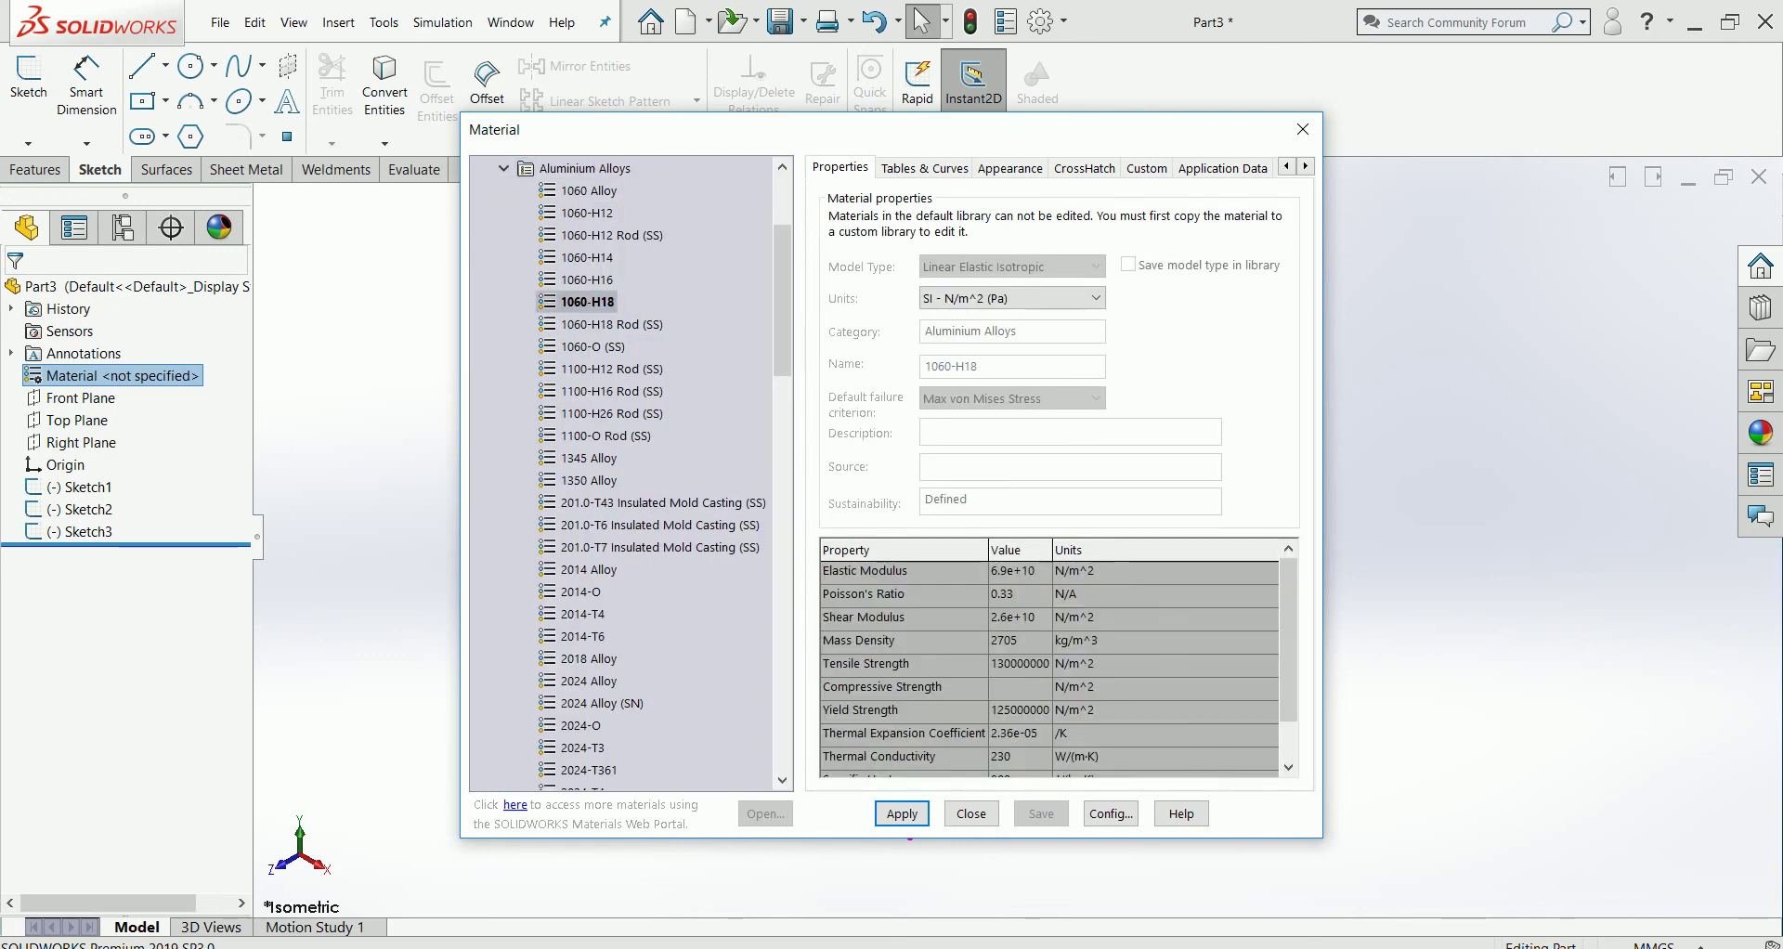
scroll(1049, 664, down, 1)
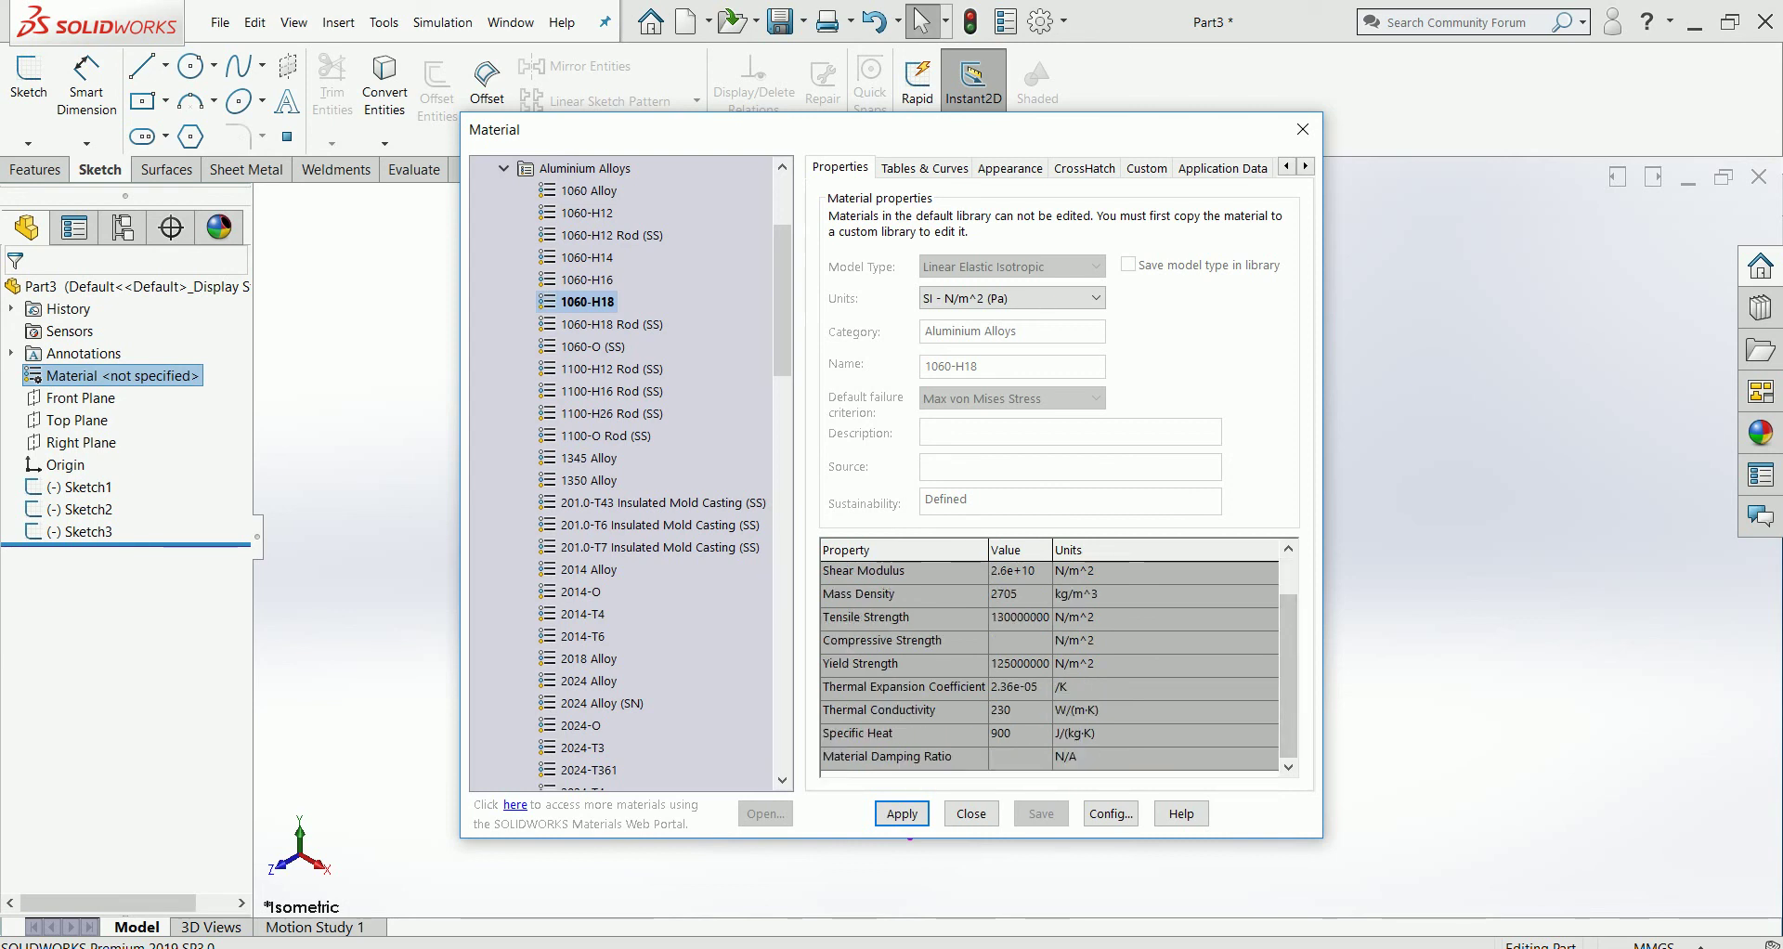
scroll(622, 473, up, 2)
Step: Collapse the categories, step past Titanium Alloys and Other Metals to Custom Materials, then exit without assigning
key(Left)
key(Left)
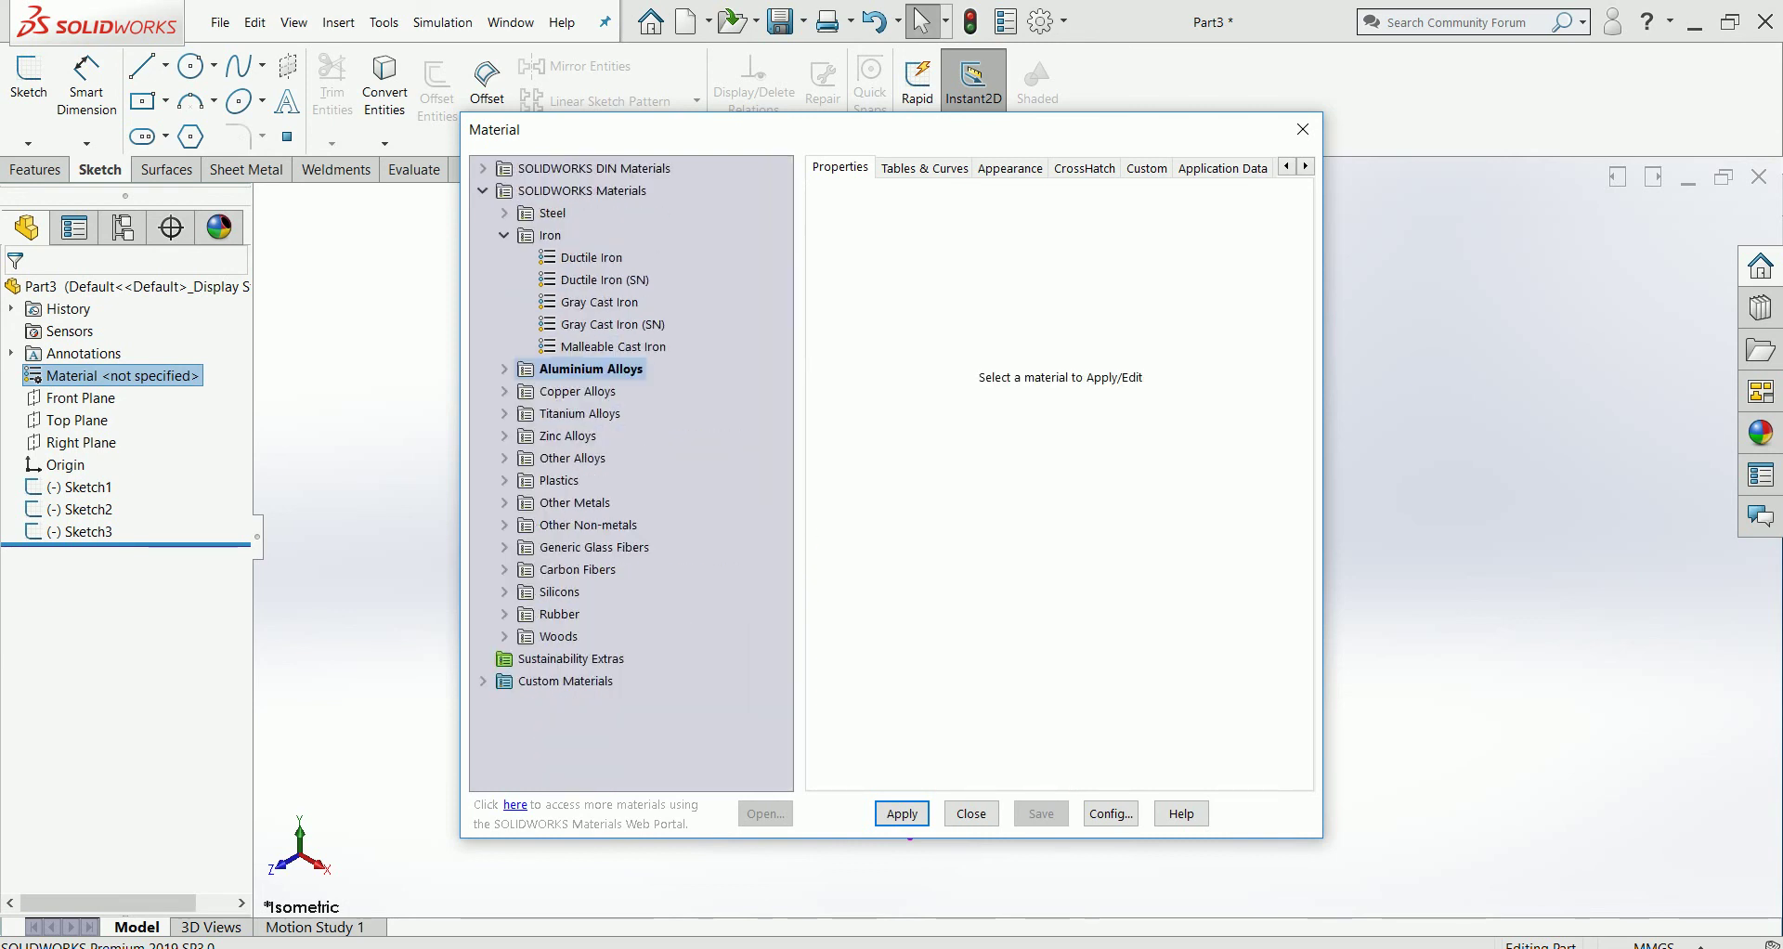
key(Up)
key(Left)
key(Left)
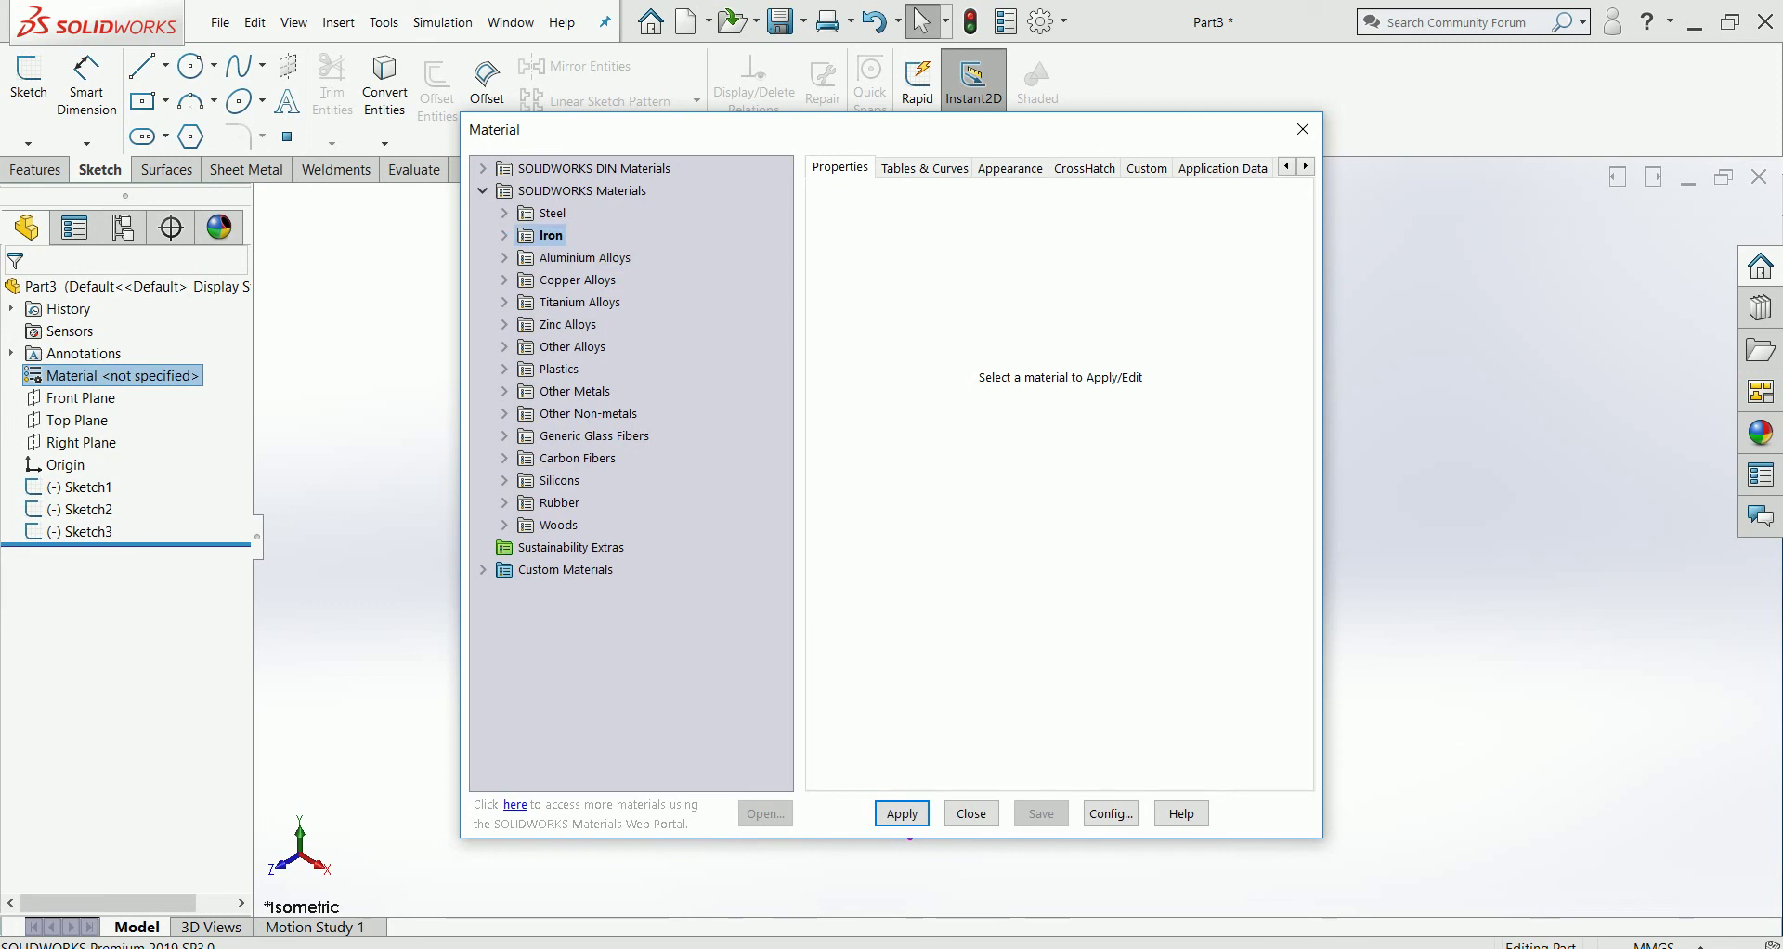
key(Down)
key(Down)
key(Down)
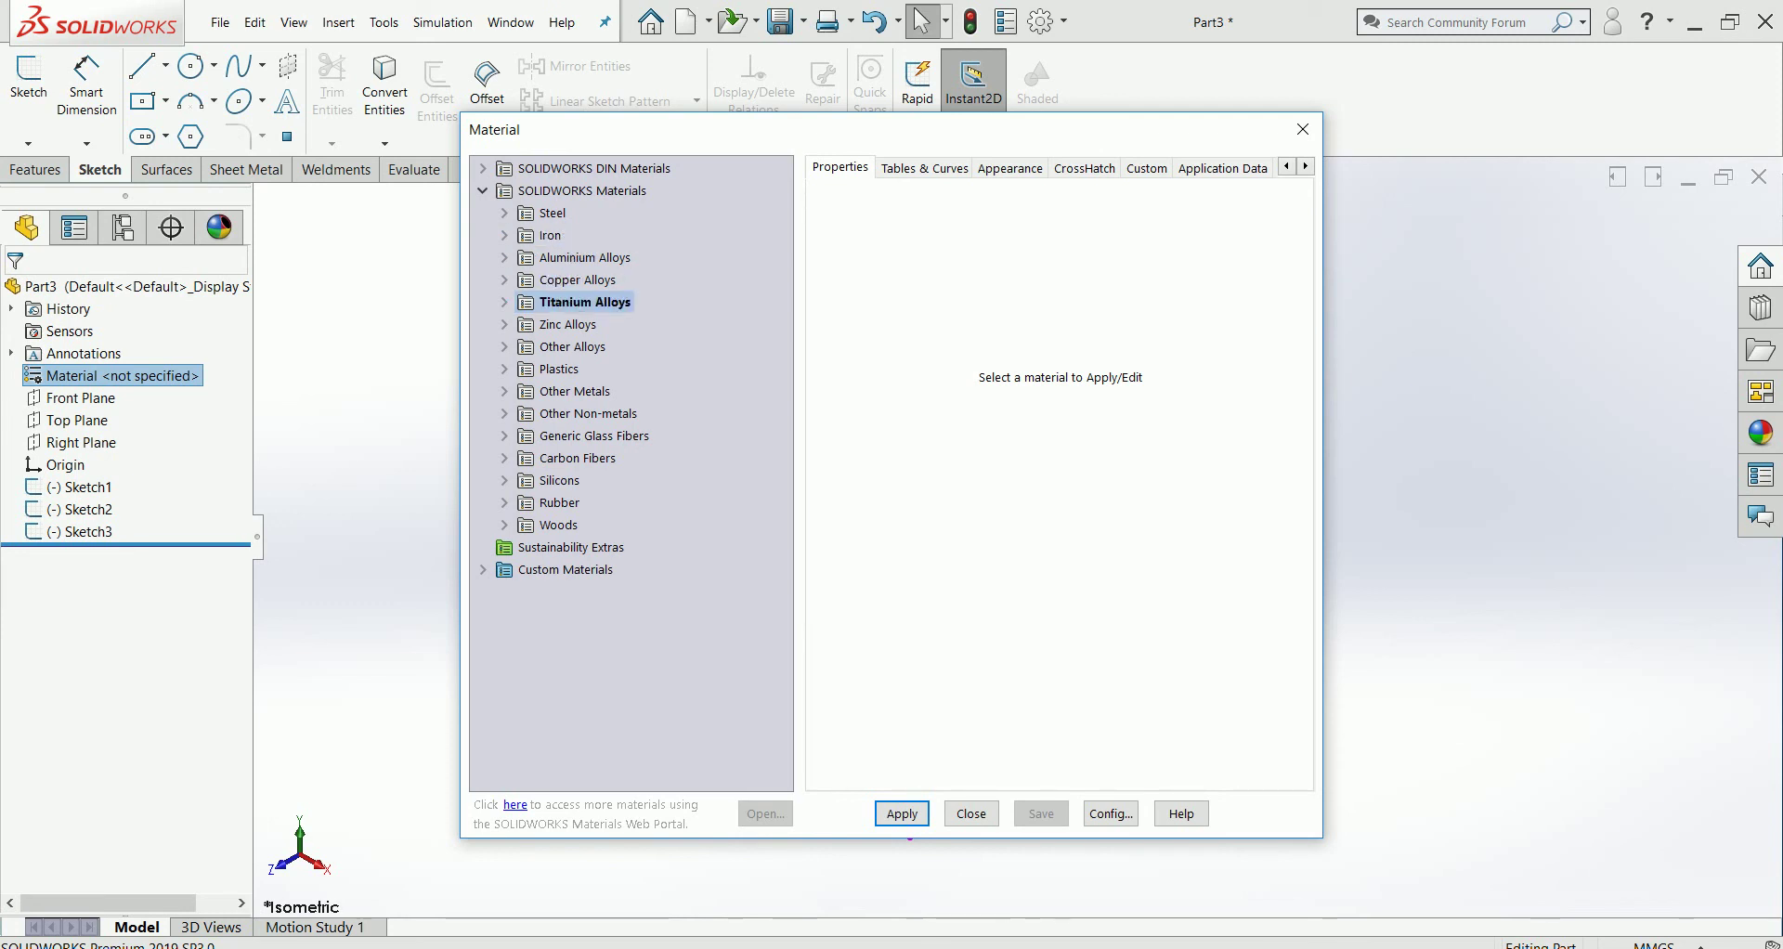
key(Down)
key(Down)
key(Down)
key(Down)
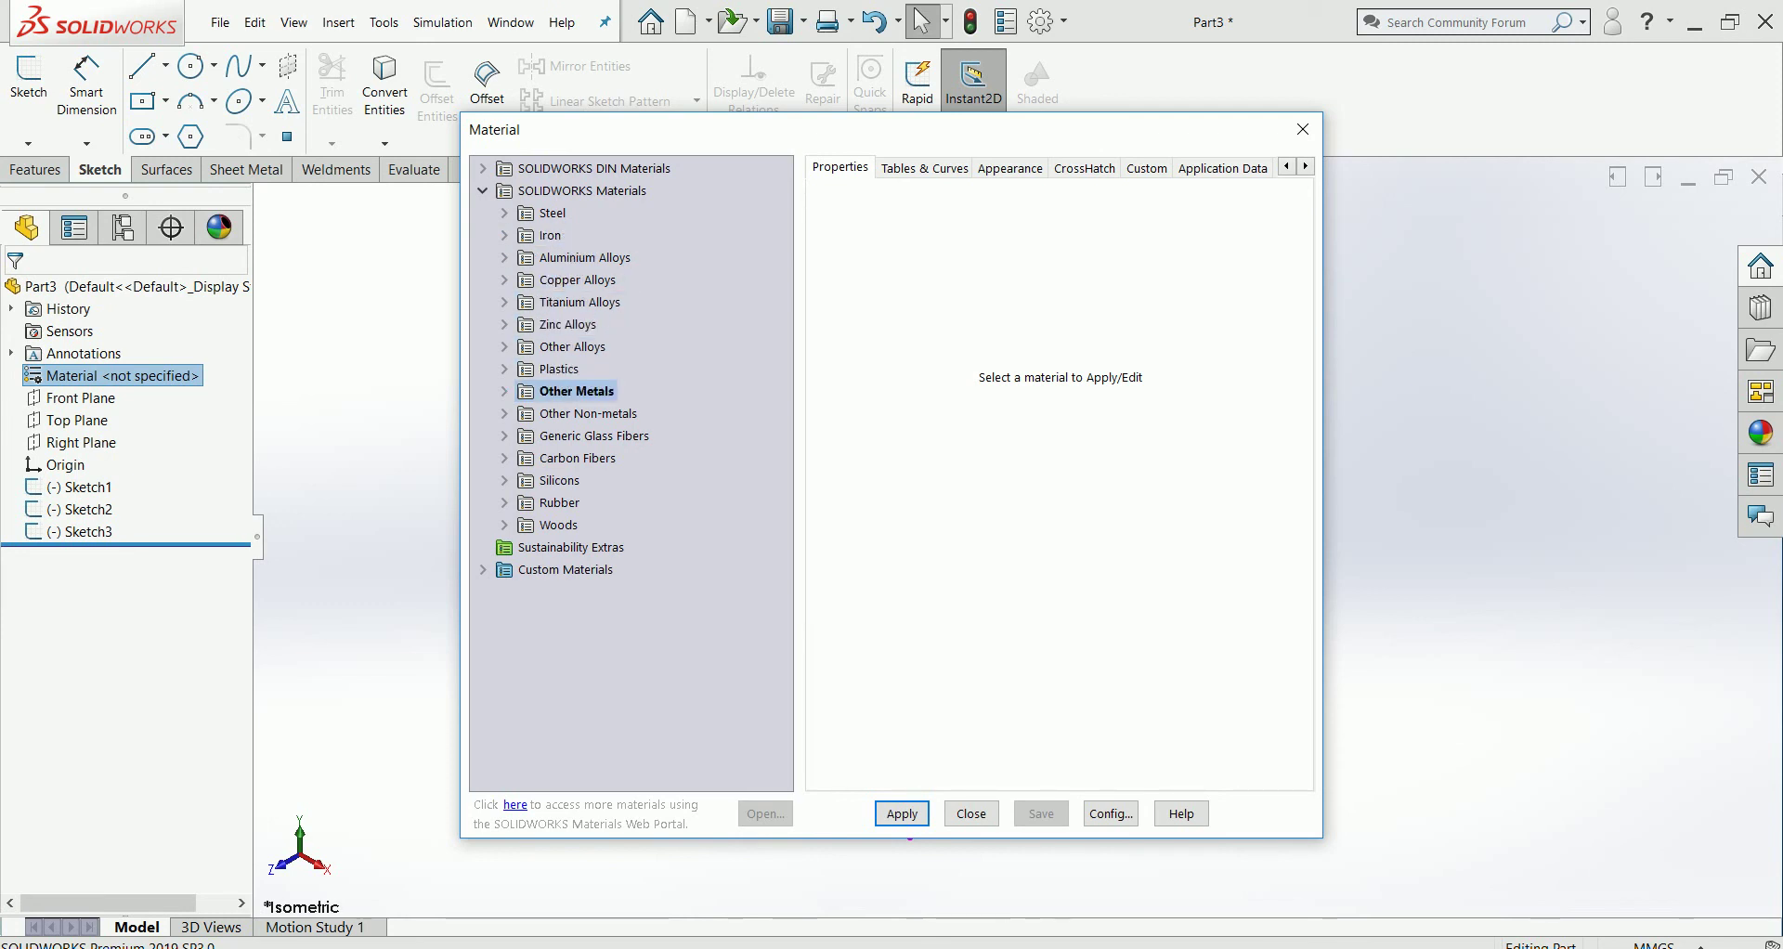
key(Down)
key(End)
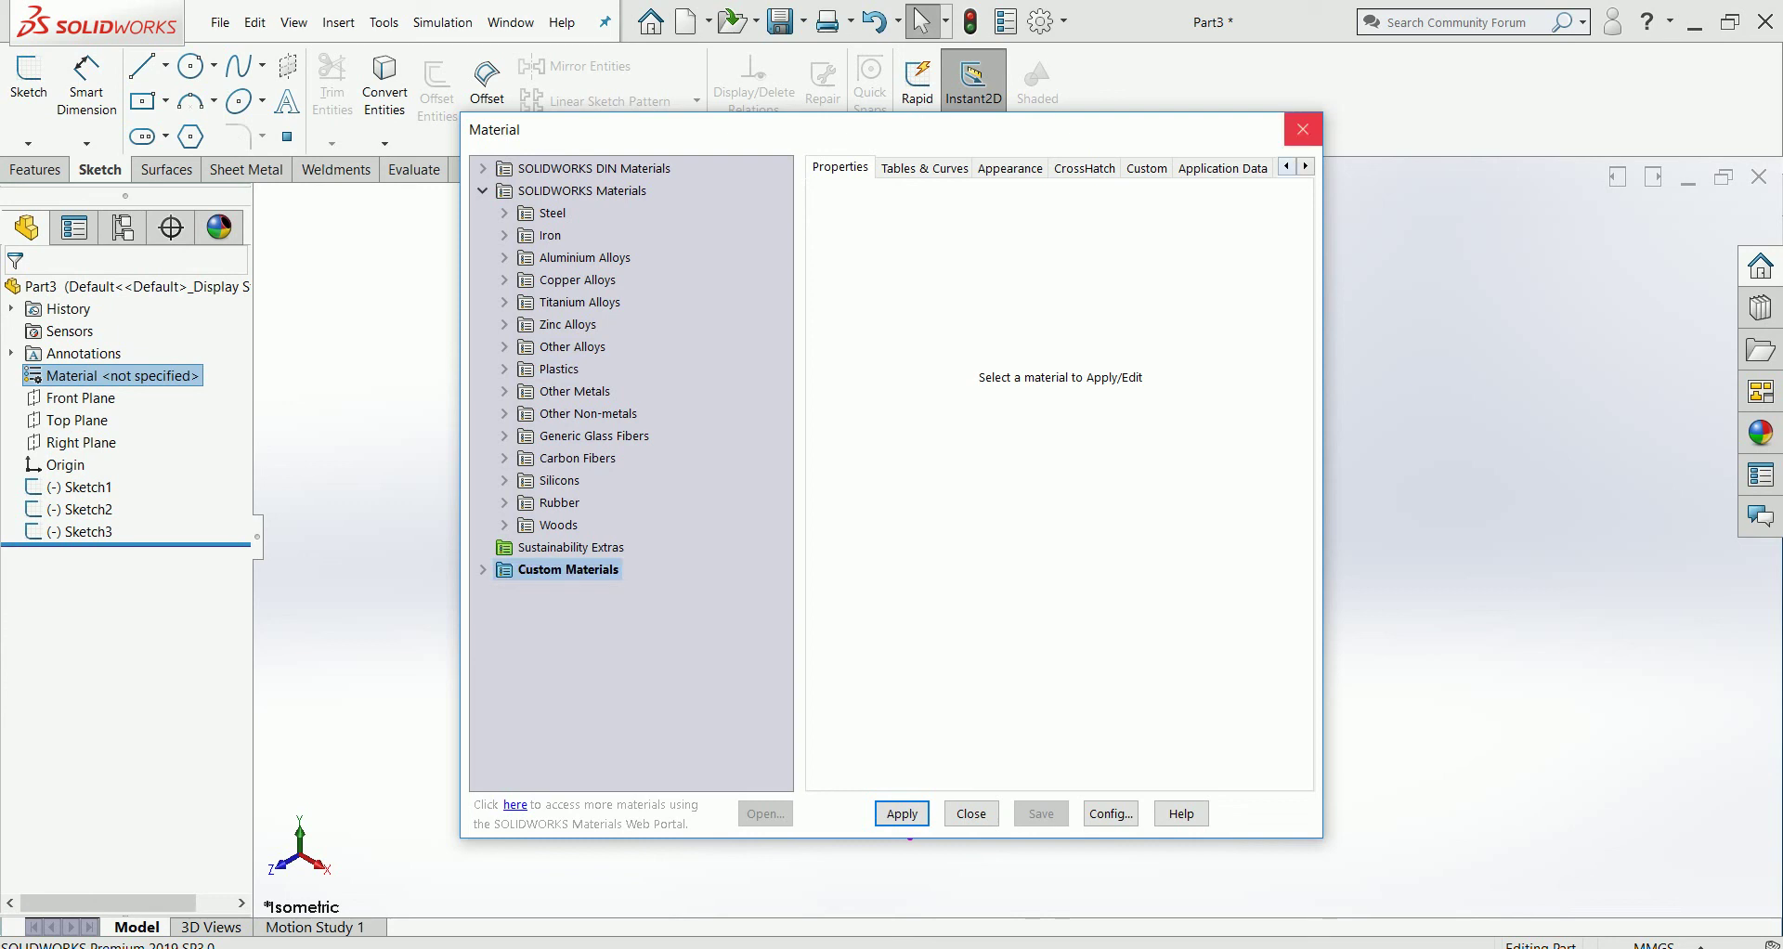
key(Escape)
scroll(1010, 535, up, 1)
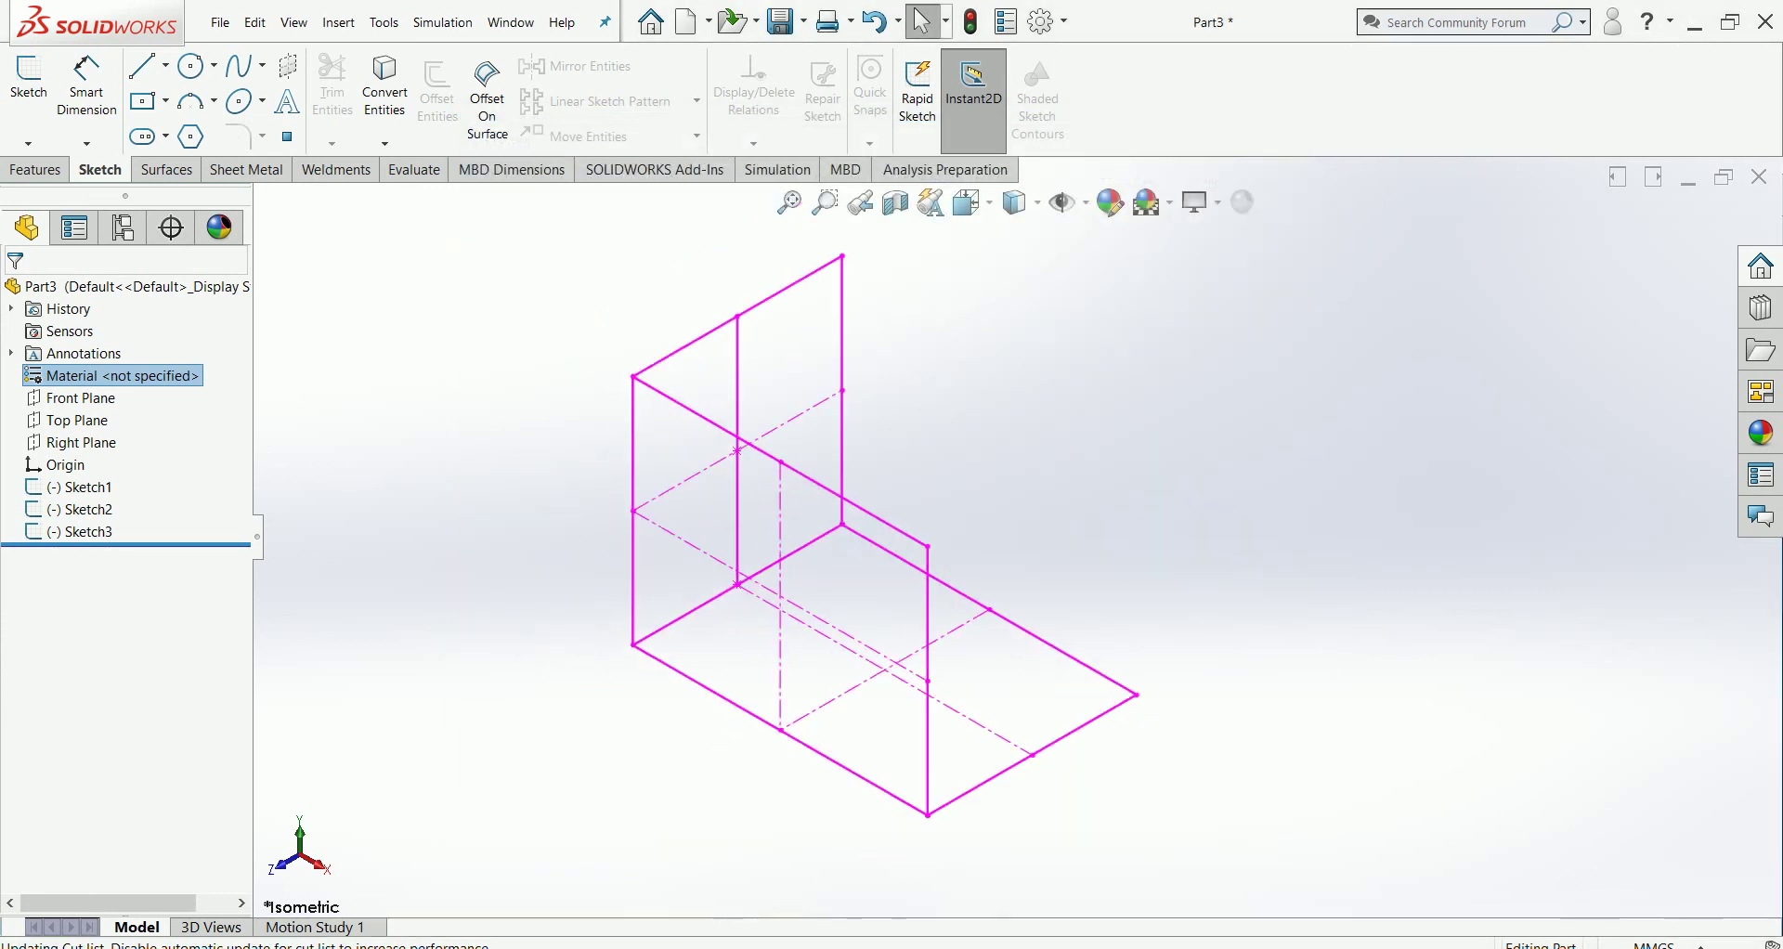